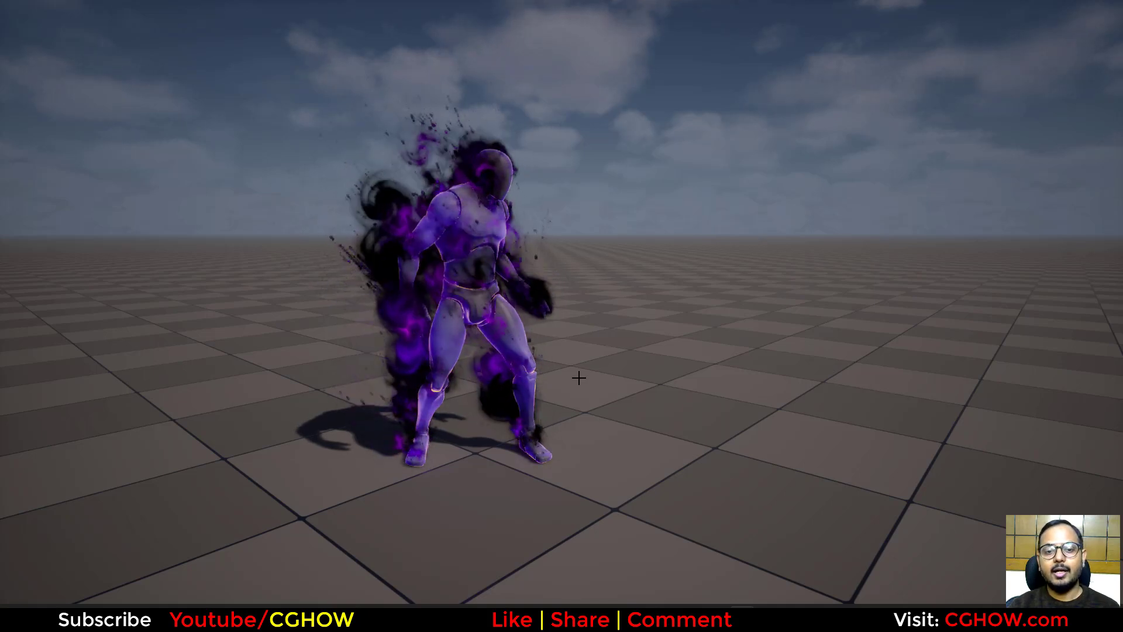
Step: Switch to the browser showing the CGHOW YouTube channel and look through the wishlist on its linked Throne page
mouse_move(565, 602)
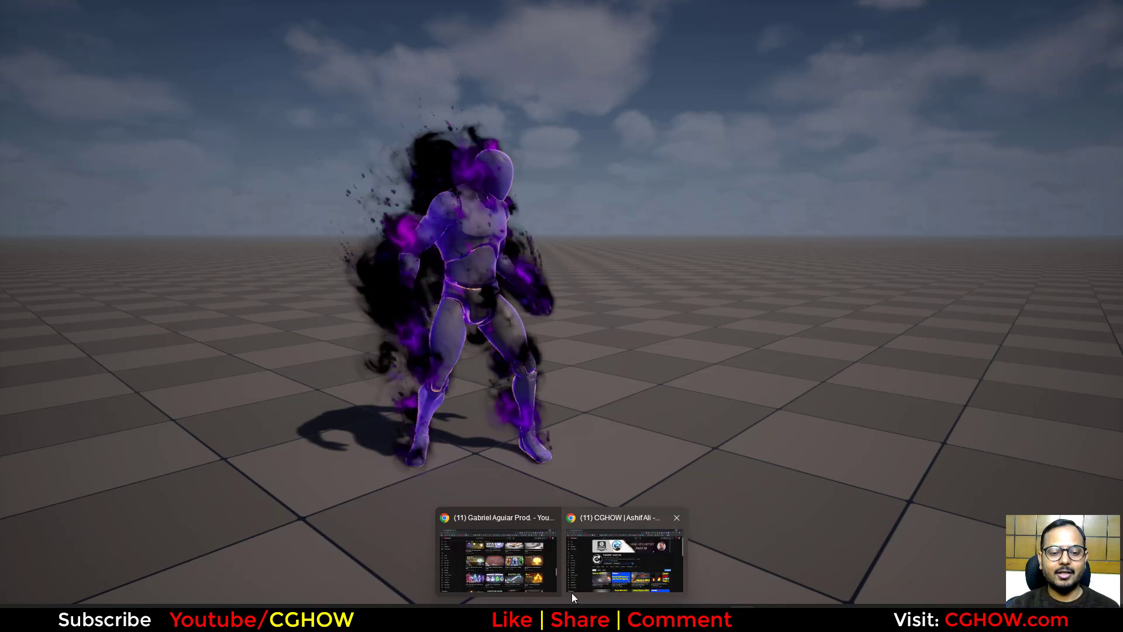
left_click(622, 569)
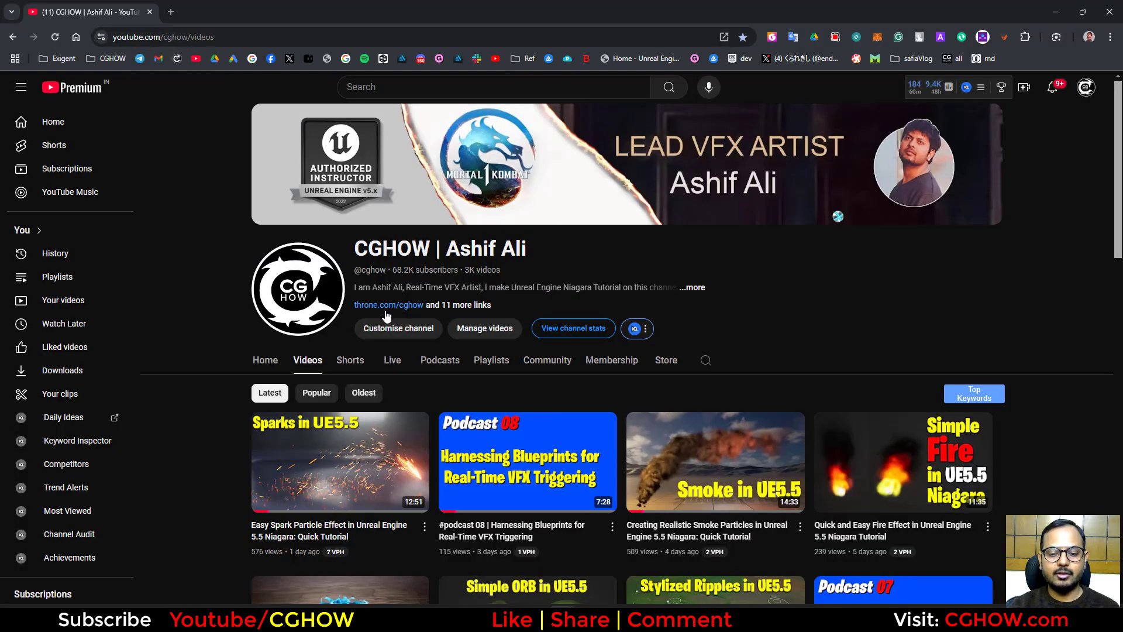
left_click(258, 5)
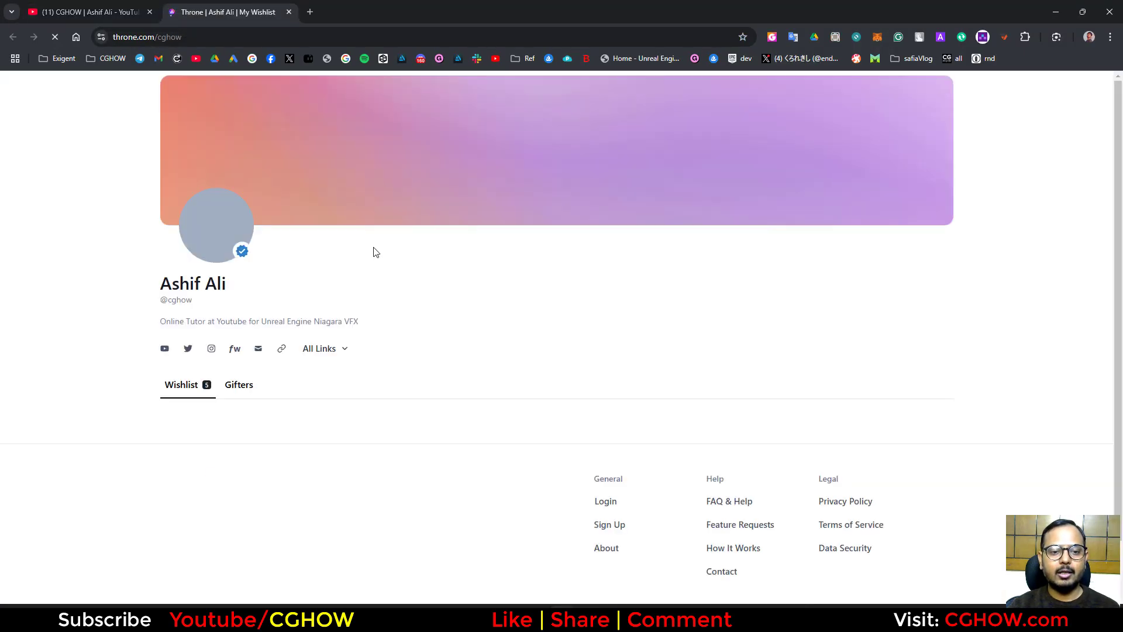
scroll(576, 430, "down", 2)
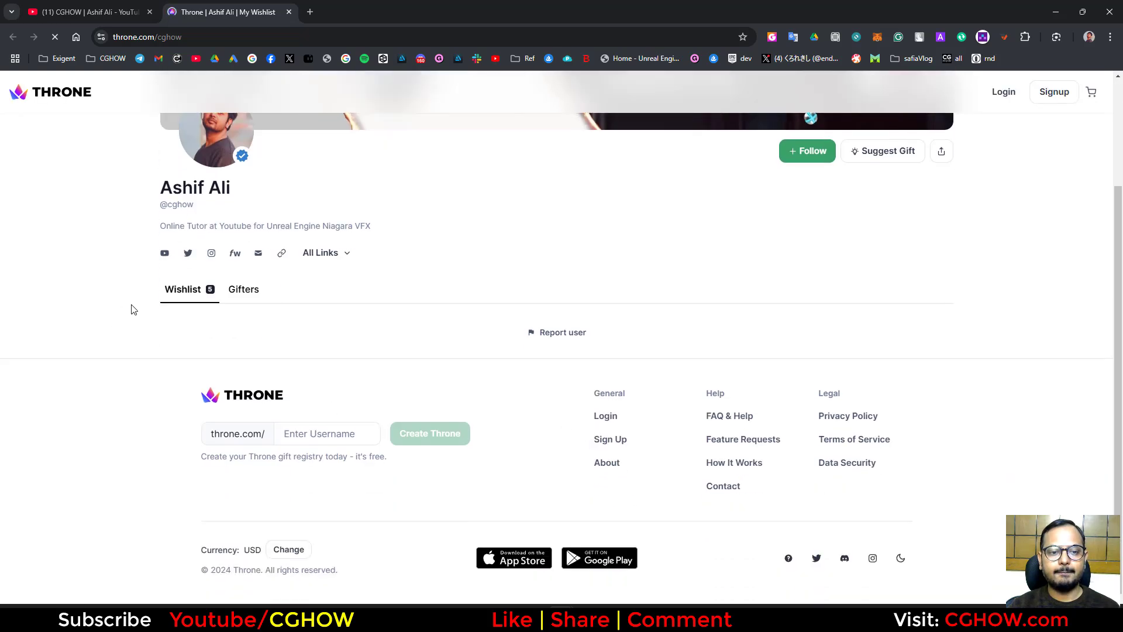
scroll(1088, 321, "down", 3)
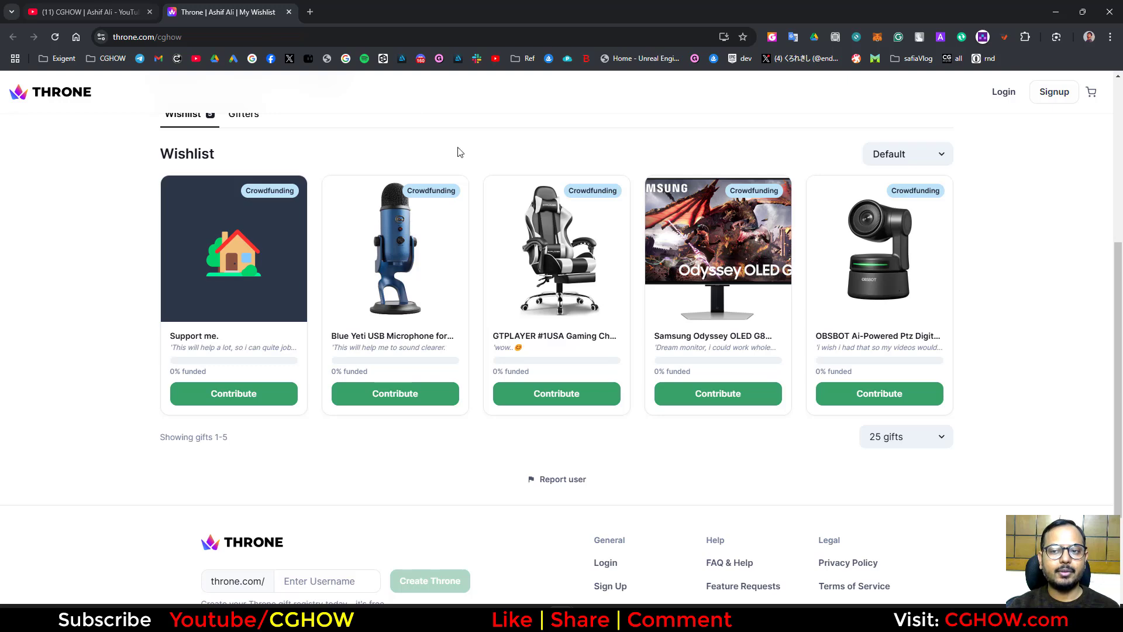
Step: Return to the CGHOW YouTube channel and browse the featured products in its store
left_click(134, 5)
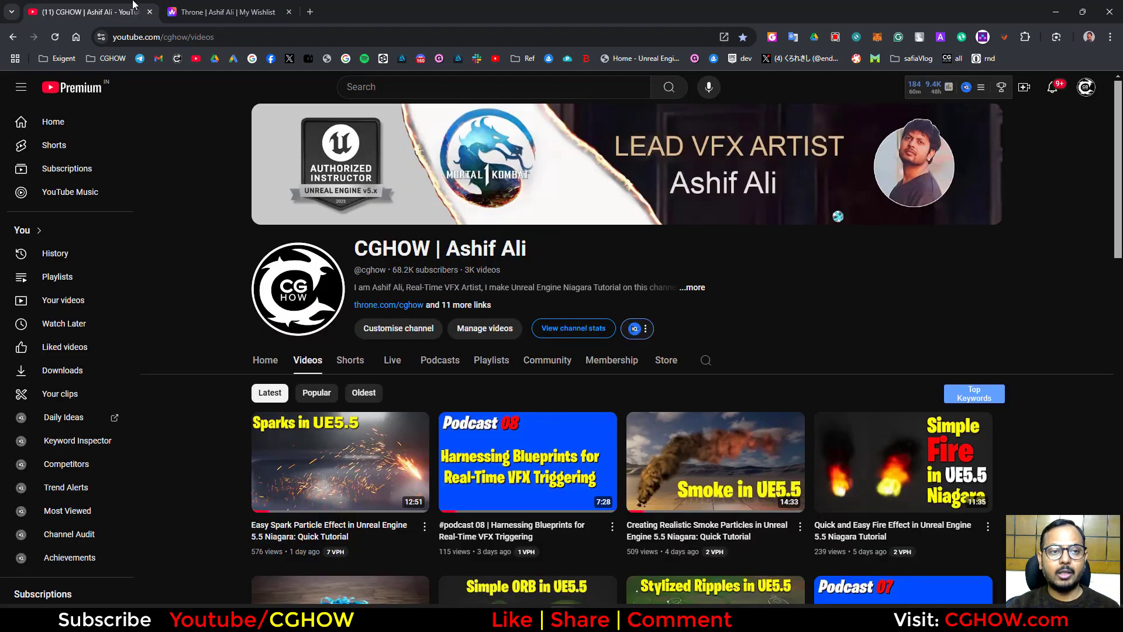
left_click(656, 359)
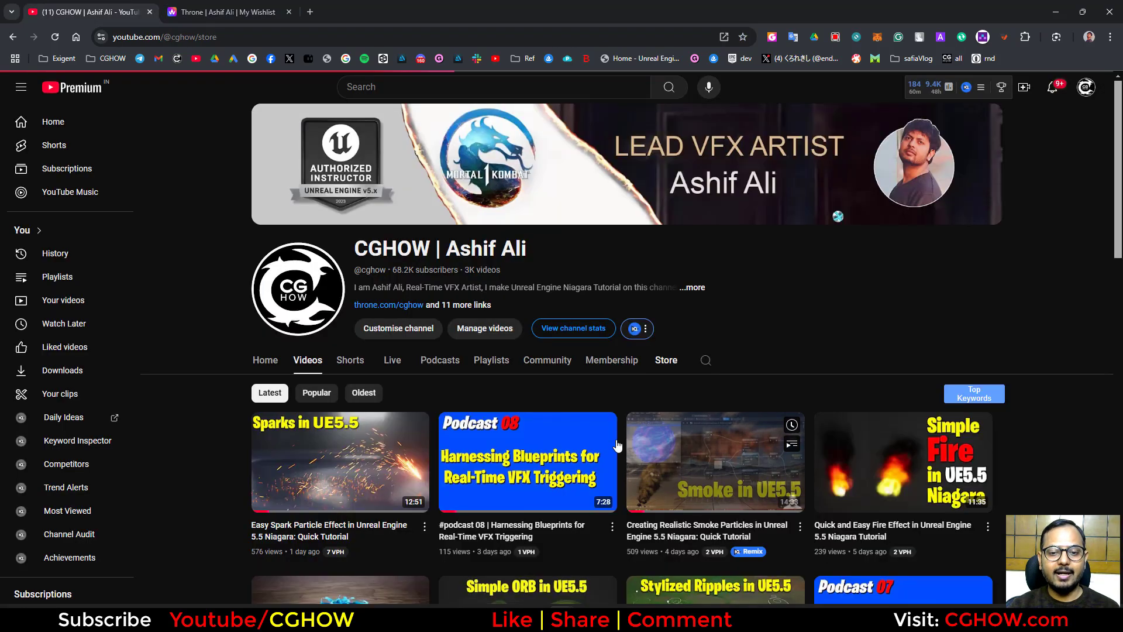
scroll(612, 453, "down", 3)
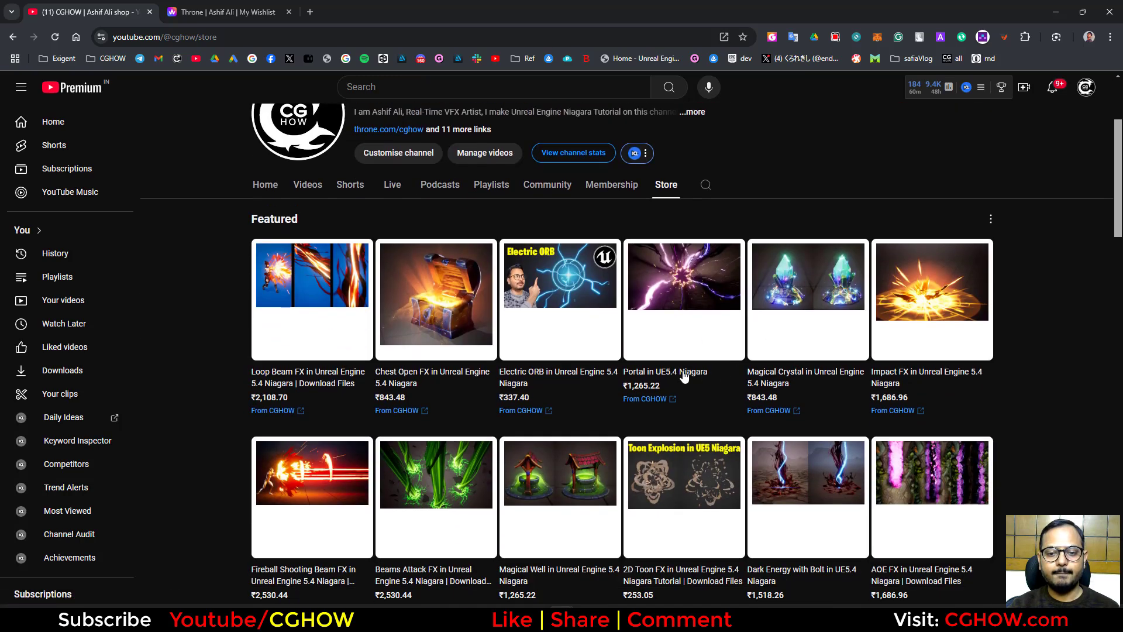
scroll(403, 284, "up", 1)
scroll(384, 287, "up", 2)
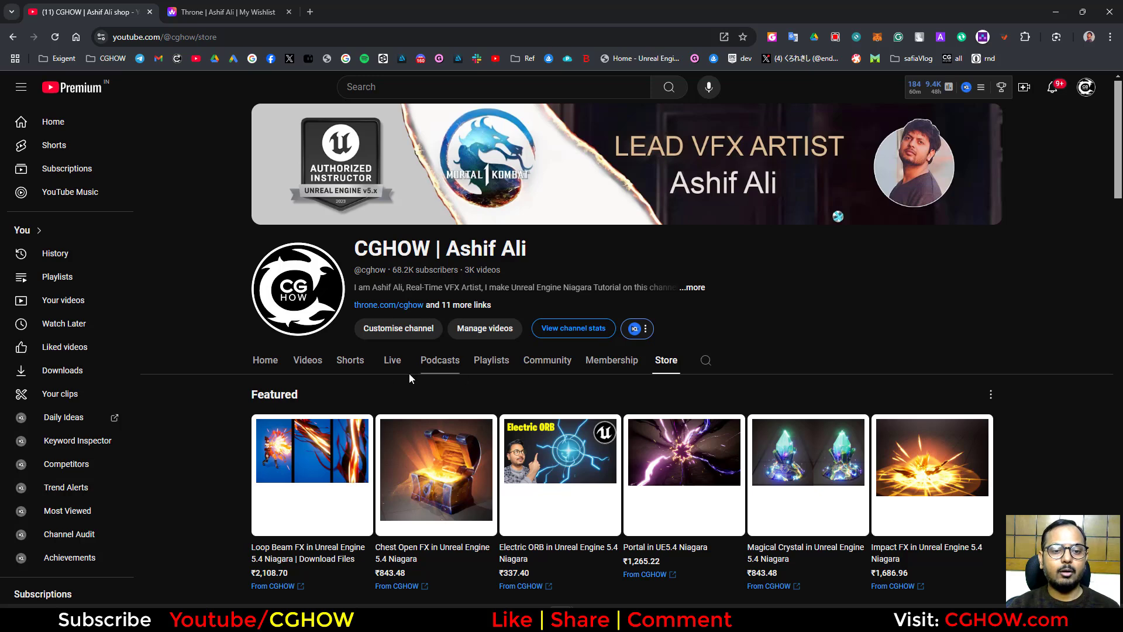
Step: Browse the CGHOW channel's live streams
left_click(391, 361)
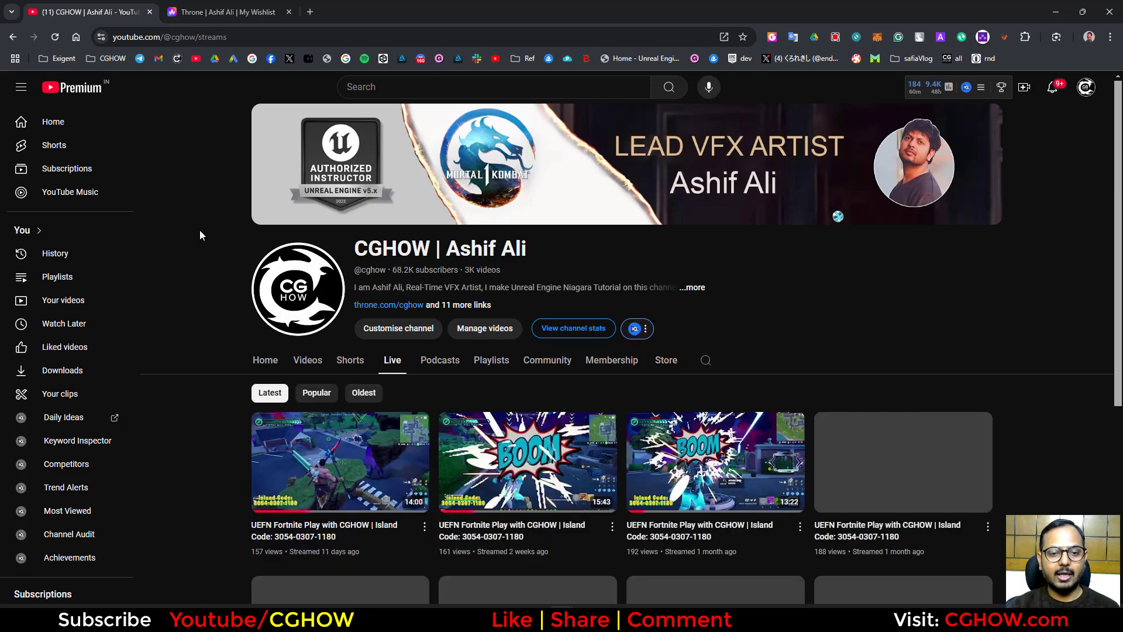
scroll(197, 287, "down", 4)
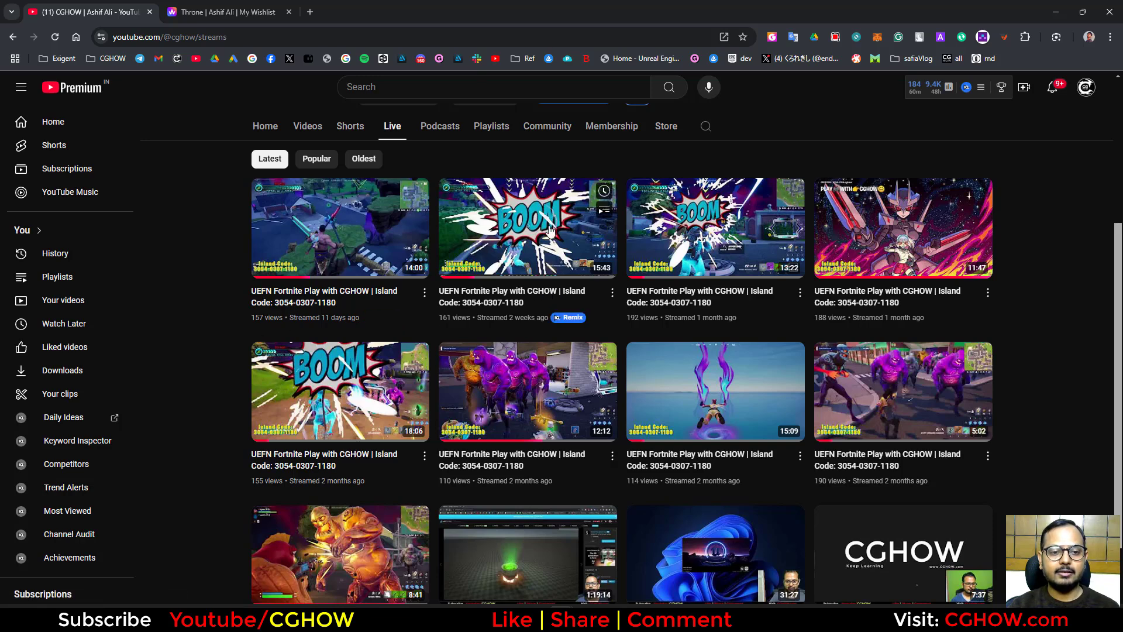
scroll(1060, 269, "up", 2)
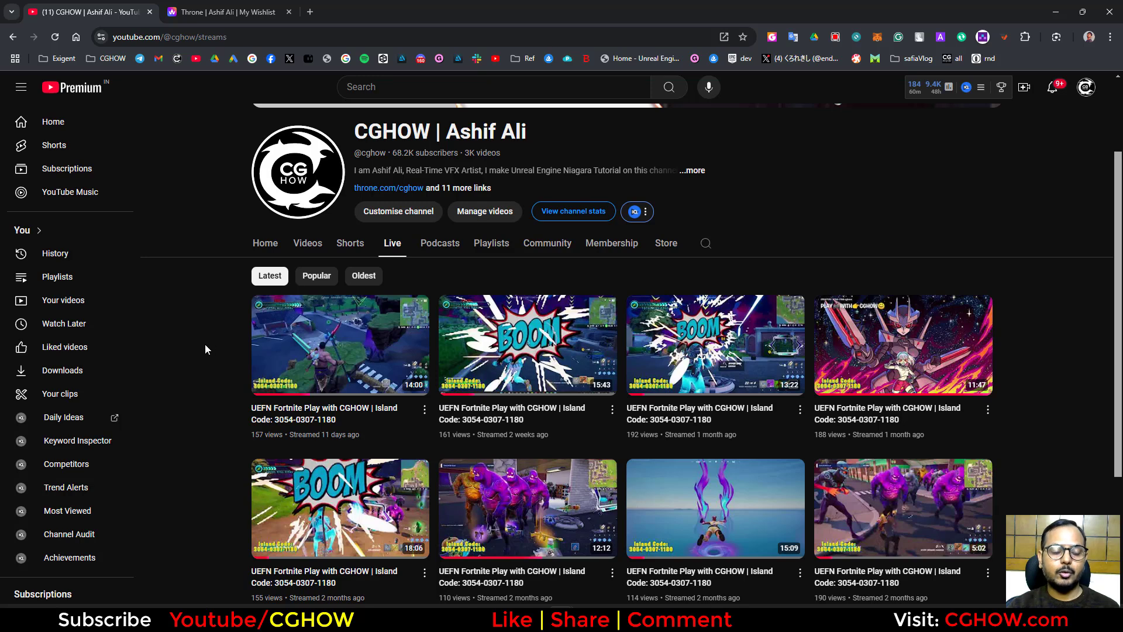
scroll(205, 345, "up", 2)
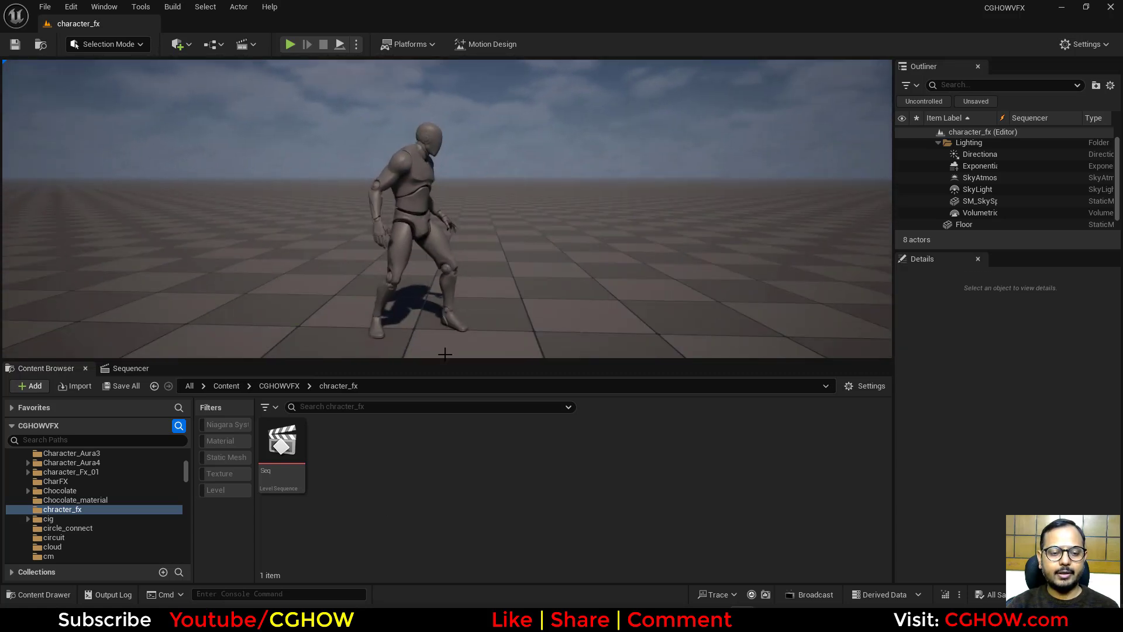
Step: Open the Seq level sequence of the chracter_fx folder and select its Idle__4__Anim_mixamo_com1_Composite track
double_click(283, 447)
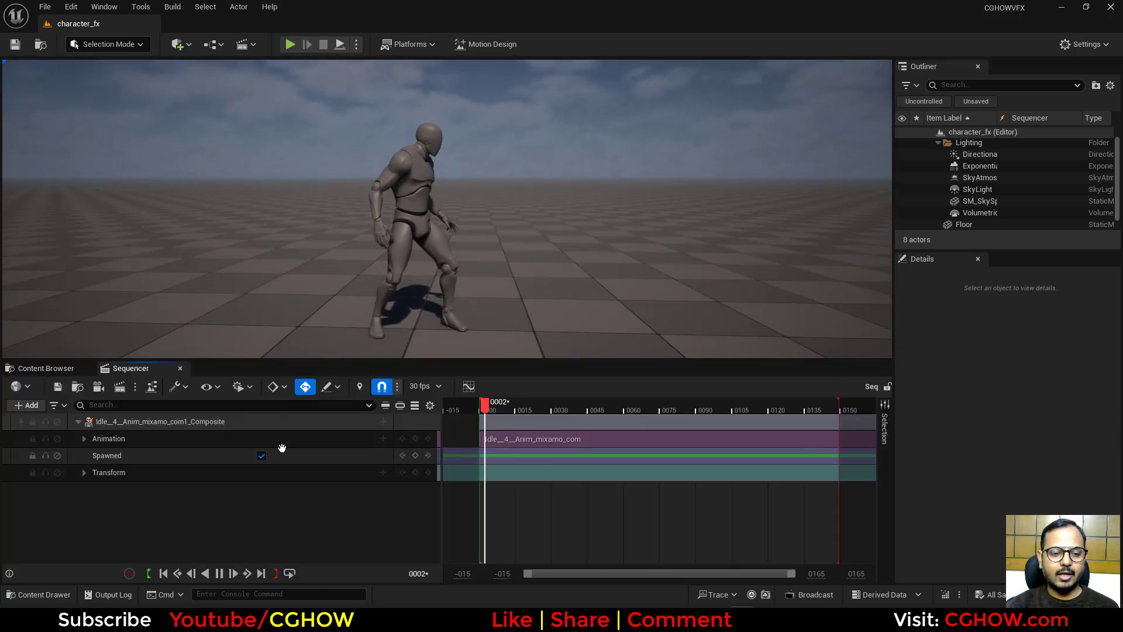
left_click(167, 422)
Step: Look up the Level Sequence asset type among the Cinematics options for creating a new asset in the chracter_fx folder
left_click(59, 367)
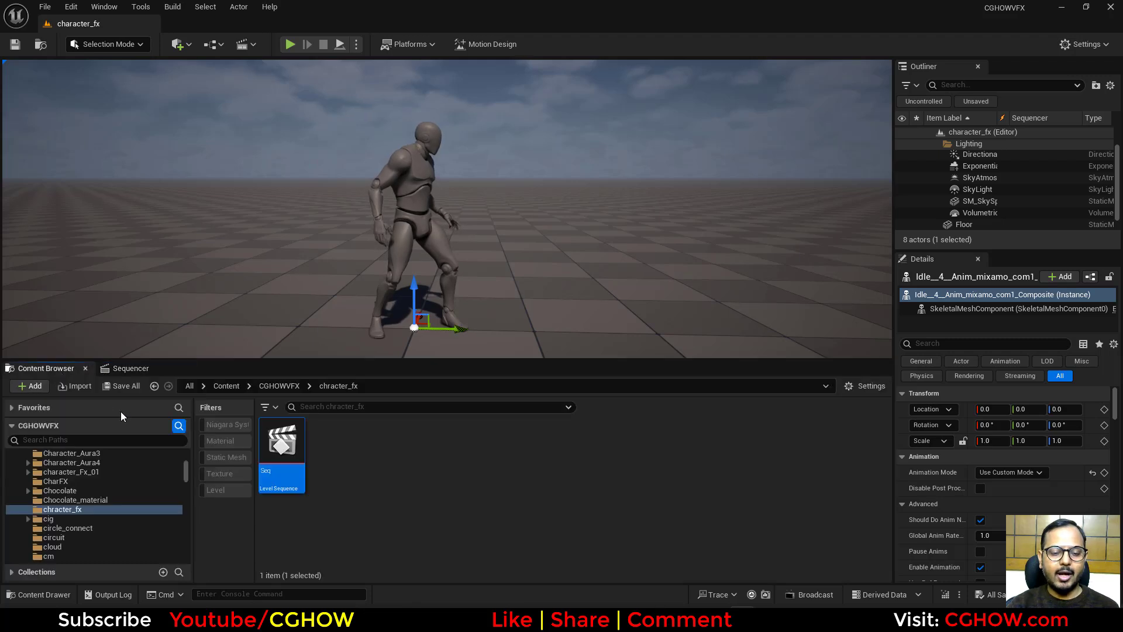
right_click(484, 503)
mouse_move(558, 292)
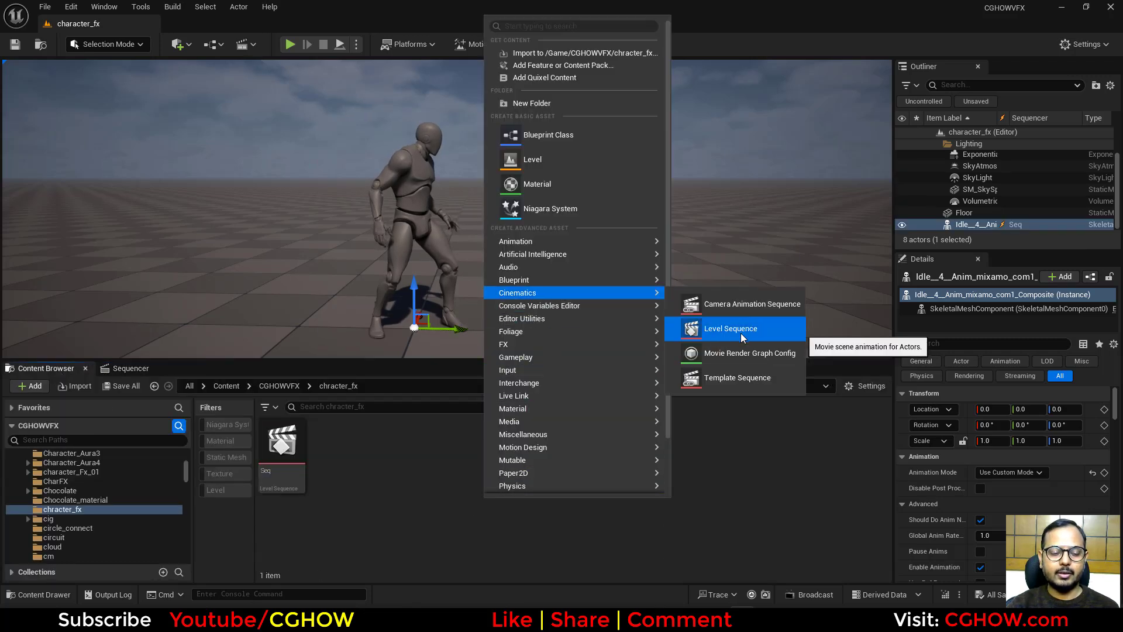
Step: Widen the timeline's view range and extend the Seq playback end to about frame 300
left_click(131, 368)
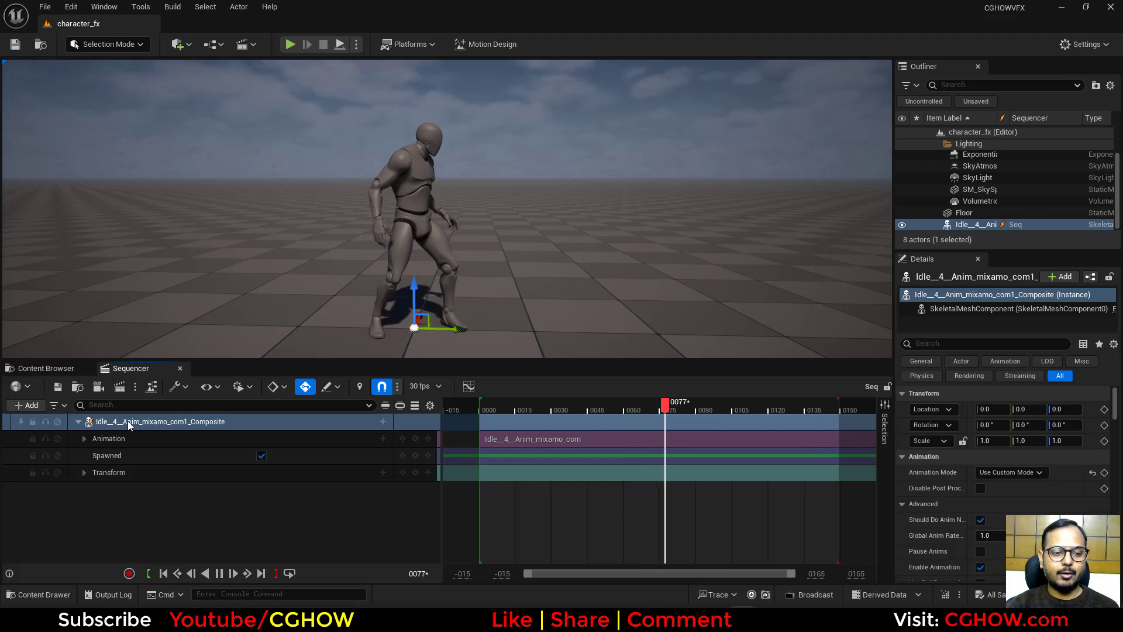
left_click_drag(522, 409, 614, 427)
left_click_drag(812, 573, 799, 561)
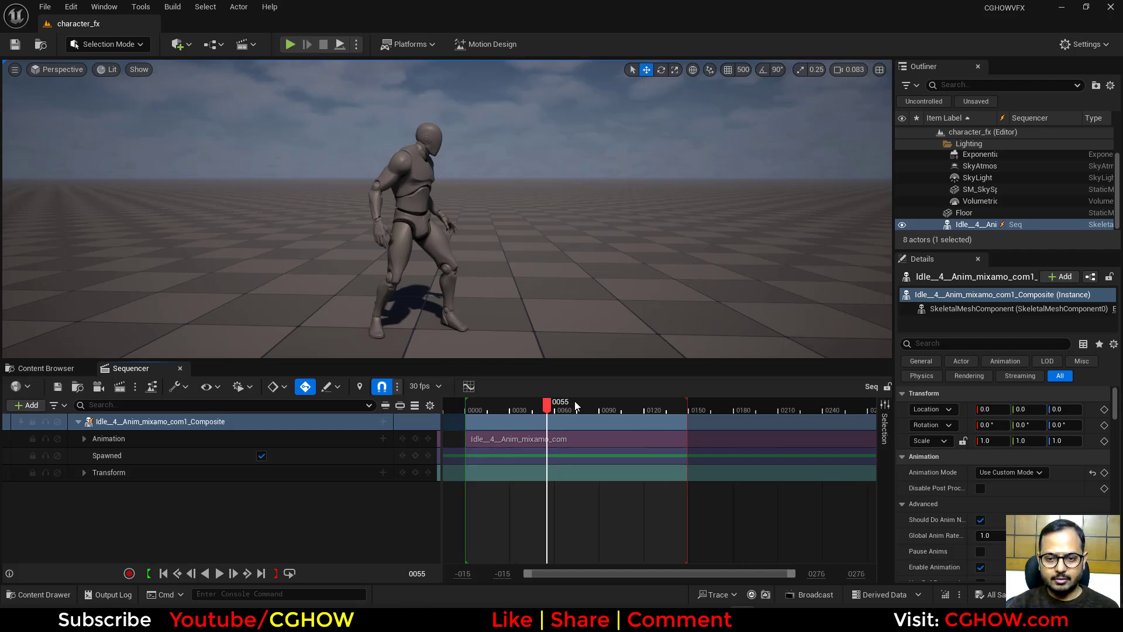
mouse_move(575, 402)
left_mouse_down()
mouse_move(719, 425)
mouse_move(608, 425)
left_mouse_up()
mouse_move(687, 411)
left_mouse_down()
mouse_move(875, 422)
mouse_move(855, 424)
left_mouse_up()
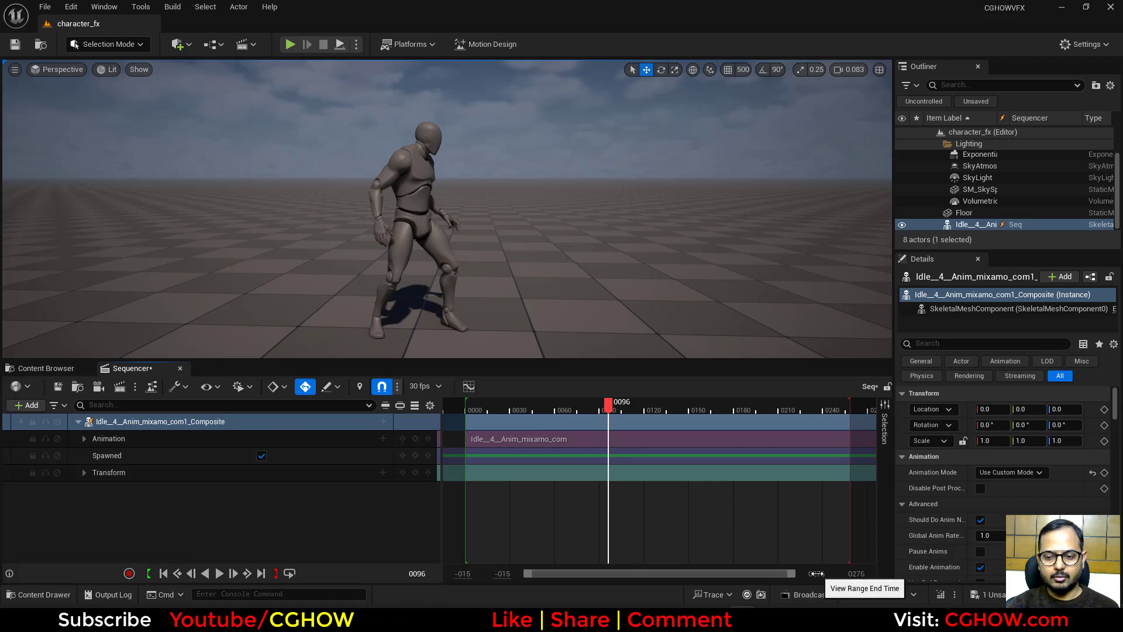
left_click_drag(823, 573, 783, 561)
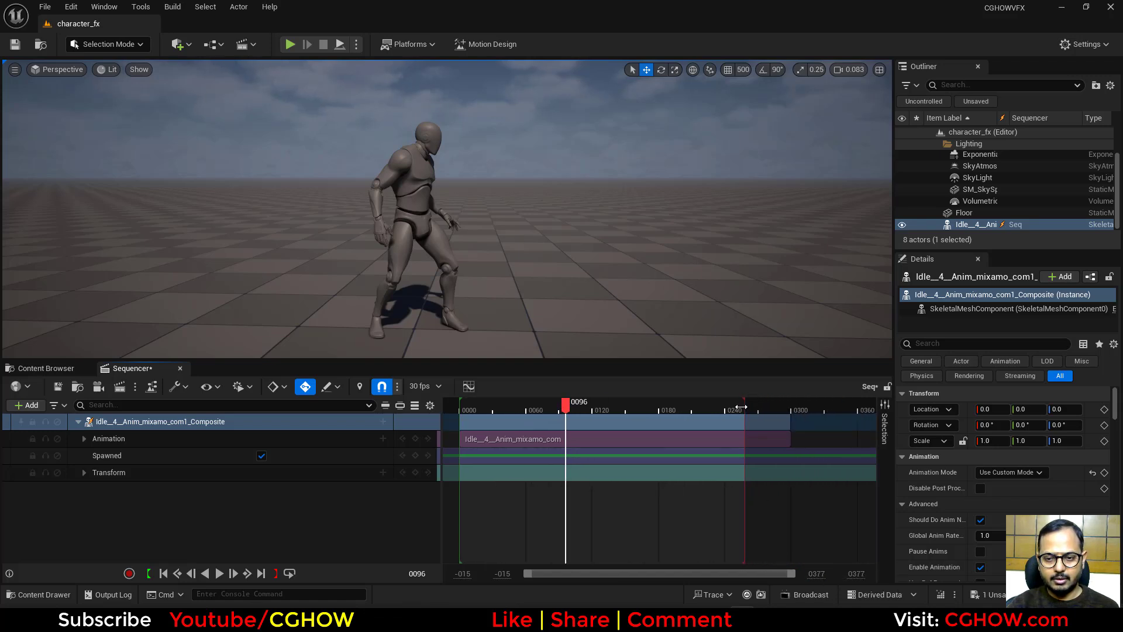
left_click_drag(741, 407, 786, 416)
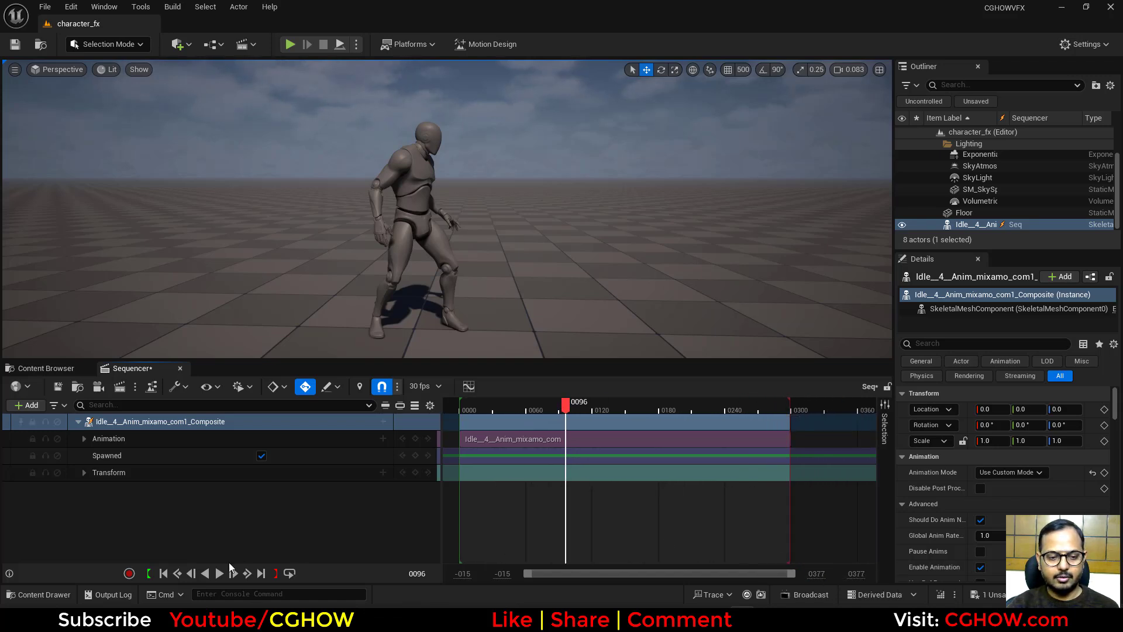
Step: Play the idle animation from the sequence start and stop it at about frame 91
left_click(163, 574)
left_click(219, 573)
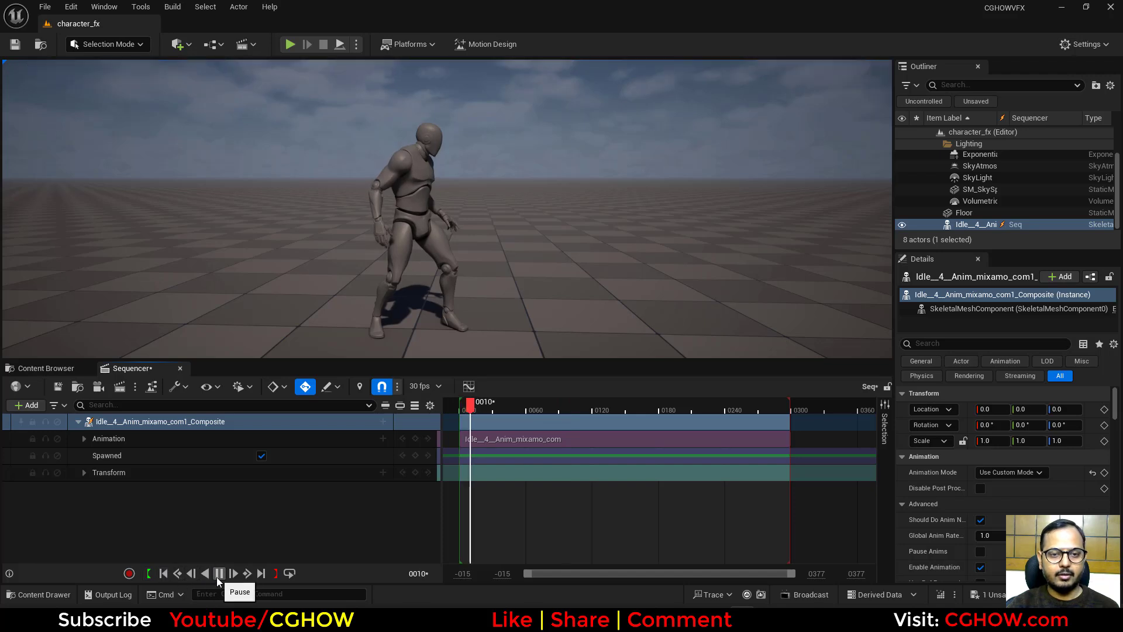
scroll(484, 308, "up", 2)
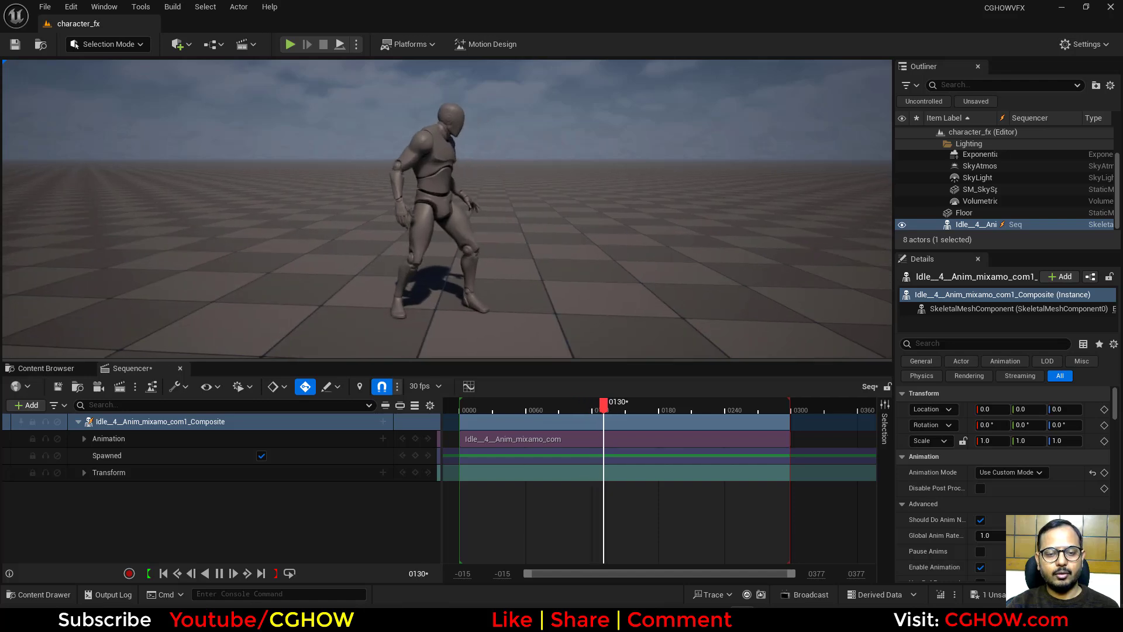
left_click(560, 404)
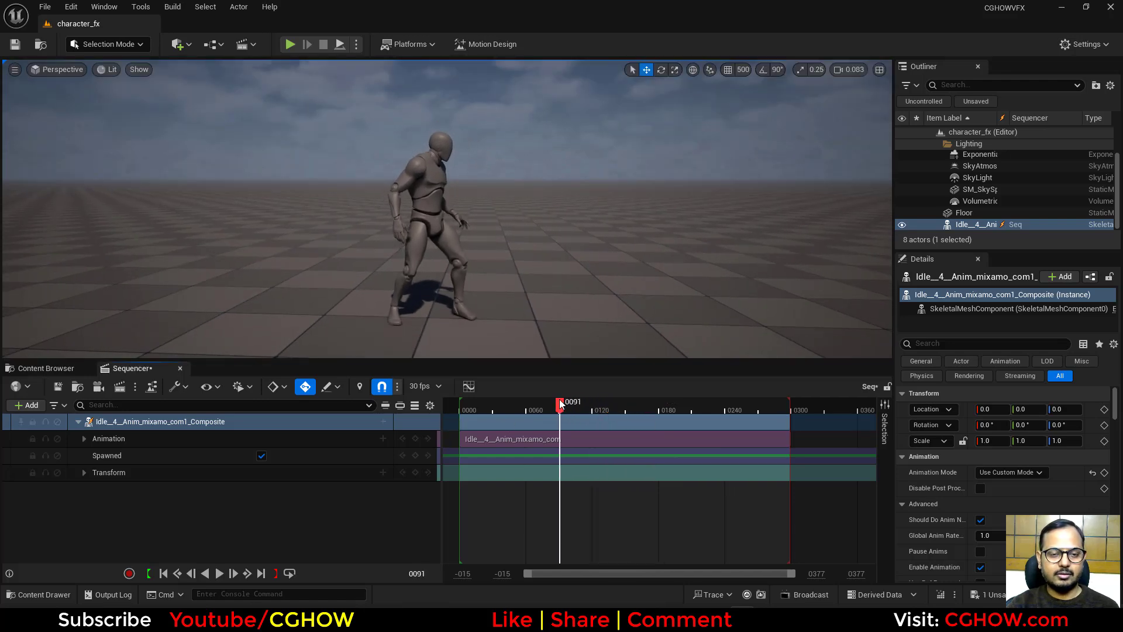
Step: Rotate the mannequin about 61° around its vertical axis, then deselect it
key("e")
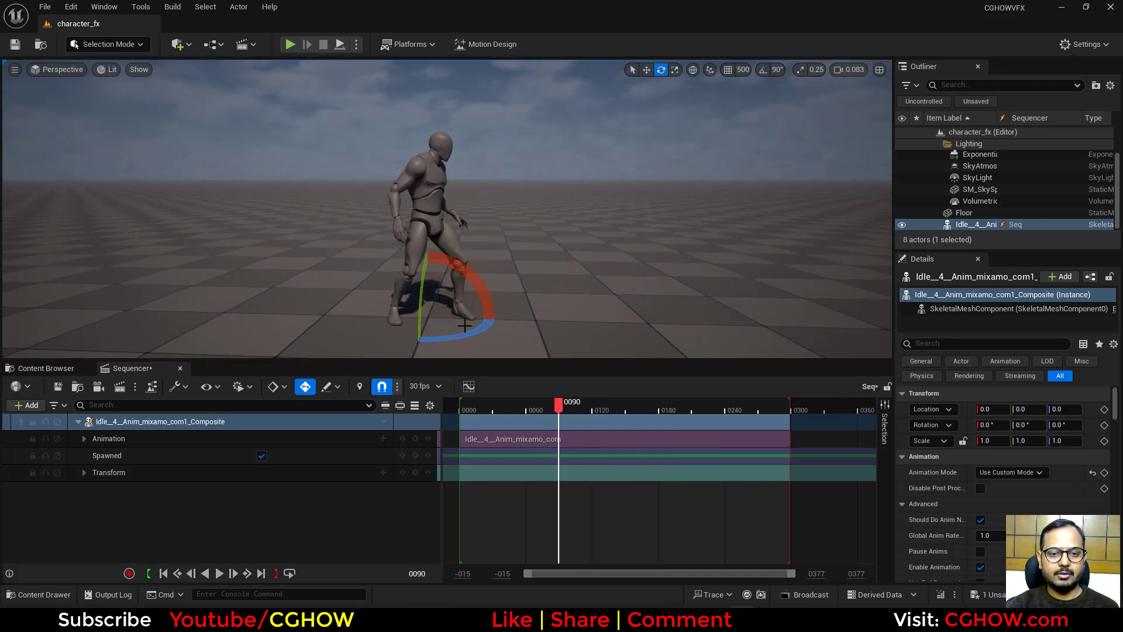
left_click_drag(475, 328, 487, 309)
left_click(451, 163)
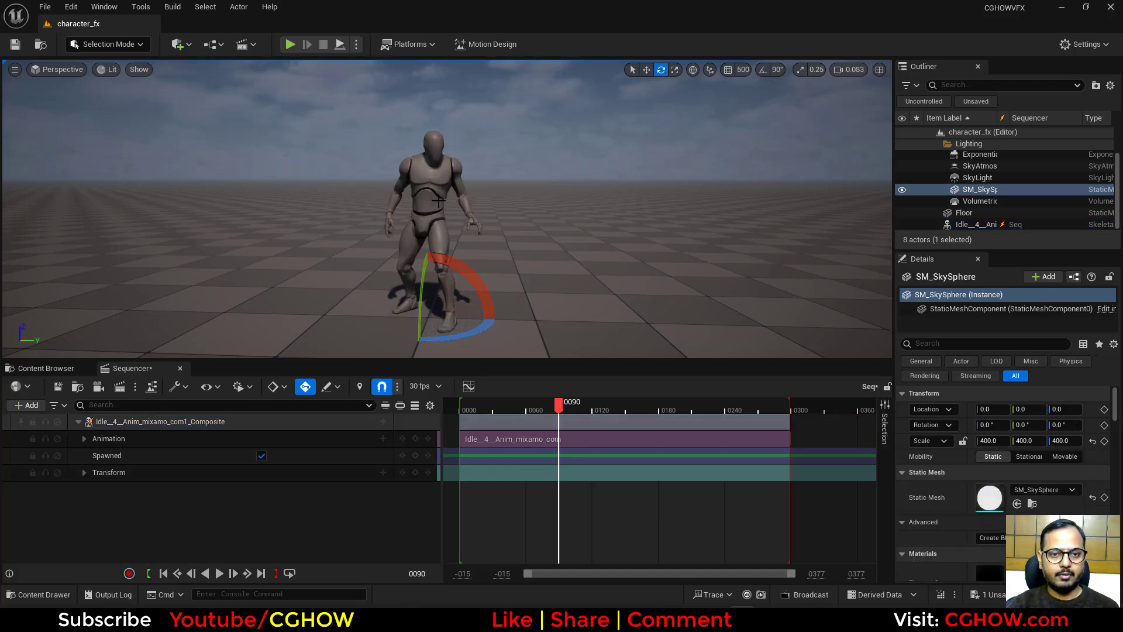
Step: Save all unsaved content, including the modified Seq level sequence
left_click(64, 368)
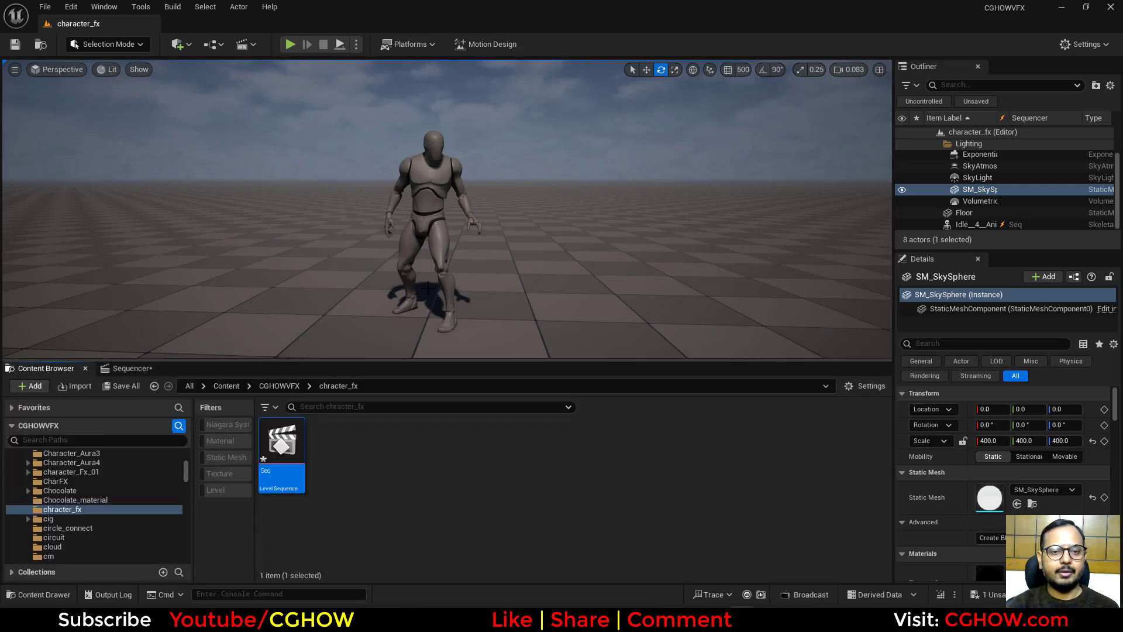
left_click(123, 386)
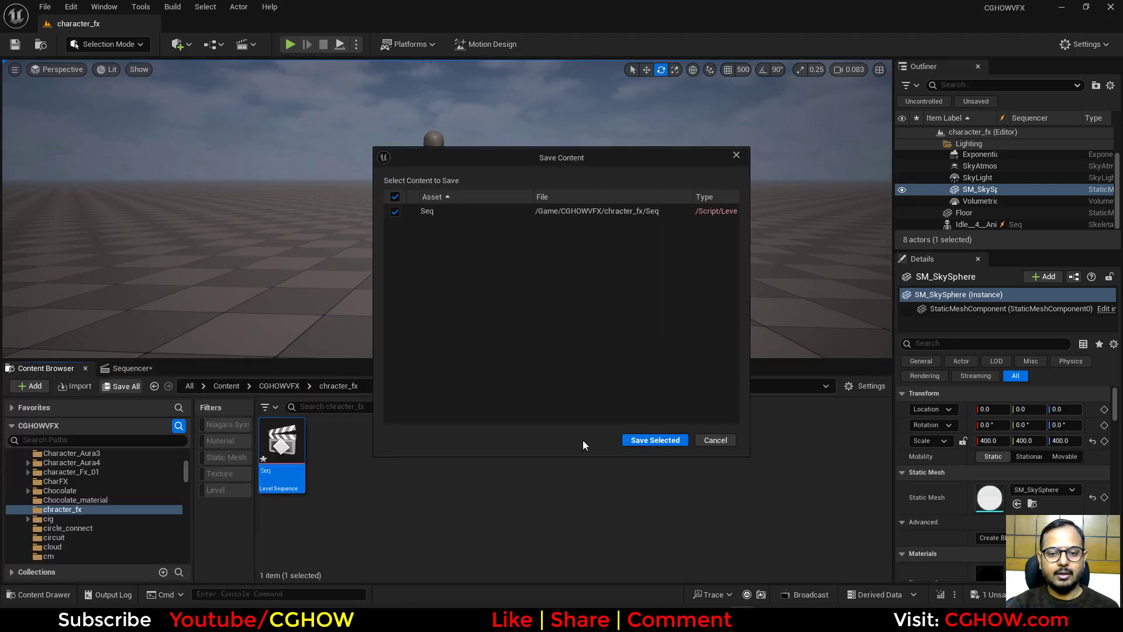
left_click(638, 442)
Step: Create a new material named M_character_Fx in the chracter_fx folder
right_click(358, 468)
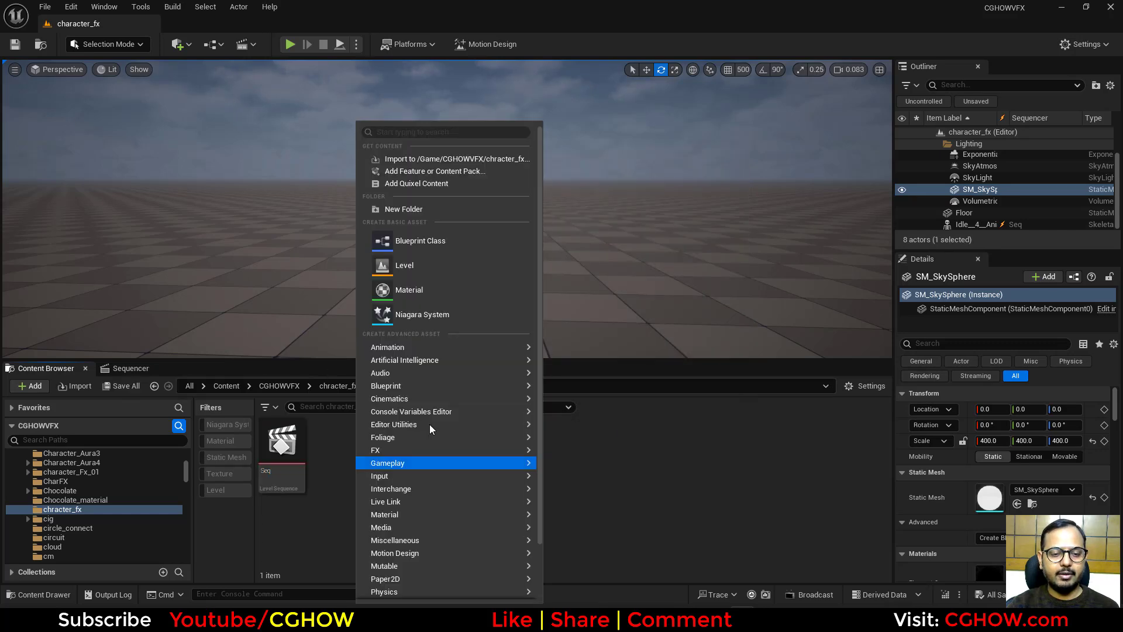
left_click(393, 289)
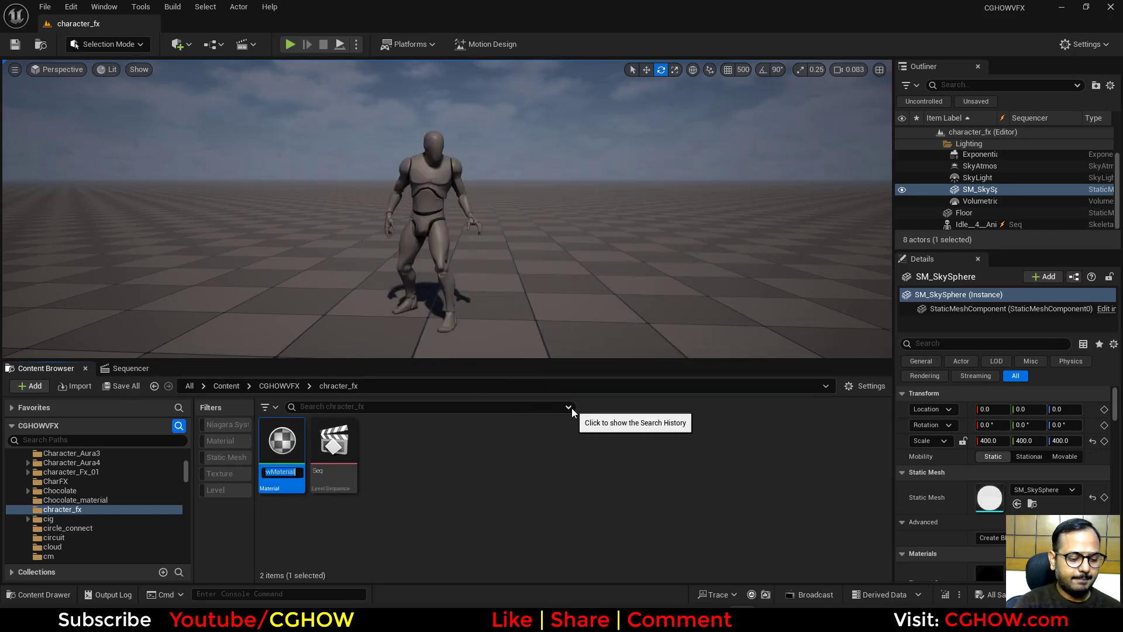
type("M")
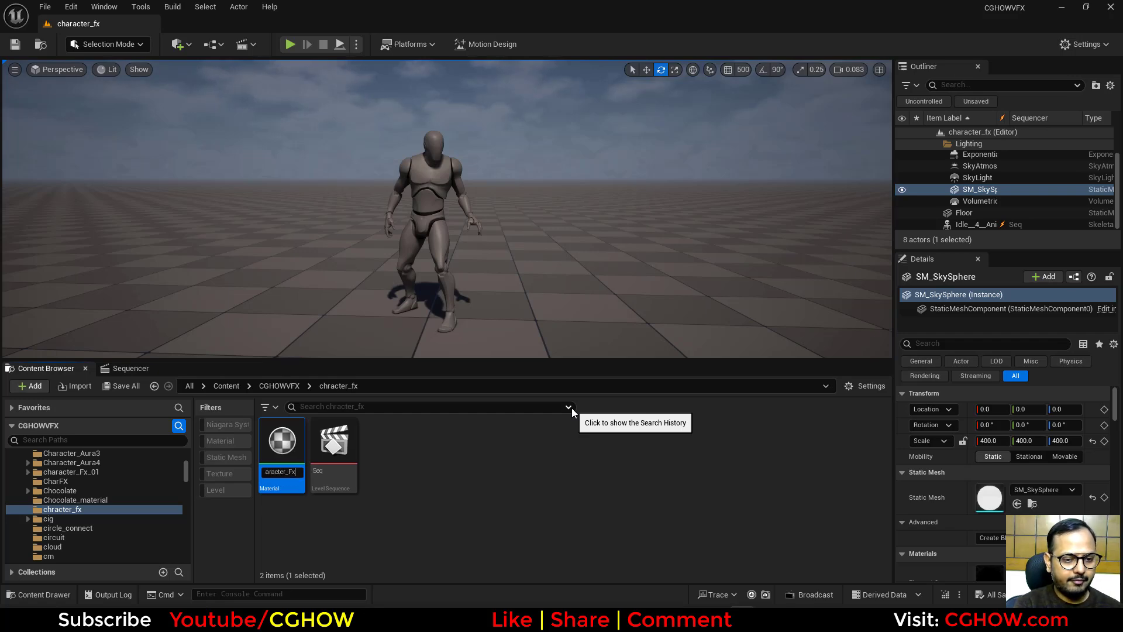
key("Return")
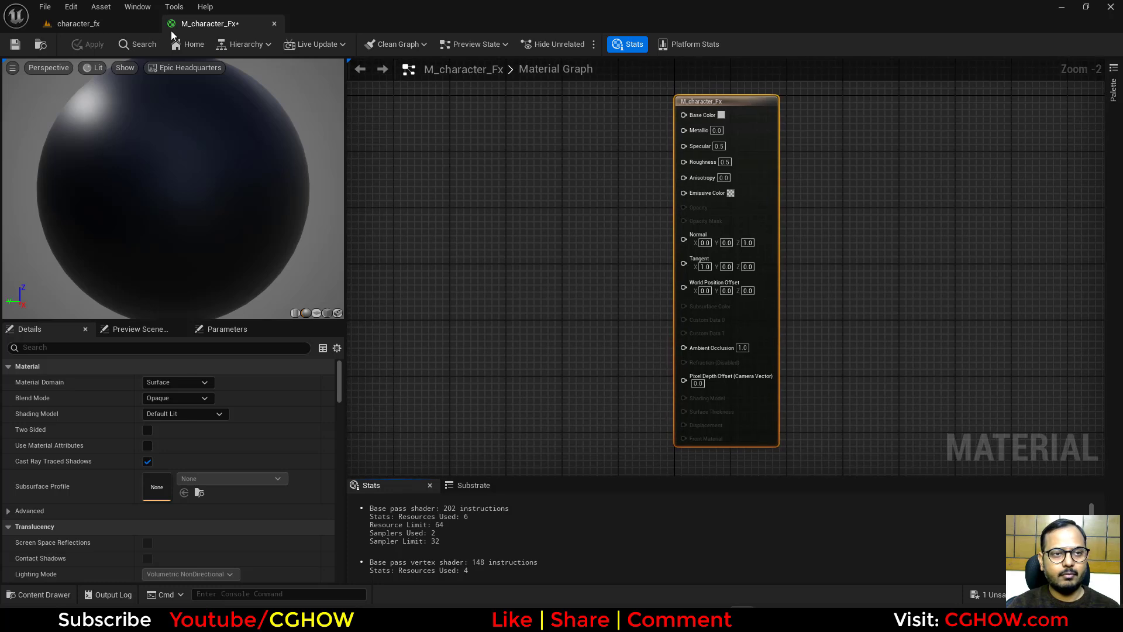
Step: Select the mannequin in the level and examine its mesh and material properties
left_click(122, 26)
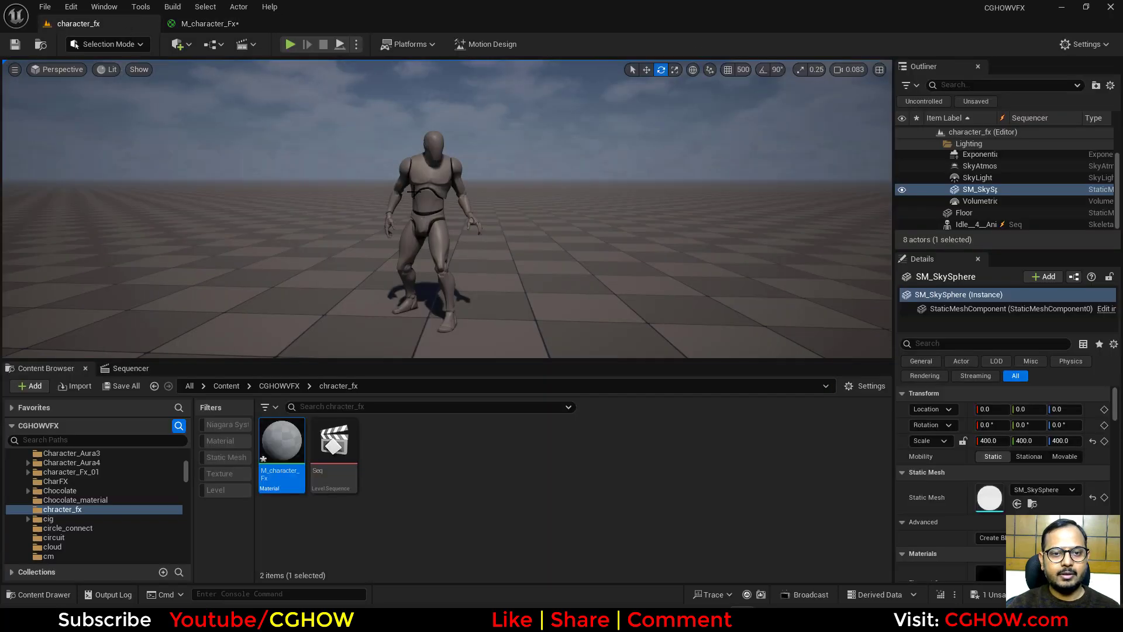
left_click(440, 232)
scroll(1030, 477, "down", 9)
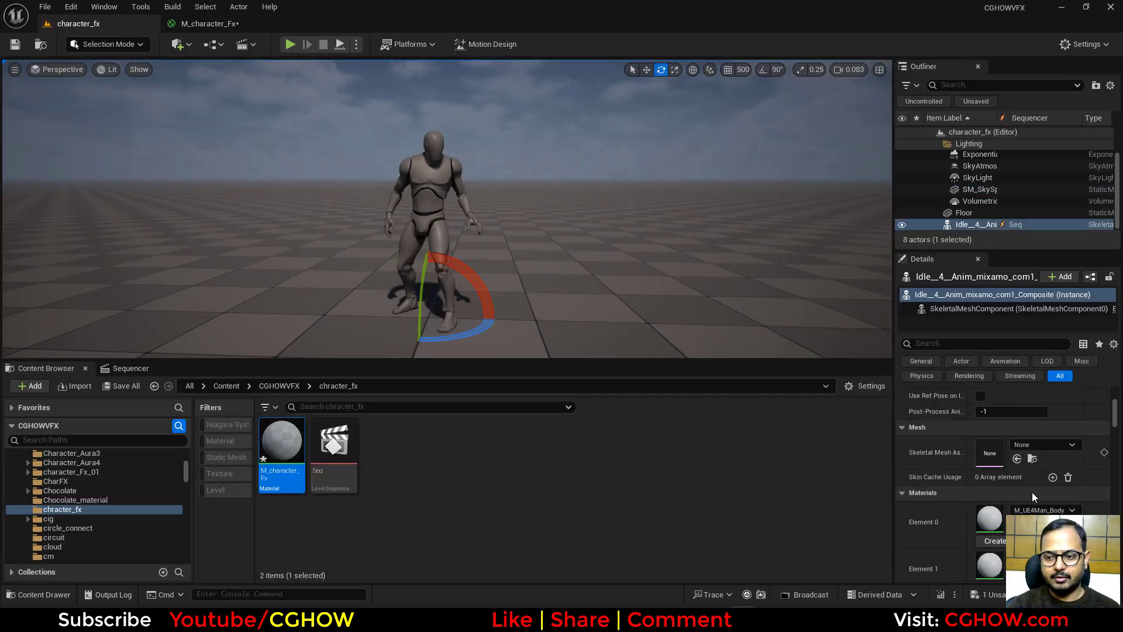
scroll(1031, 499, "up", 10)
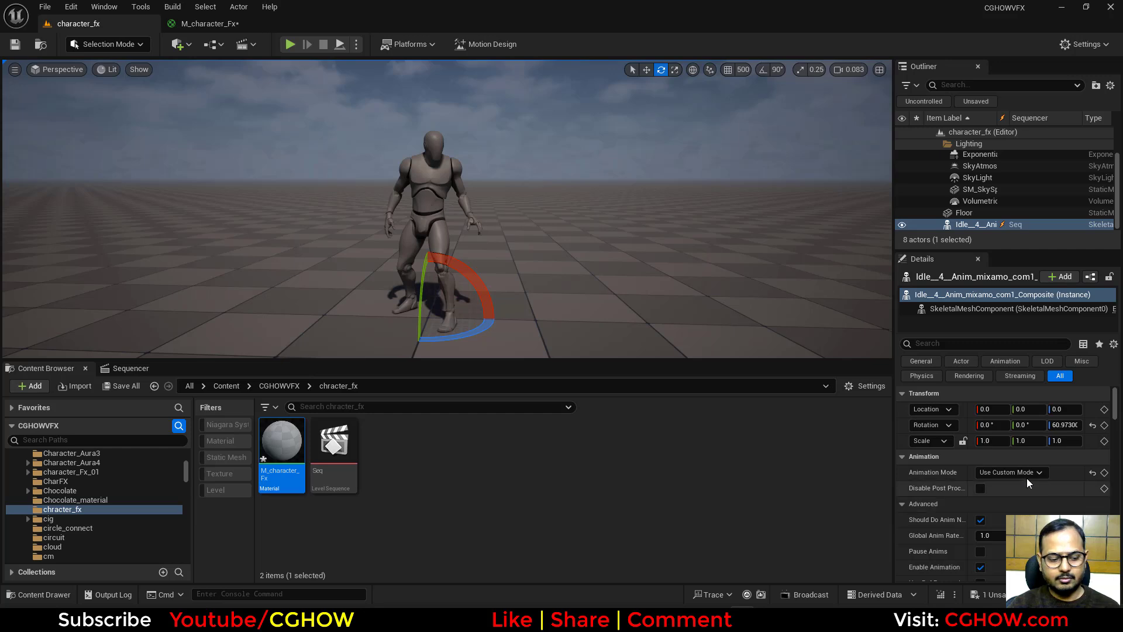
Step: Try the mannequin's mesh as the preview mesh for M_character_Fx, then return the preview to the sphere
key("ctrl+b")
left_click(212, 24)
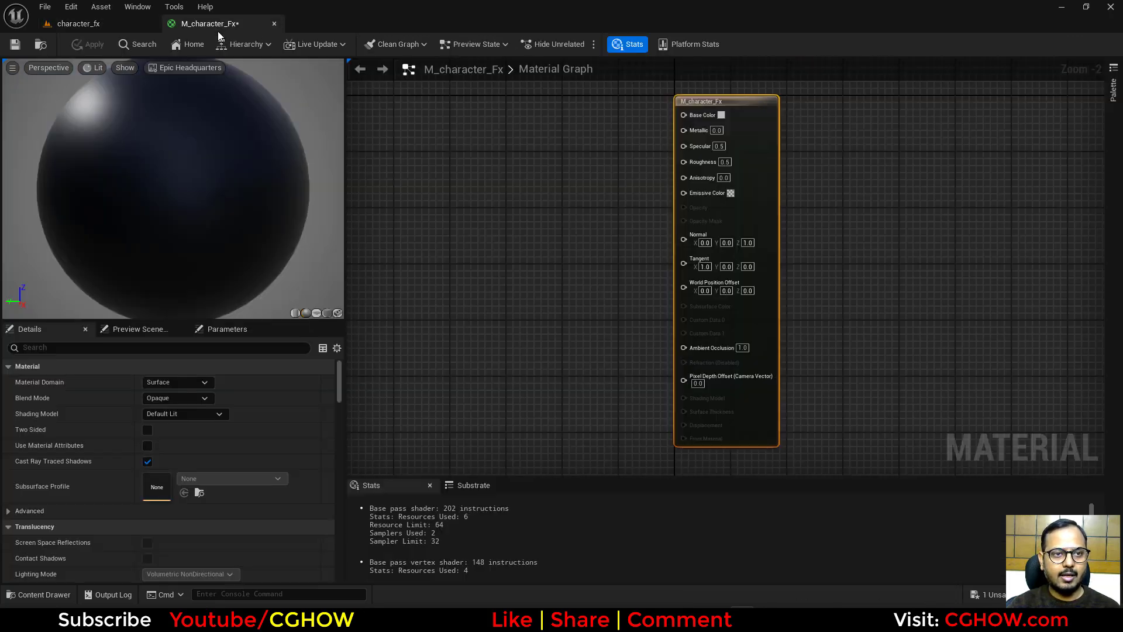
left_click(338, 313)
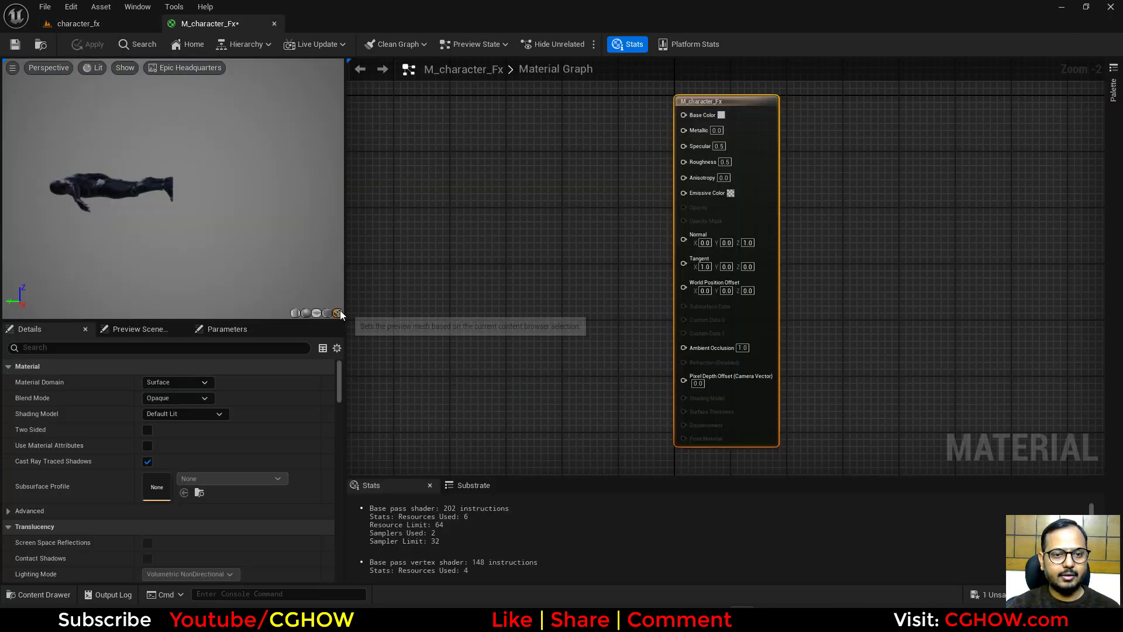
left_click_drag(148, 228, 251, 111)
right_click_drag(148, 228, 148, 176)
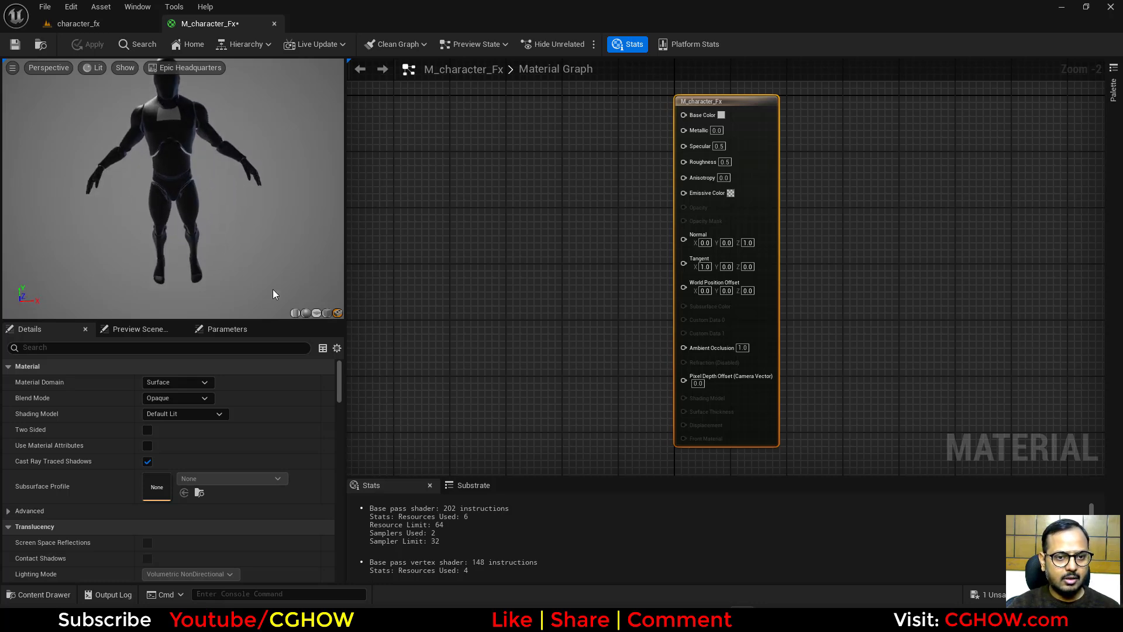
left_click(308, 314)
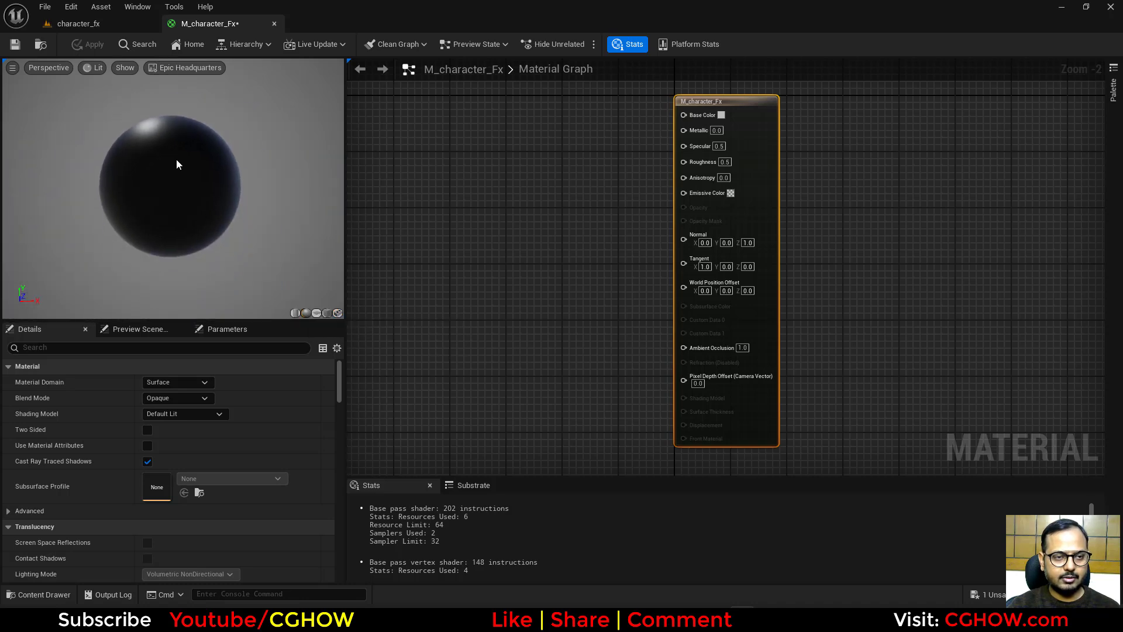
left_click(96, 20)
left_click(130, 369)
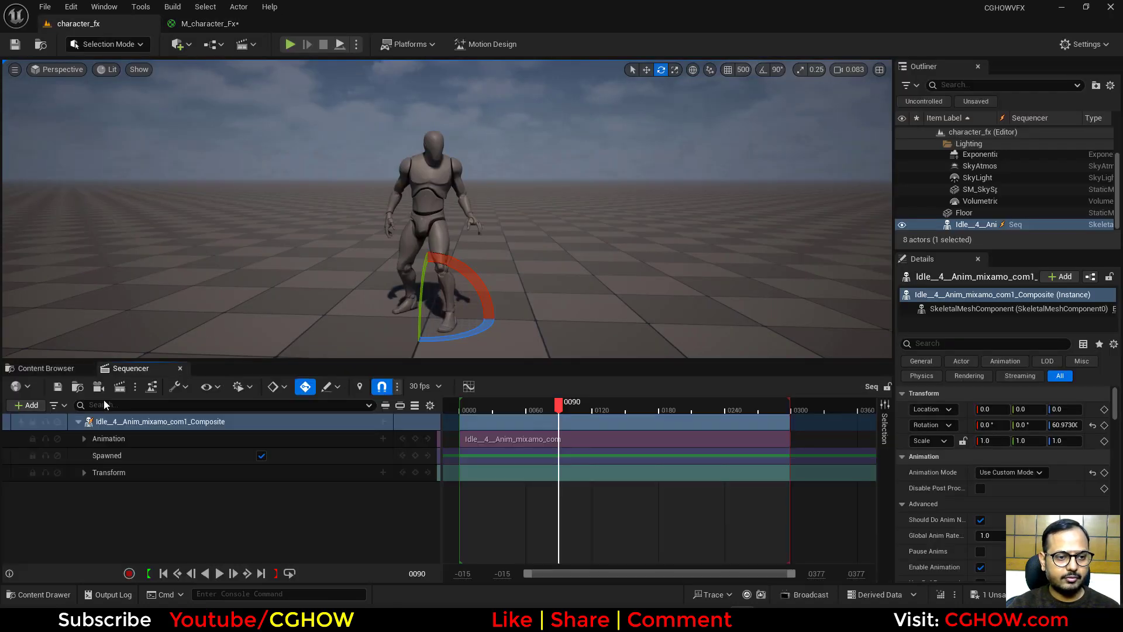
left_click(81, 388)
left_click(210, 23)
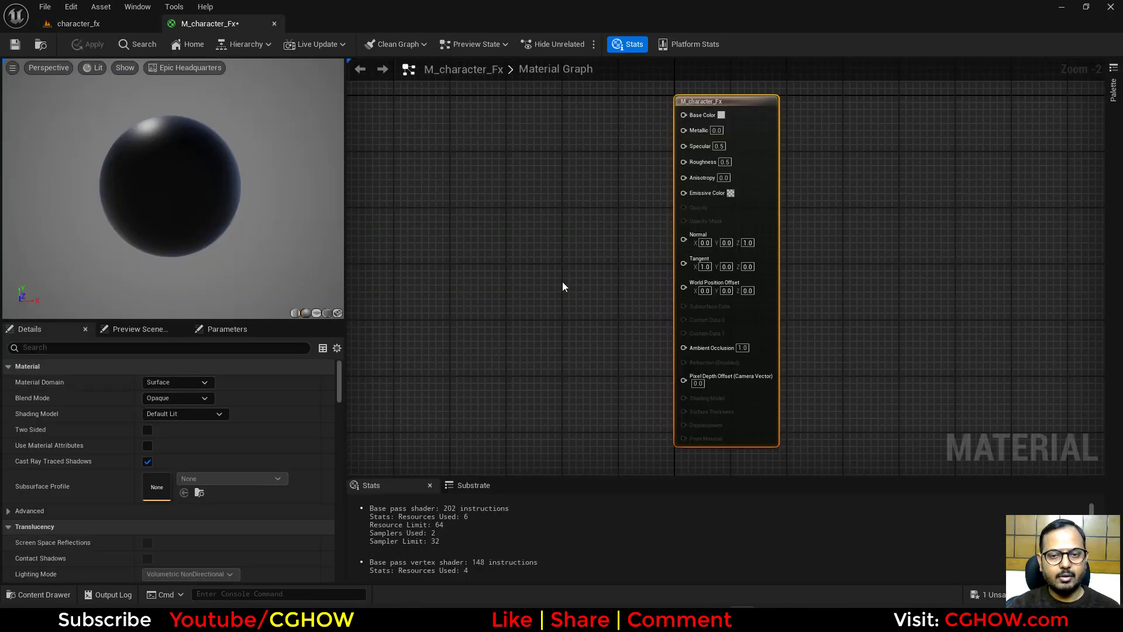
Step: Add a Fresnel node to the M_character_Fx graph and connect its output to Emissive Color
right_click_drag(563, 287, 599, 270)
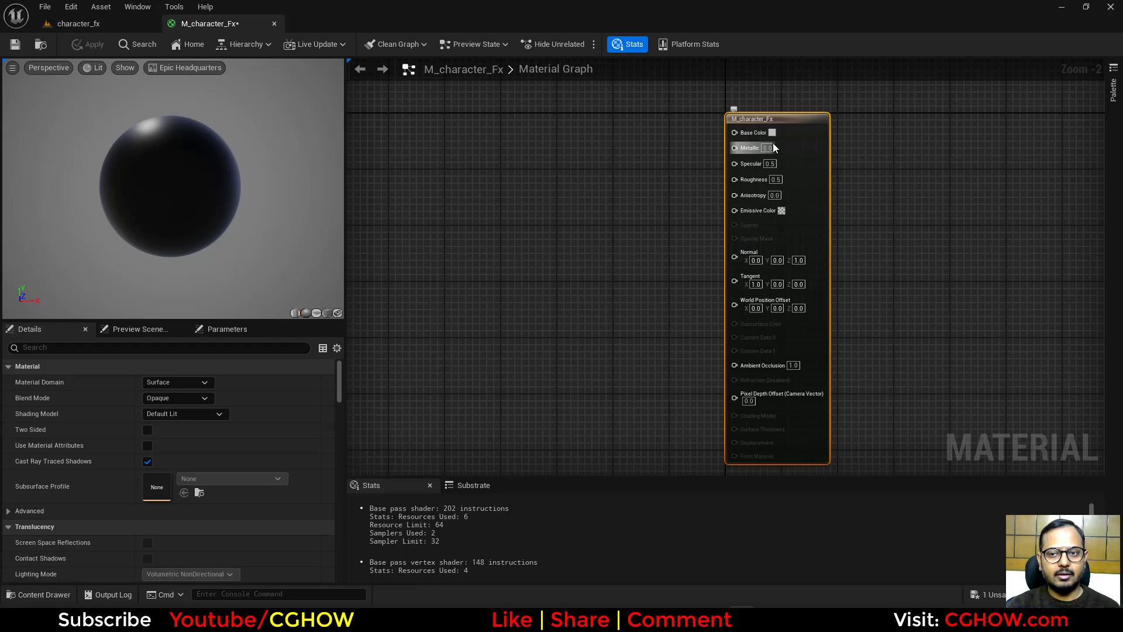
right_click(495, 167)
type("fre")
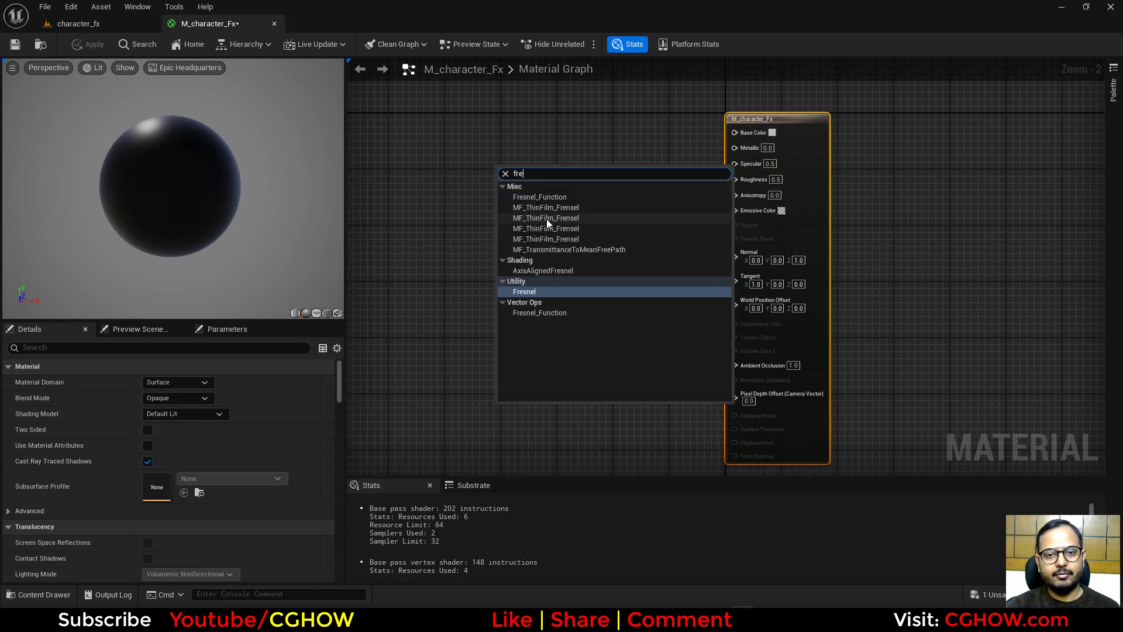
left_click(539, 293)
right_click_drag(713, 188, 622, 232)
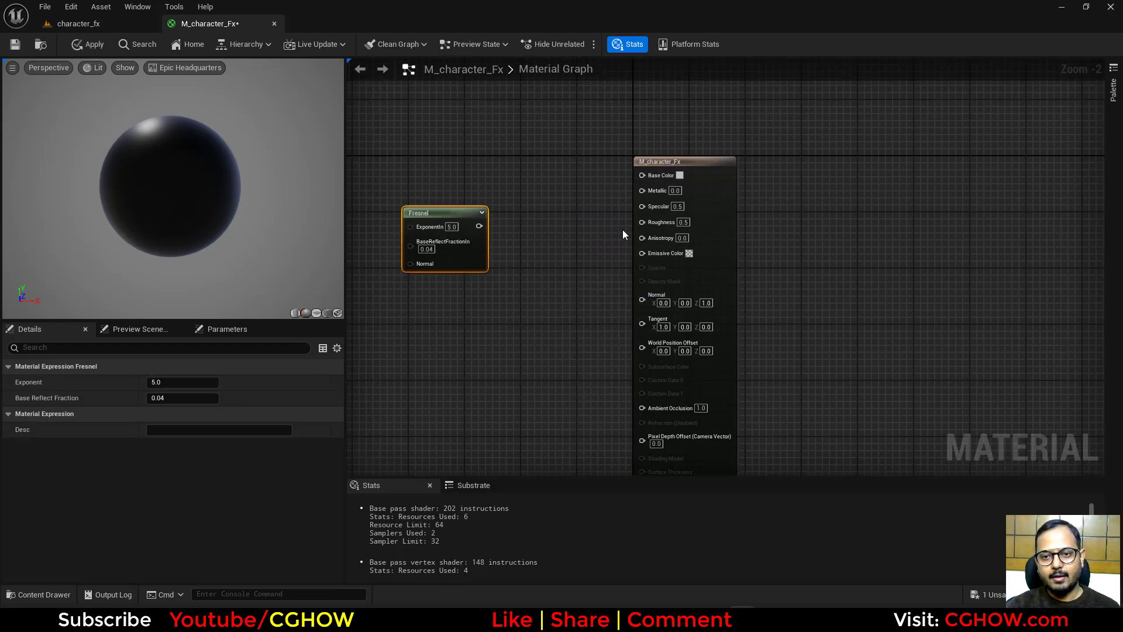
scroll(617, 227, "up", 2)
left_click_drag(410, 264, 534, 355)
right_click_drag(600, 366, 643, 316)
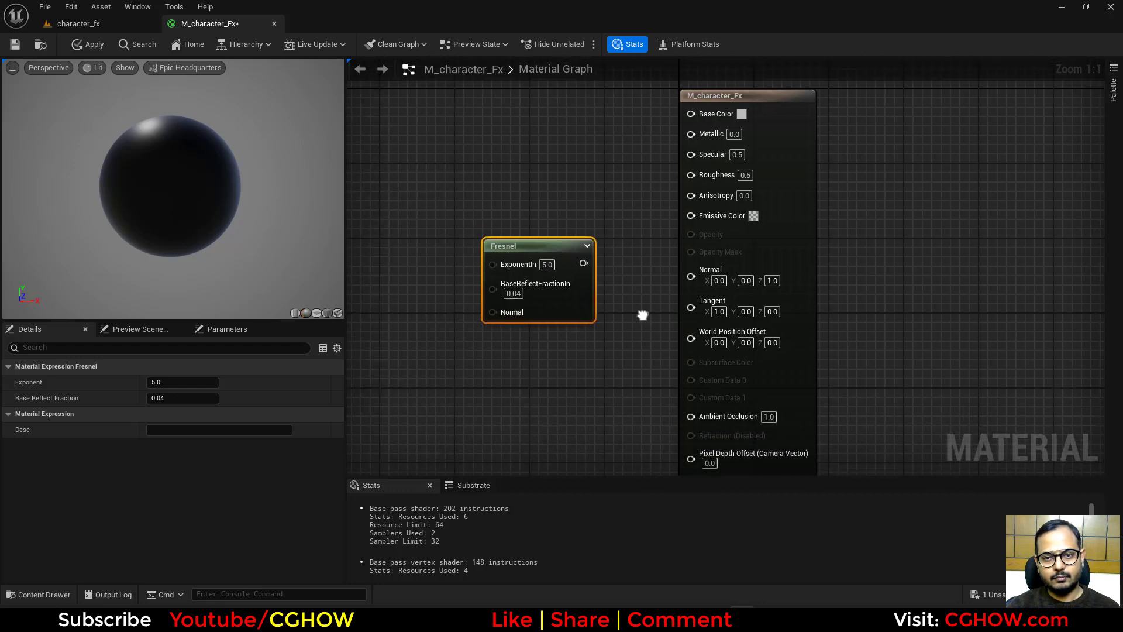
left_click_drag(696, 219, 692, 216)
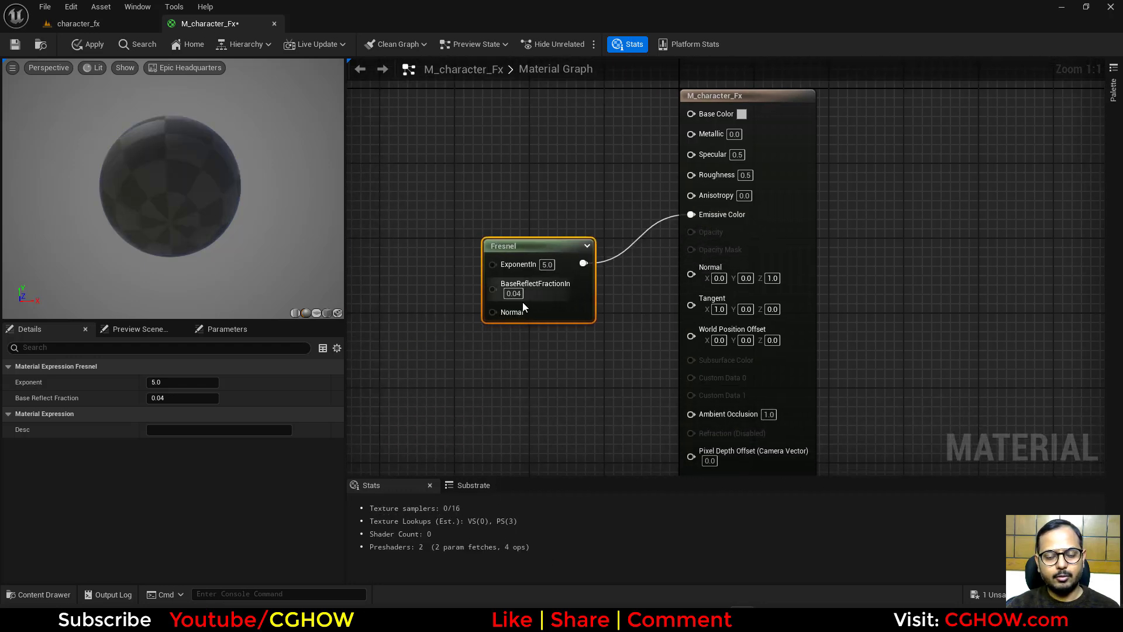
Step: Move the Fresnel node away from the material output, preview it and set its ExponentIn to 2
left_click_drag(584, 316, 437, 284)
right_click(515, 237)
left_click(562, 268)
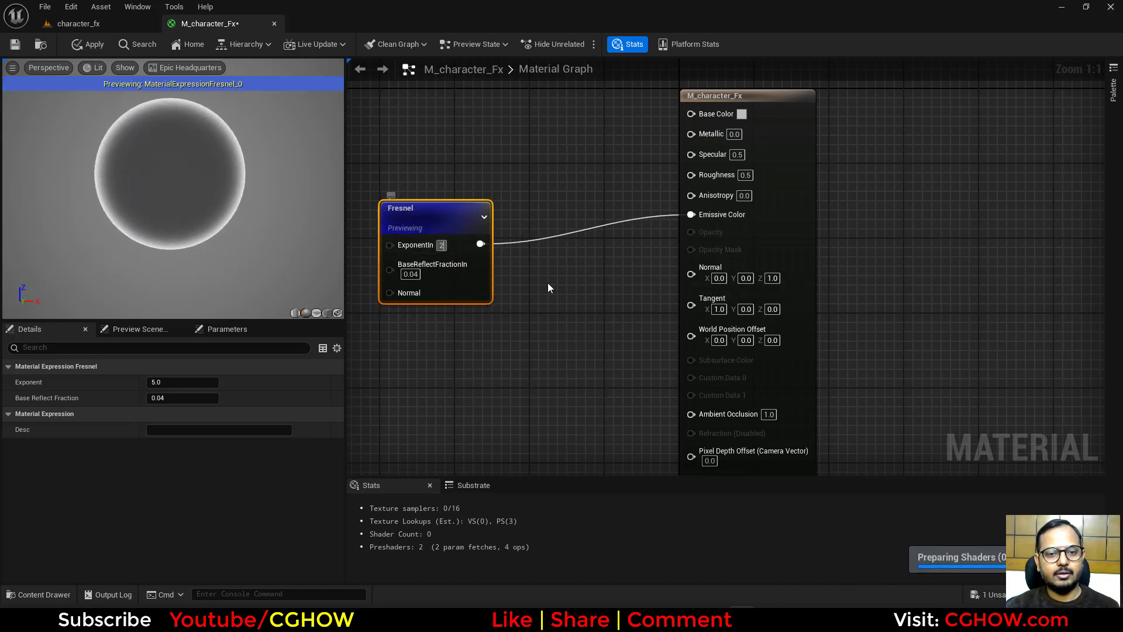
key("Return")
left_click(506, 210)
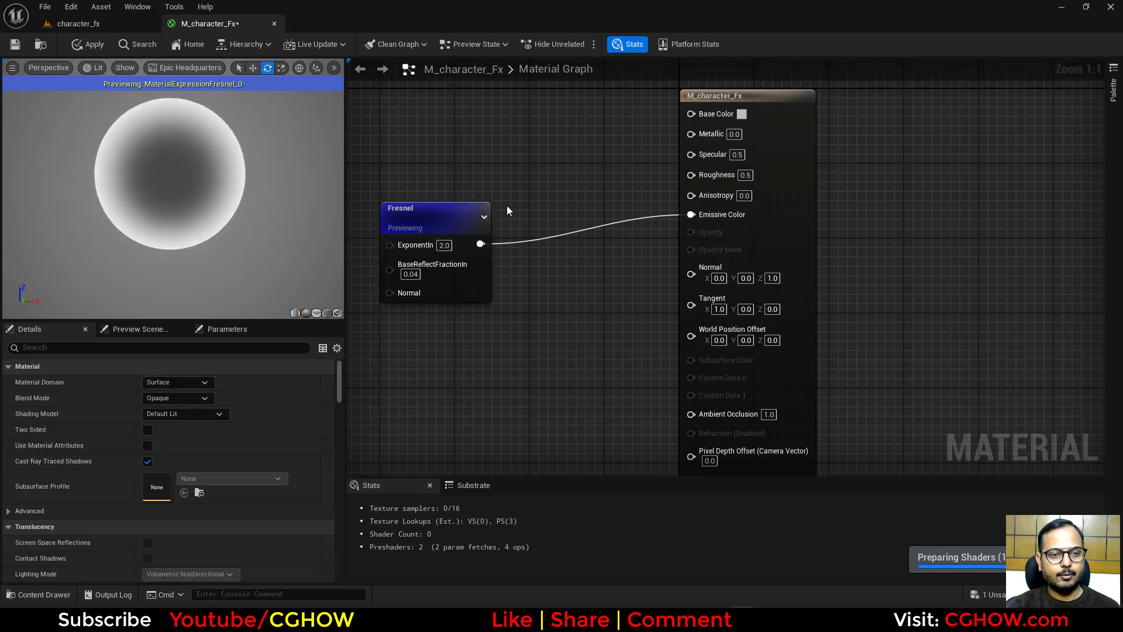
Step: Insert a Power node between the Fresnel node and Emissive Color, and preview the Power node
key("e")
left_click(507, 205)
left_click_drag(480, 242, 706, 223)
right_click(549, 217)
left_click(593, 251)
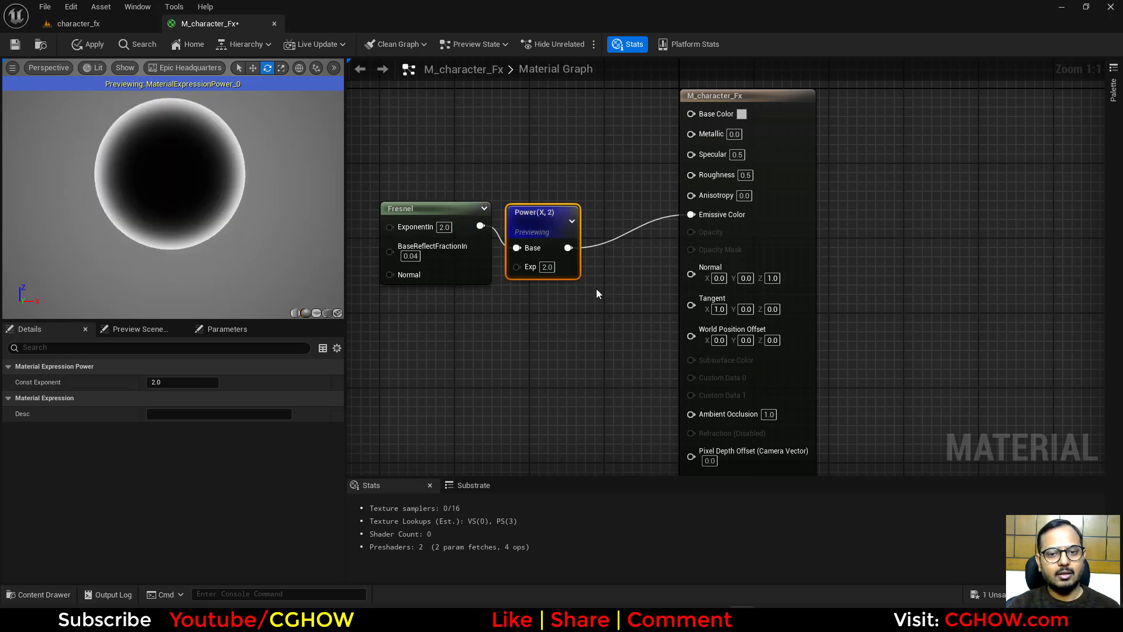
Step: Set the Power node's exponent to 3 and move the Fresnel node slightly farther from it
type("3")
key("Return")
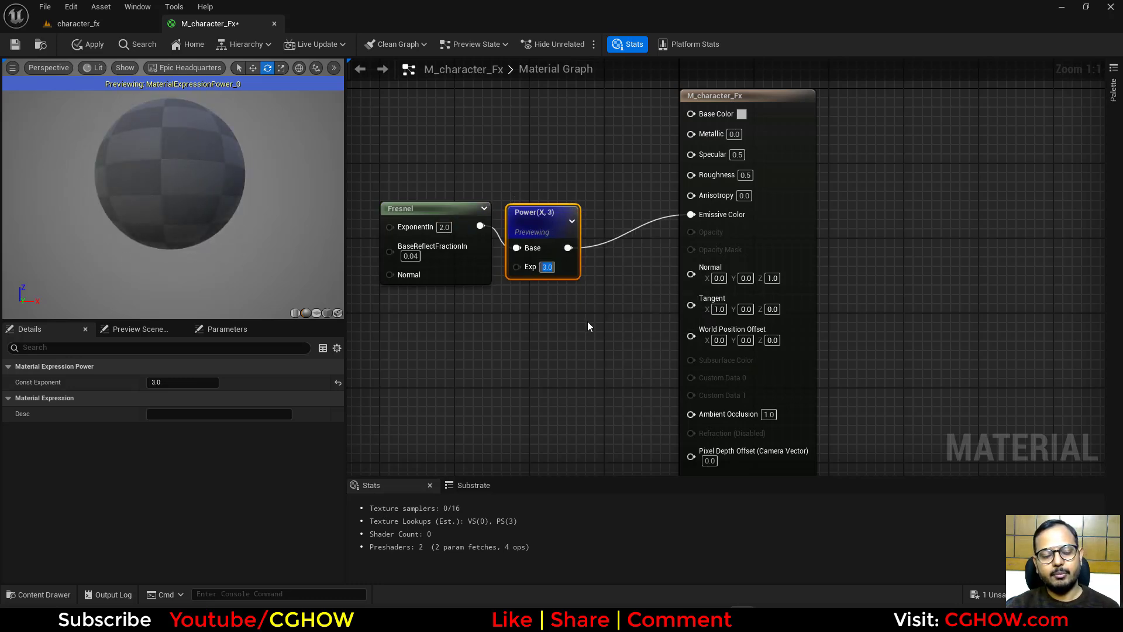
left_click_drag(456, 275, 438, 285)
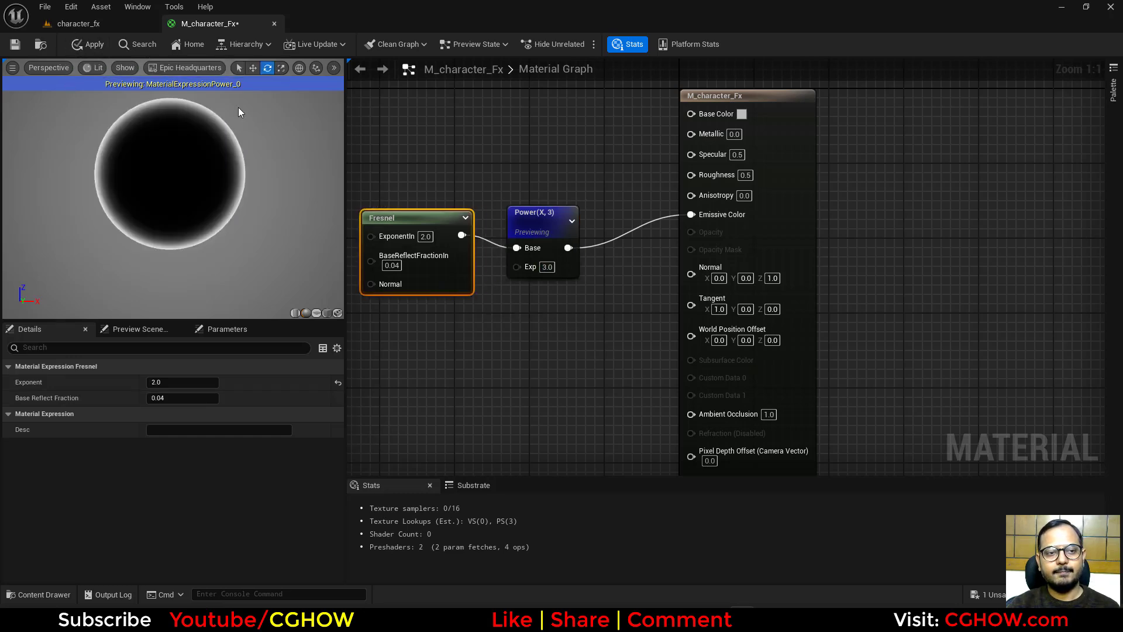
Step: Stop previewing the Power node and apply the changes to M_character_Fx
right_click(562, 227)
left_click(593, 253)
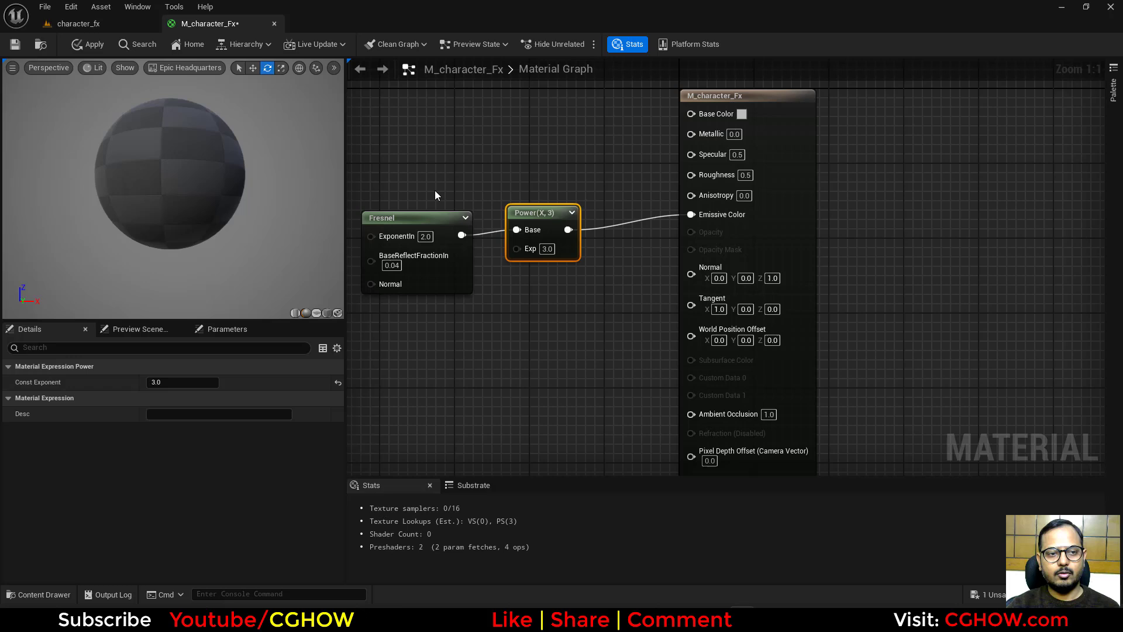
left_click(87, 44)
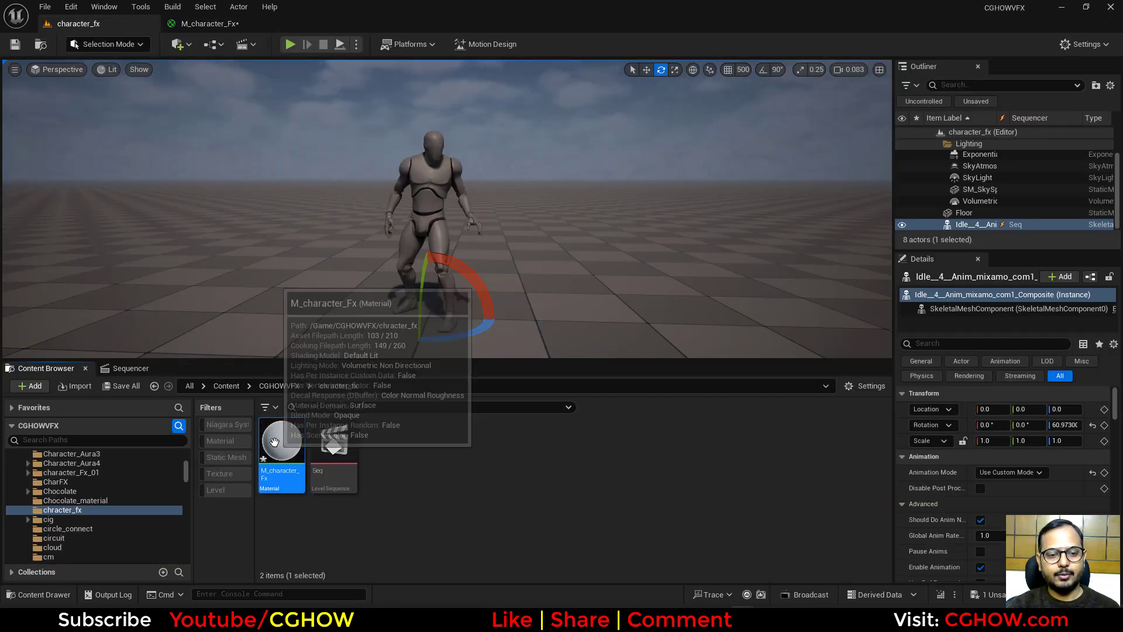
Step: Apply M_character_Fx to the mannequin in the viewport and move the sequence playhead to frame 59
left_click_drag(281, 444, 420, 161)
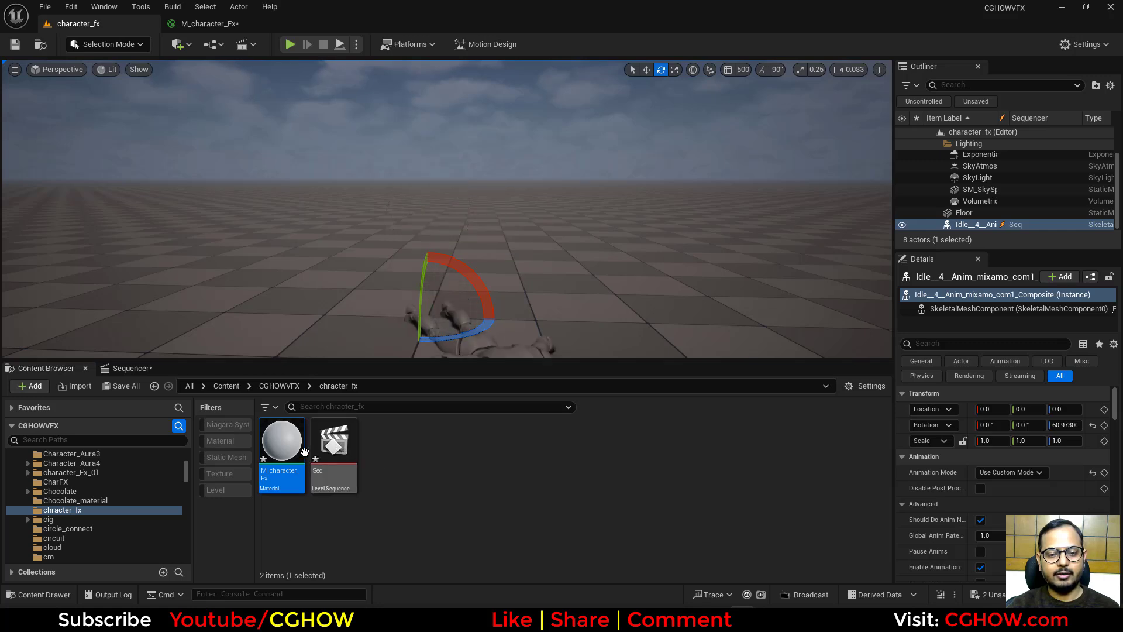
left_click(131, 368)
left_click_drag(568, 411, 525, 409)
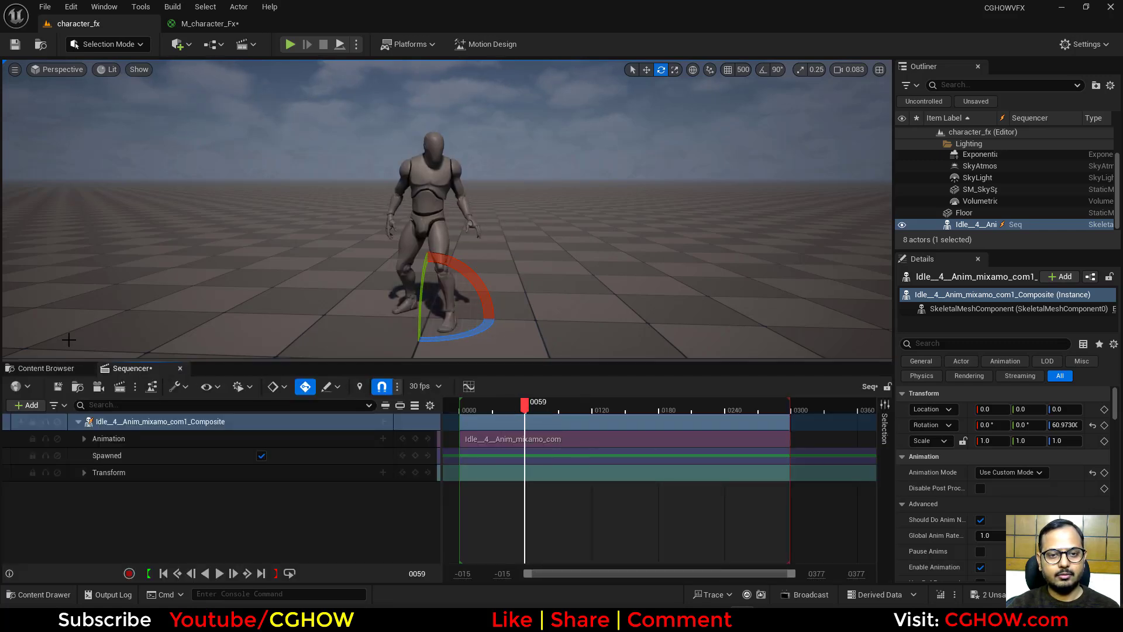
Step: Assign M_character_Fx to the mannequin's material slots Element 0 and Element 1, move the playhead to frame 30, and deselect the mannequin
left_click(44, 369)
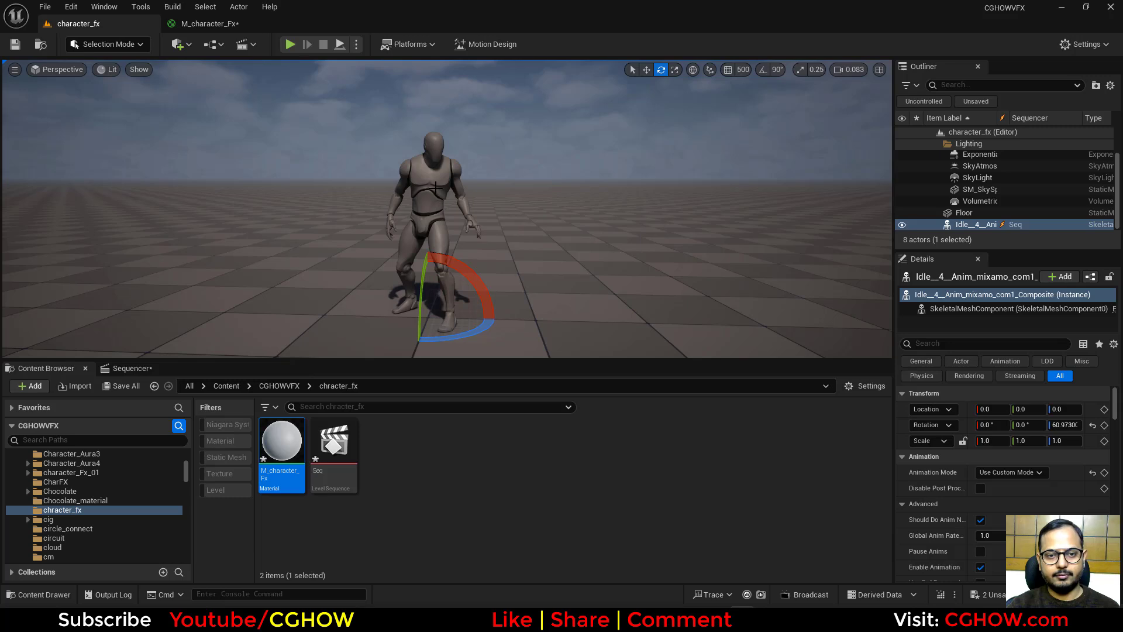
scroll(1015, 467, "down", 8)
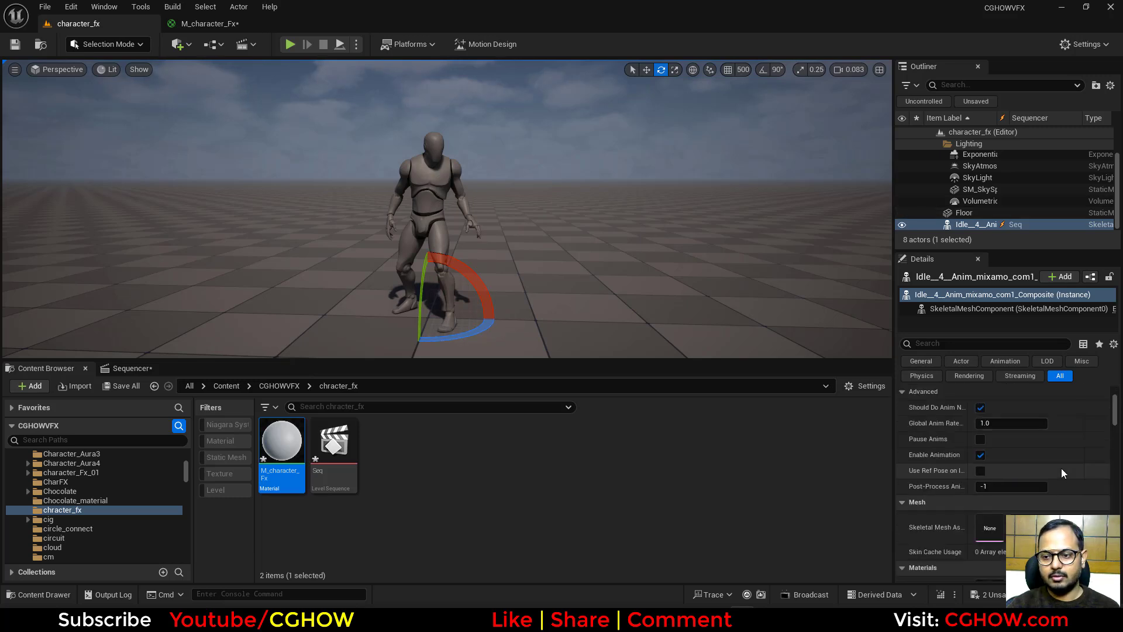
left_click_drag(281, 445, 994, 447)
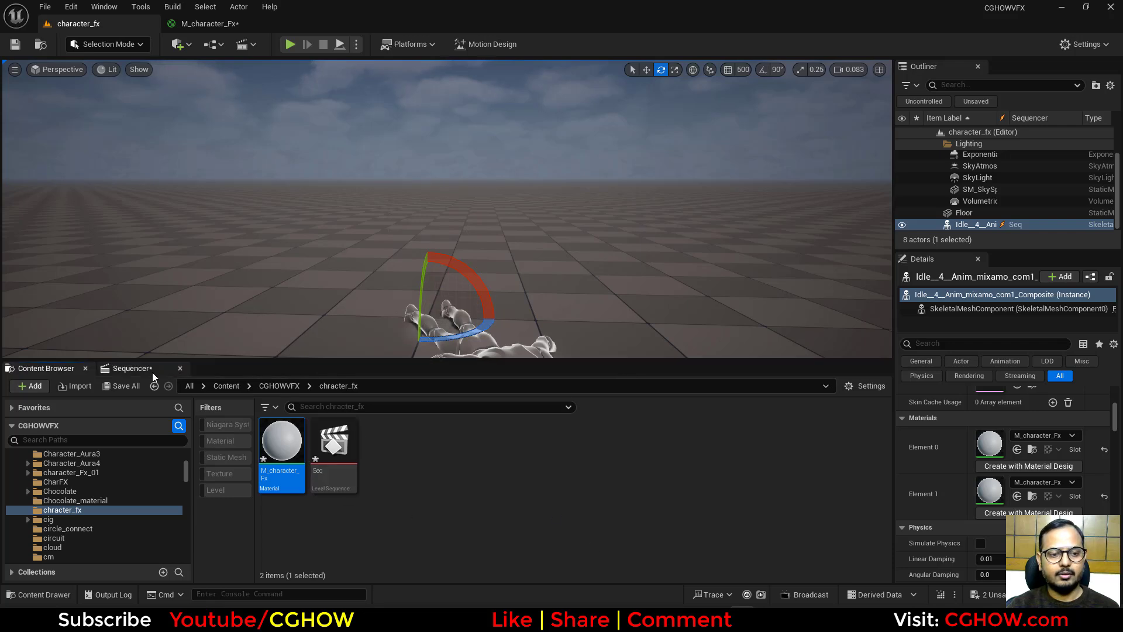
left_click(132, 368)
left_click_drag(507, 407, 492, 407)
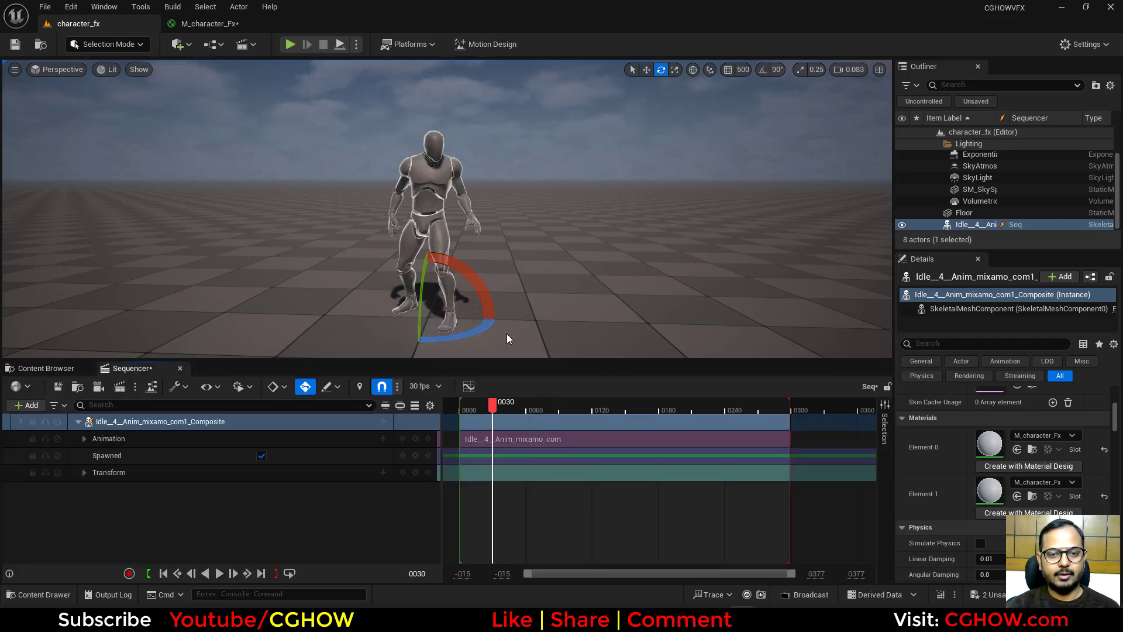
left_click(503, 132)
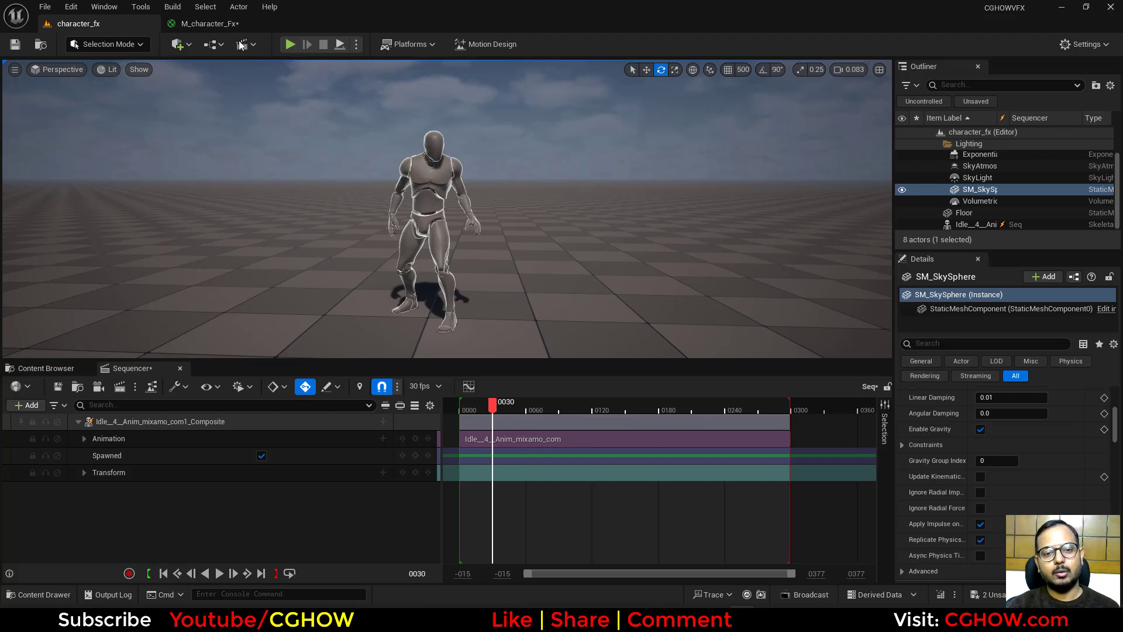
left_click(209, 24)
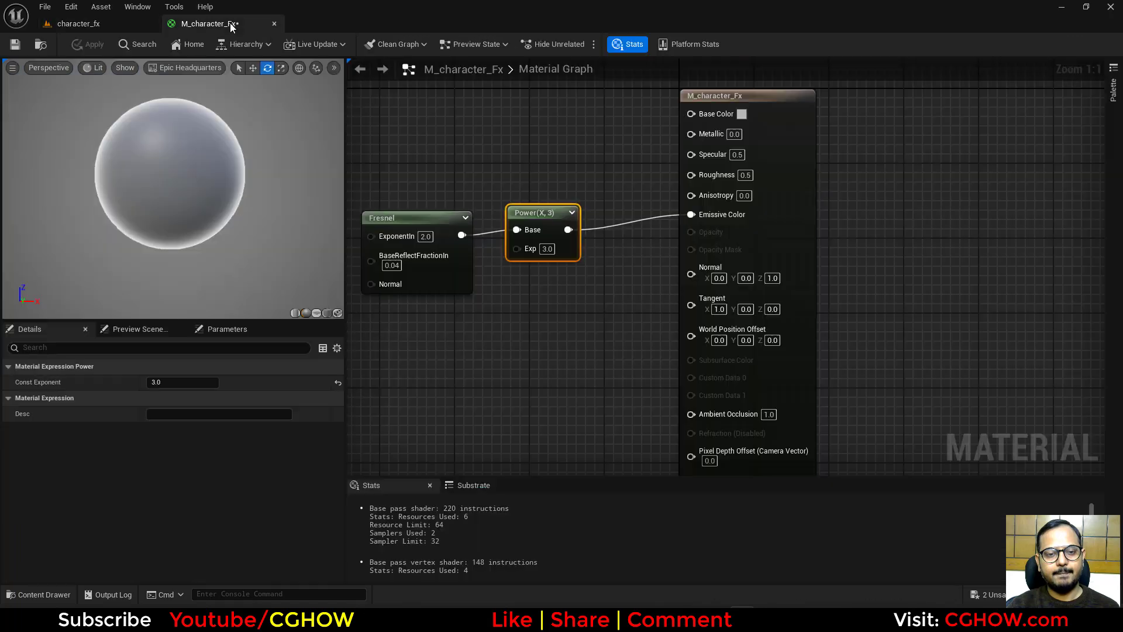
right_click_drag(457, 382, 614, 365)
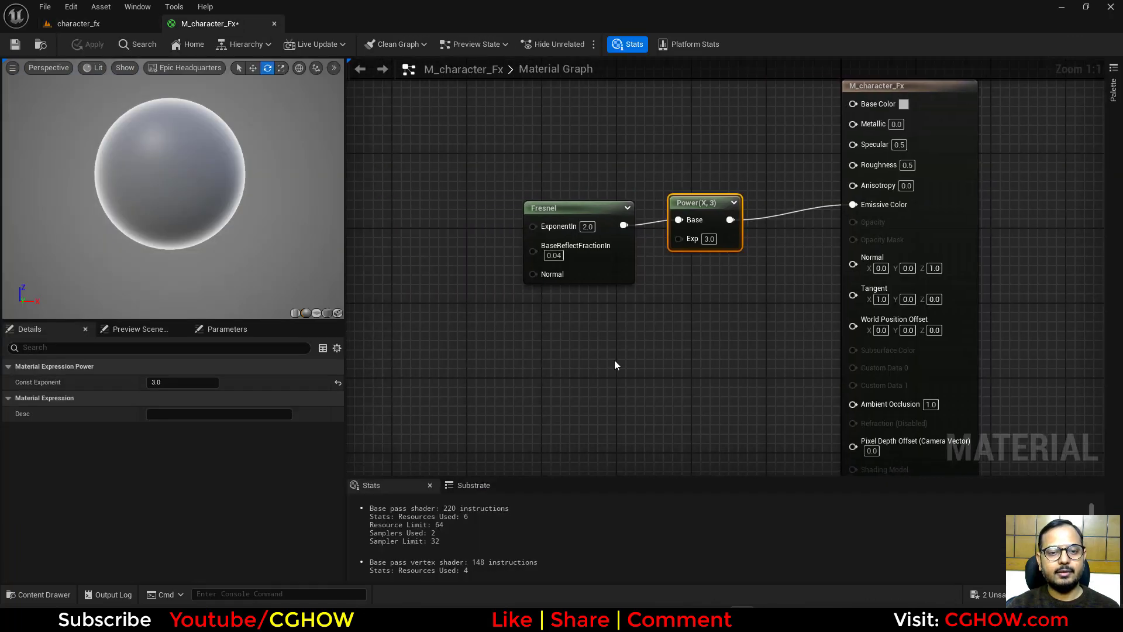
left_click(79, 23)
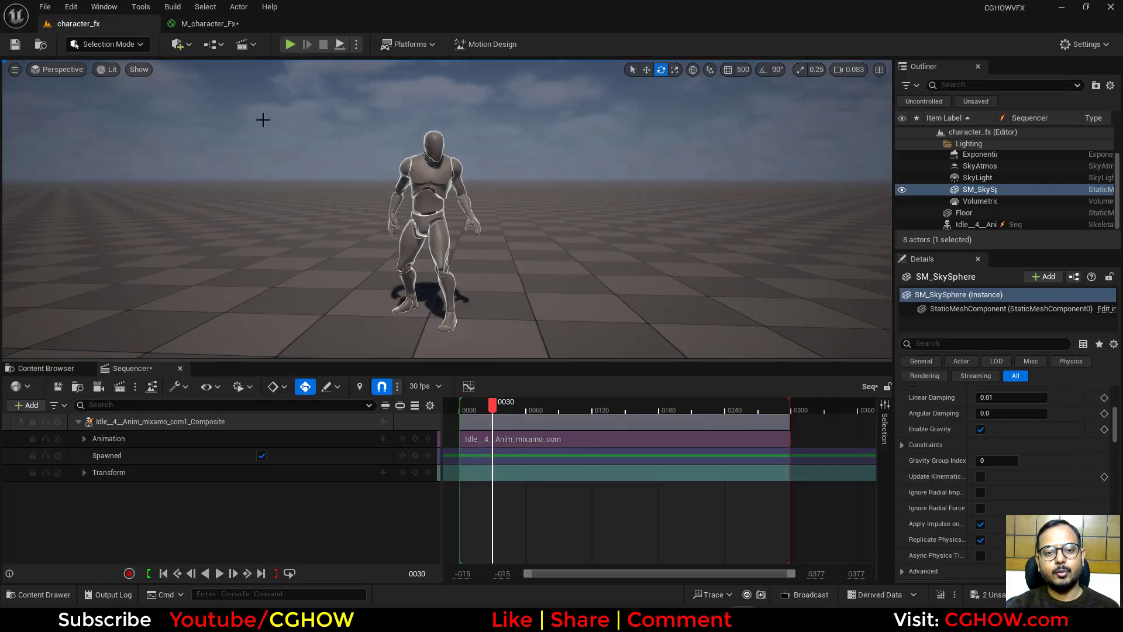
Step: Add a Noise node to the M_character_Fx graph, preview it and position it below the Fresnel node
left_click(209, 24)
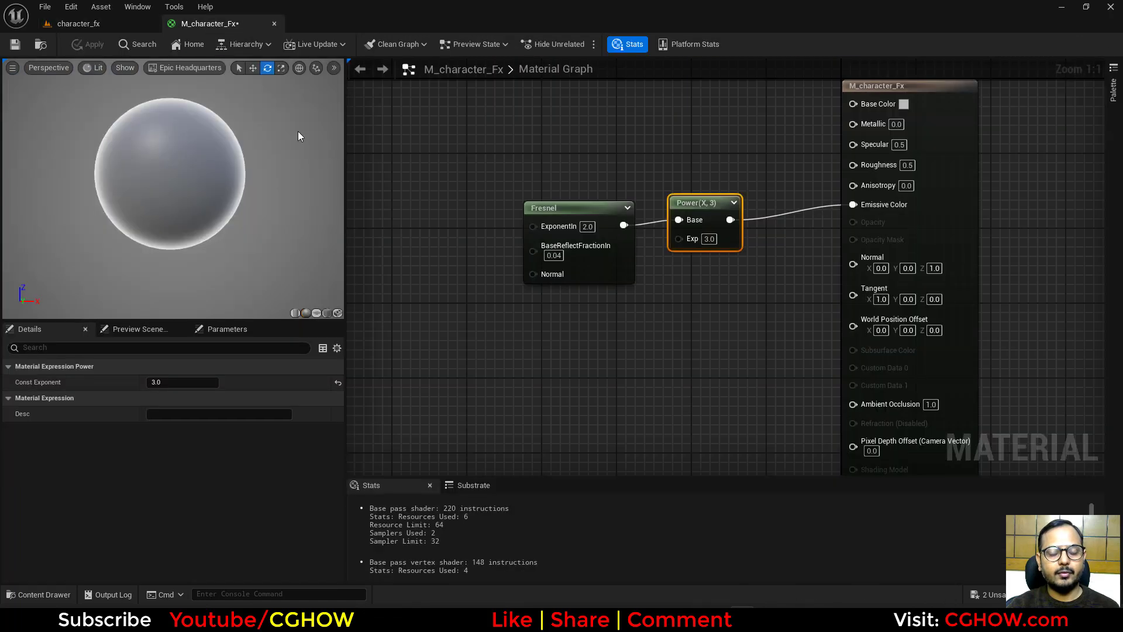
right_click(489, 387)
type("nois")
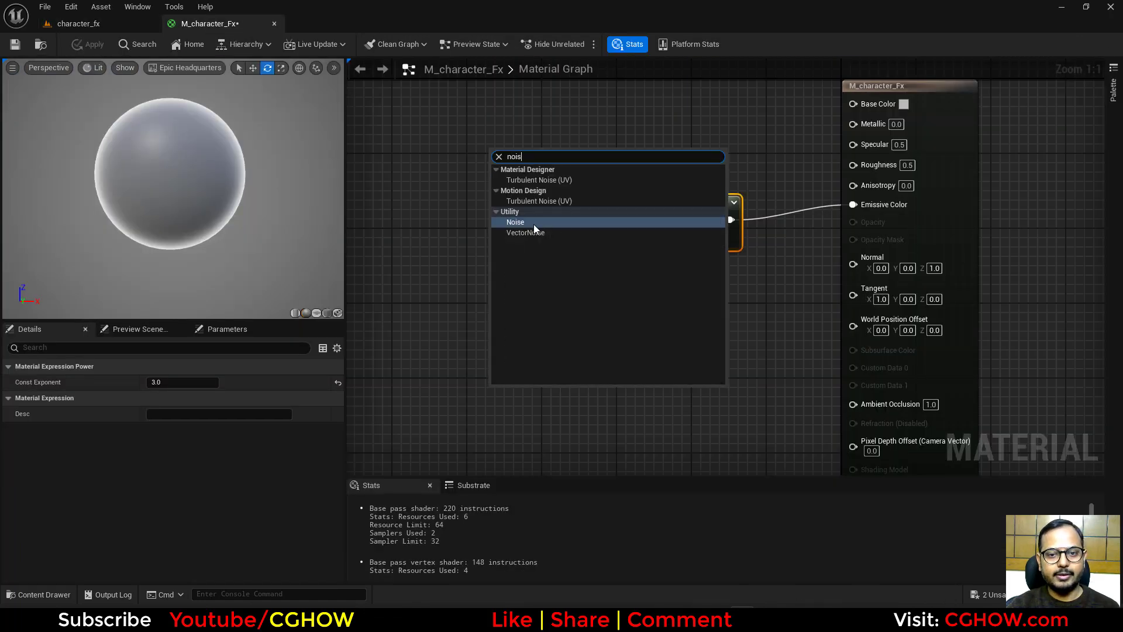
left_click(522, 222)
right_click(566, 402)
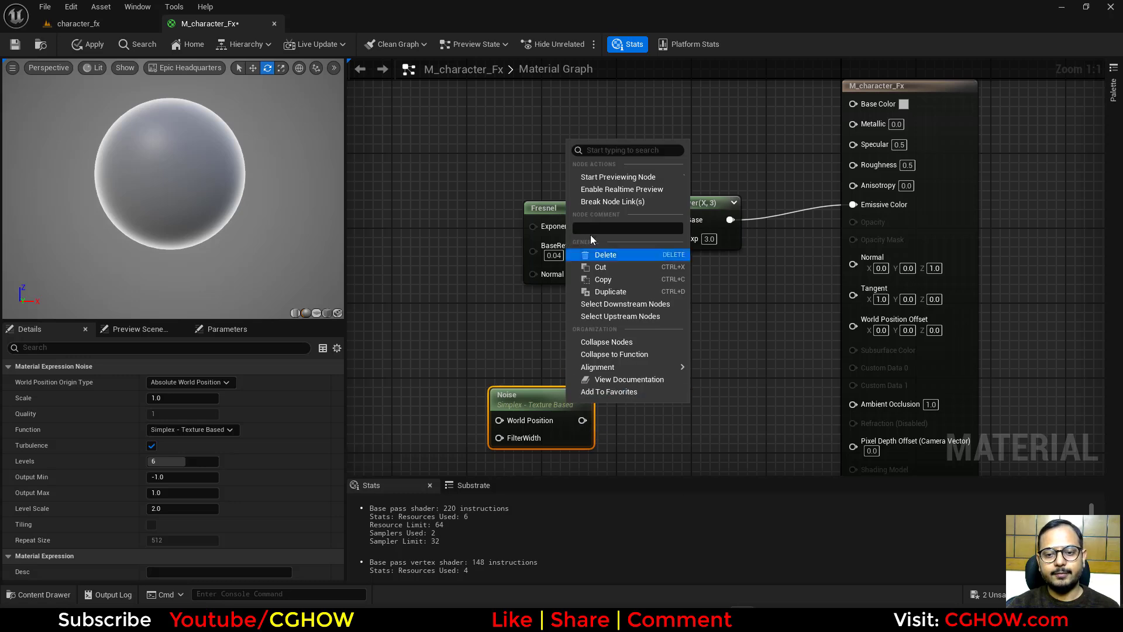
left_click(643, 178)
left_click_drag(584, 399, 618, 344)
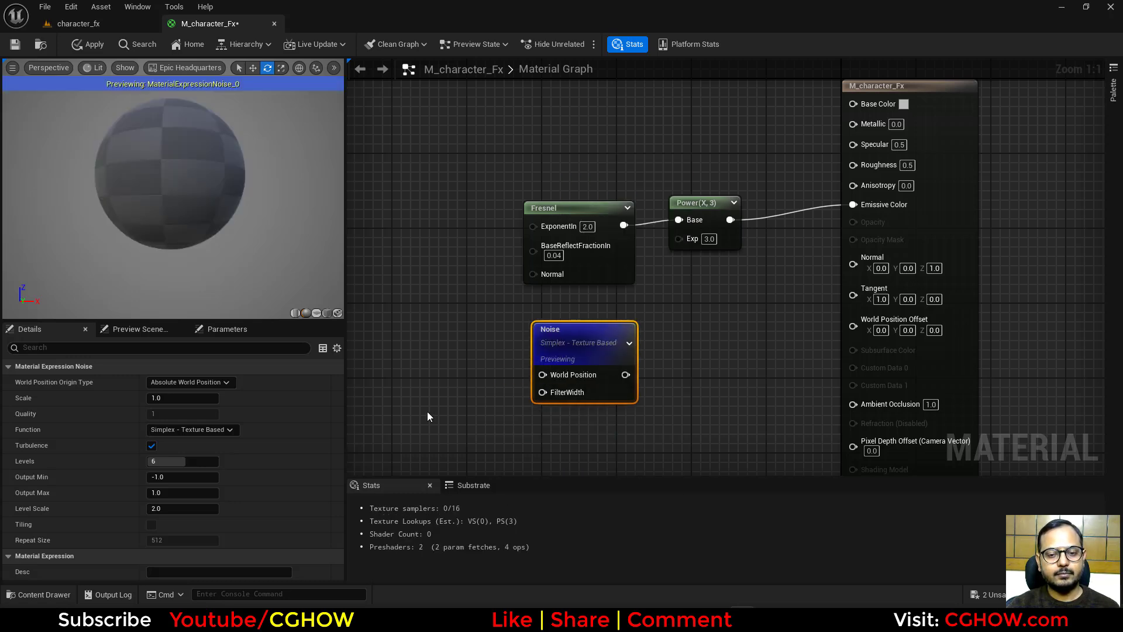
Step: Set the Noise node's scale to 0.01, its output minimum to 0 and its function to Voronoi
right_click_drag(427, 412, 478, 392)
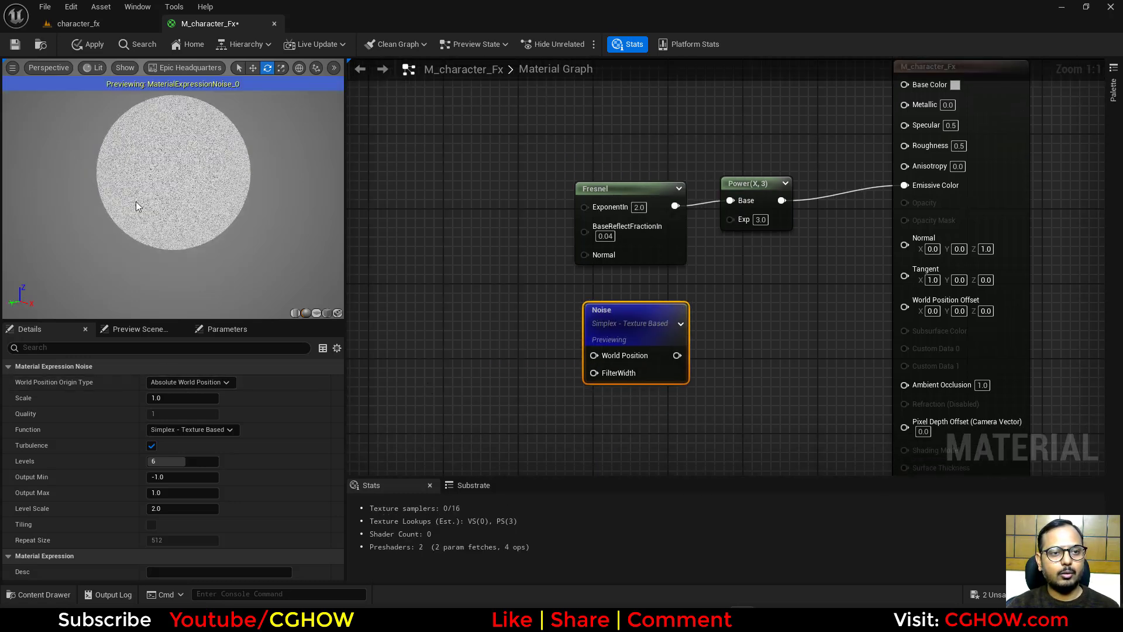
key("Return")
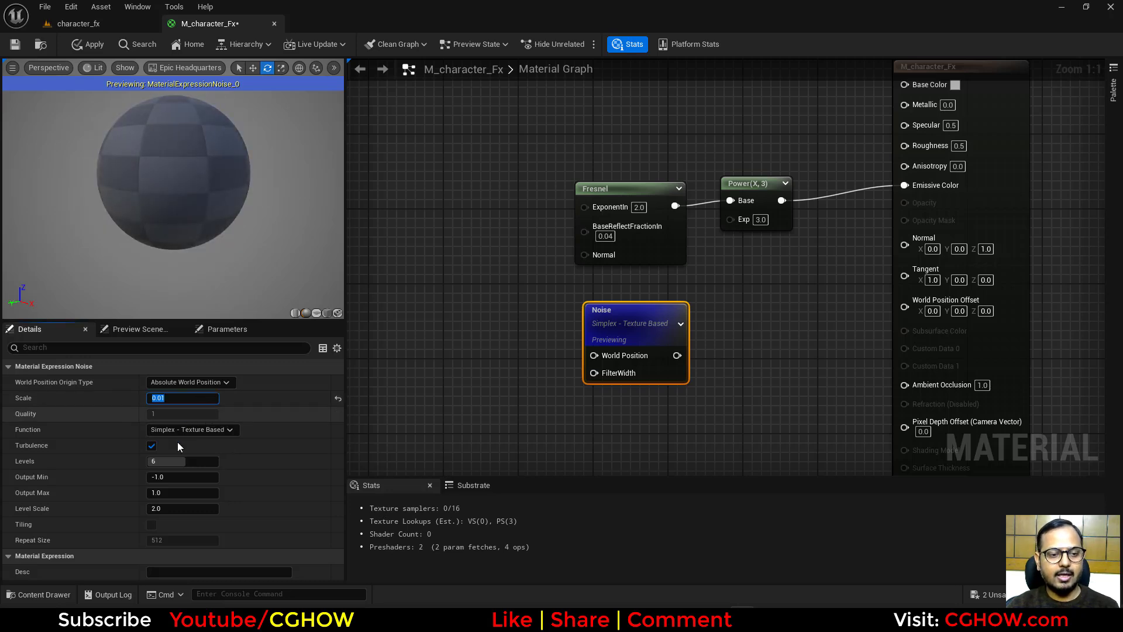
left_click(175, 465)
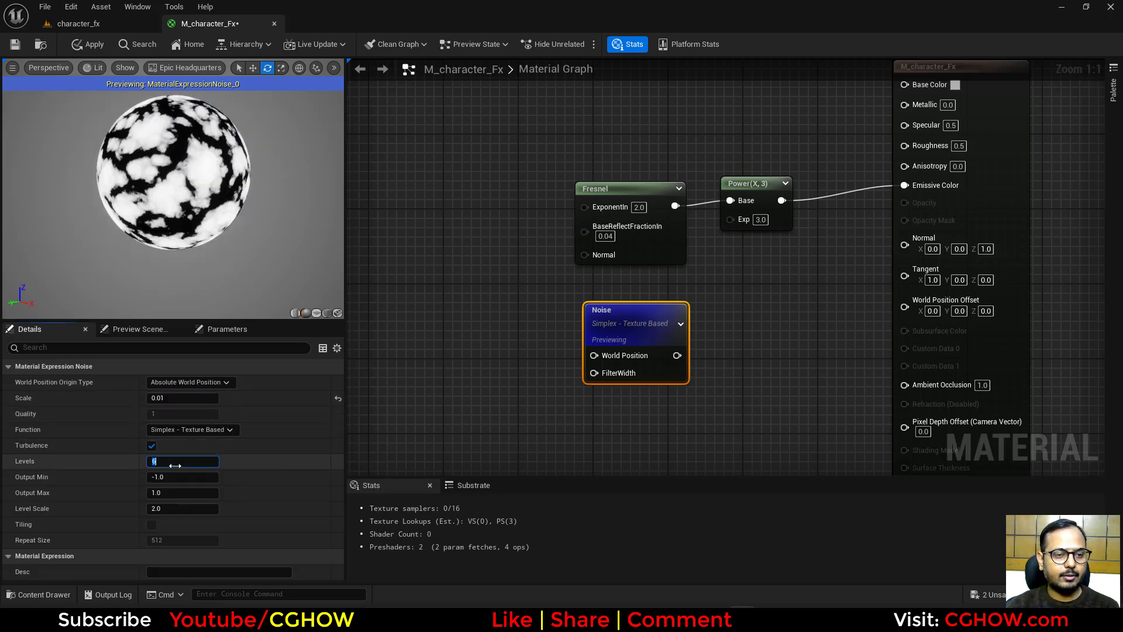
left_click(172, 477)
type("0")
key("Return")
left_click(176, 430)
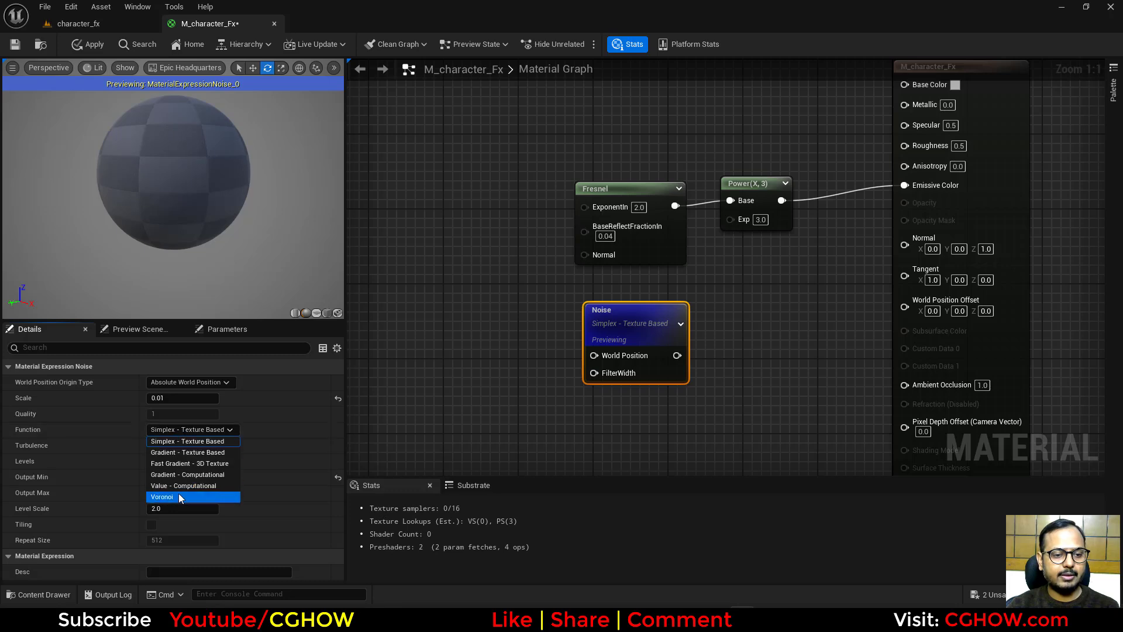
left_click(167, 496)
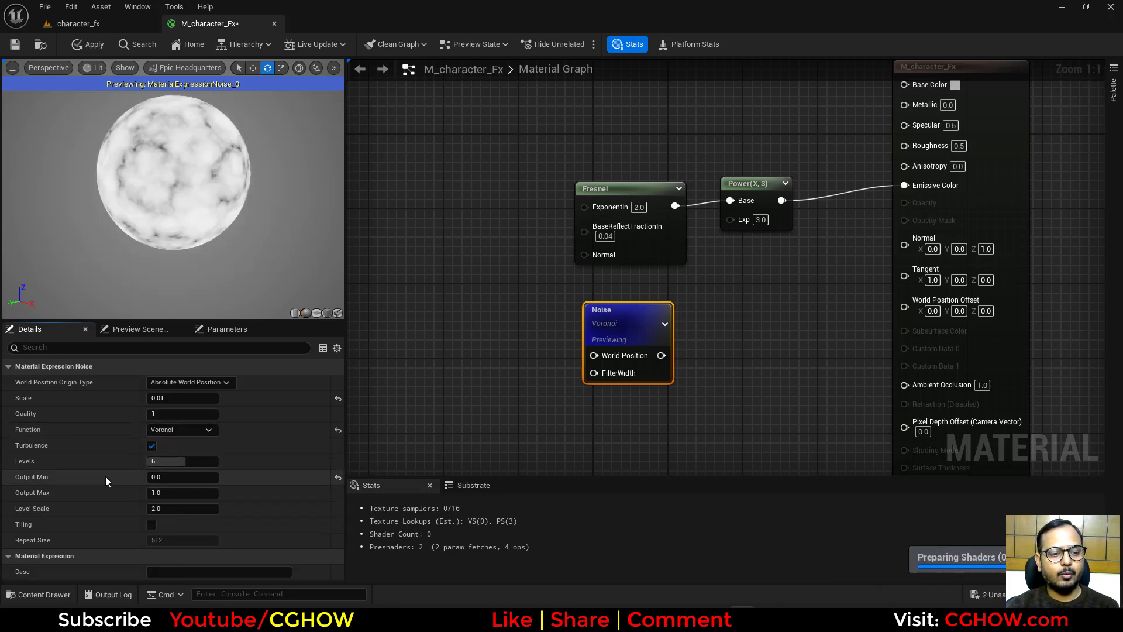
Step: Try the Noise node with Levels set to 1 and rotate the preview sphere to inspect the pattern
key("Return")
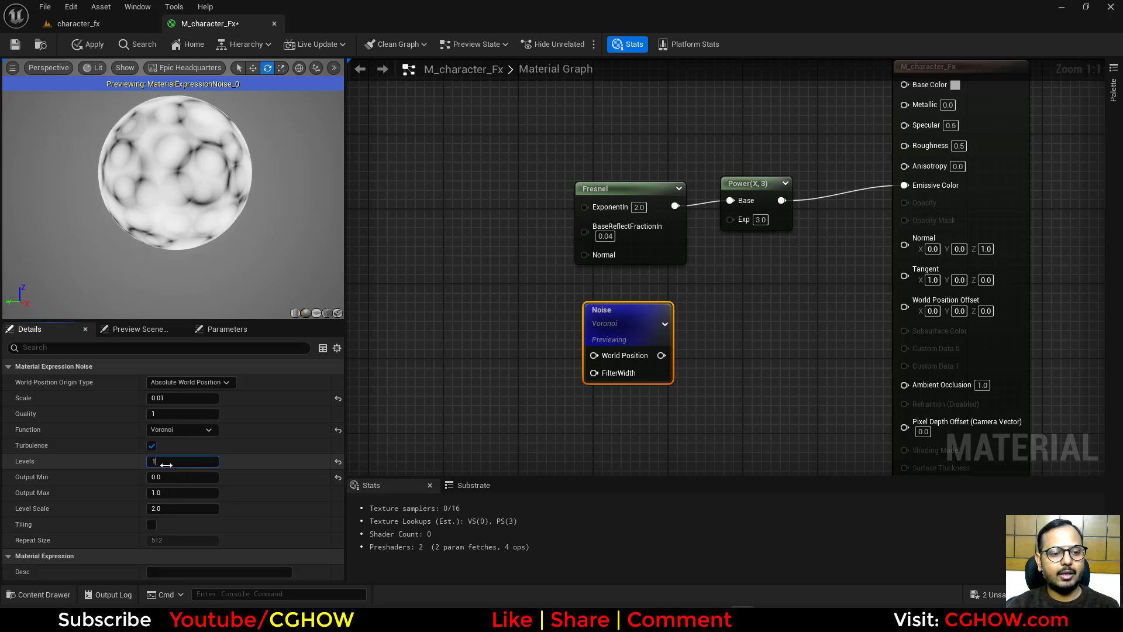
key("Return")
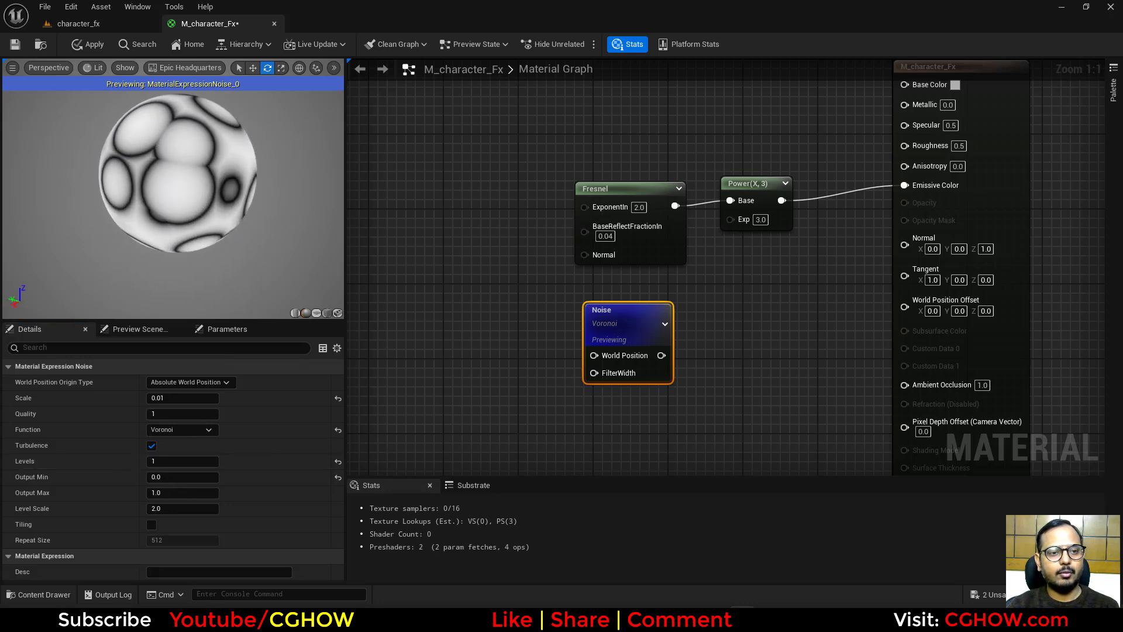
left_click_drag(147, 175, 263, 182)
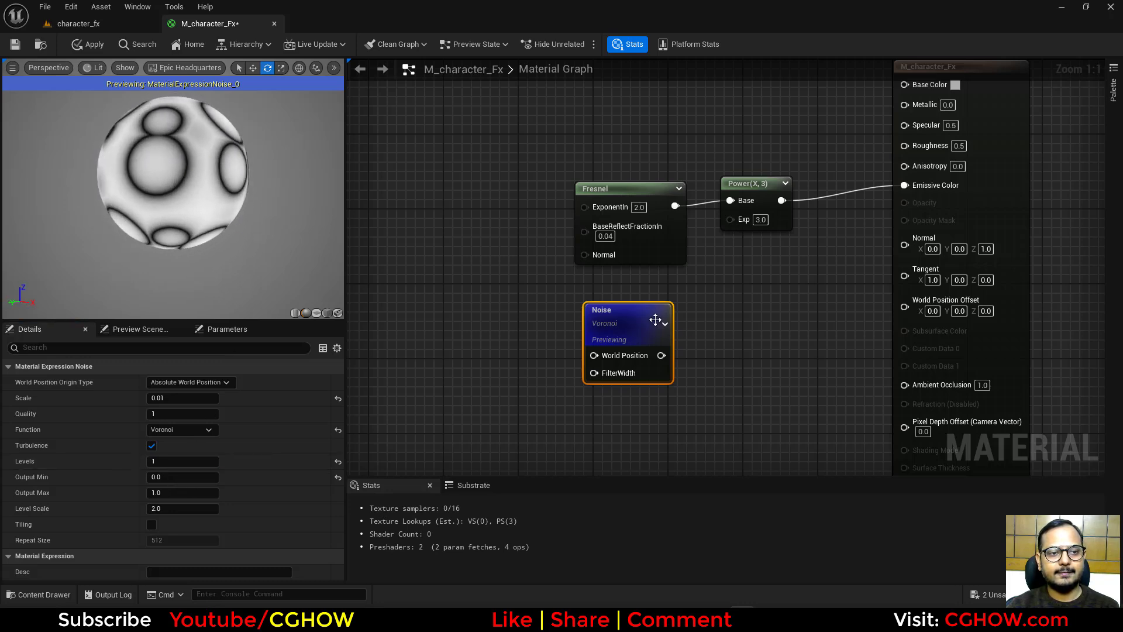
Step: Move the Noise node further from the material output, set its levels to 2 and turn off Turbulence
left_click_drag(655, 319, 581, 320)
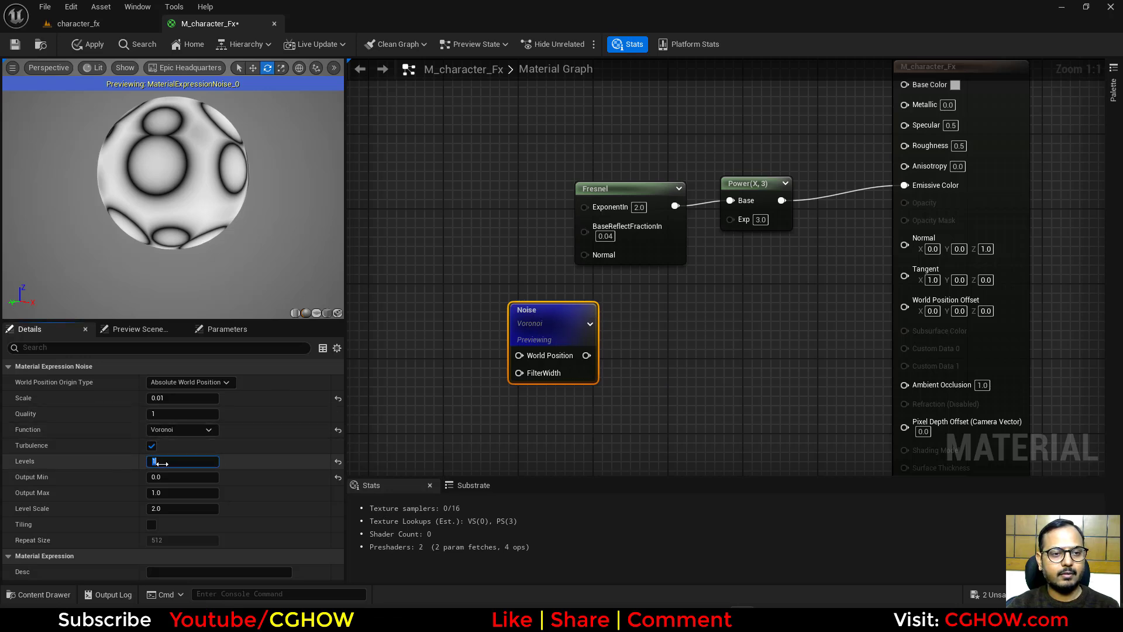
type("2")
key("Return")
left_click(152, 446)
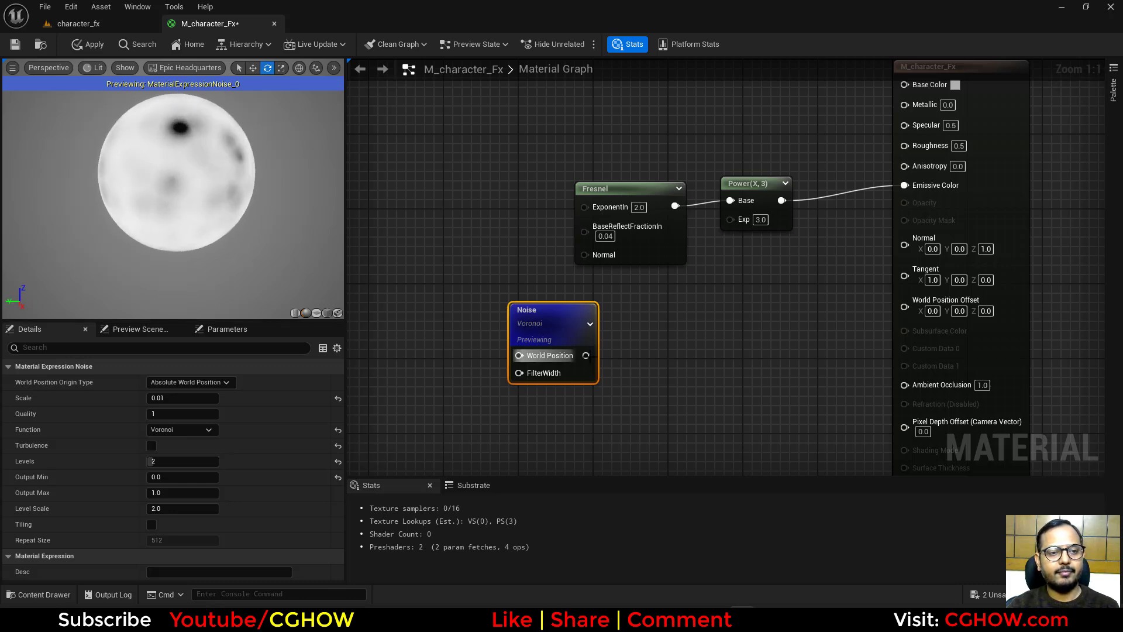
Step: Add a Power node after Noise, connect the Noise output to its Base, preview it and place it below the Fresnel node
right_click_drag(626, 319, 583, 334)
left_click(556, 347)
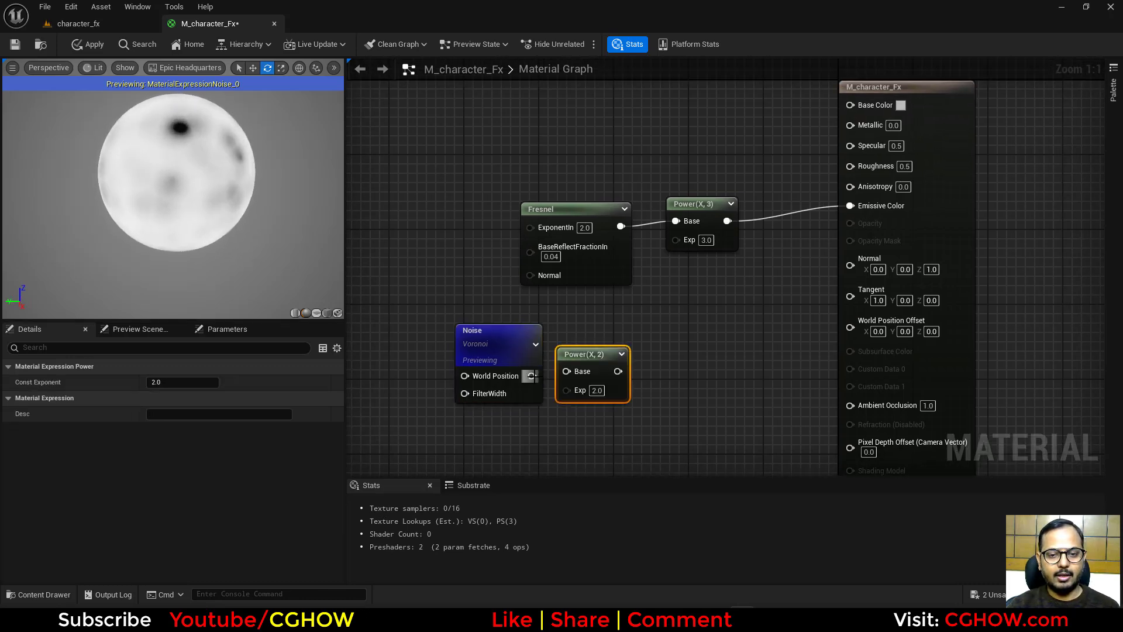
right_click(585, 359)
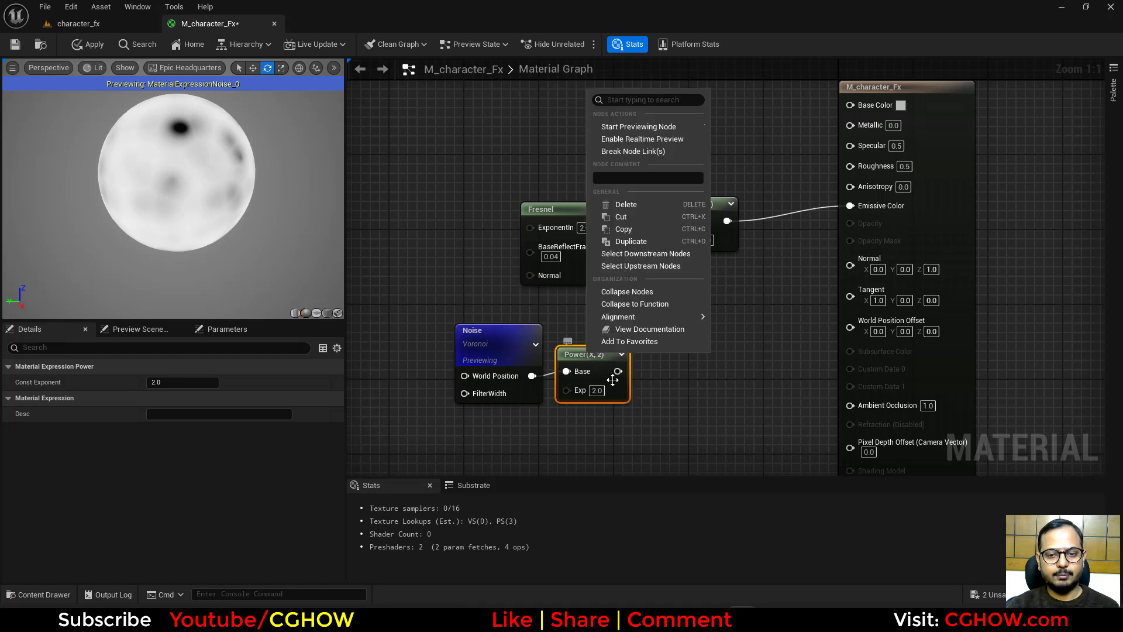
left_click(619, 126)
left_click_drag(585, 364, 623, 321)
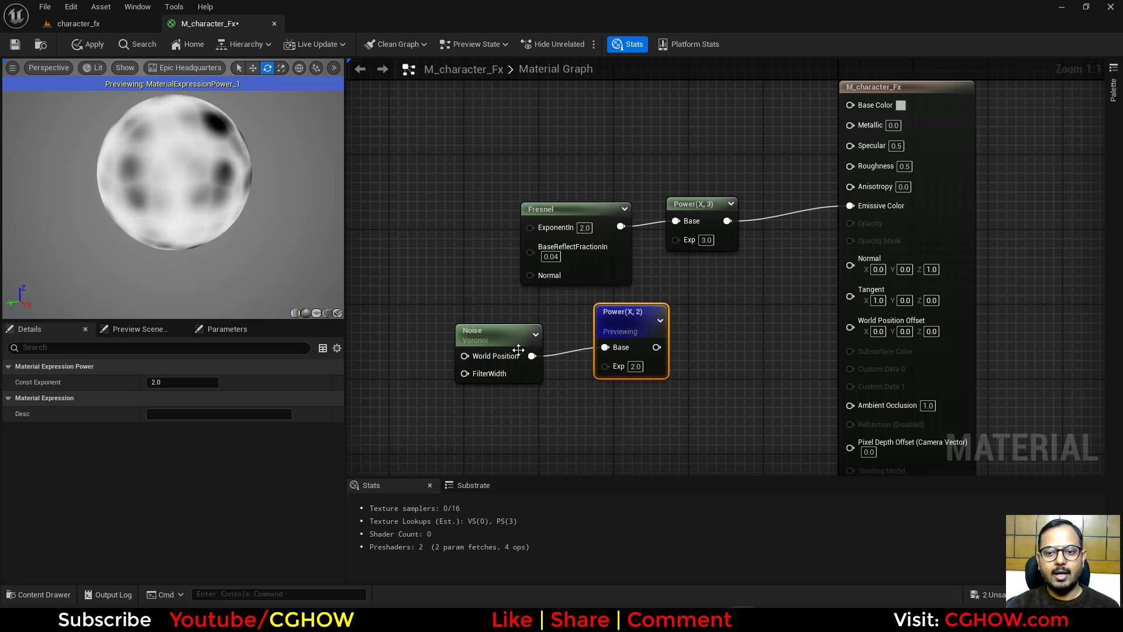
Step: Add an Absolute World Position node ahead of Noise and connect its XYZ output to input A of a new Add node
right_click_drag(434, 329, 648, 317)
right_click(476, 266)
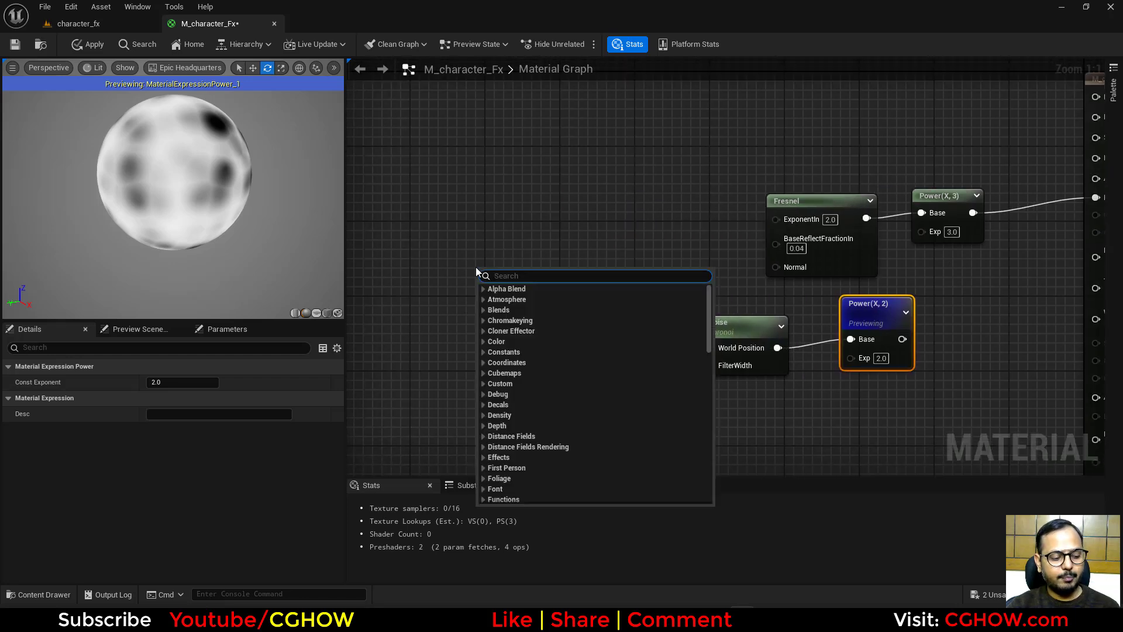
type("worl")
key("Return")
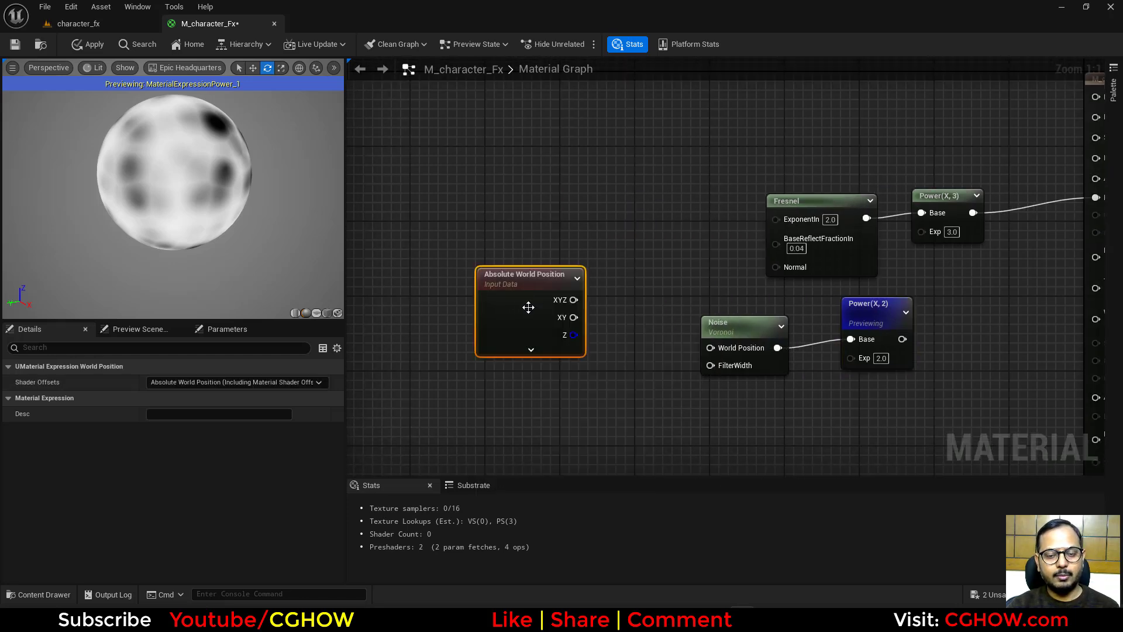
left_click_drag(536, 285, 443, 310)
left_click(533, 300)
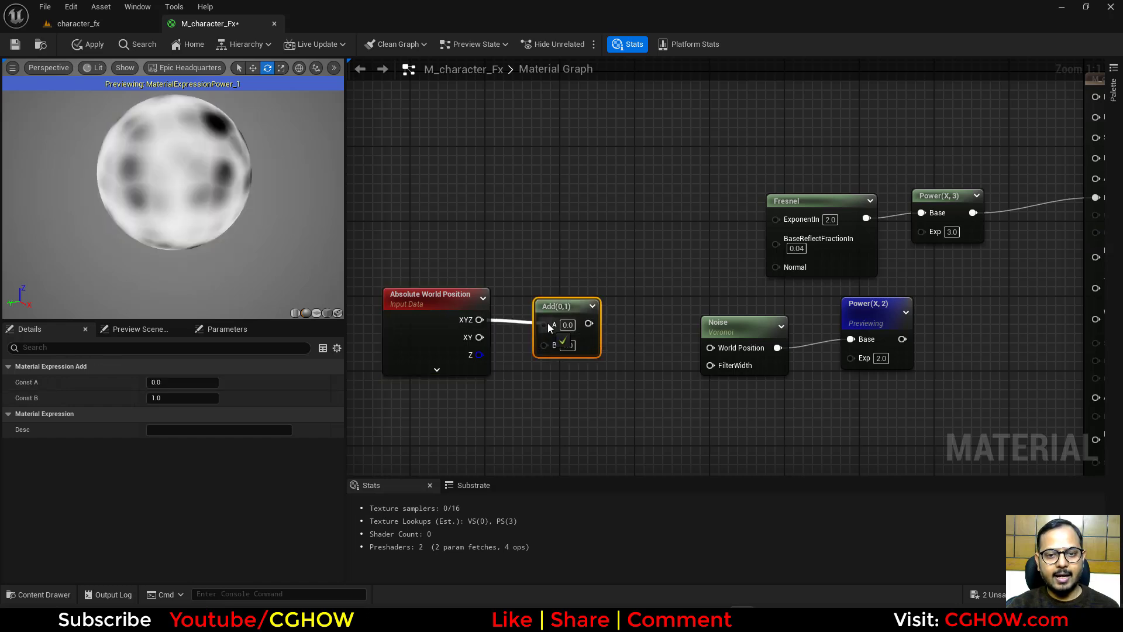
right_click_drag(520, 401, 556, 341)
Step: Add a Time node below Absolute World Position and connect it to input A of a new Multiply node
right_click(477, 347)
type("tim")
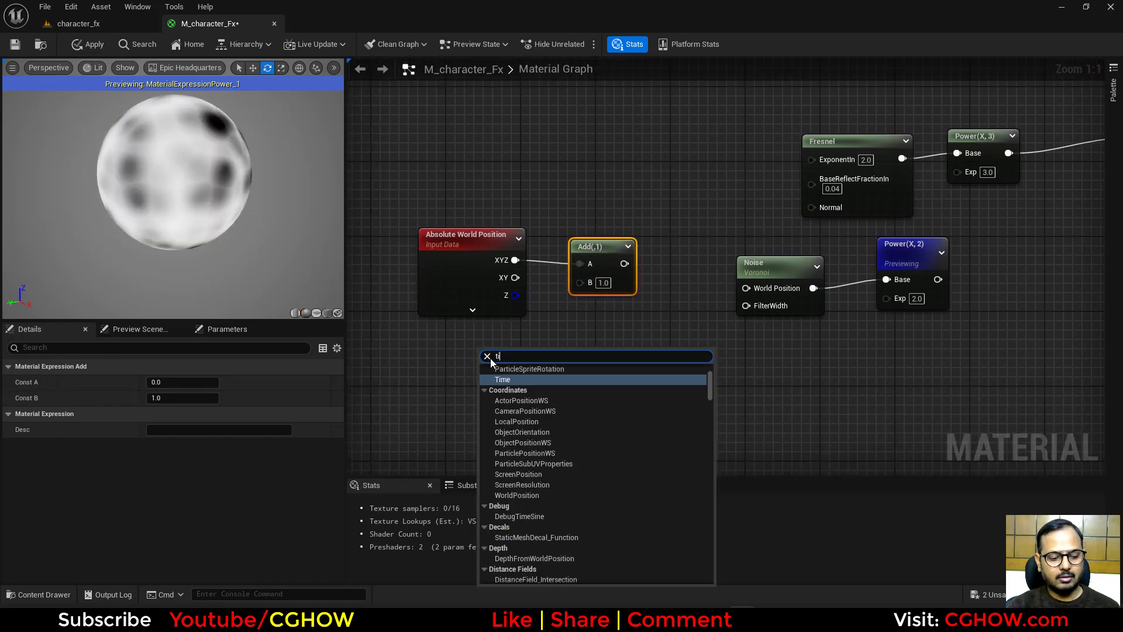
left_click(516, 381)
left_click_drag(517, 364, 478, 357)
key("m")
left_click(527, 346)
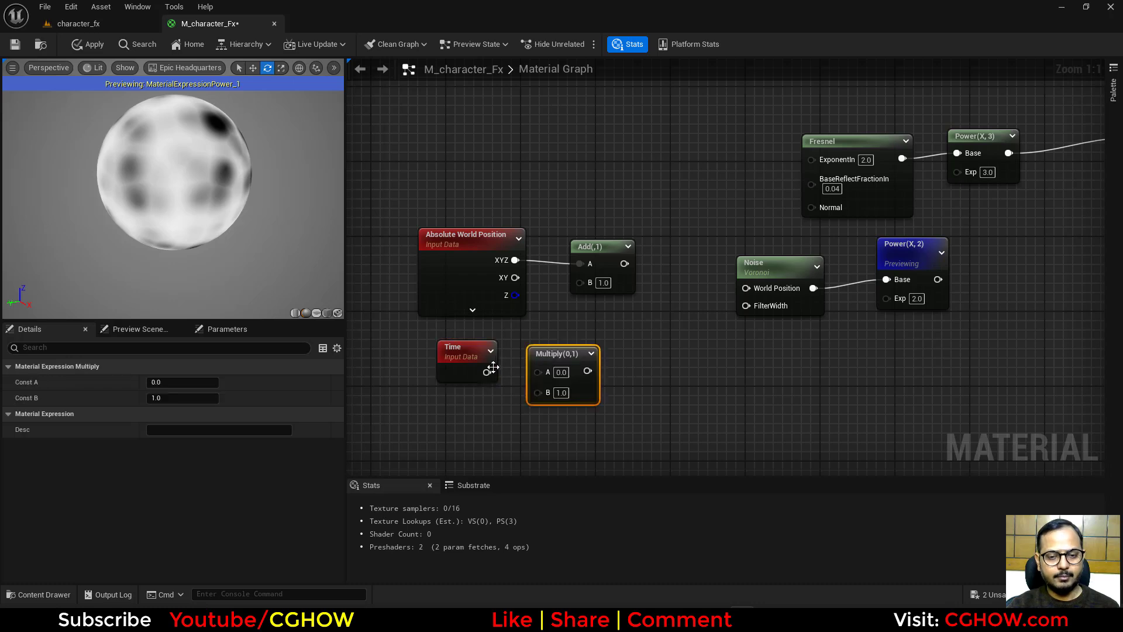
right_click_drag(489, 391, 522, 344)
Step: Add a 0,0,1 Constant3Vector to the Multiply node's B input, then chain Multiply through Add's B input into Noise's World Position
left_click(459, 365)
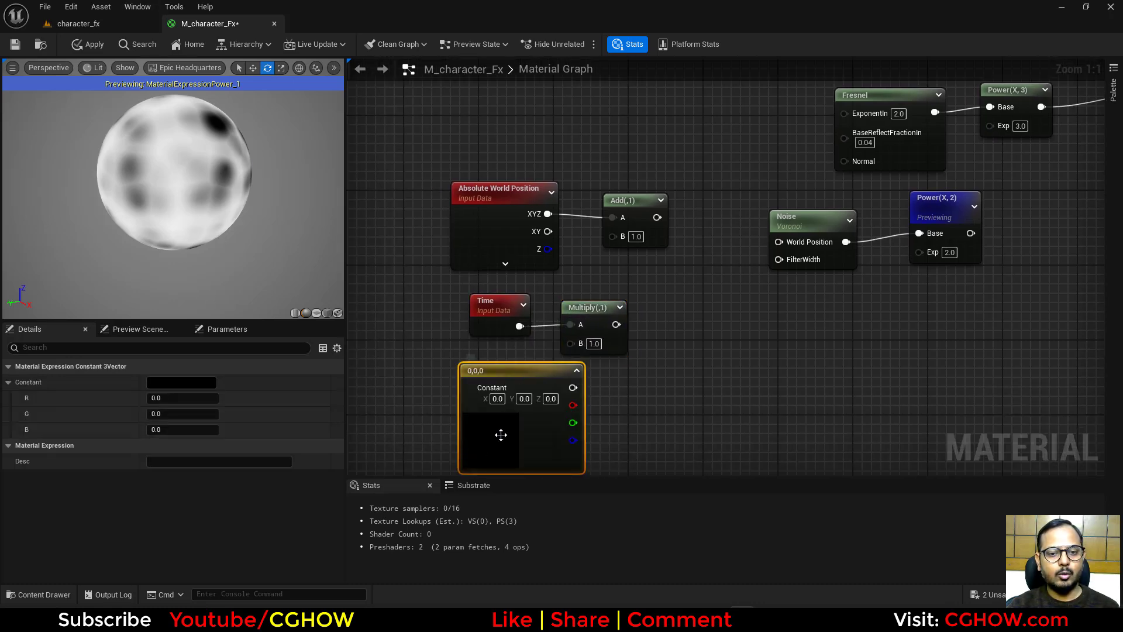
left_click(182, 429)
type("1")
key("Return")
left_click_drag(573, 388, 780, 241)
right_click_drag(711, 356, 673, 368)
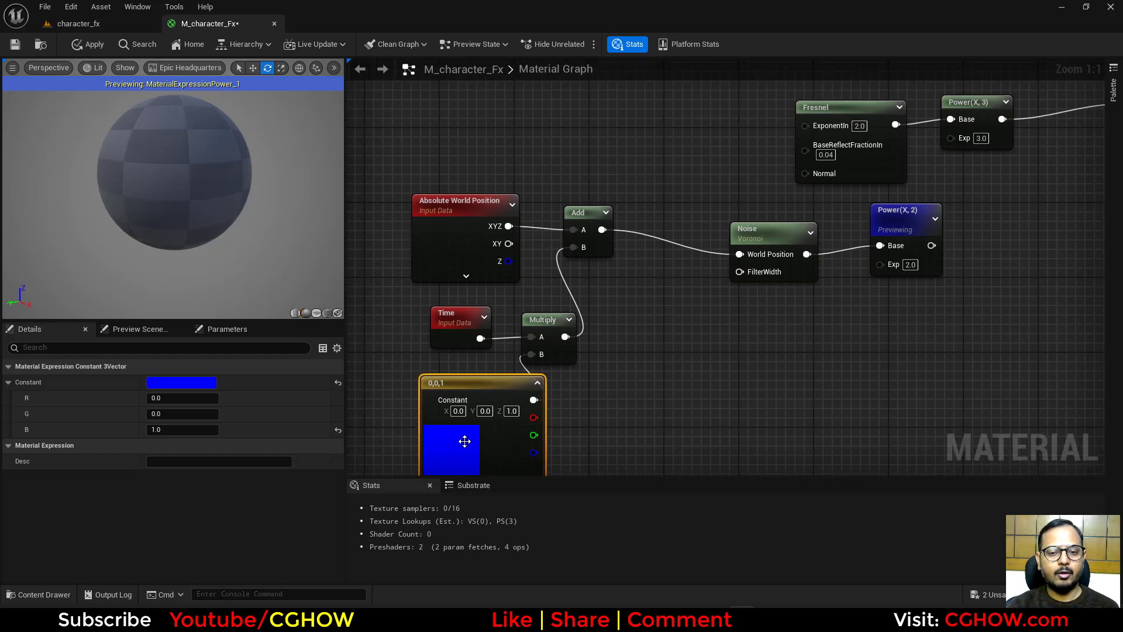
left_click_drag(464, 442, 427, 448)
right_click_drag(458, 410, 544, 427)
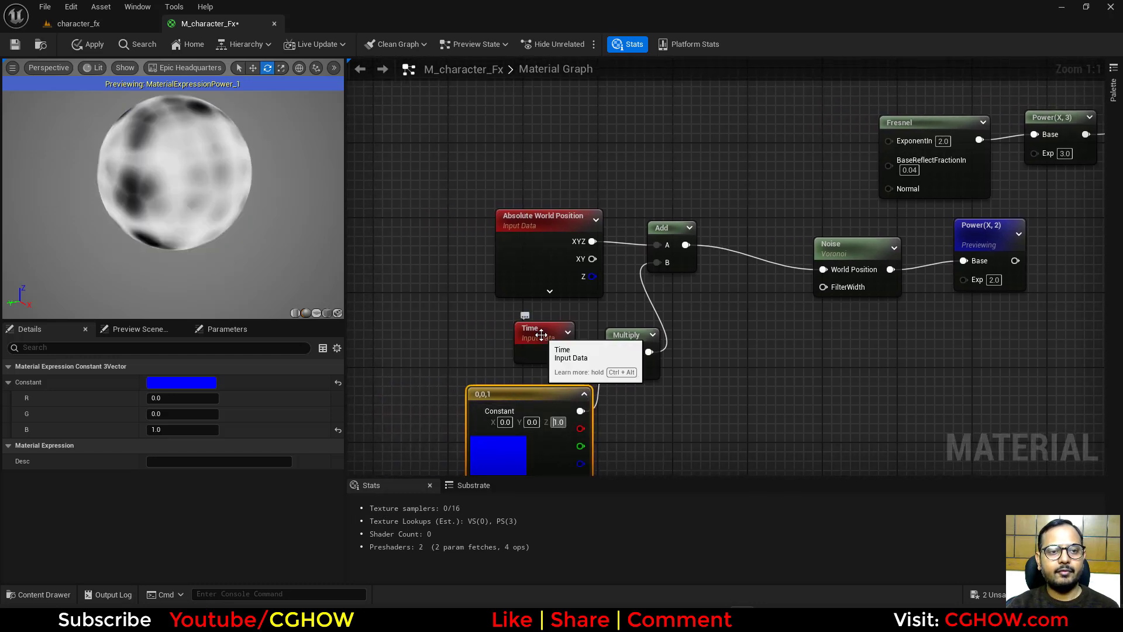
Step: Insert a second Multiply node with B set to 50 between Time and the existing Multiply, spacing the nodes apart
left_click_drag(541, 338, 504, 356)
left_click(527, 323)
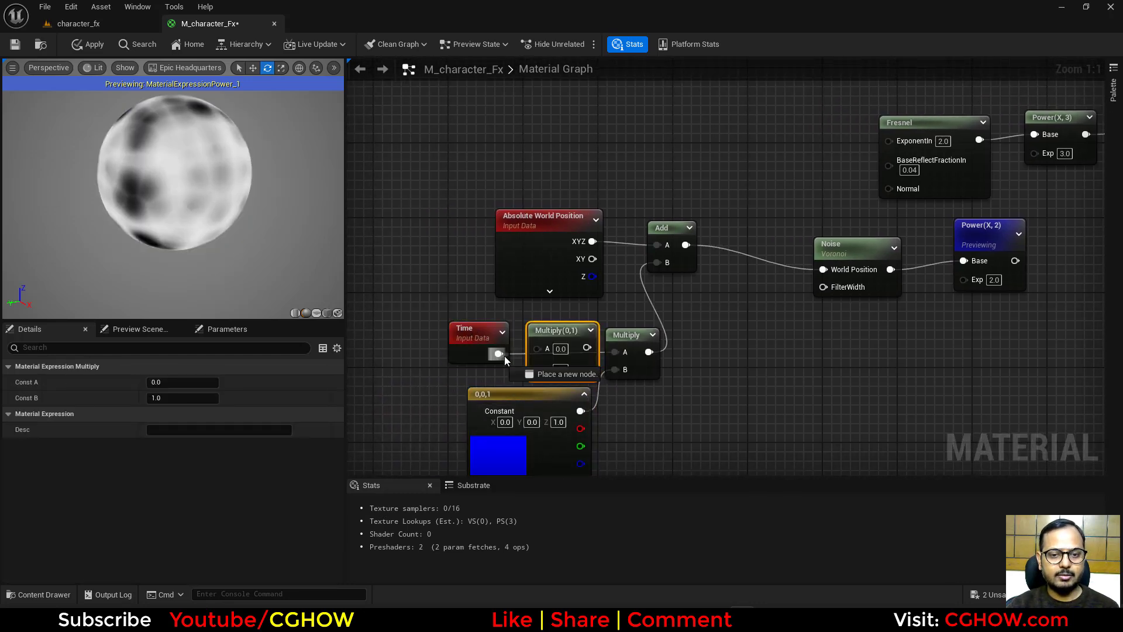
left_click_drag(592, 353, 614, 351)
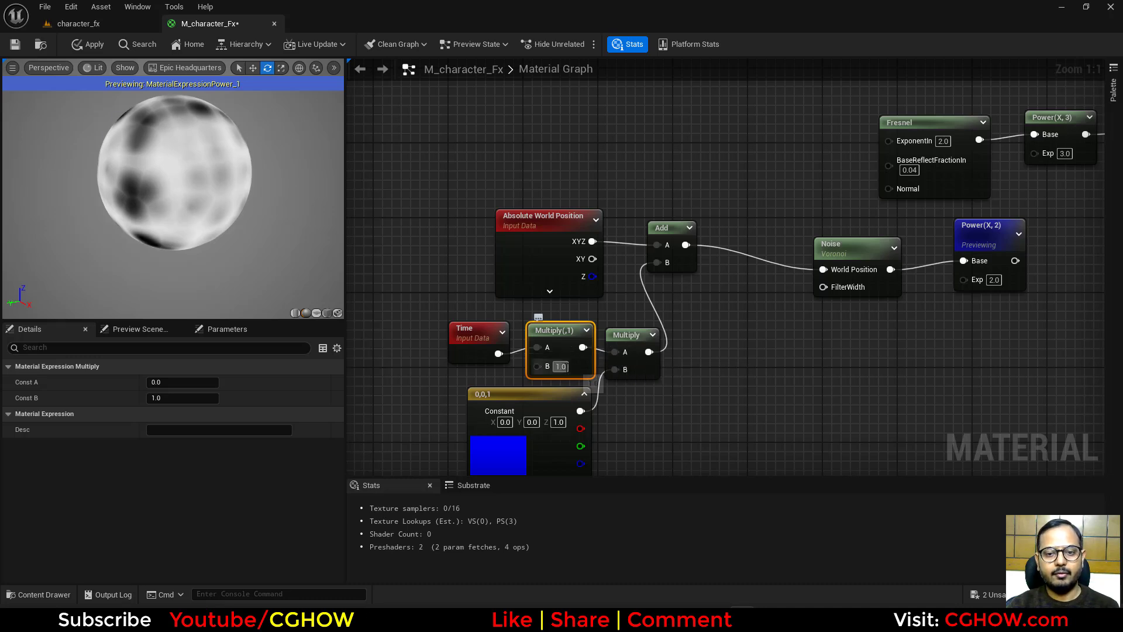
type("50")
key("Return")
right_click_drag(754, 381, 606, 394)
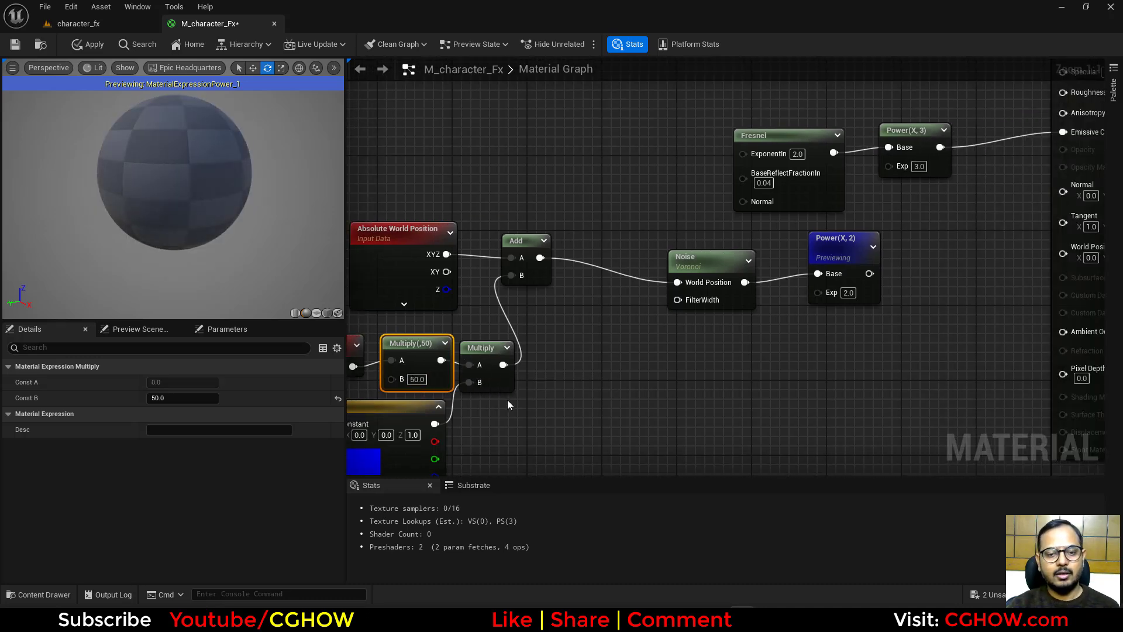
left_click_drag(497, 383, 508, 385)
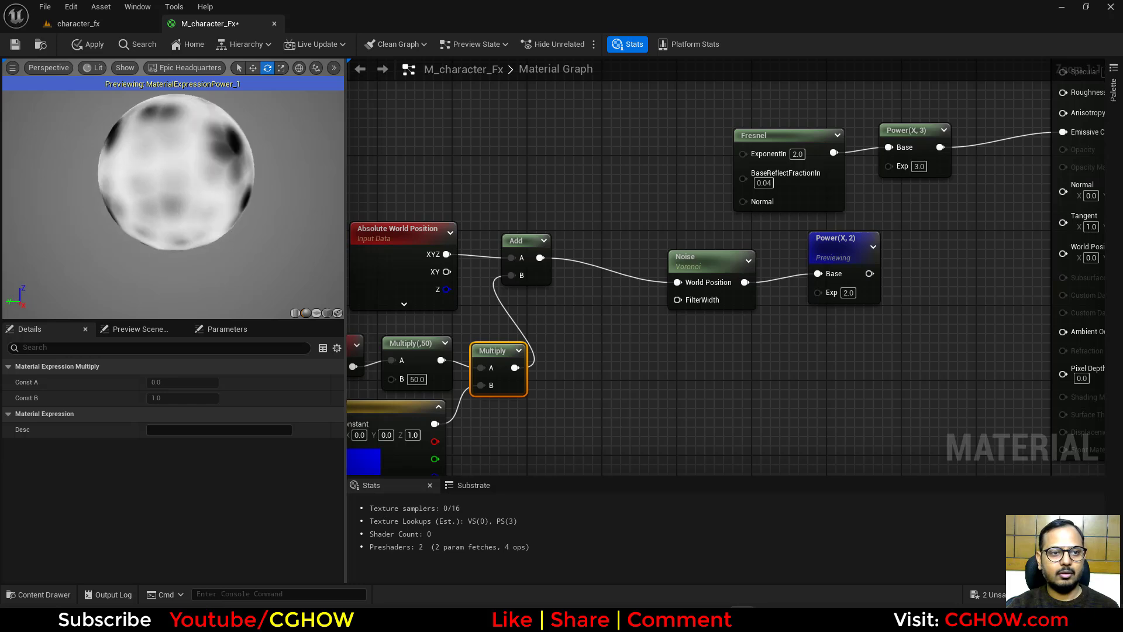
Step: Set the Z value of the Constant3Vector feeding the Time multiplication to -1
right_click_drag(502, 440, 591, 414)
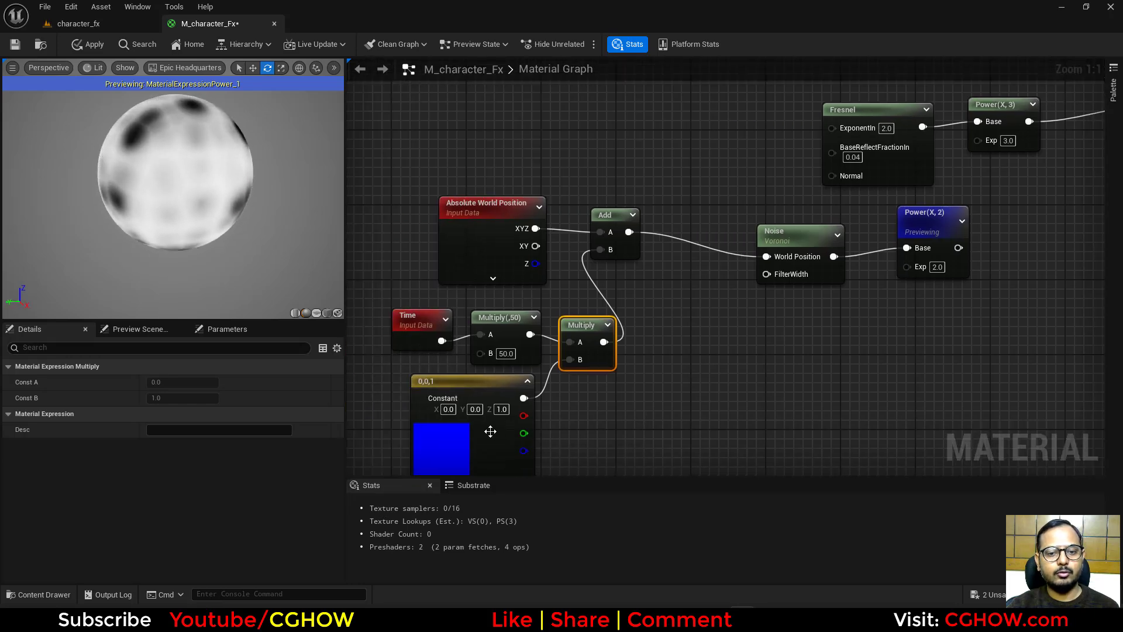
left_click(502, 409)
type("-1")
key("Return")
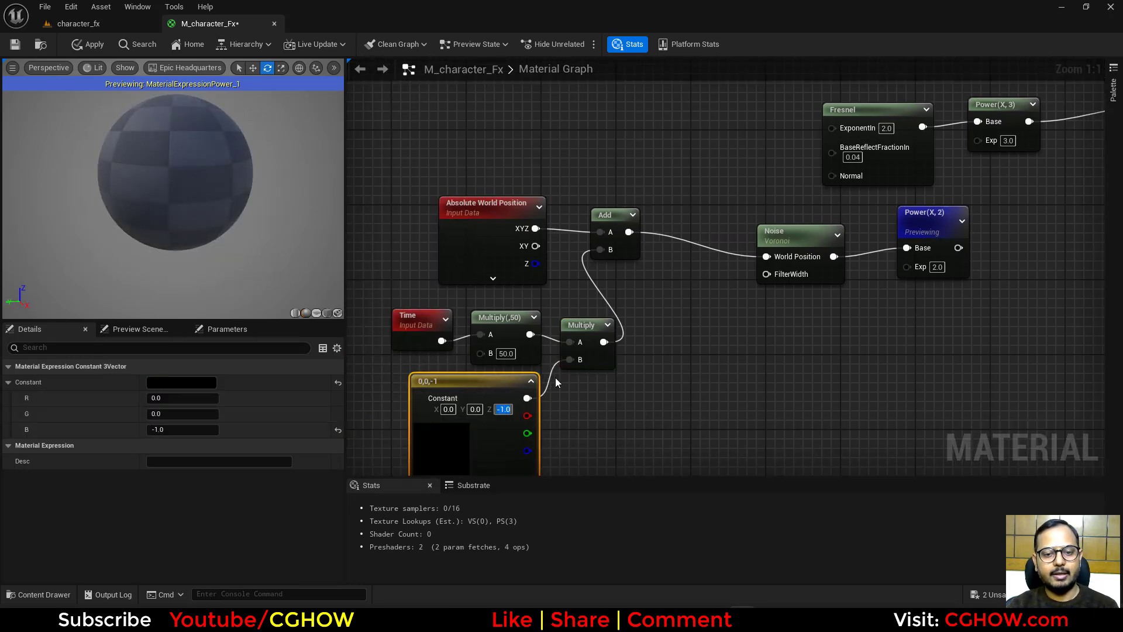
Step: Move the material output node further from the other nodes and connect Noise's Power node to input A of a new Multiply node
right_click_drag(802, 360, 616, 381)
right_click_drag(724, 339, 636, 409)
right_click_drag(683, 337, 795, 305)
left_click_drag(908, 234, 1003, 243)
right_click_drag(747, 324, 698, 308)
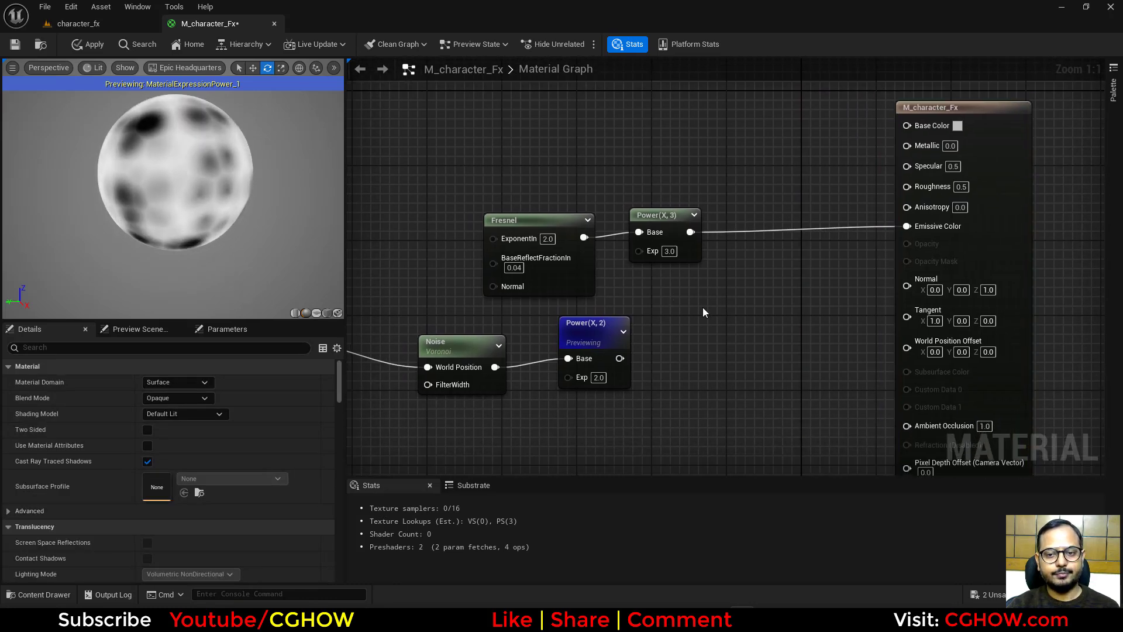
left_click(711, 317)
left_click_drag(620, 358, 723, 339)
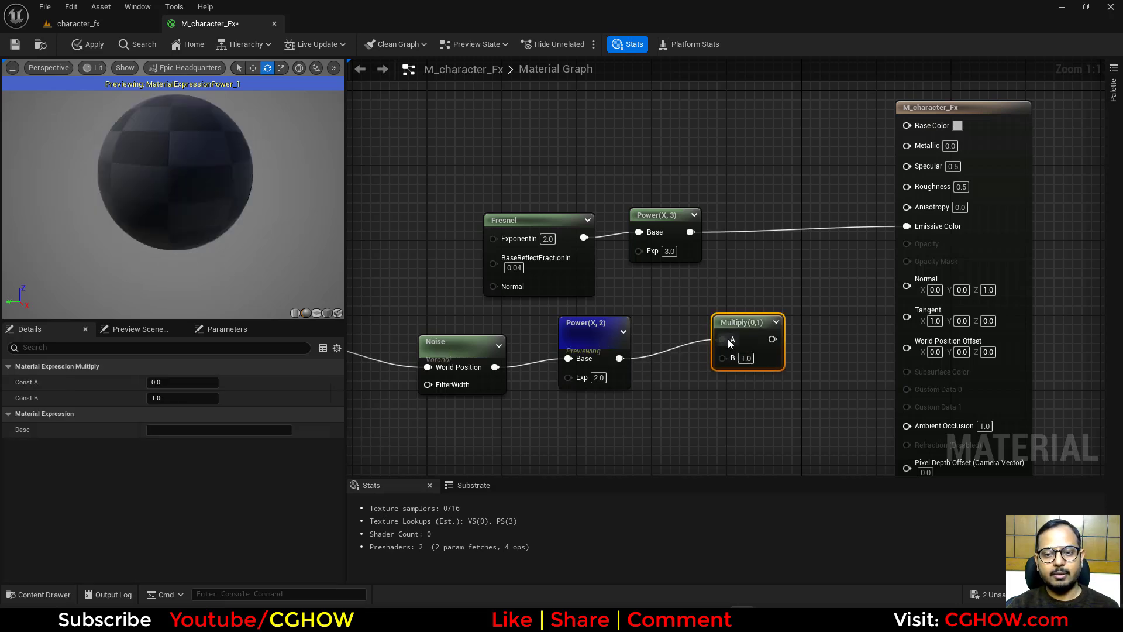
Step: Add a Constant3Vector coloured purple (0.165683, 0.077304, 0.276042) and connect it to input B of the new Multiply node
right_click_drag(656, 396, 679, 288)
left_click(612, 319)
double_click(649, 374)
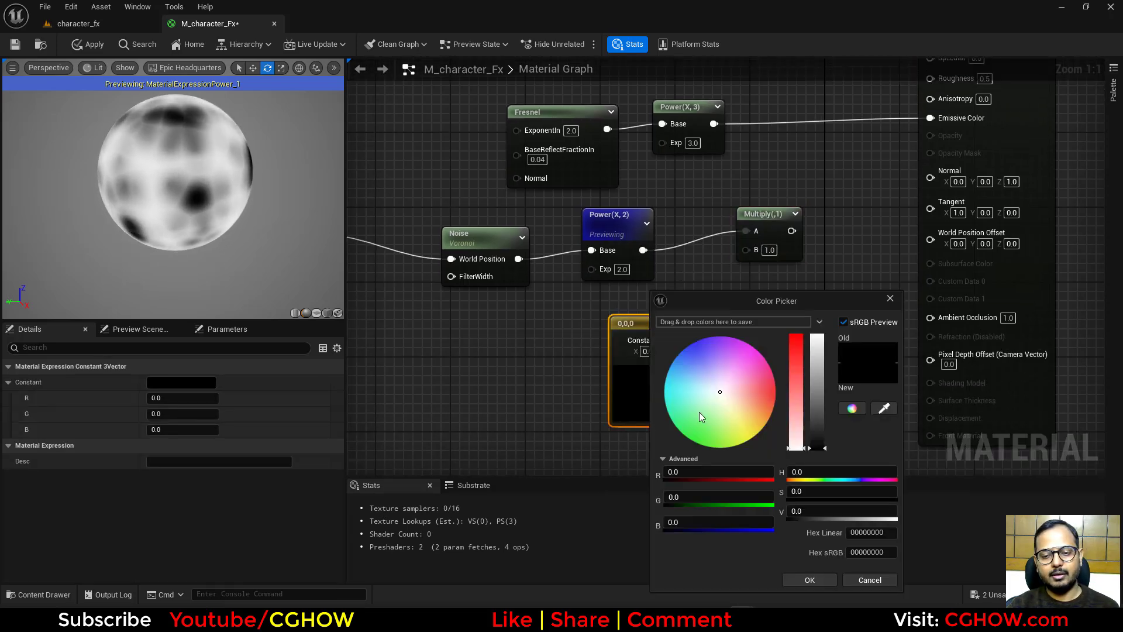
left_click_drag(738, 372, 717, 352)
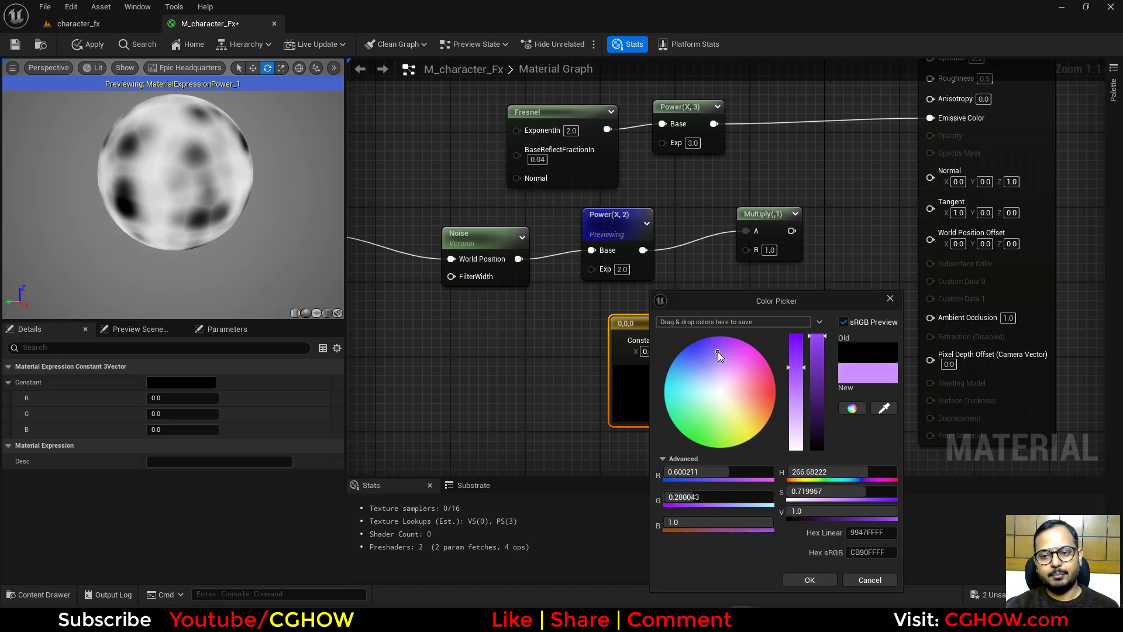
left_click_drag(817, 342, 817, 416)
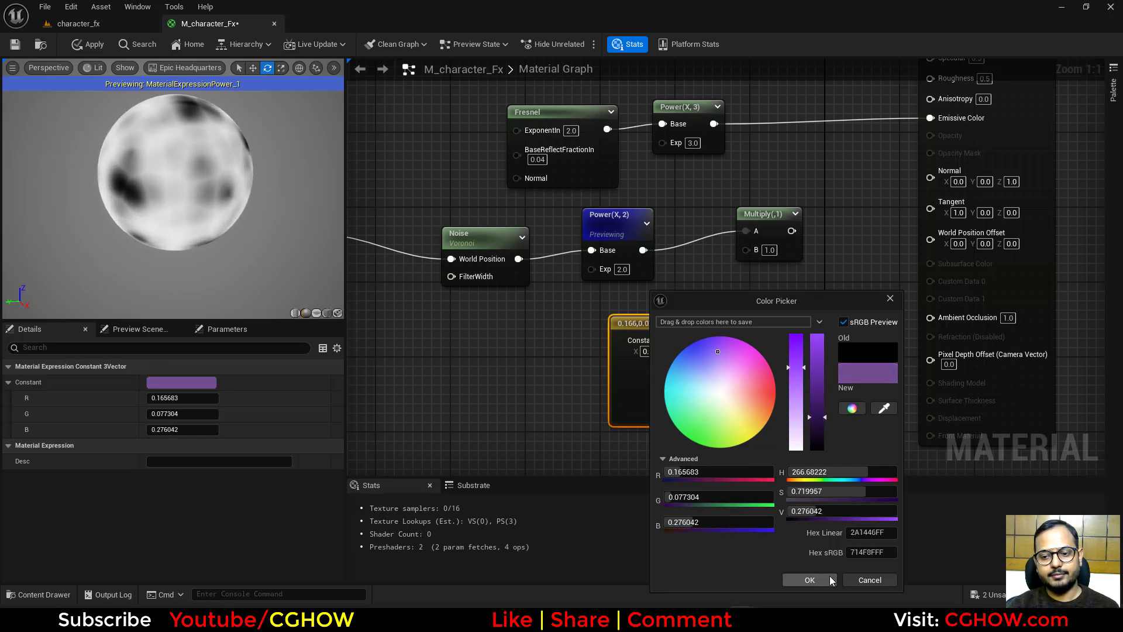
left_click(809, 579)
left_click_drag(784, 340, 766, 262)
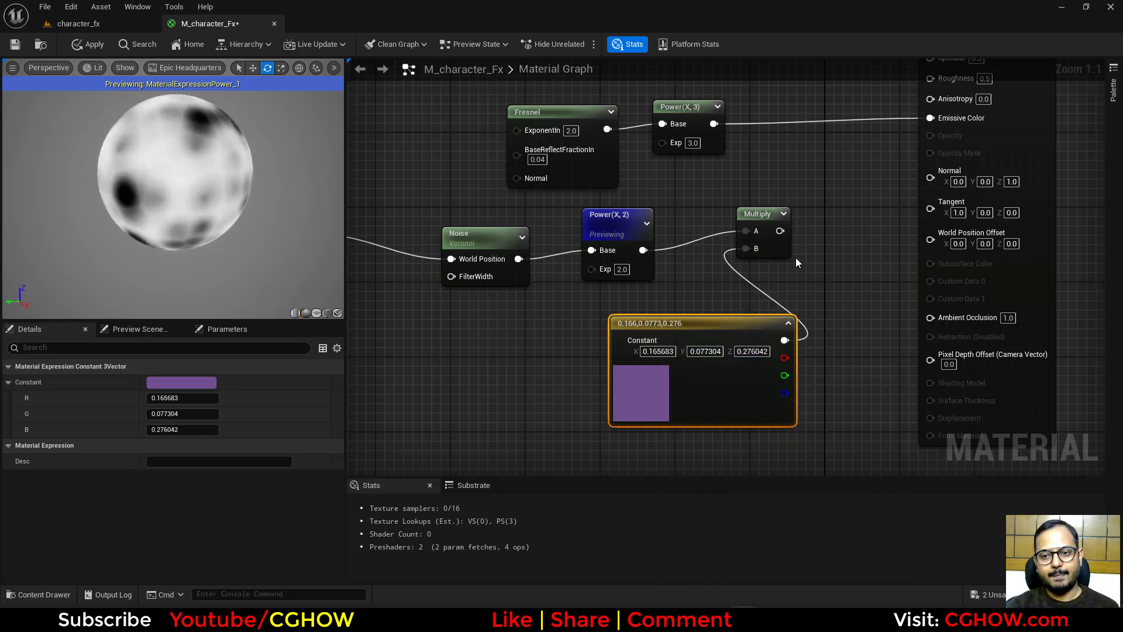
Step: Combine the Fresnel Power output and the purple Multiply output in a new Add node and preview it
right_click_drag(796, 262, 724, 349)
left_click(727, 227)
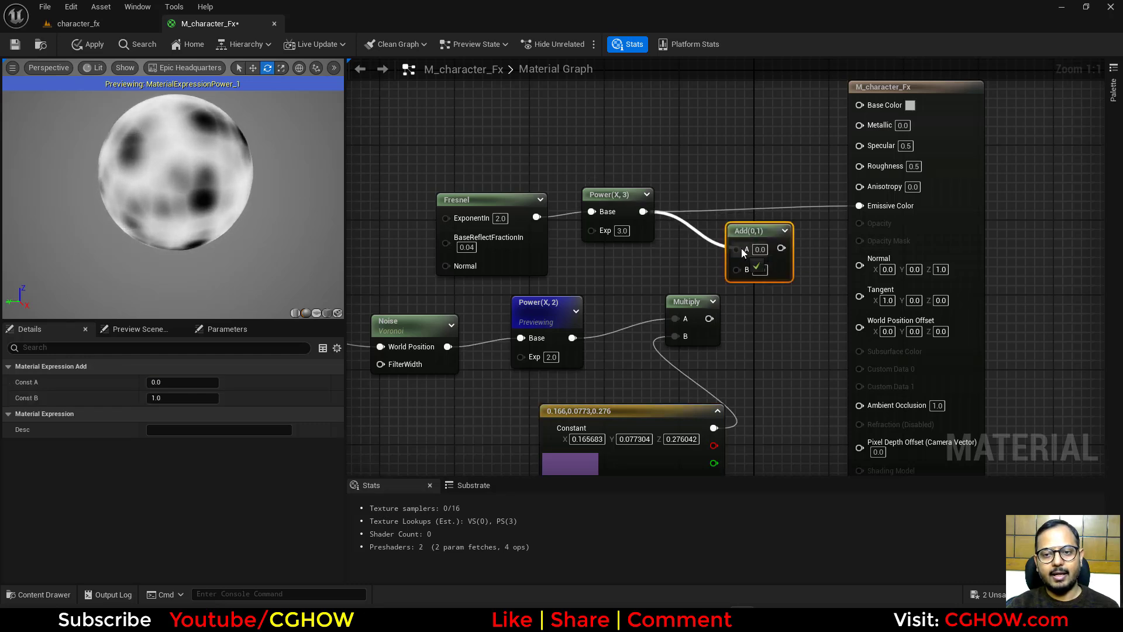
left_click_drag(709, 318, 732, 209)
right_click(759, 241)
left_click(773, 269)
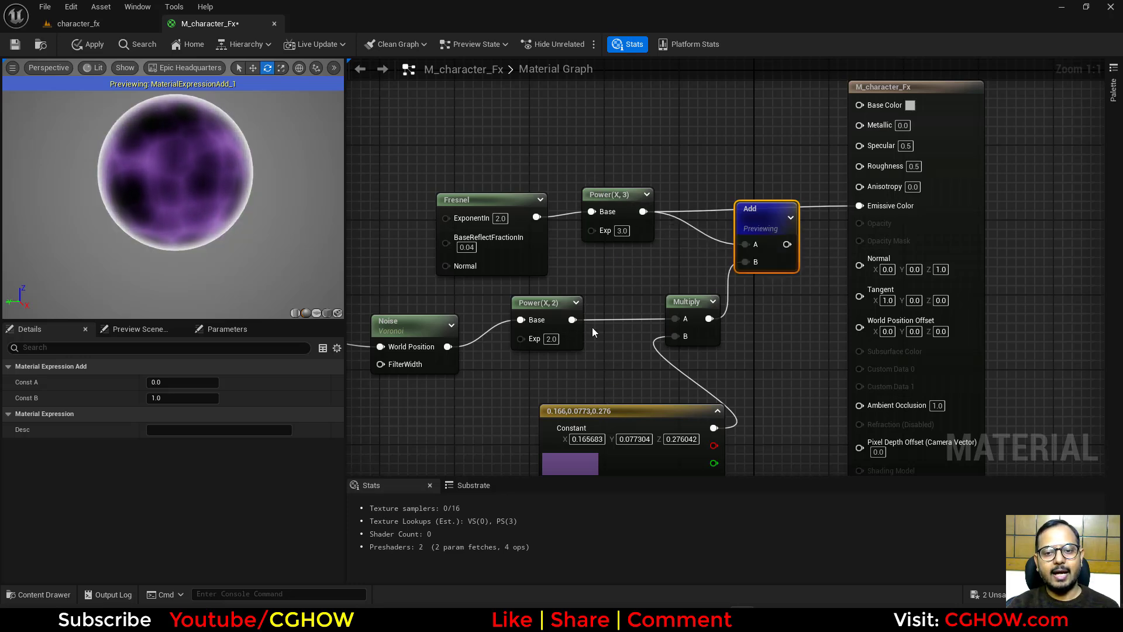
Step: Feed Noise's Power into Add input B, route Add through the purple Multiply to Emissive Color, and stop previewing the Add node
left_click_drag(736, 270, 702, 298)
left_click_drag(572, 319, 708, 259)
left_click_drag(699, 303, 770, 285)
left_click_drag(721, 245, 860, 206)
right_click(685, 221)
left_click(714, 240)
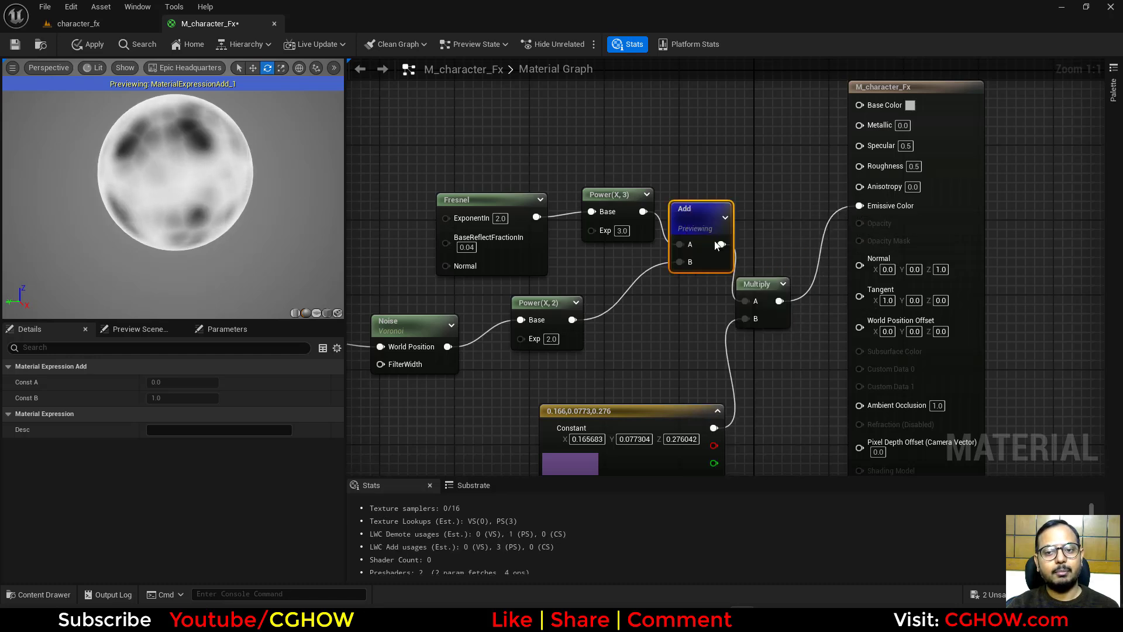
Step: Apply the material changes and inspect the mannequin in the character_fx level
right_click_drag(613, 384, 634, 359)
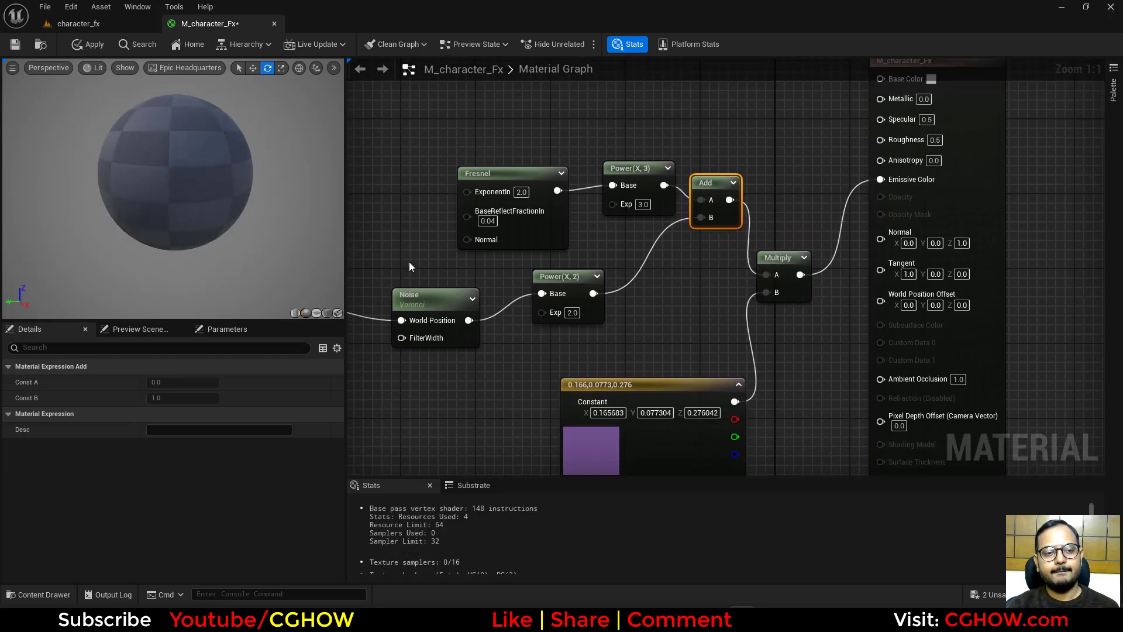
left_click_drag(146, 175, 246, 176)
left_click(88, 45)
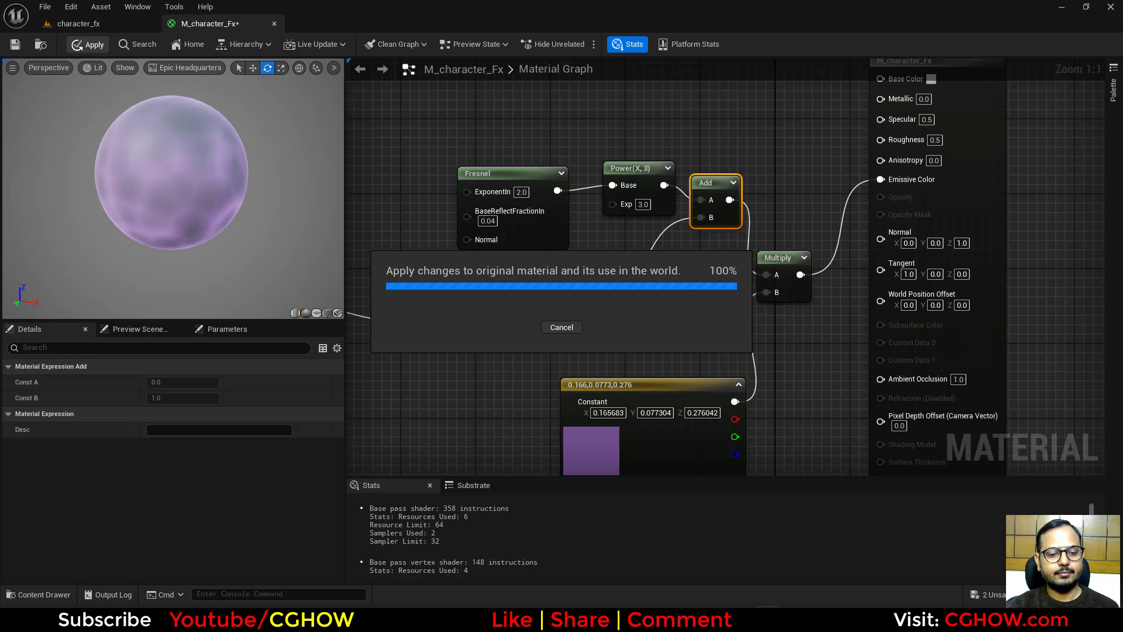
left_click(99, 22)
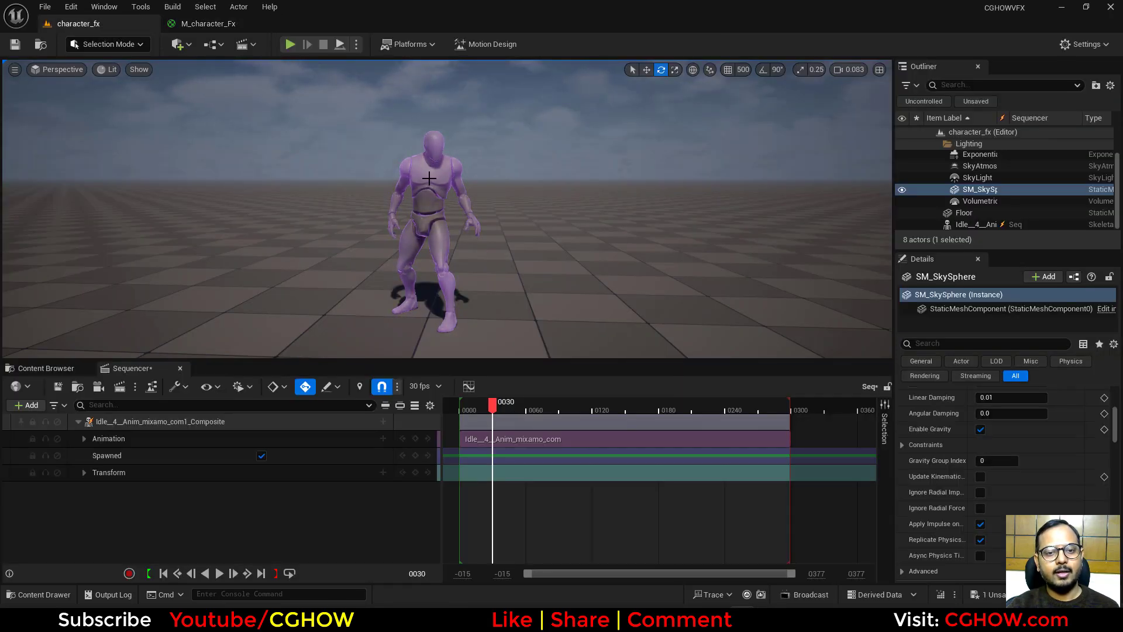
Step: In M_character_Fx, insert a Multiply node with B set to 5 between the Fresnel Power node and the Add node
left_click(208, 23)
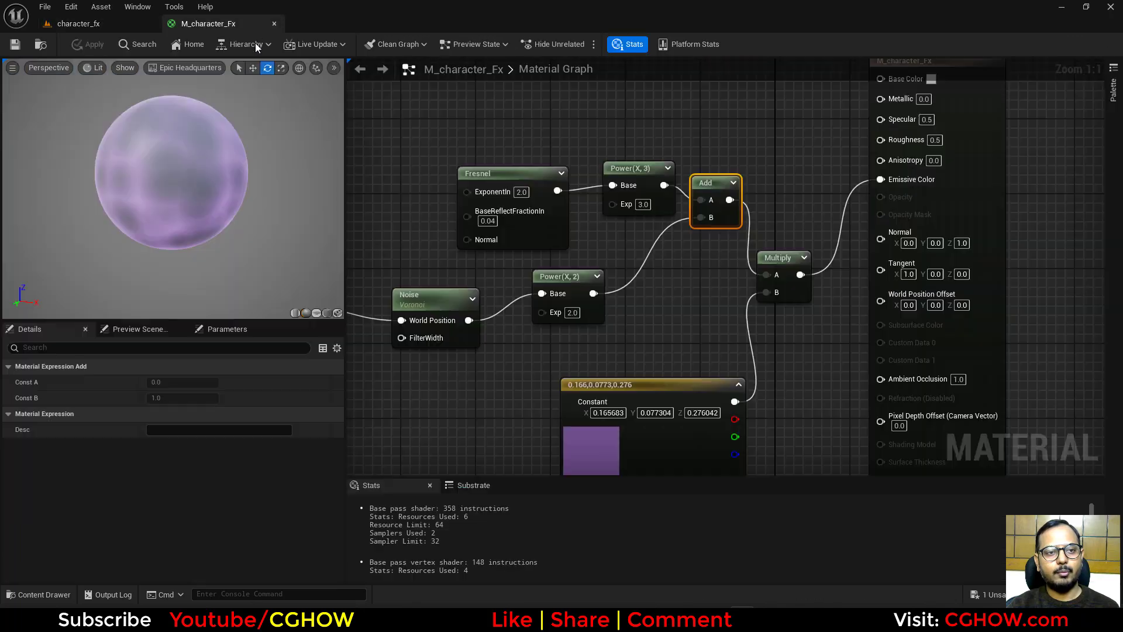
left_click(507, 173)
left_click_drag(507, 171, 461, 162)
left_click_drag(653, 169, 574, 155)
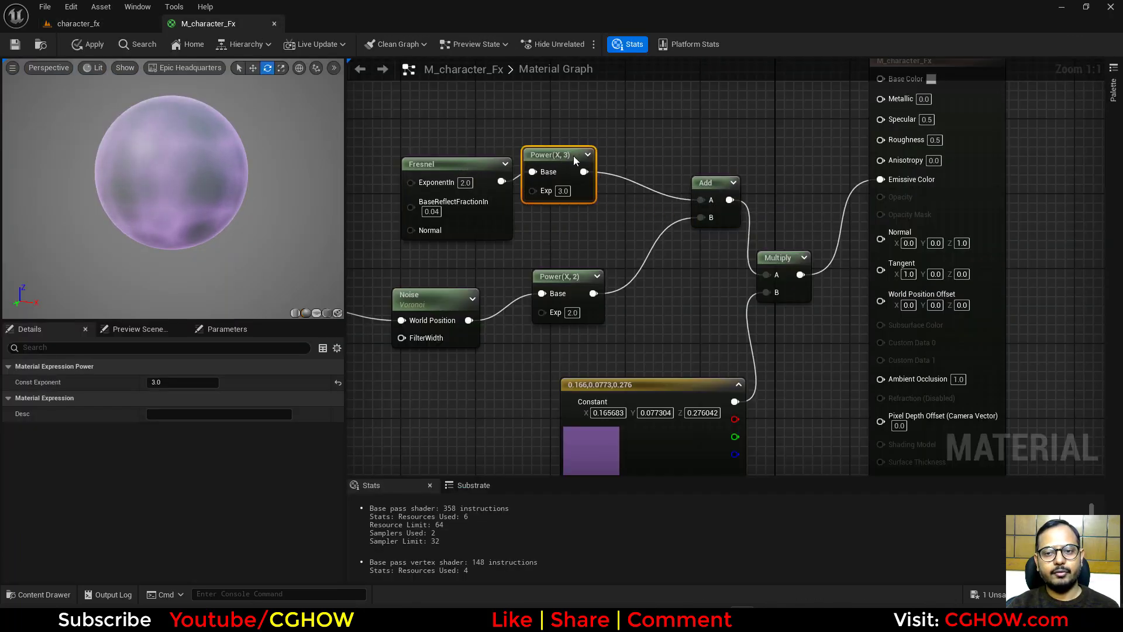
left_click(625, 169)
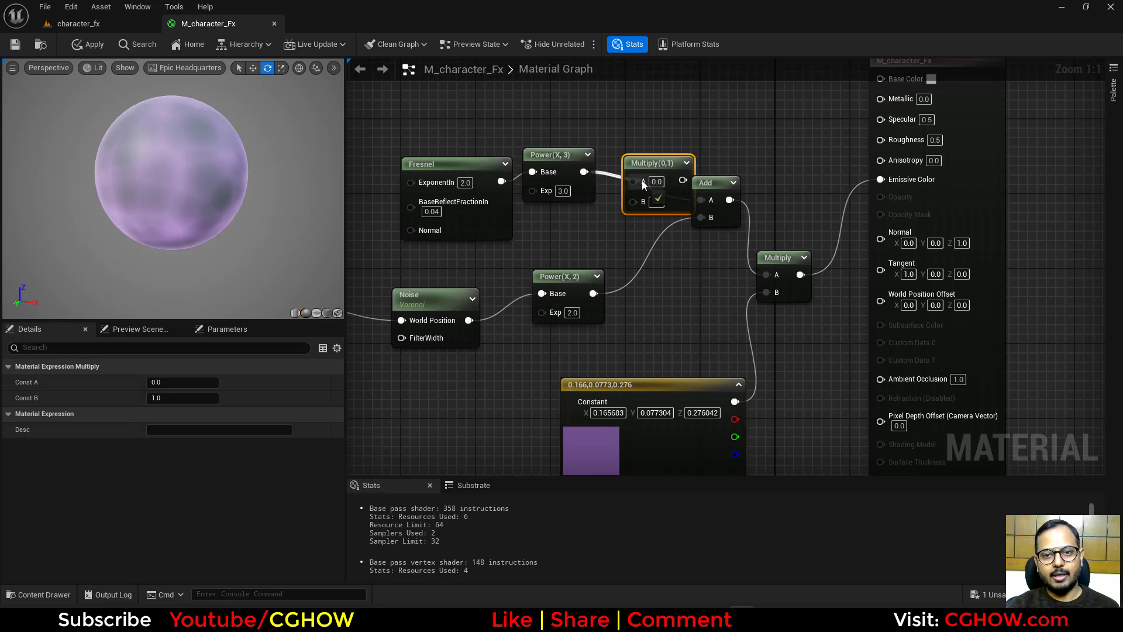
left_click(656, 200)
left_click_drag(643, 185, 701, 201)
type("5")
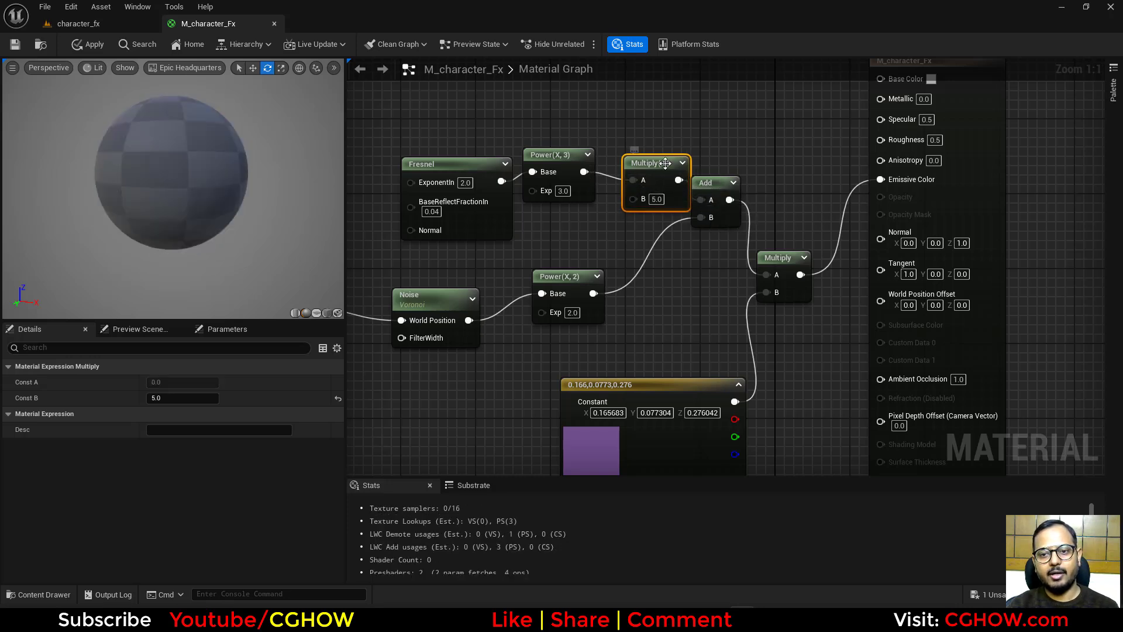
left_click_drag(665, 163, 640, 147)
right_click_drag(599, 247, 548, 258)
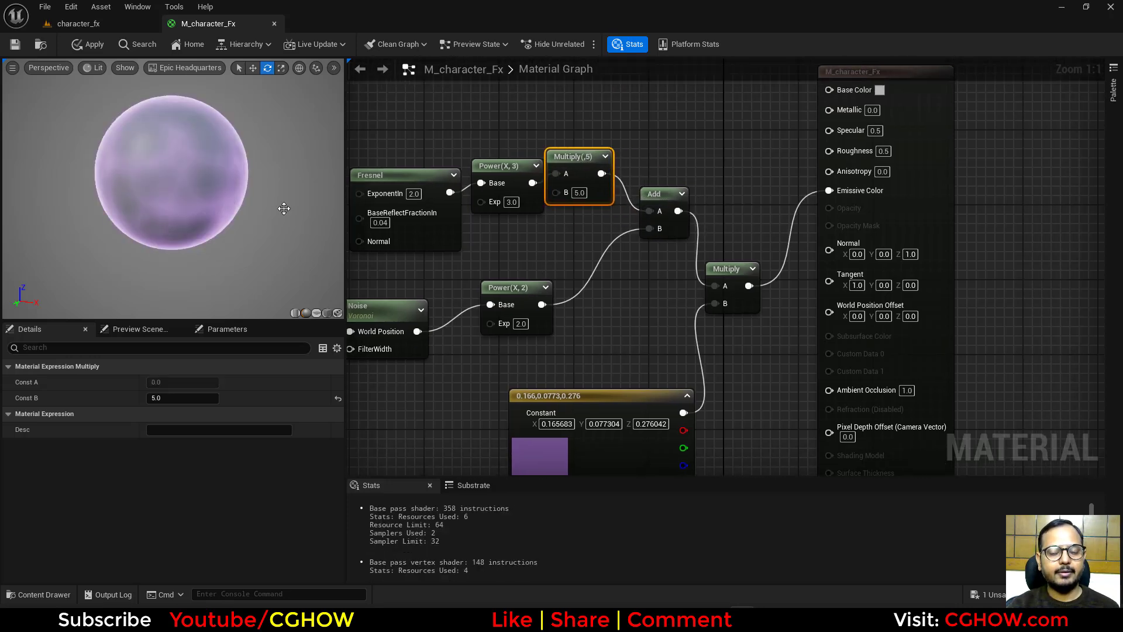
Step: Spread out the purple constant, the material output node and the final Multiply to make room after the Add node
right_click_drag(584, 366, 557, 290)
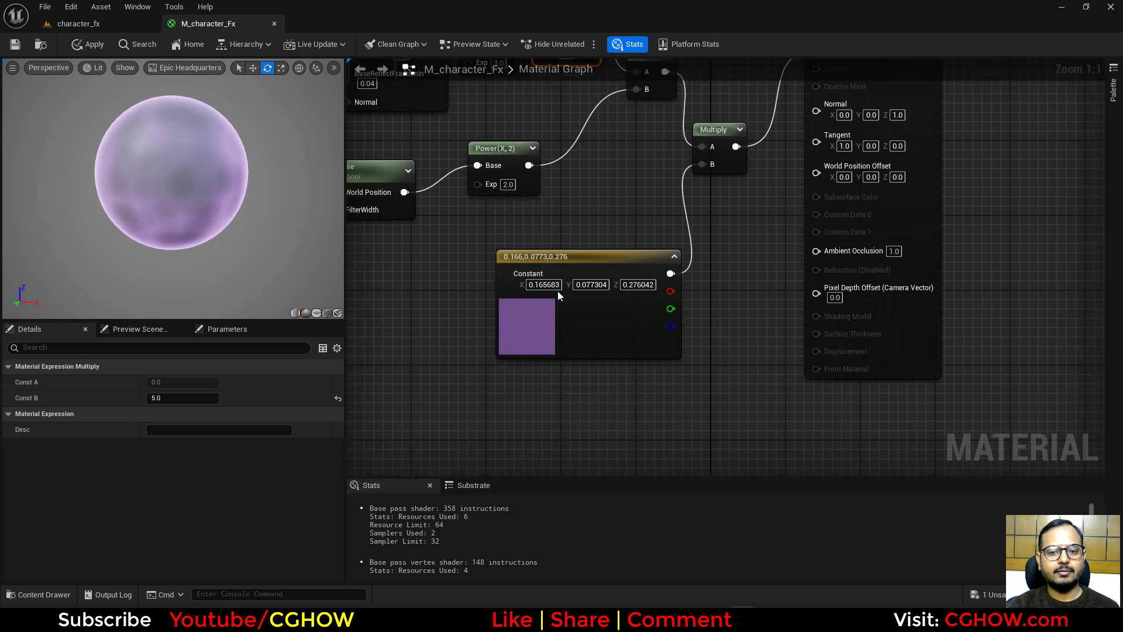
left_click_drag(561, 330, 496, 353)
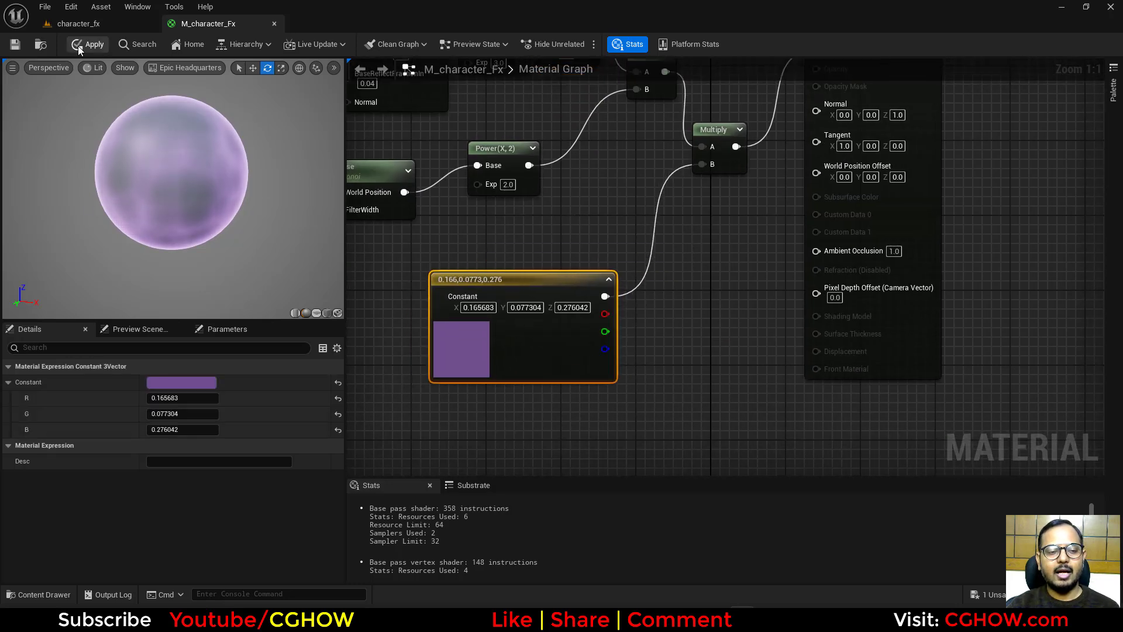
right_click_drag(477, 338, 456, 440)
left_click_drag(918, 125, 1031, 162)
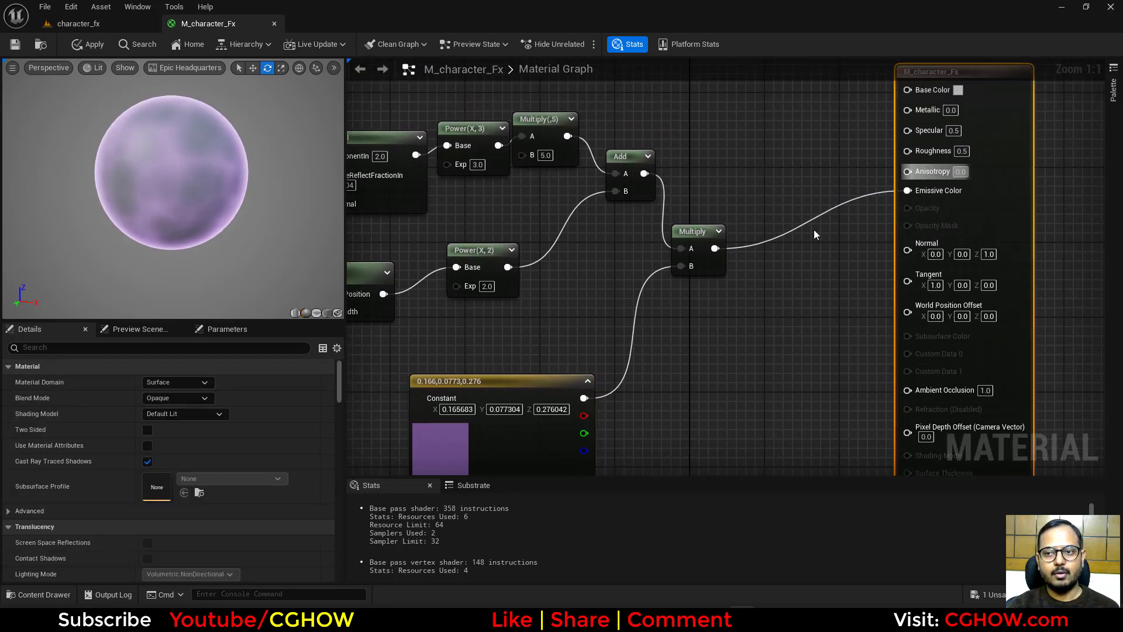
left_click_drag(693, 231, 804, 287)
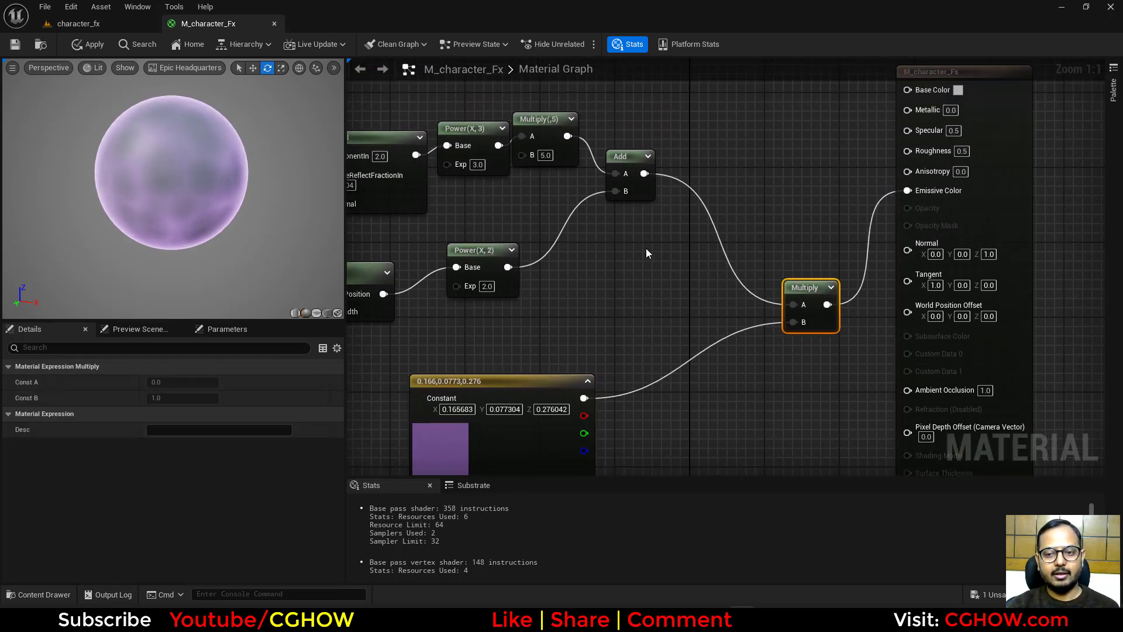
Step: Add a Lerp node with the purple constant in input B and the Add output in Alpha
left_click(671, 208)
left_click_drag(683, 275, 759, 250)
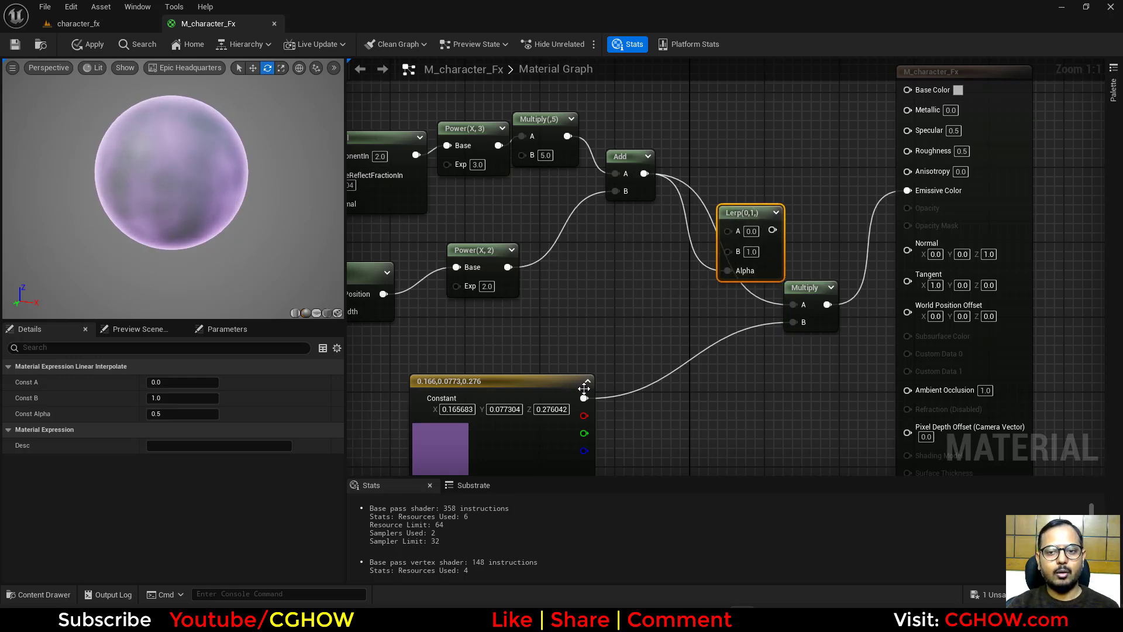
left_click_drag(584, 398, 782, 218)
left_click(729, 268, "alt")
right_click_drag(644, 174, 651, 254)
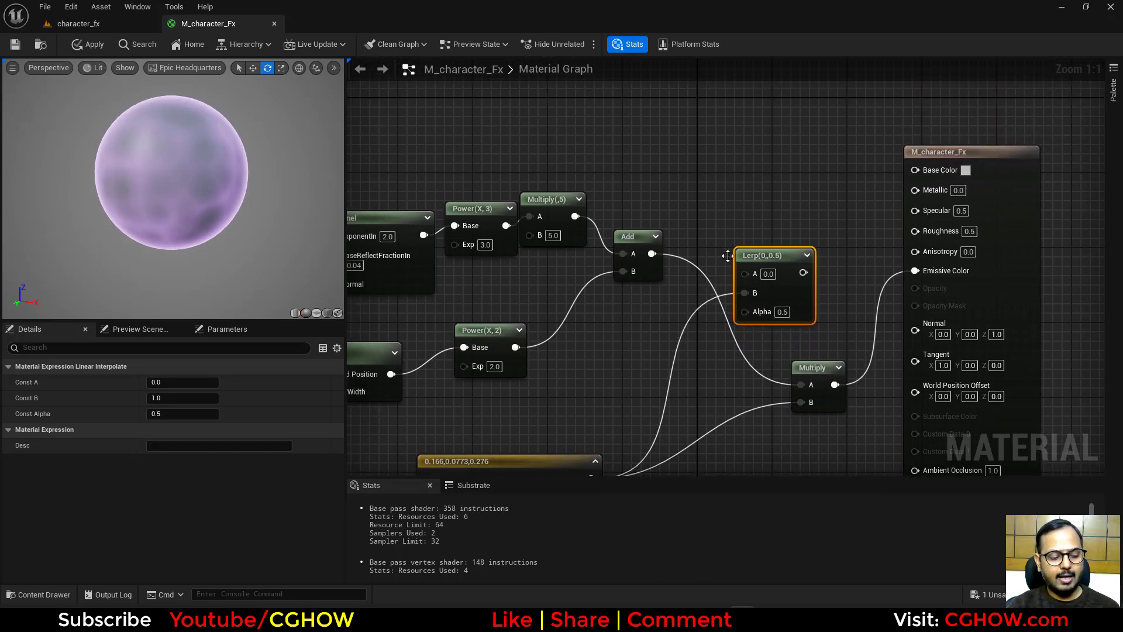
left_click_drag(652, 253, 756, 311)
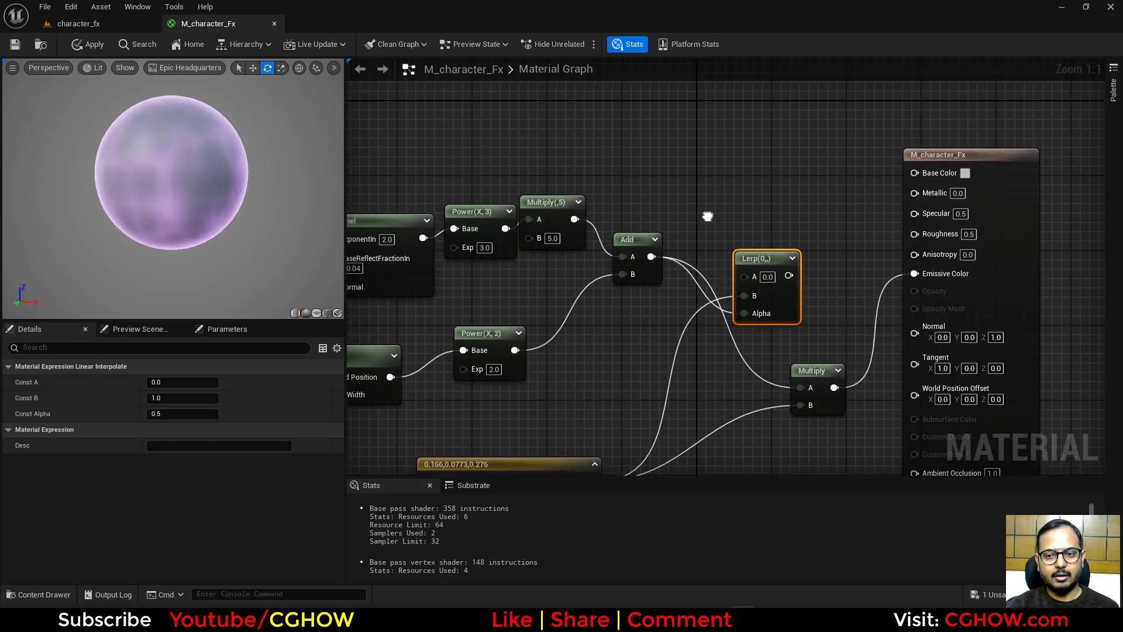
Step: Add a Constant3Vector coloured blue (0.007468, 0, 0.473958) and connect it to input A of the Lerp
right_click_drag(616, 104, 619, 141)
left_click(618, 141)
double_click(643, 216)
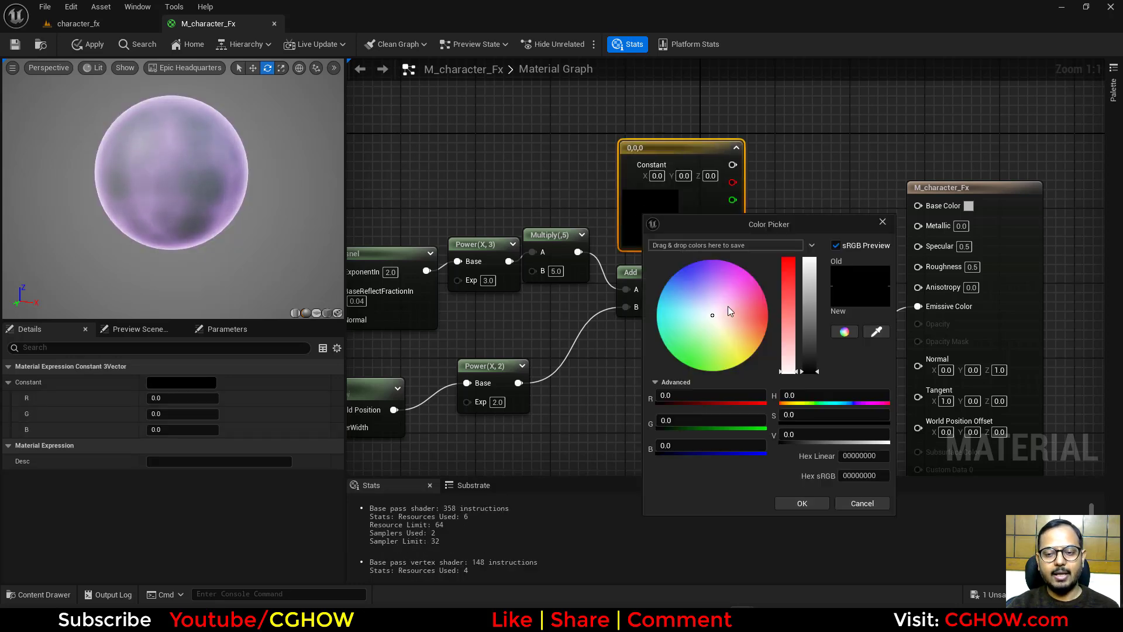
left_click_drag(732, 291, 699, 252)
left_click(812, 299)
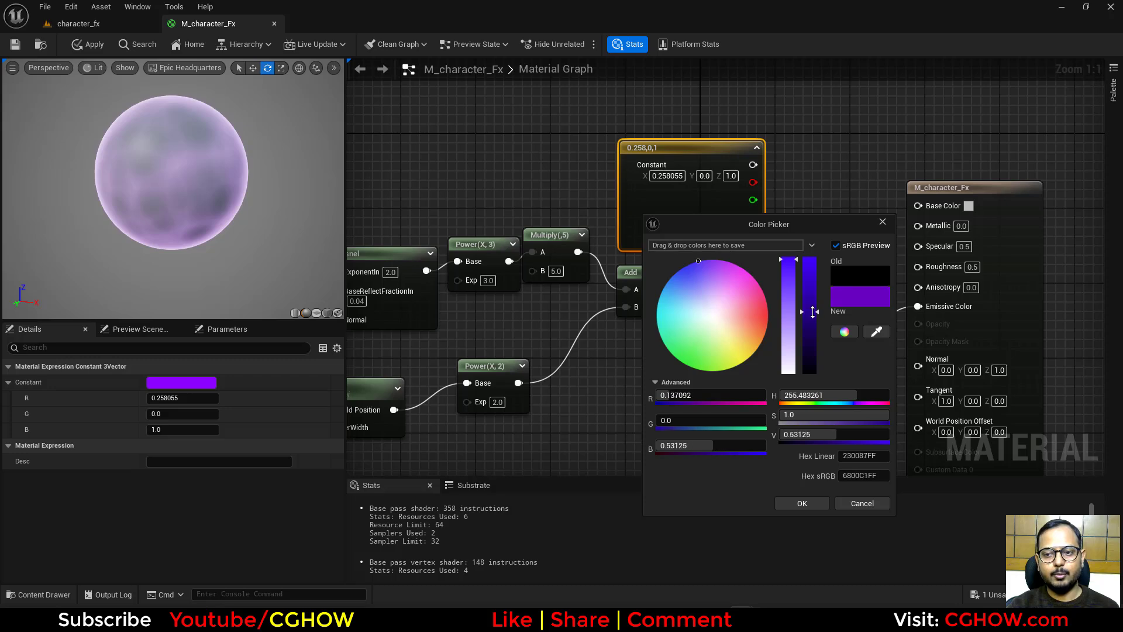
left_click_drag(813, 312, 813, 318)
left_click_drag(699, 265, 680, 257)
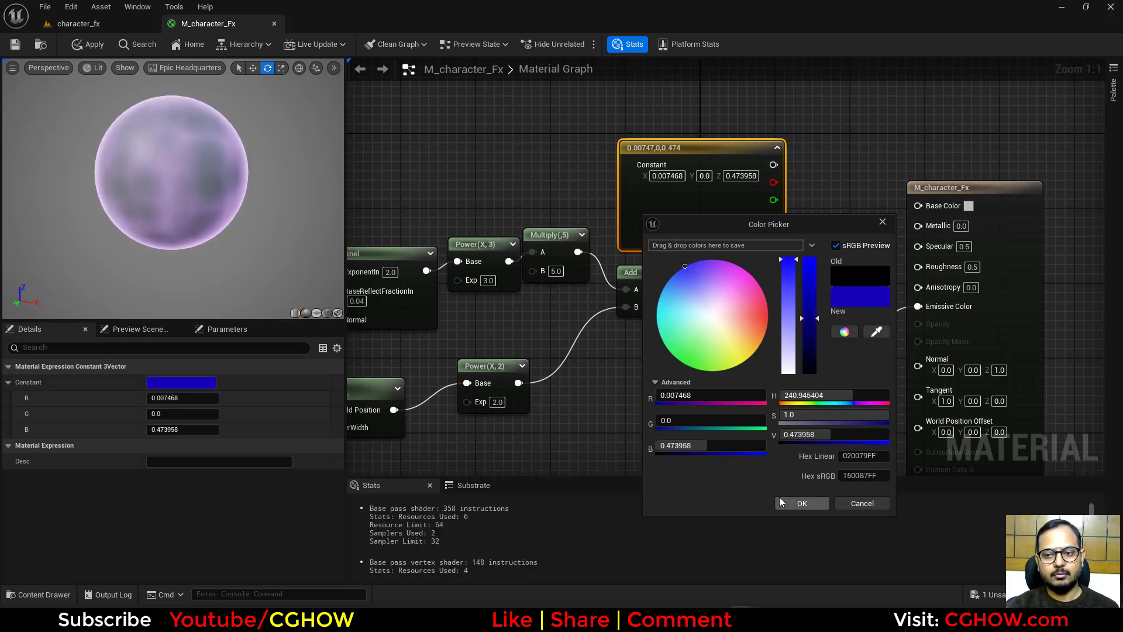
left_click(780, 501)
left_click_drag(773, 164, 750, 309)
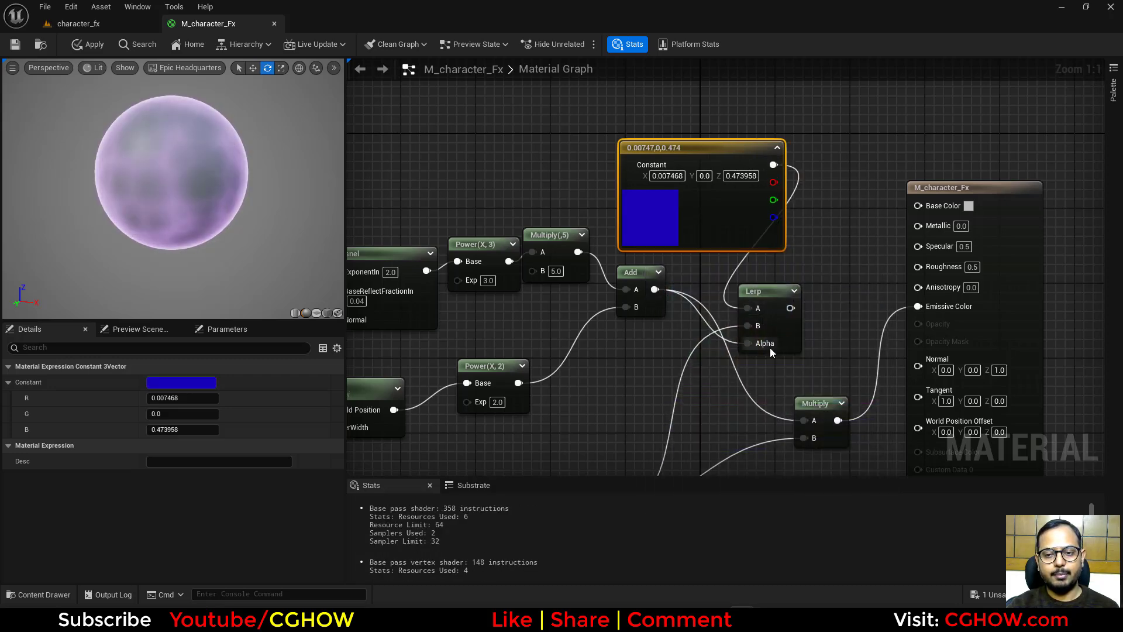
Step: Preview the Lerp, connect its output to input A of the final Multiply, and move the blue constant clear of it
right_click_drag(769, 347, 745, 280)
right_click(743, 251)
left_click(774, 262)
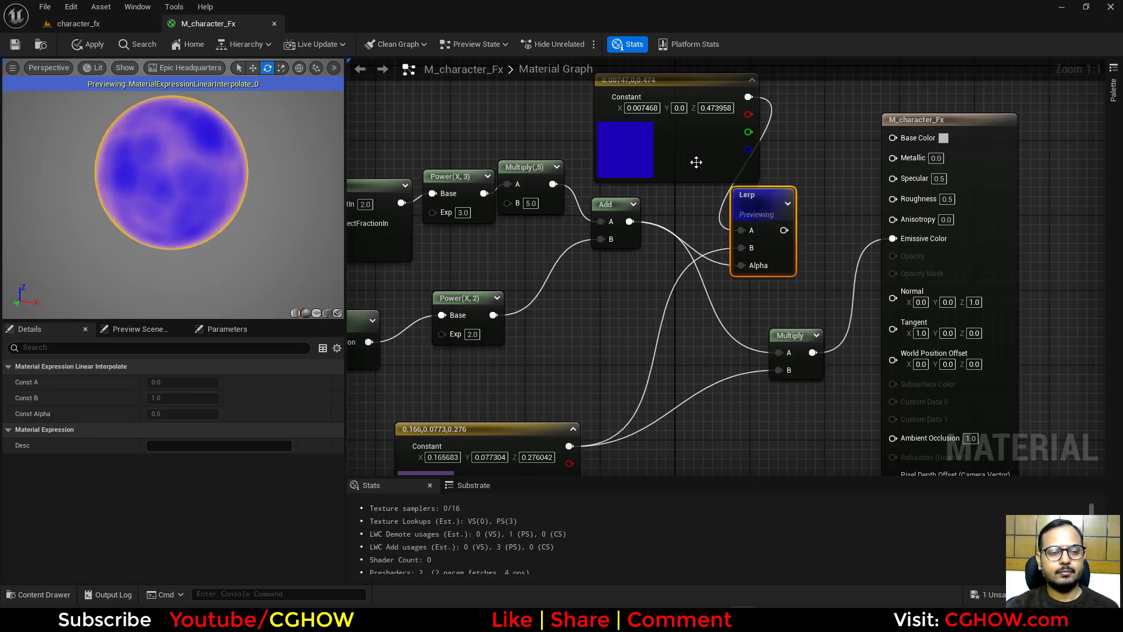
left_click_drag(784, 230, 779, 353)
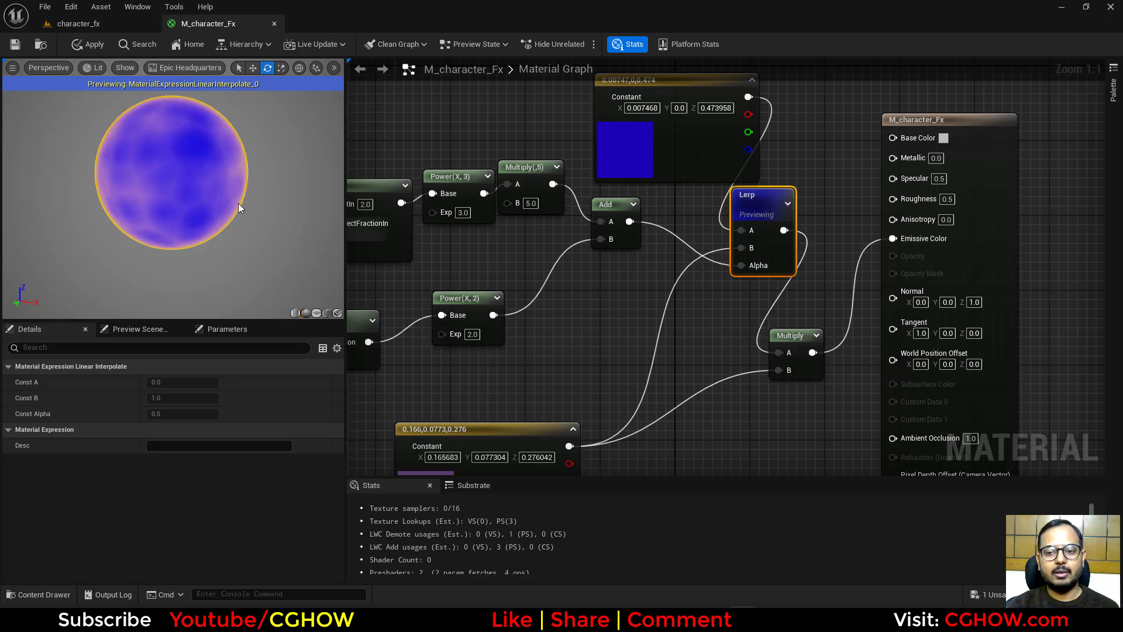
right_click(757, 202)
left_click(785, 237)
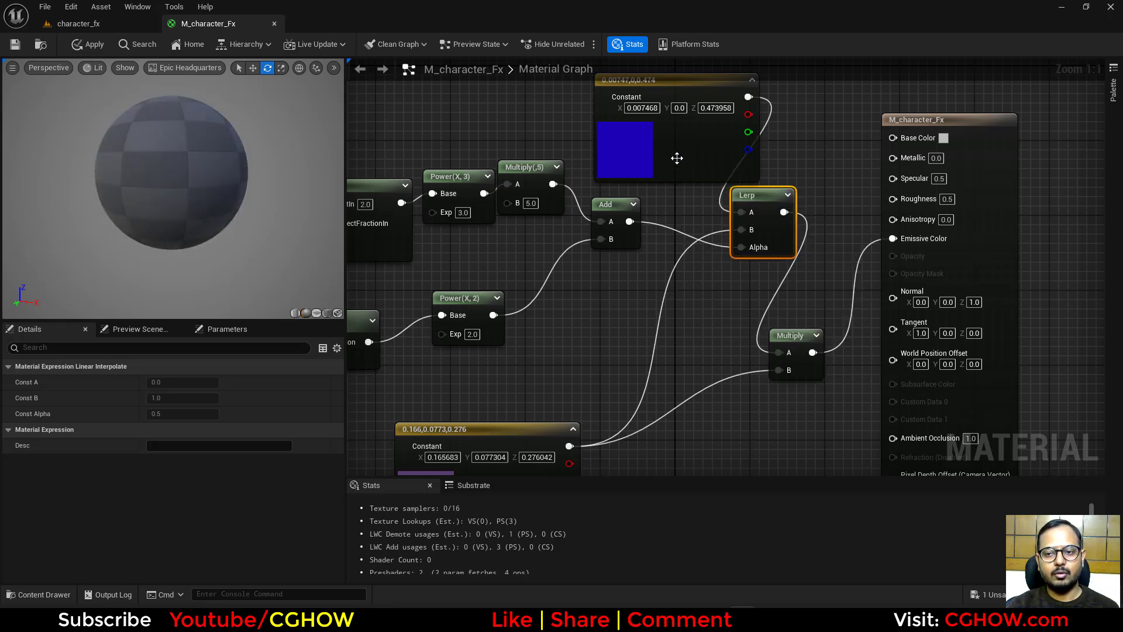
left_click_drag(675, 158, 633, 108)
right_click_drag(633, 108, 654, 168)
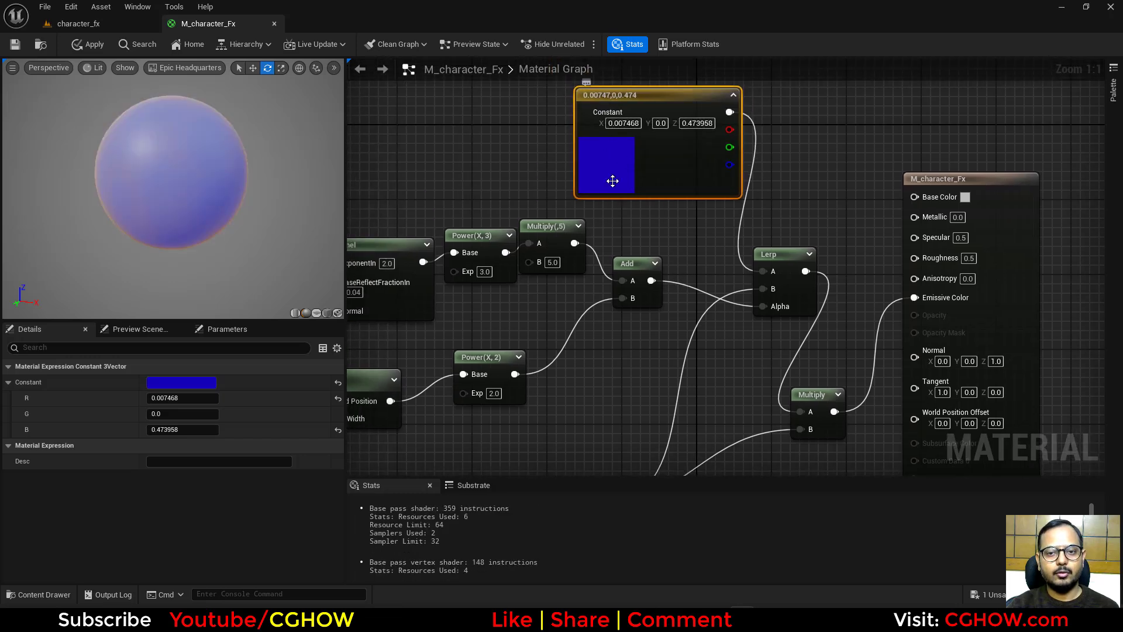
Step: Replace the purple constant in the final Multiply's input B with the Add output, and apply the material changes
right_click_drag(642, 409, 666, 353)
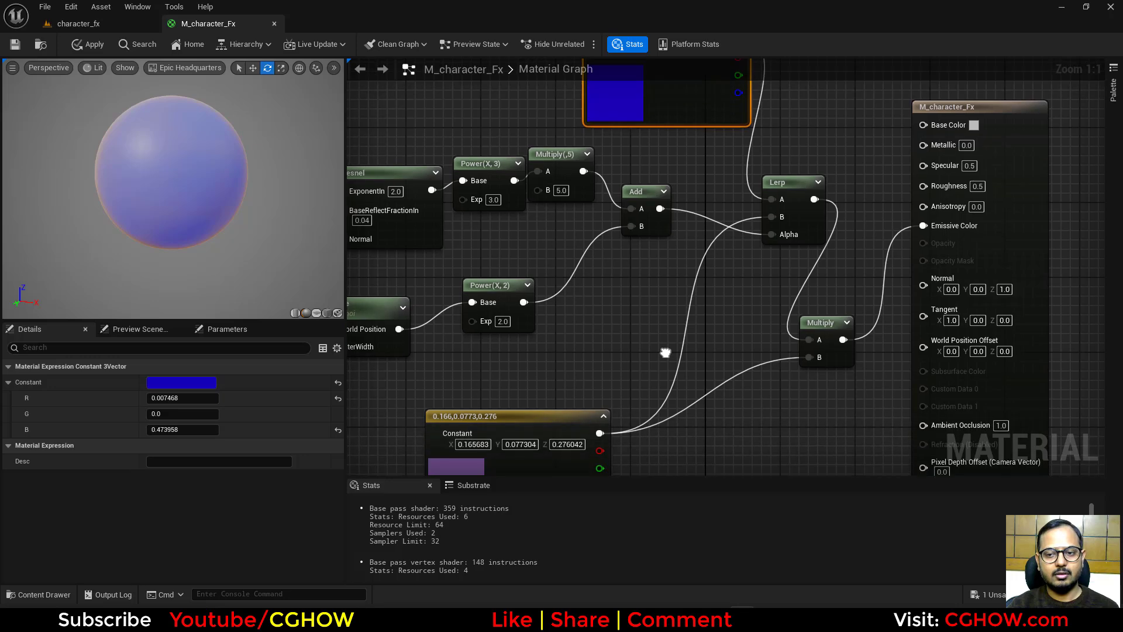
left_click(809, 357, "alt")
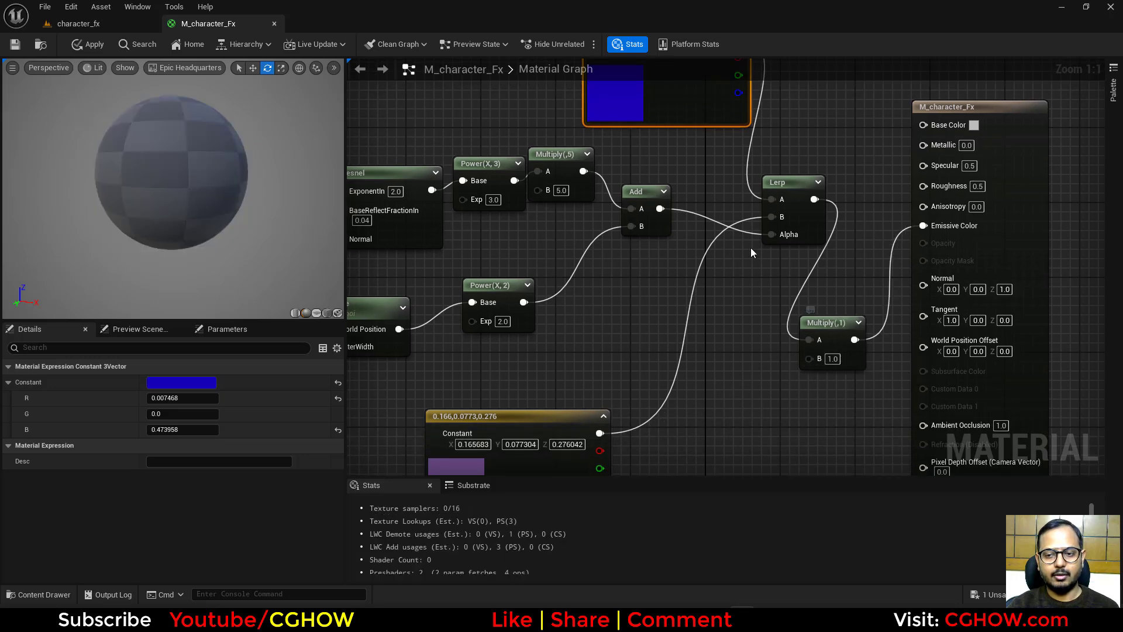
right_click_drag(669, 203, 667, 247)
left_click_drag(658, 253, 807, 402)
right_click_drag(926, 306, 805, 286)
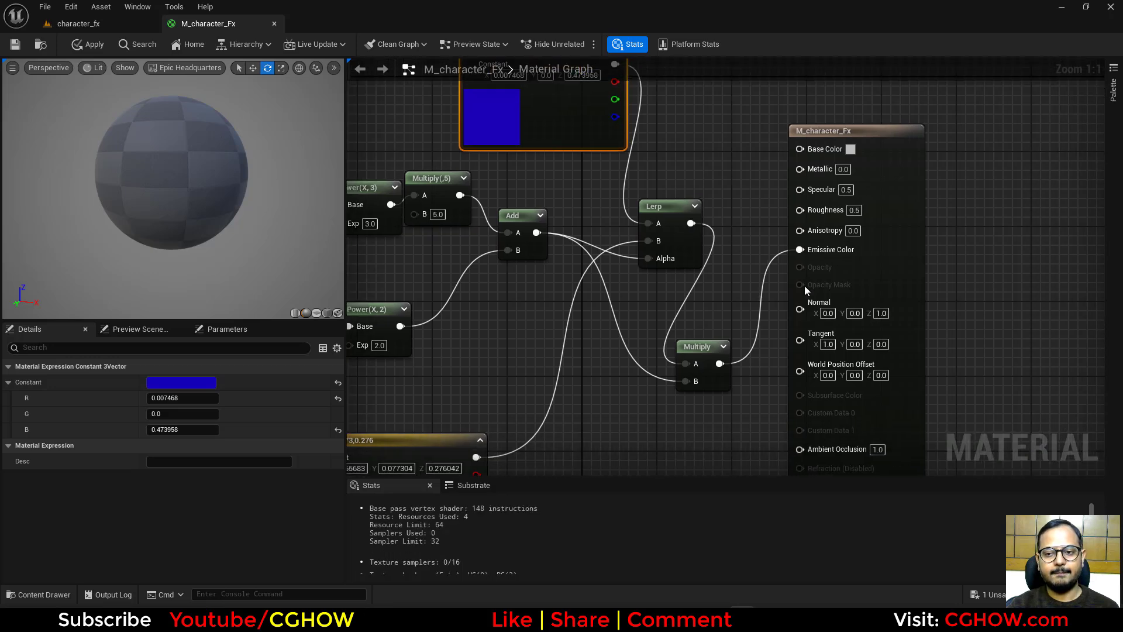
left_click_drag(899, 198, 1031, 236)
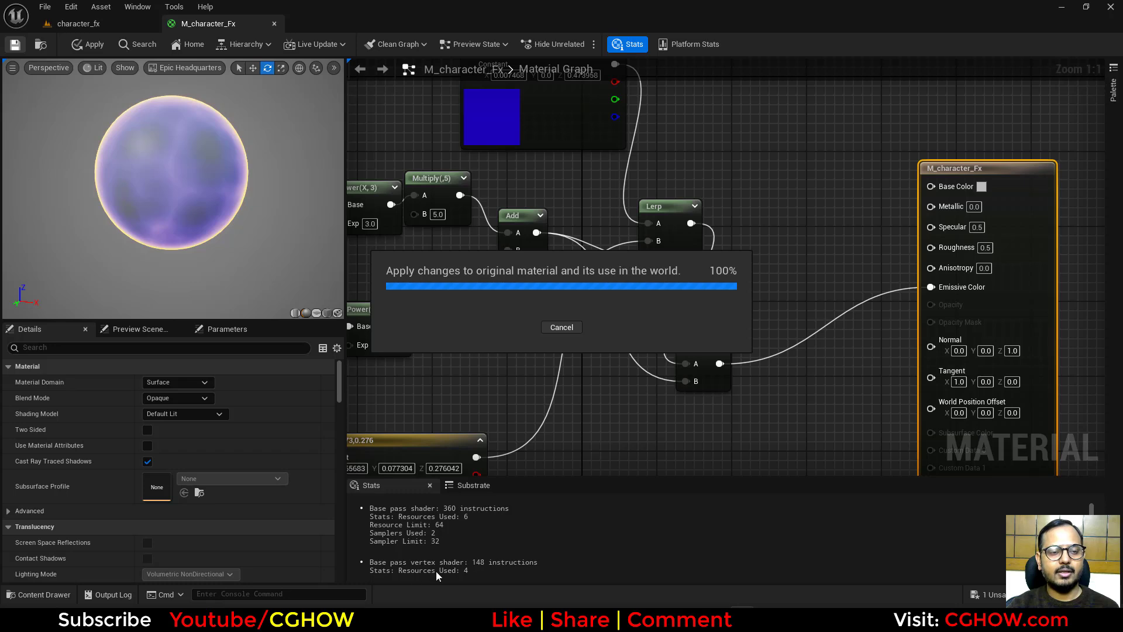
Step: Examine the blue and purple material on the mannequin in the character_fx level, both close up and from further away
left_click(82, 24)
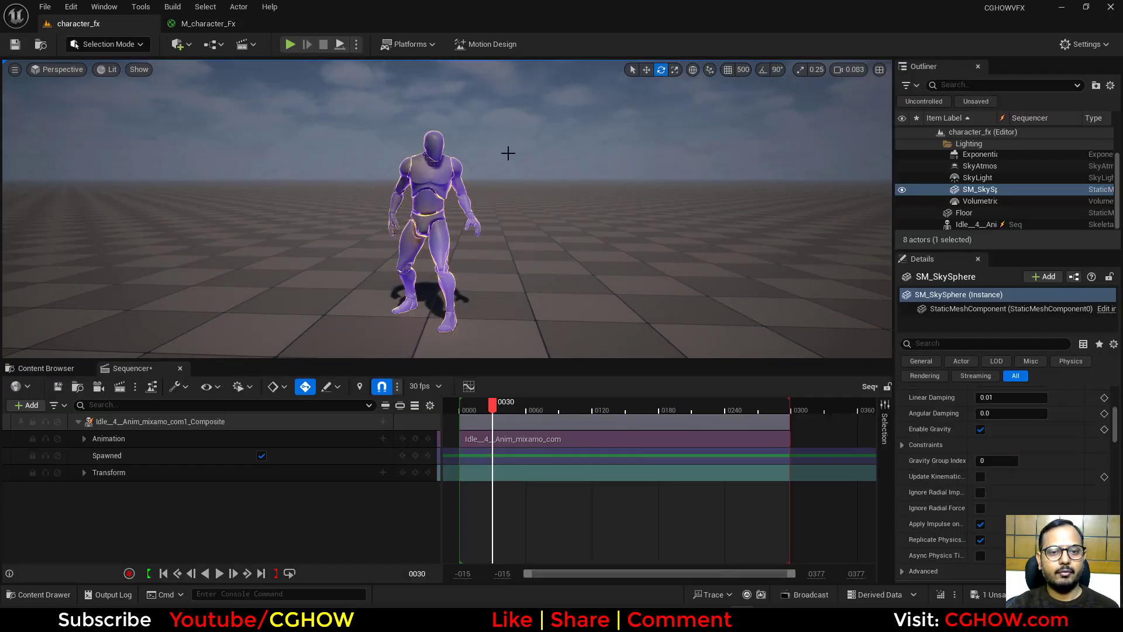
scroll(494, 259, "up", 6)
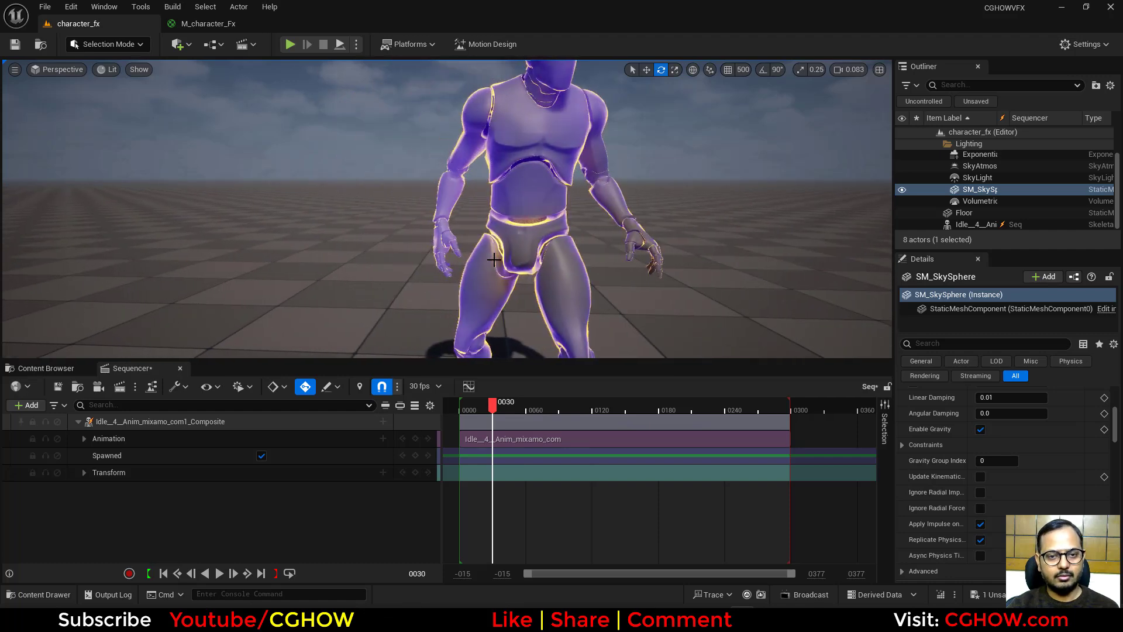
scroll(495, 260, "down", 3)
scroll(495, 259, "down", 3)
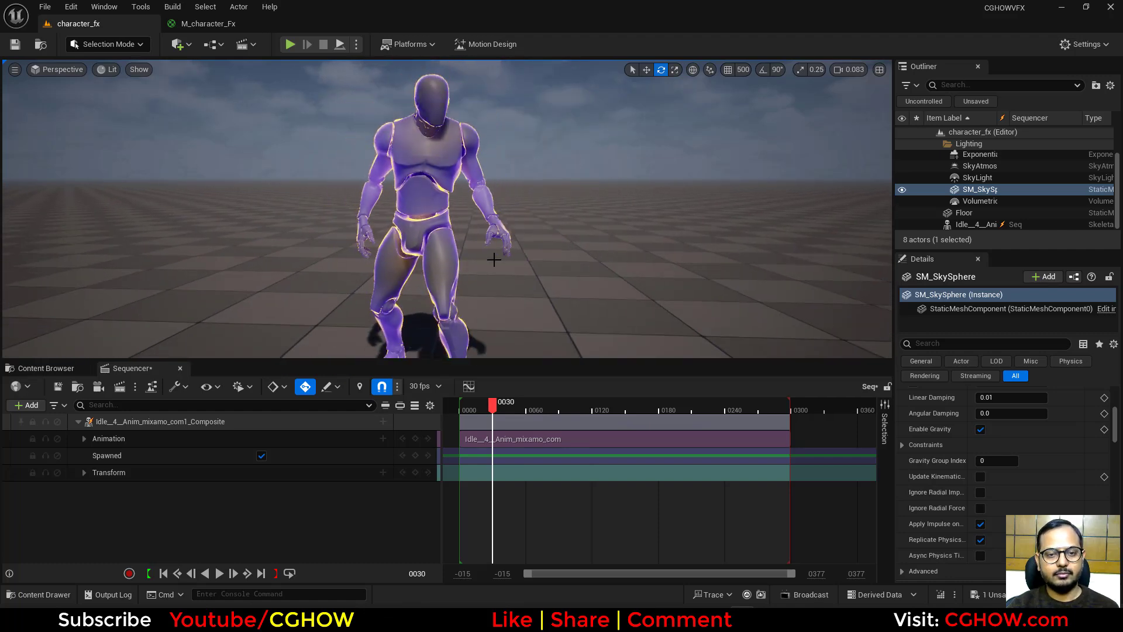
scroll(494, 259, "down", 3)
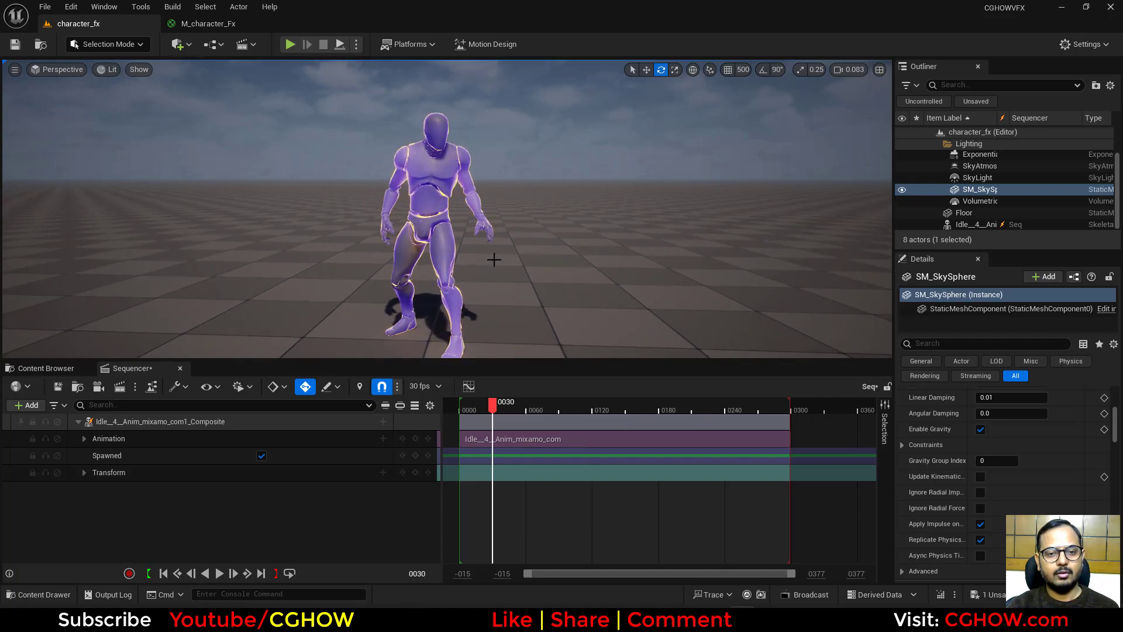
Step: In M_character_Fx, set the exponent of the Power node after Noise to 3
left_click(238, 20)
scroll(759, 402, "up", 5)
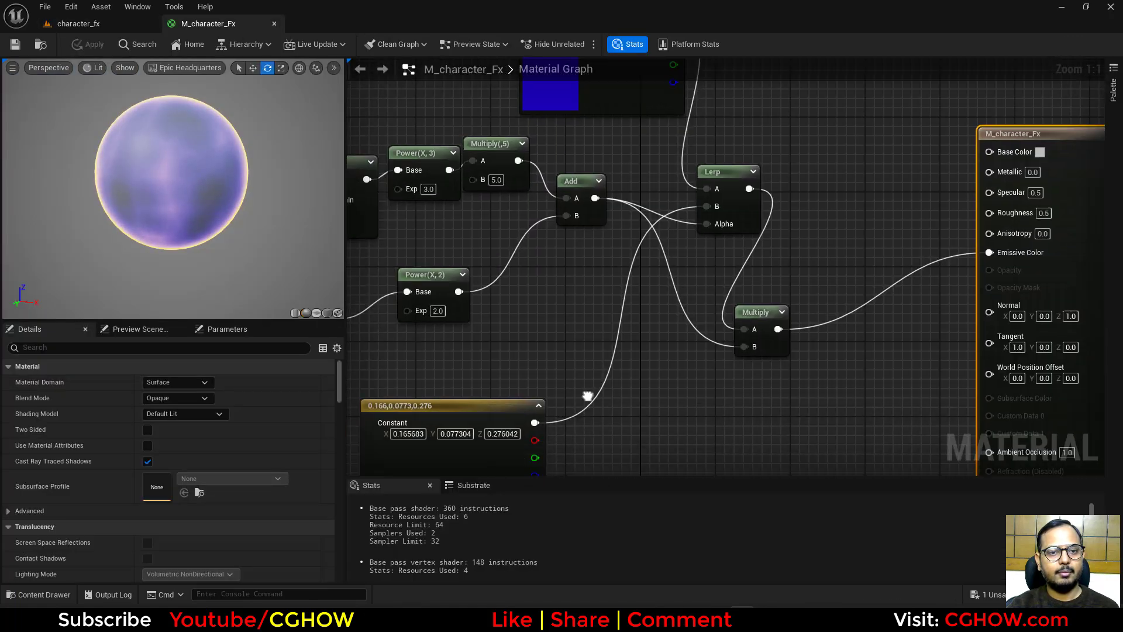
right_click_drag(759, 401, 630, 363)
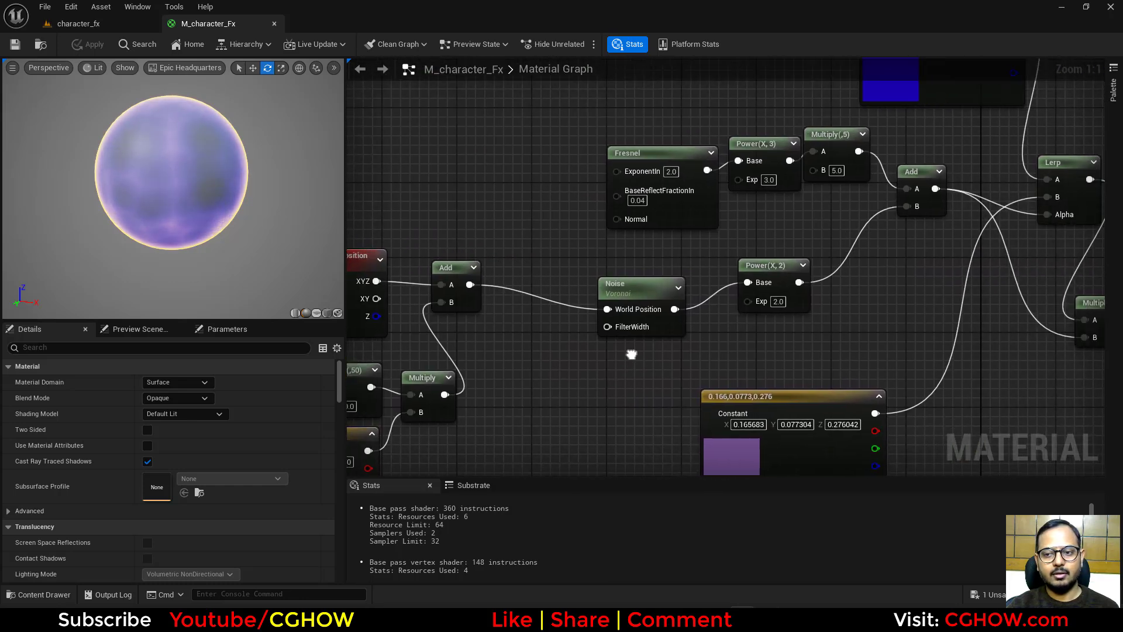
left_click(777, 302)
type("3")
key("Return")
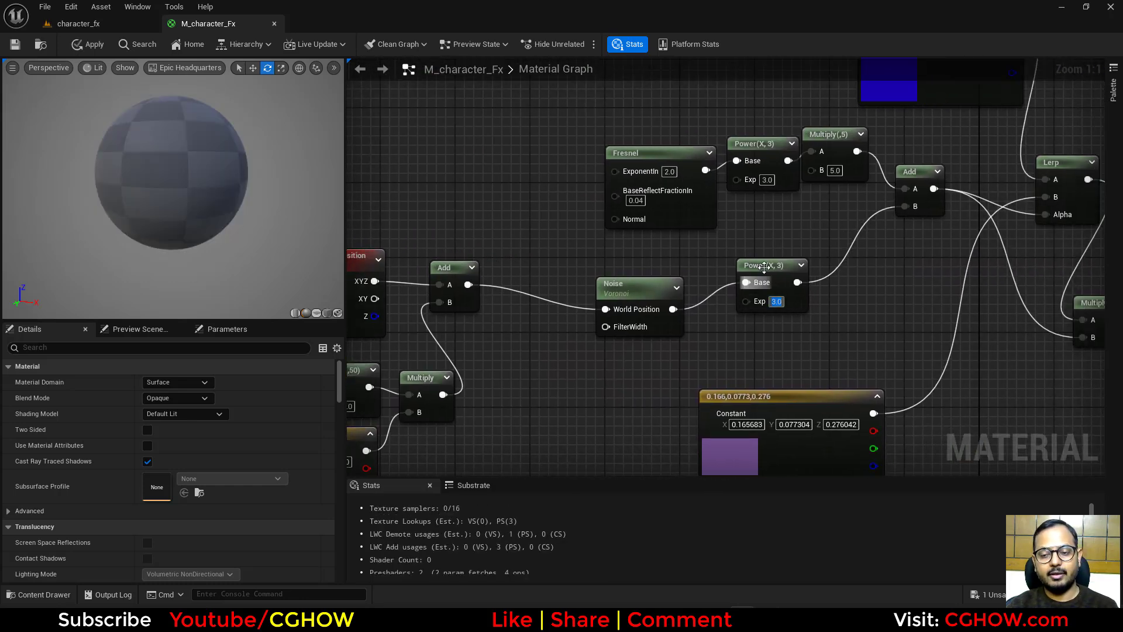
Step: Move the lower Power and Noise nodes closer together in the material graph, and check the mannequin in the character_fx level
left_click_drag(761, 264, 744, 282)
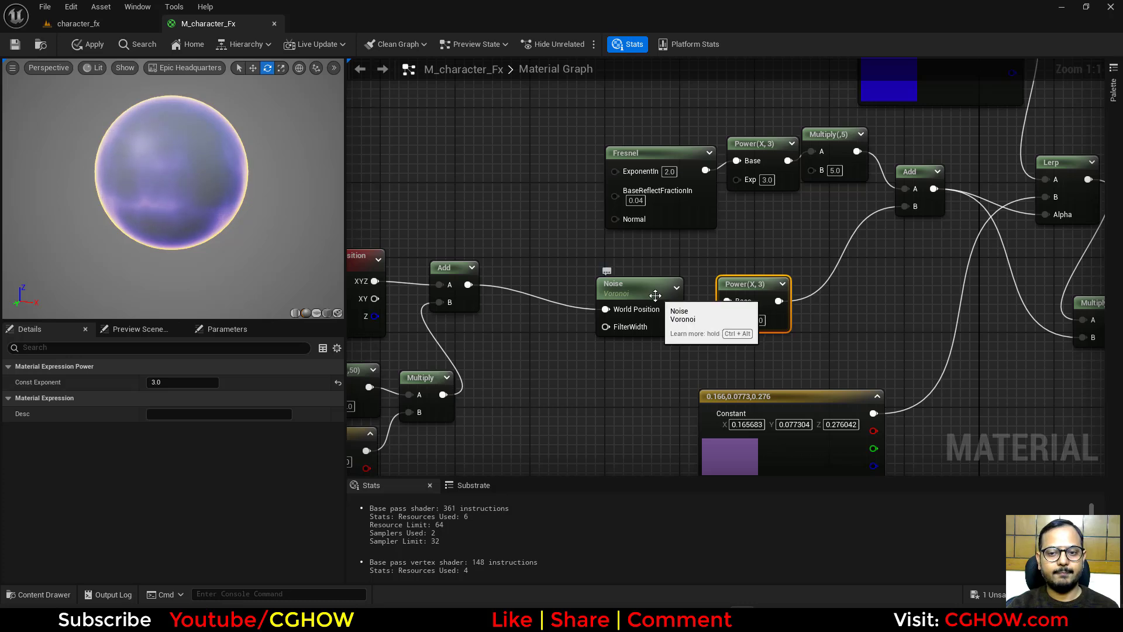
left_click_drag(638, 288, 628, 279)
right_click_drag(647, 330, 531, 310)
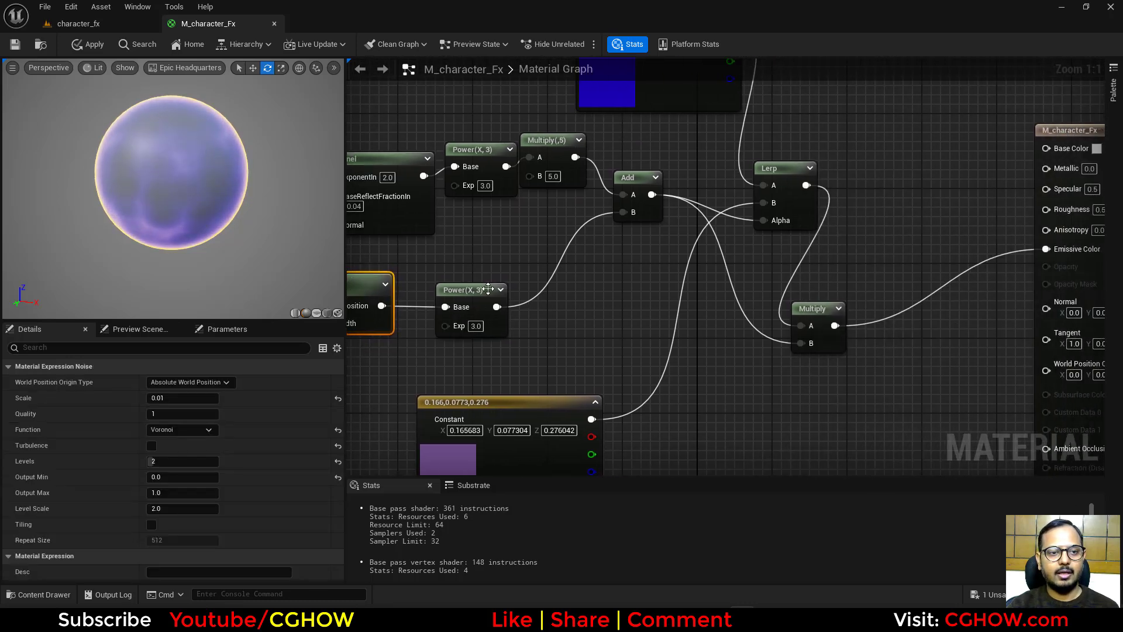
right_click_drag(504, 351, 359, 349)
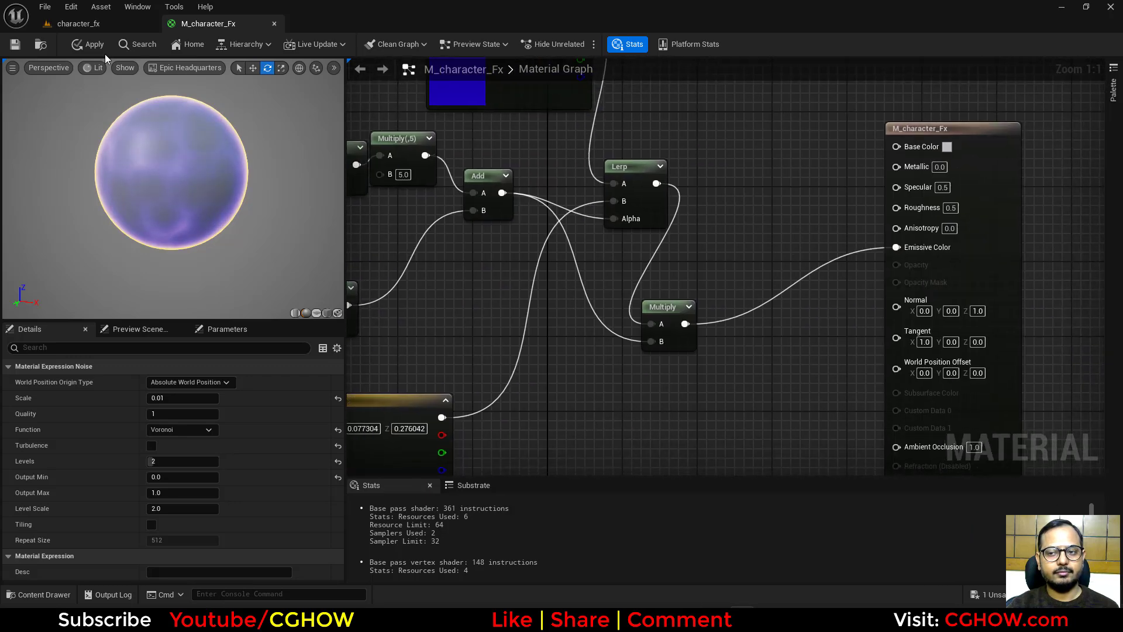
scroll(611, 302, "down", 1)
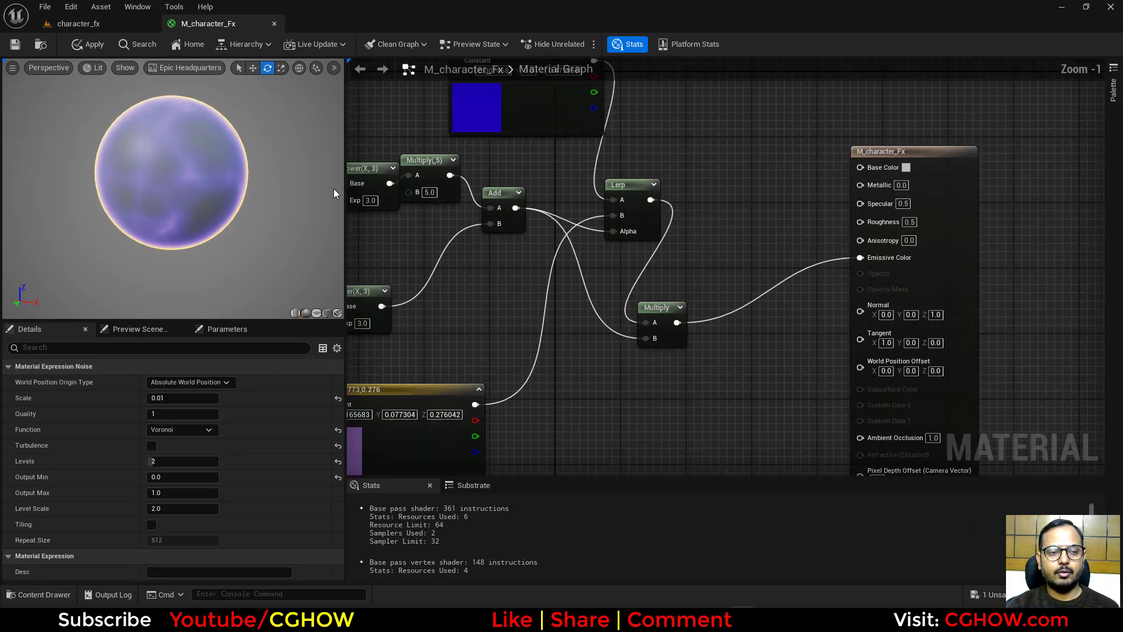
left_click(115, 29)
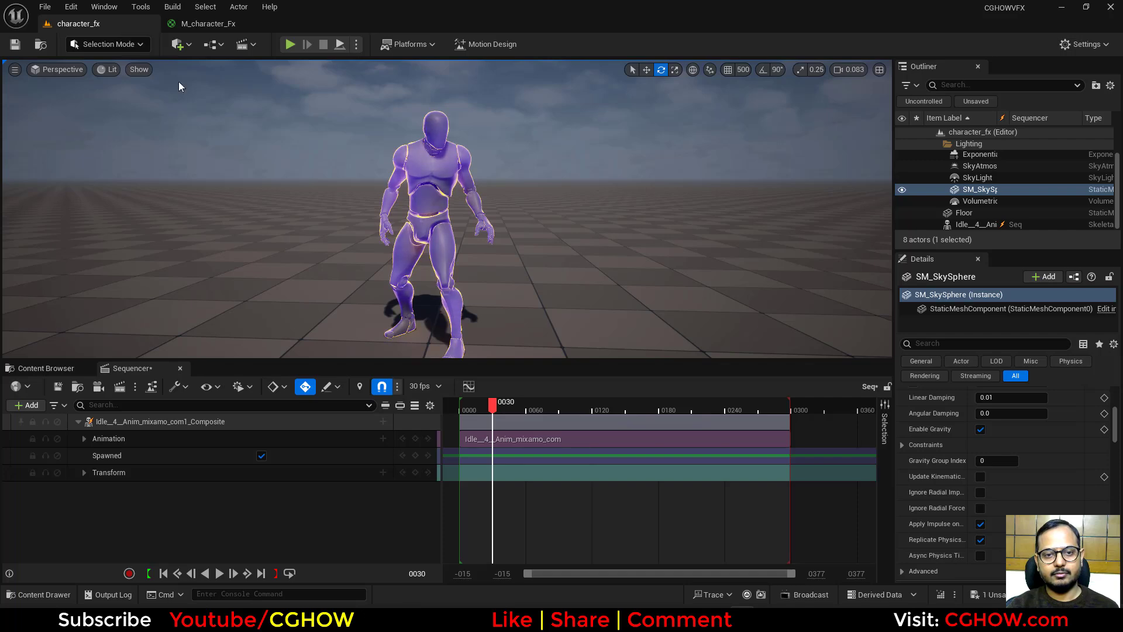
Step: In M_character_Fx's Fresnel branch, set the Multiply's B to 2 and the Power's exponent to 2, and save the material
left_click(231, 25)
right_click_drag(353, 133, 536, 236)
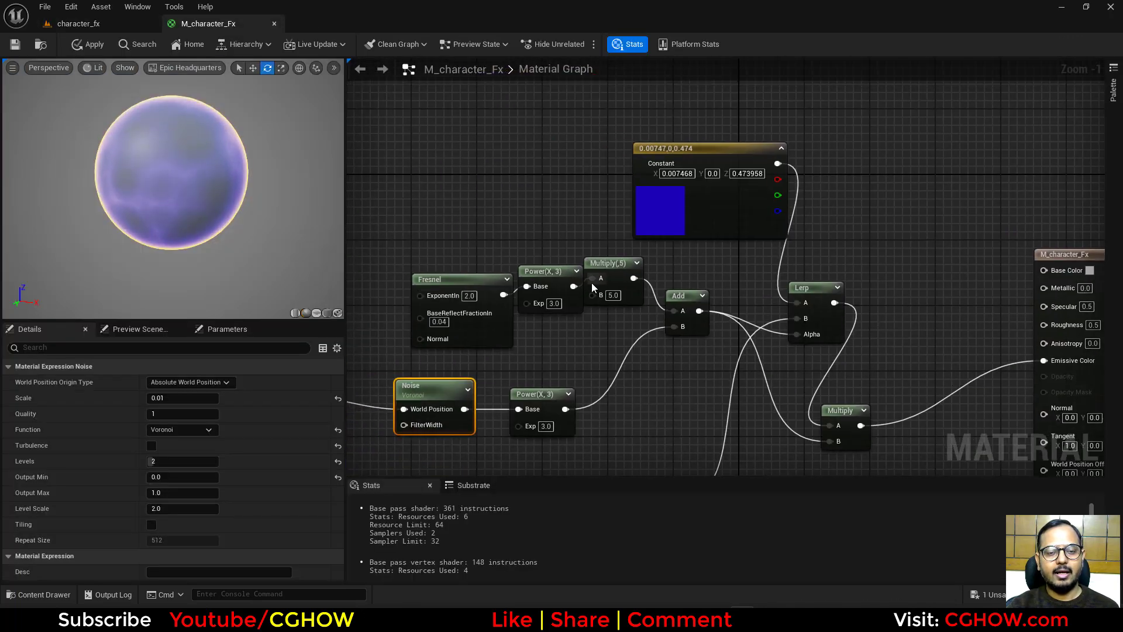
type("2")
key("Return")
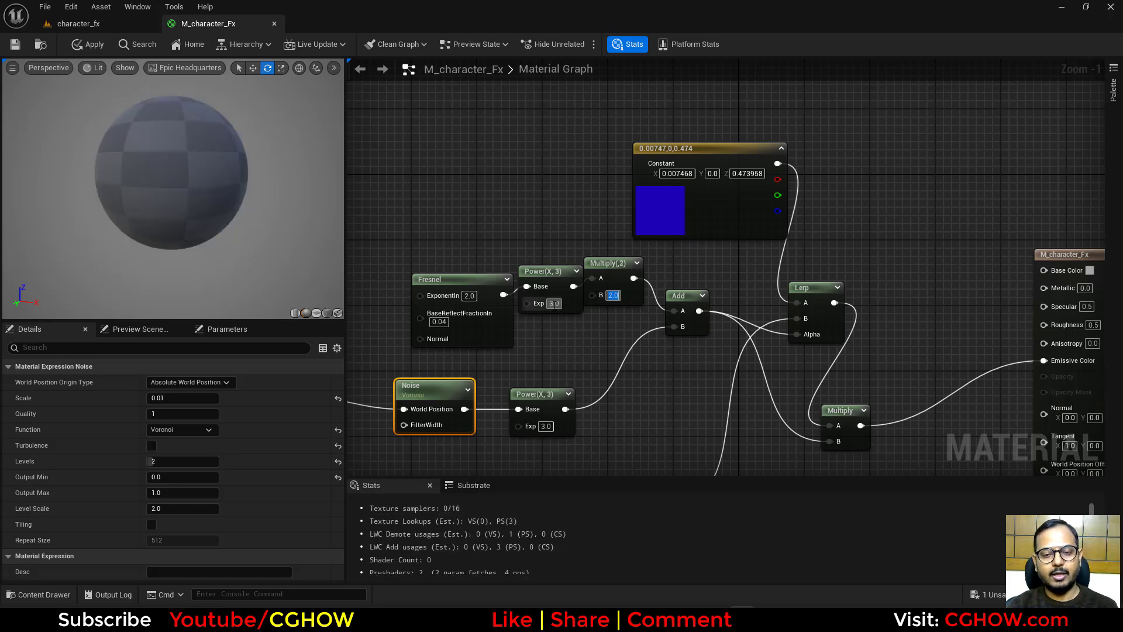
left_click(554, 303)
type("2")
key("Return")
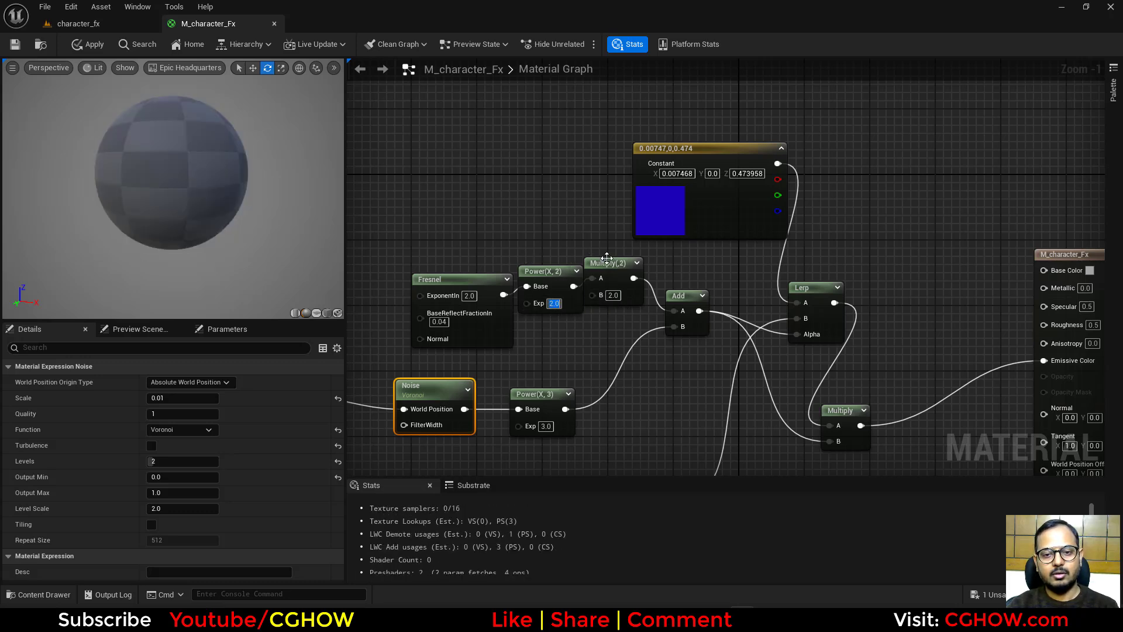
left_click(15, 44)
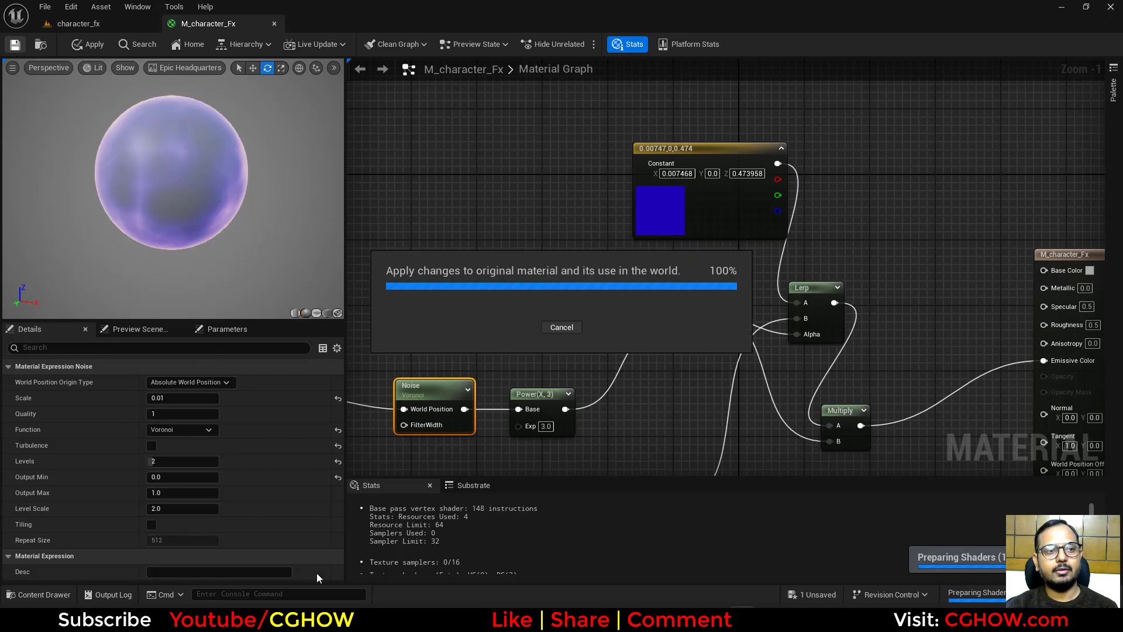
Step: Return to the character_fx level, make its viewport taller, and save all unsaved assets
left_click(101, 25)
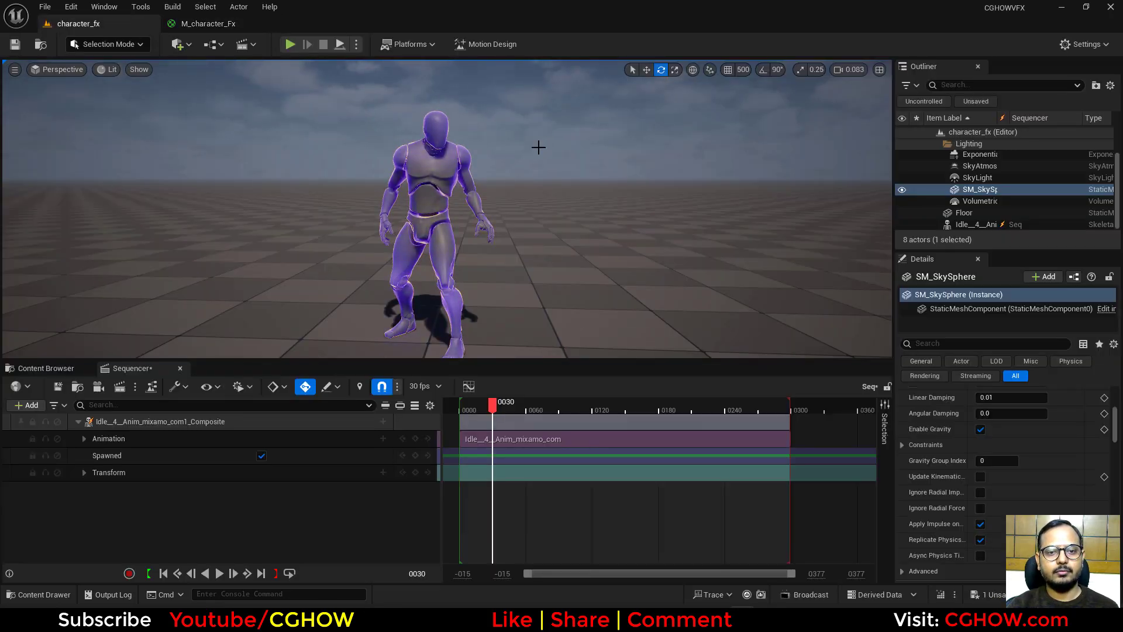
left_click_drag(521, 361, 523, 428)
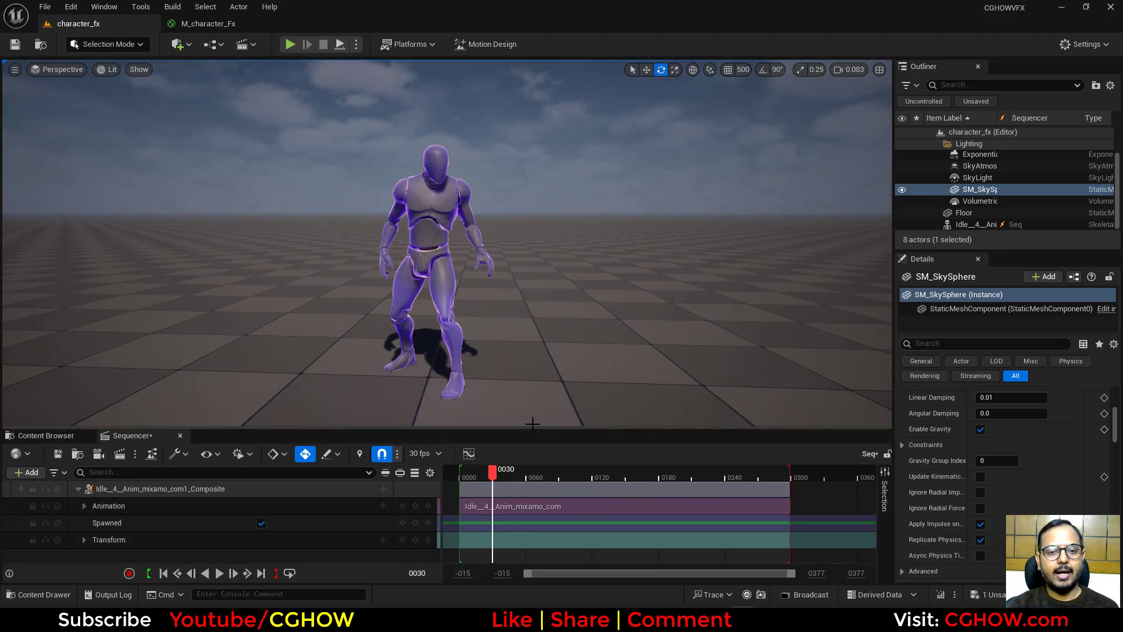
left_click(45, 435)
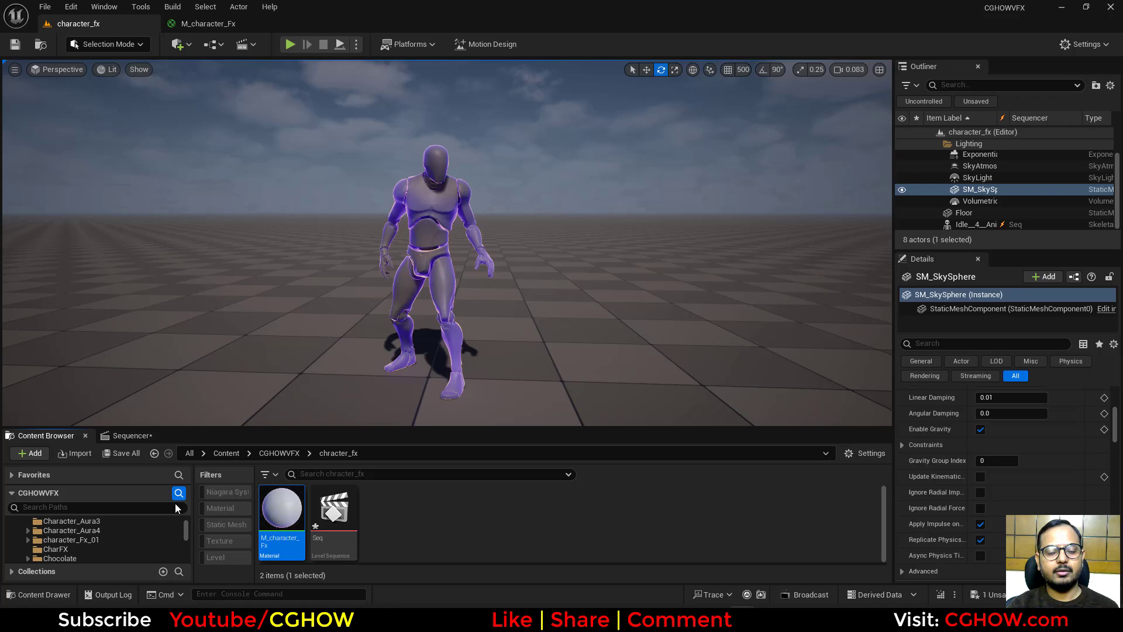
left_click(104, 459)
left_click(655, 444)
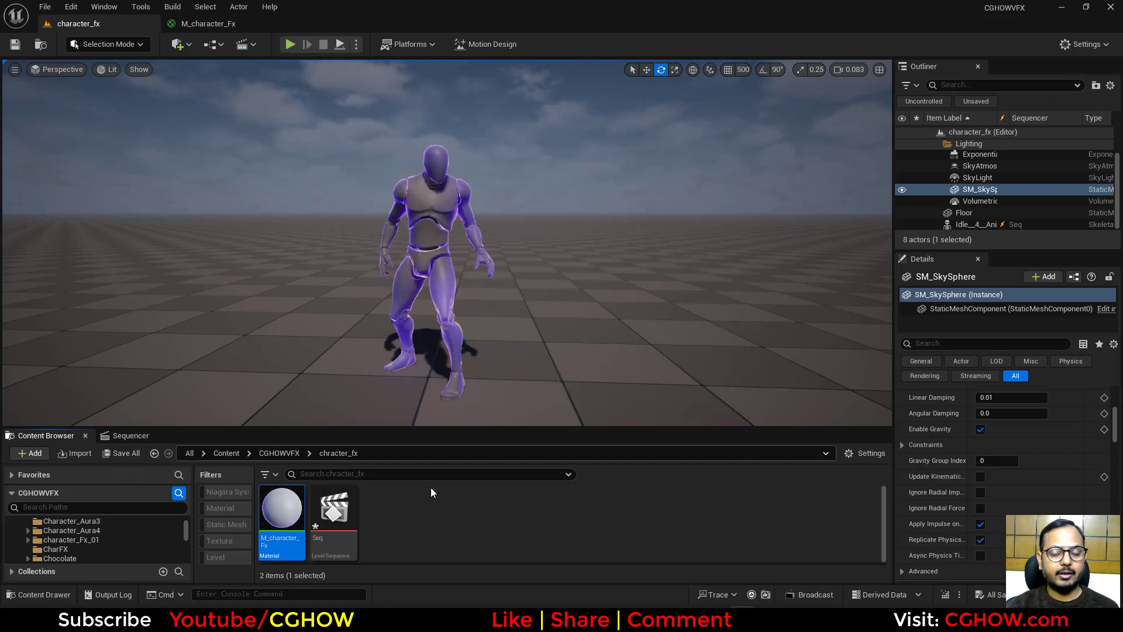
Step: Create an empty Niagara system named NS_Character_FX in the chracter_fx folder and open it
right_click(465, 530)
left_click(526, 238)
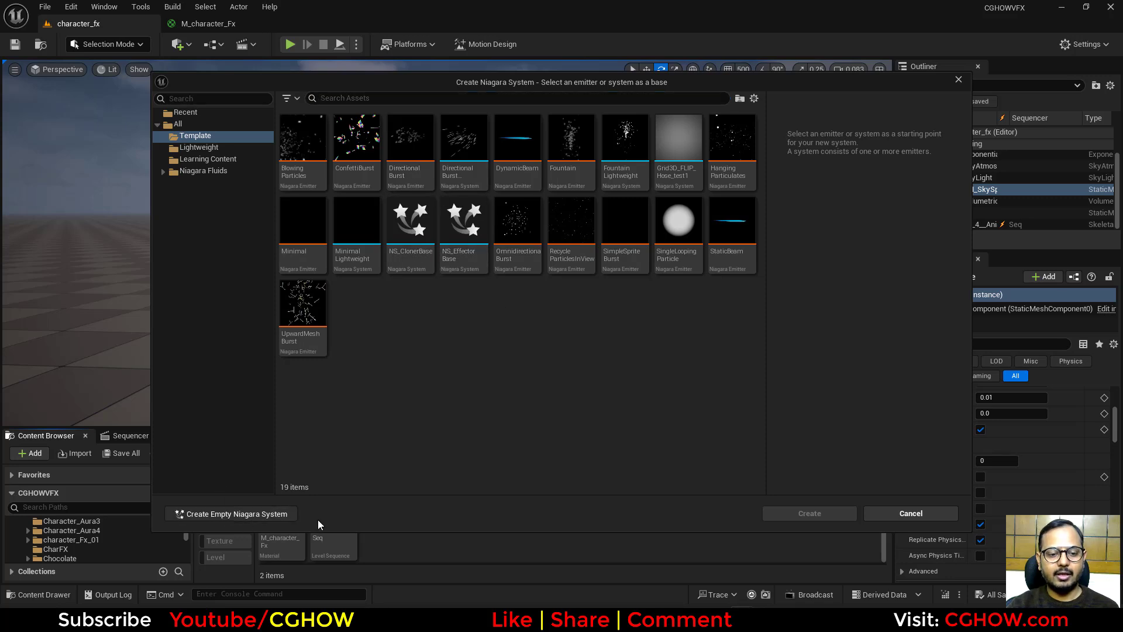
left_click(231, 514)
type("NS")
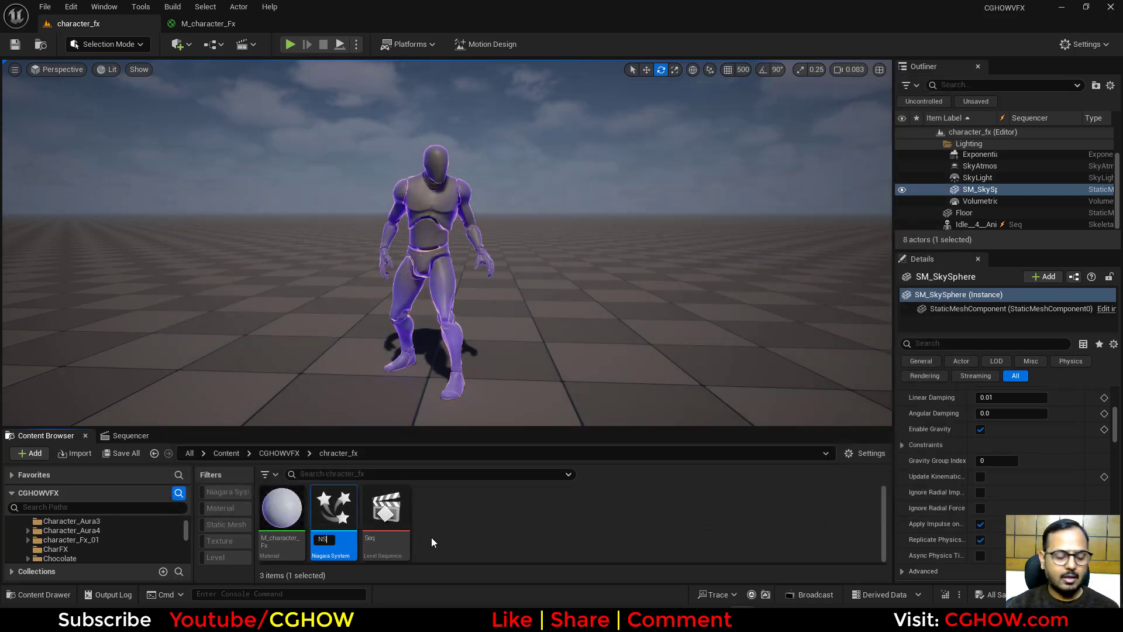
type("_Cha")
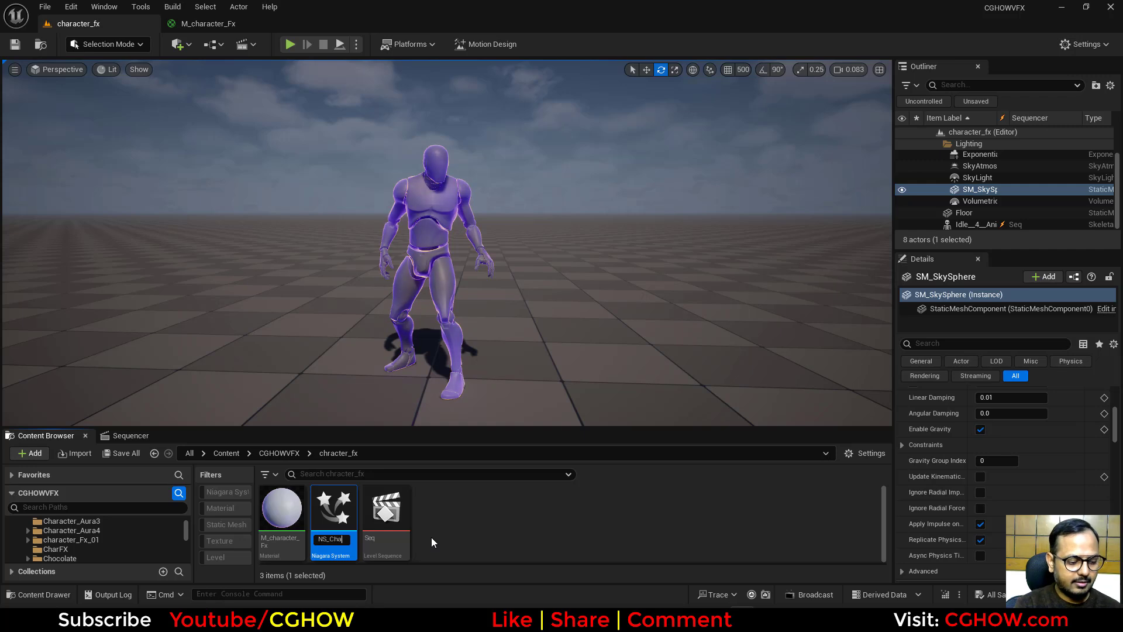
type("racter")
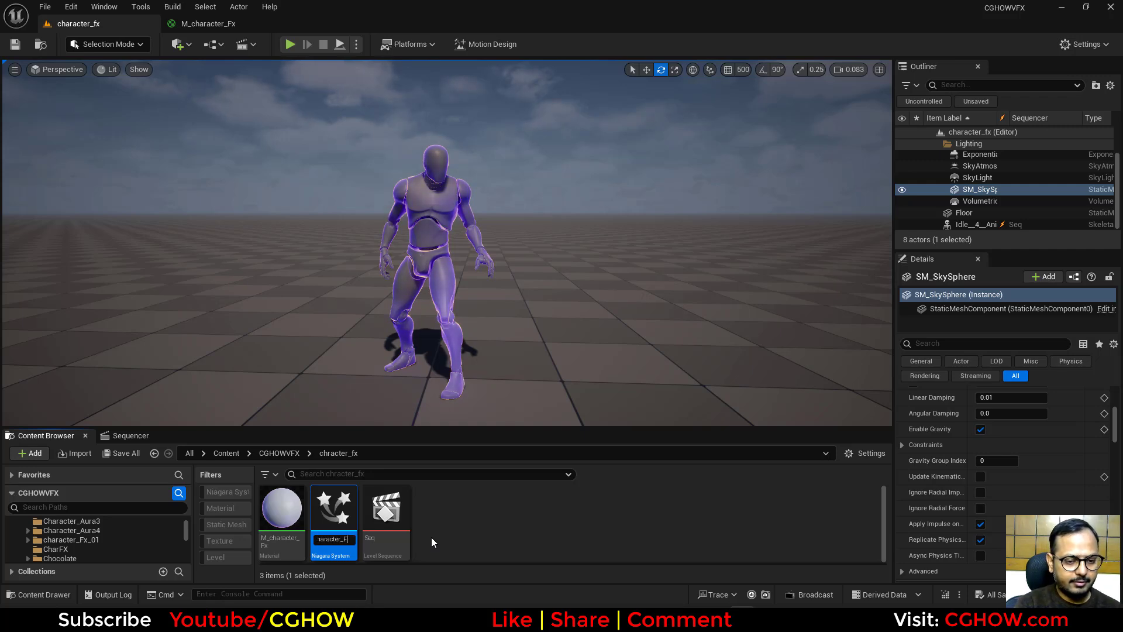
type("_FX")
key("Return")
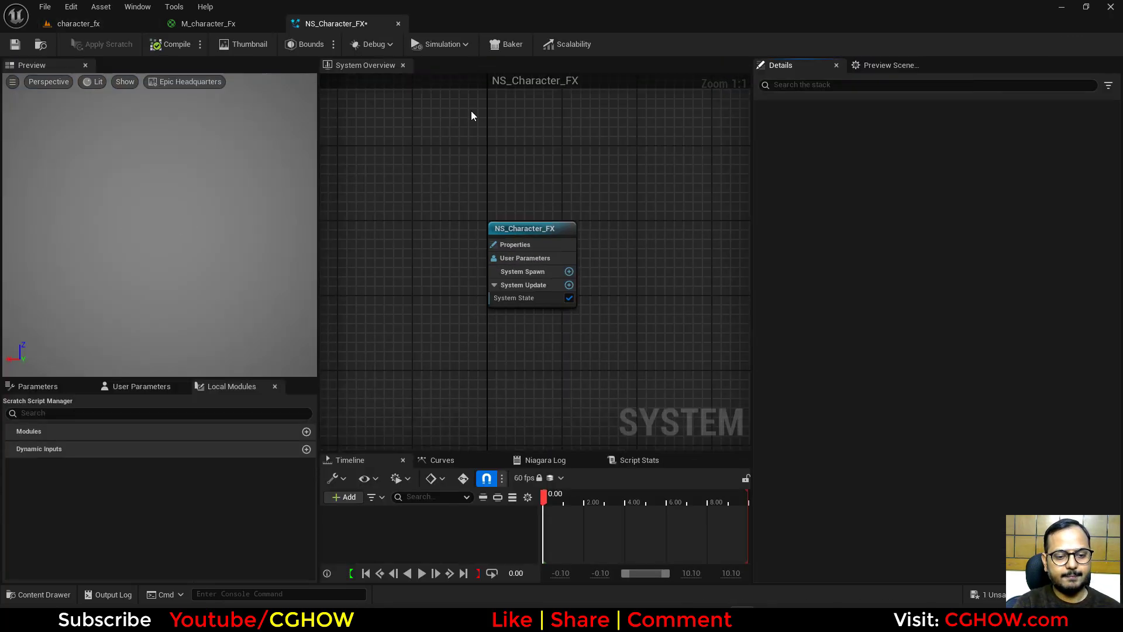
Step: Add a Fountain emitter beside the system node in NS_Character_FX
right_click_drag(606, 206, 507, 175)
right_click(529, 203)
left_click(571, 211)
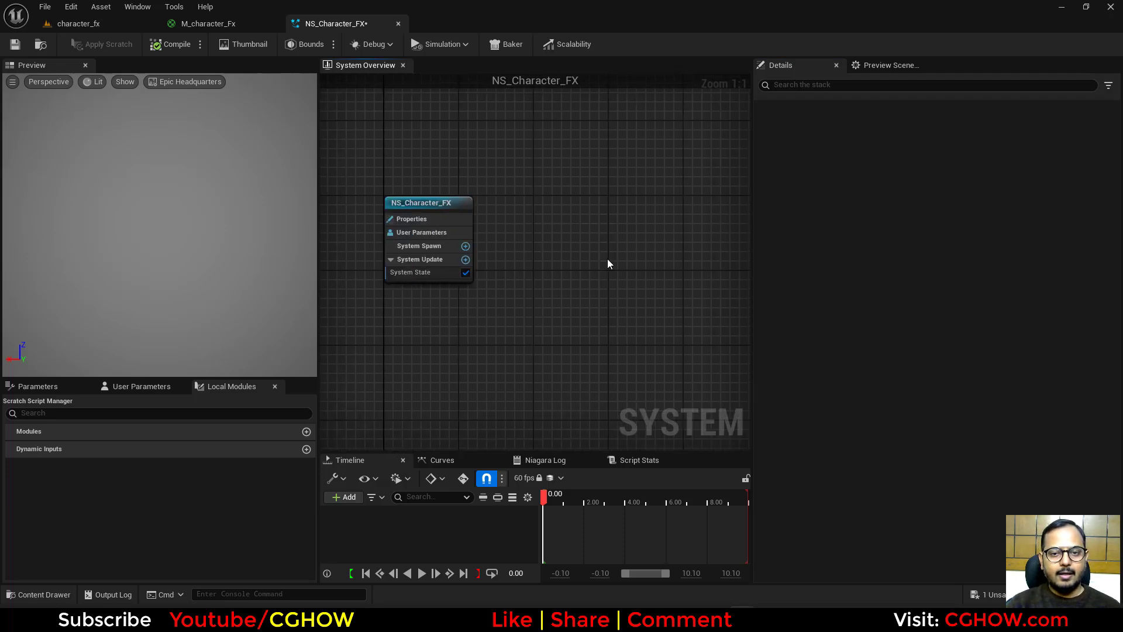
left_click(368, 231)
double_click(367, 231)
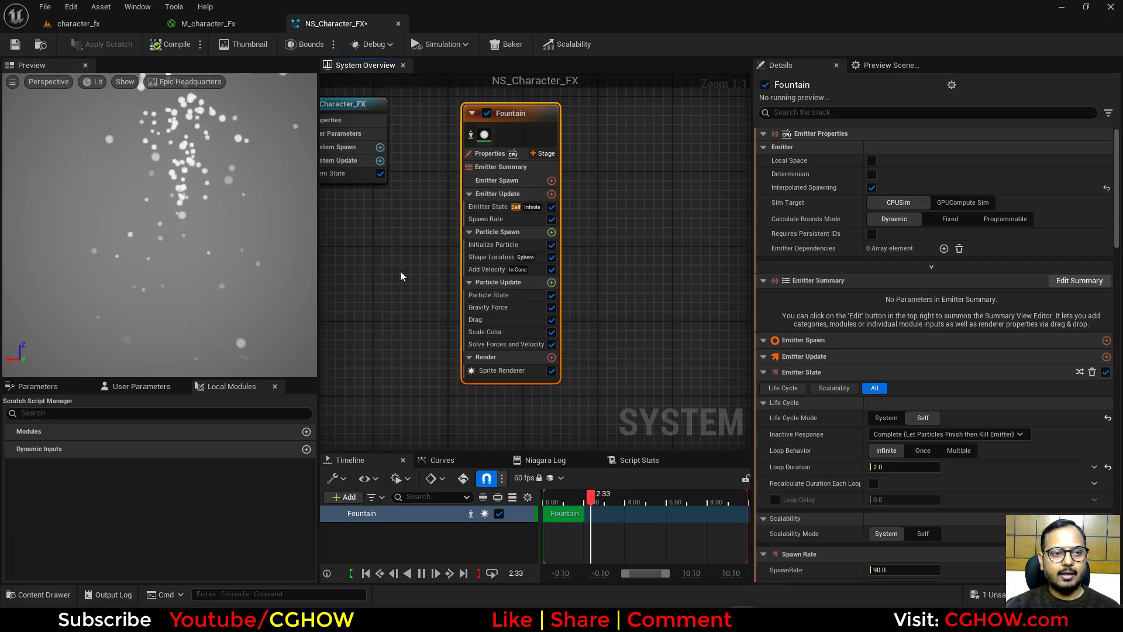
Step: Delete the Add Velocity, Shape Location and Gravity Force modules from the Fountain emitter
left_click(503, 327)
key("Delete")
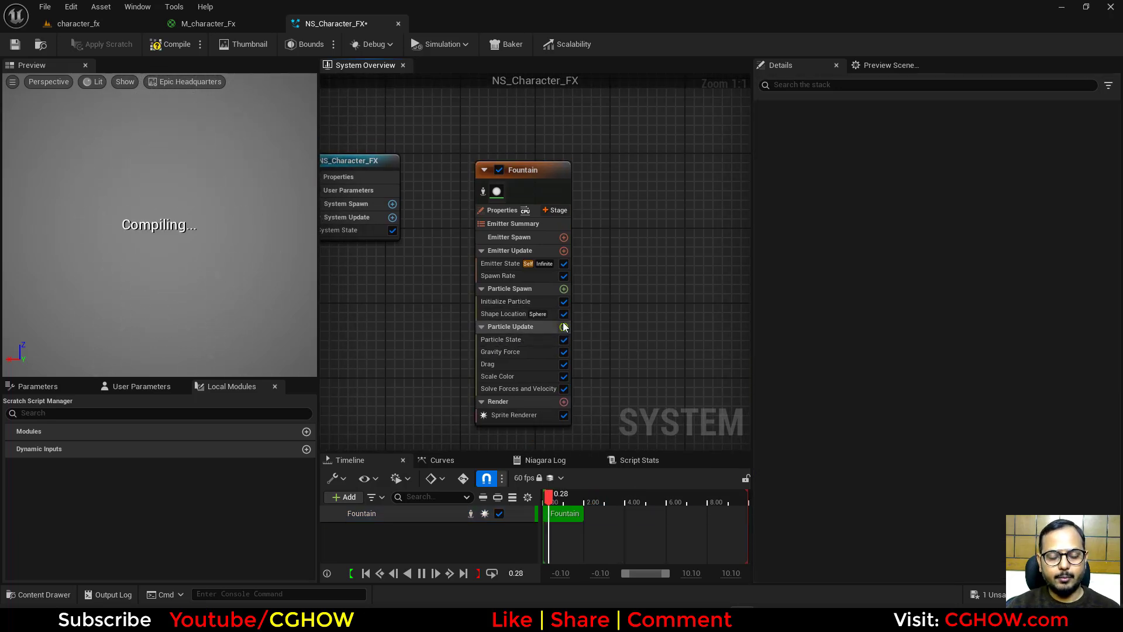
left_click(501, 313)
key("Delete")
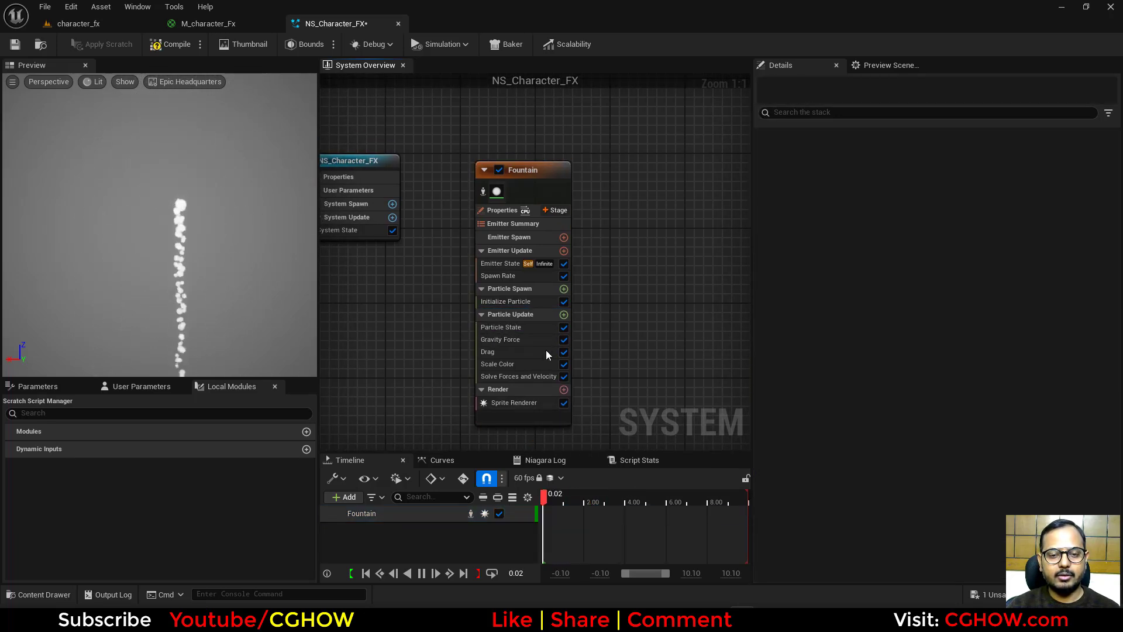
left_click(506, 339)
key("Delete")
Step: Add a Skeletal Mesh Location module to Particle Spawn and set its Source Mode to Attach Parent
left_click(564, 290)
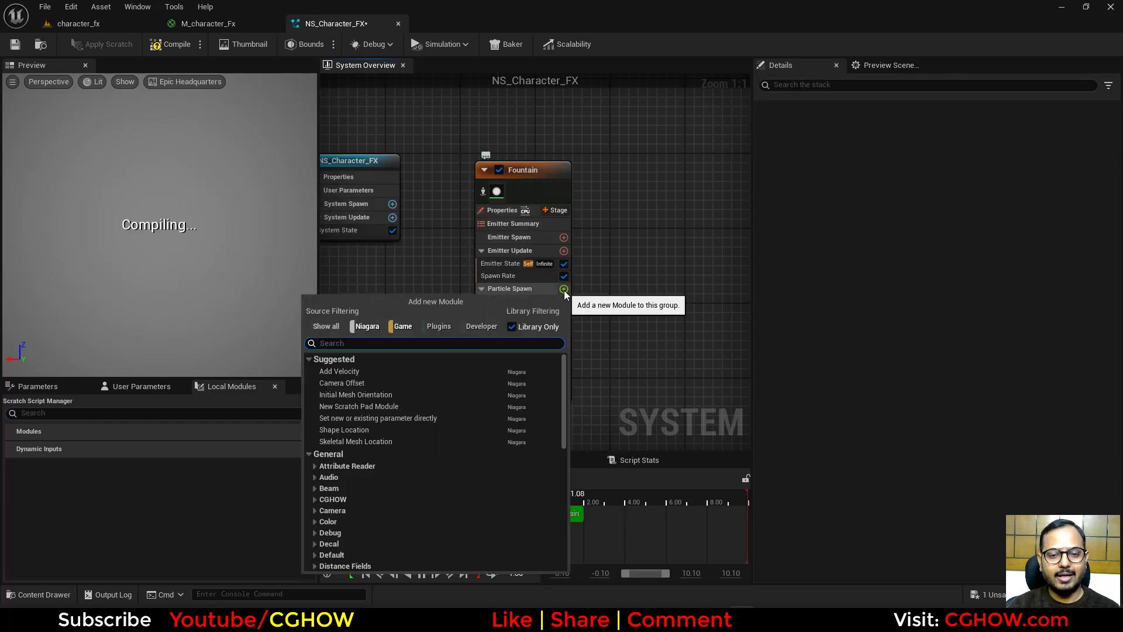
type("kel")
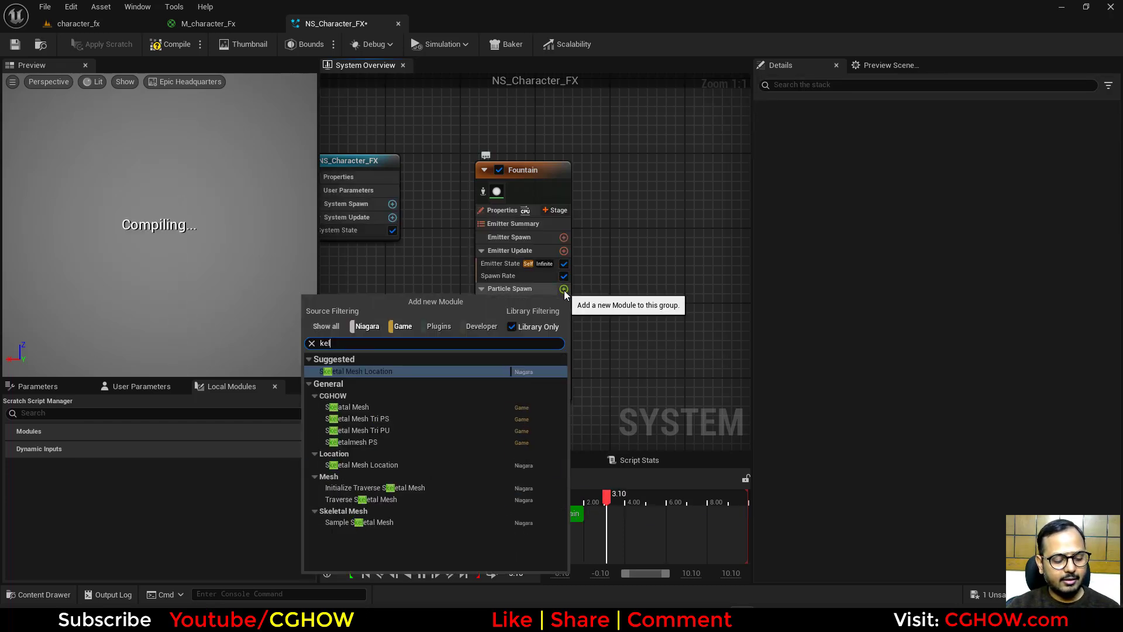
left_click(364, 465)
left_click(877, 262)
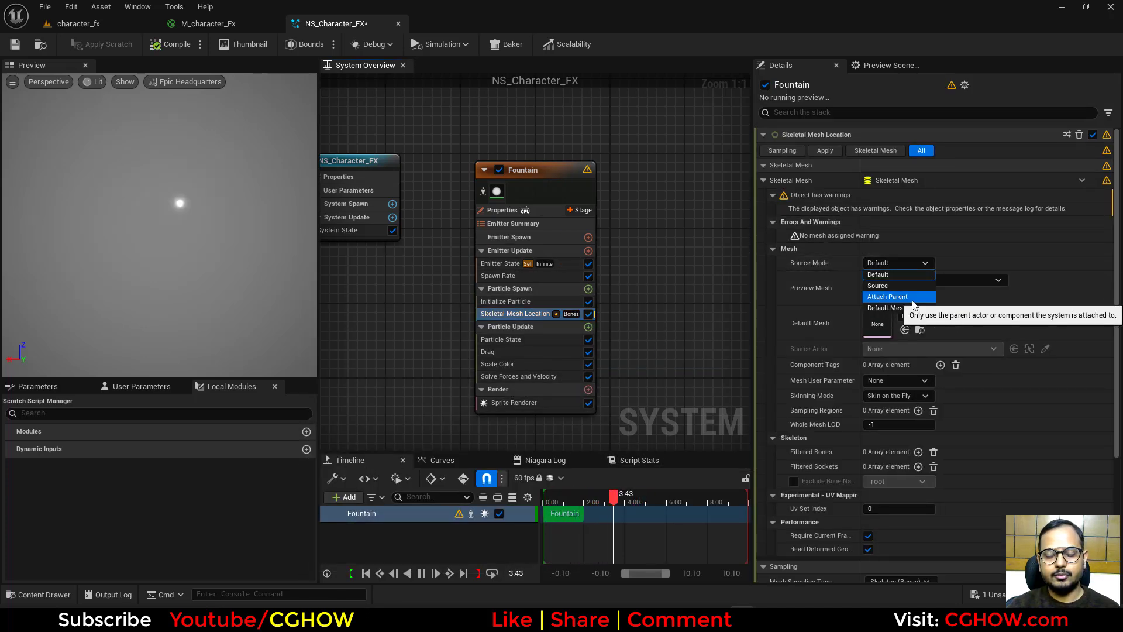
left_click(894, 297)
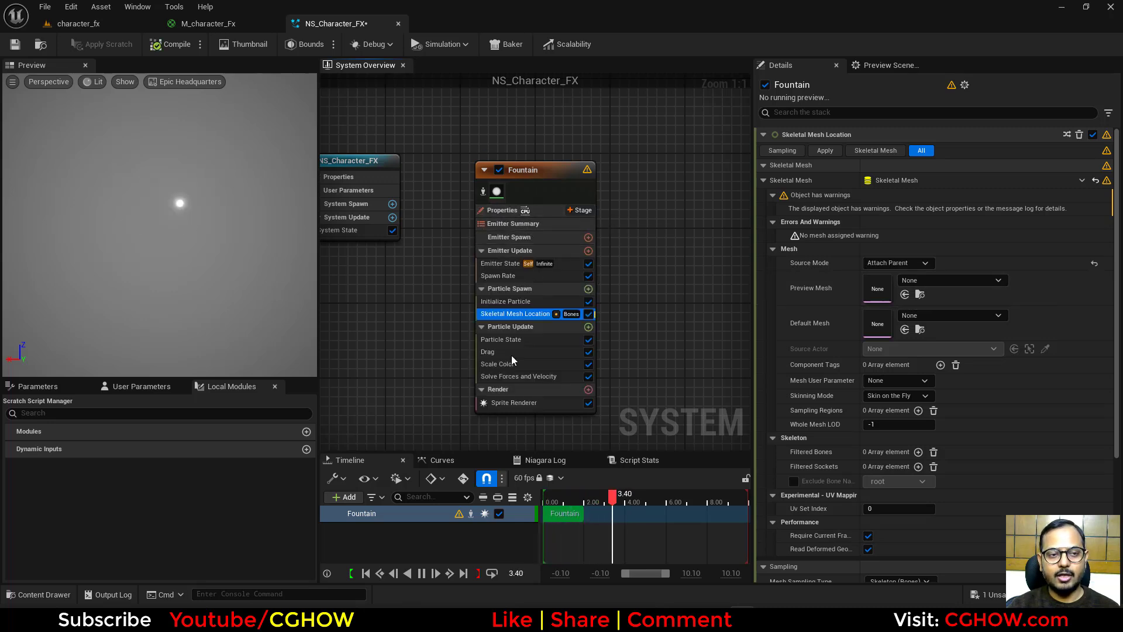
Step: Set the Skeletal Mesh Location's Mesh Sampling Type to Surface (Triangles), save the system, and locate it among the project assets
scroll(848, 436, "down", 6)
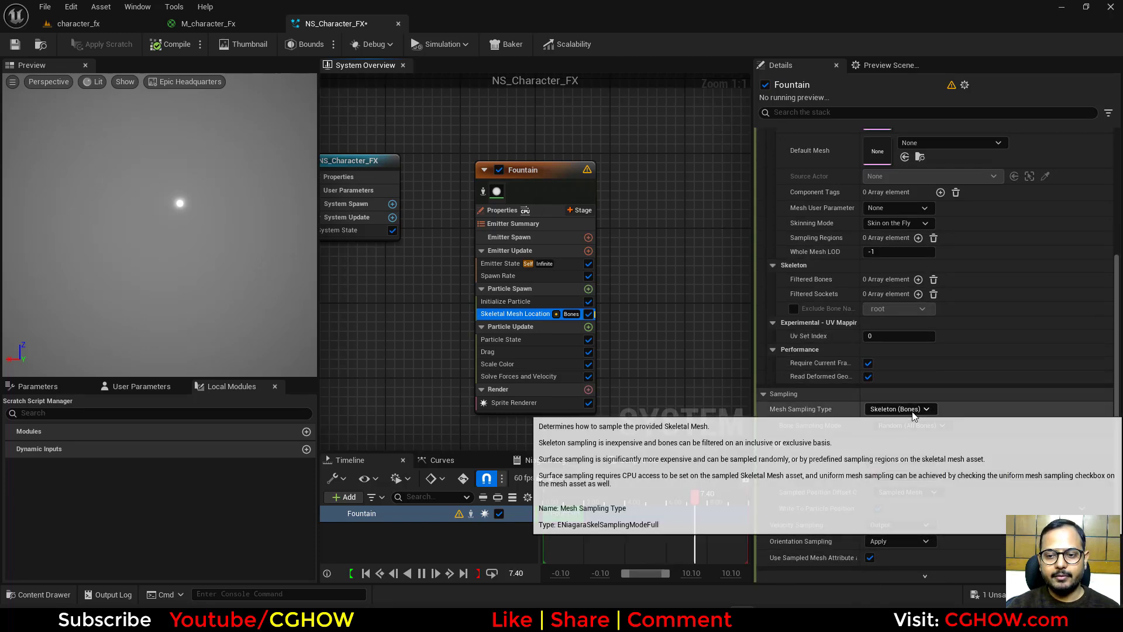
left_click(898, 409)
left_click(884, 465)
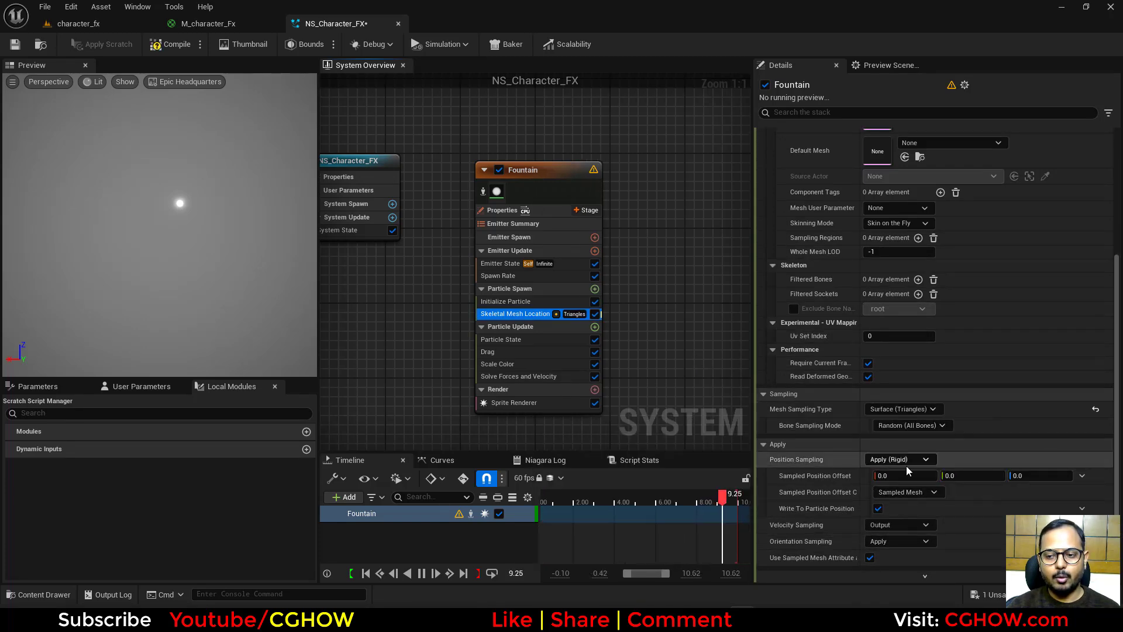
mouse_move(427, 349)
right_mouse_down()
mouse_move(465, 319)
mouse_move(412, 342)
right_mouse_up()
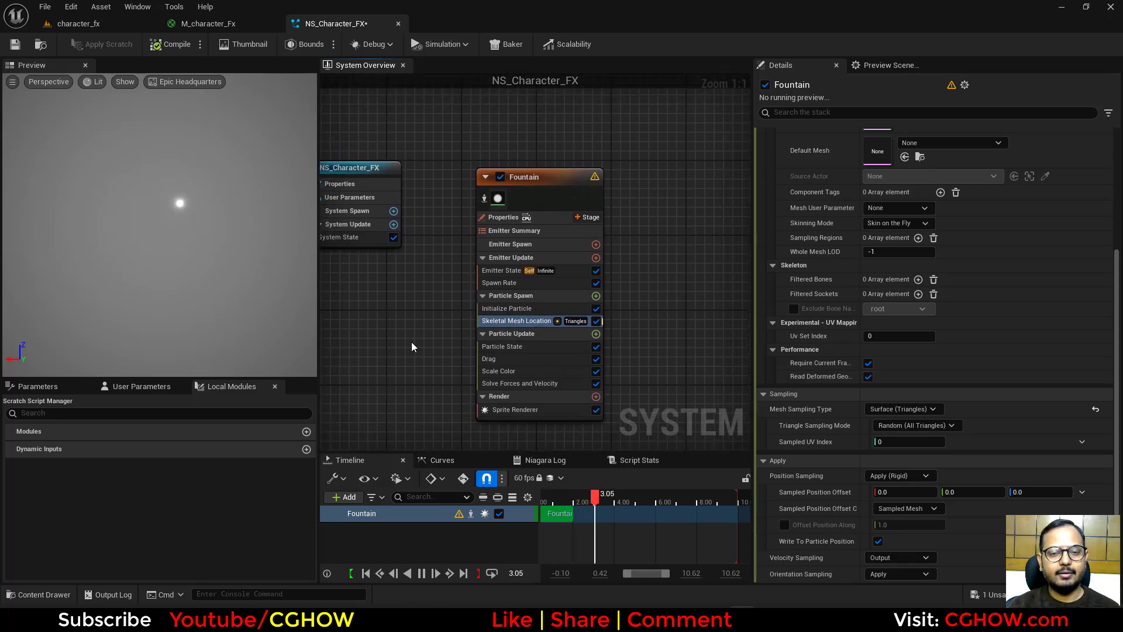
left_click(15, 46)
left_click(39, 46)
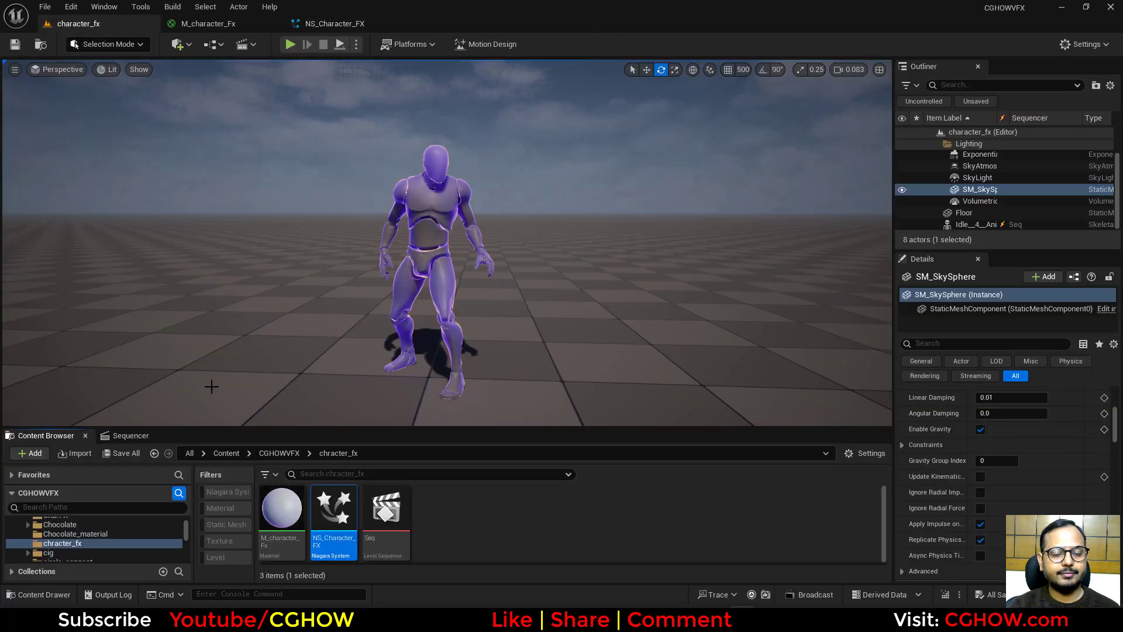
Step: Add NS_Character_FX to the level sequence, collapse the mannequin's track, and add a NiagaraComponent0 track under the new system
left_click_drag(321, 527, 84, 498)
left_click(78, 489)
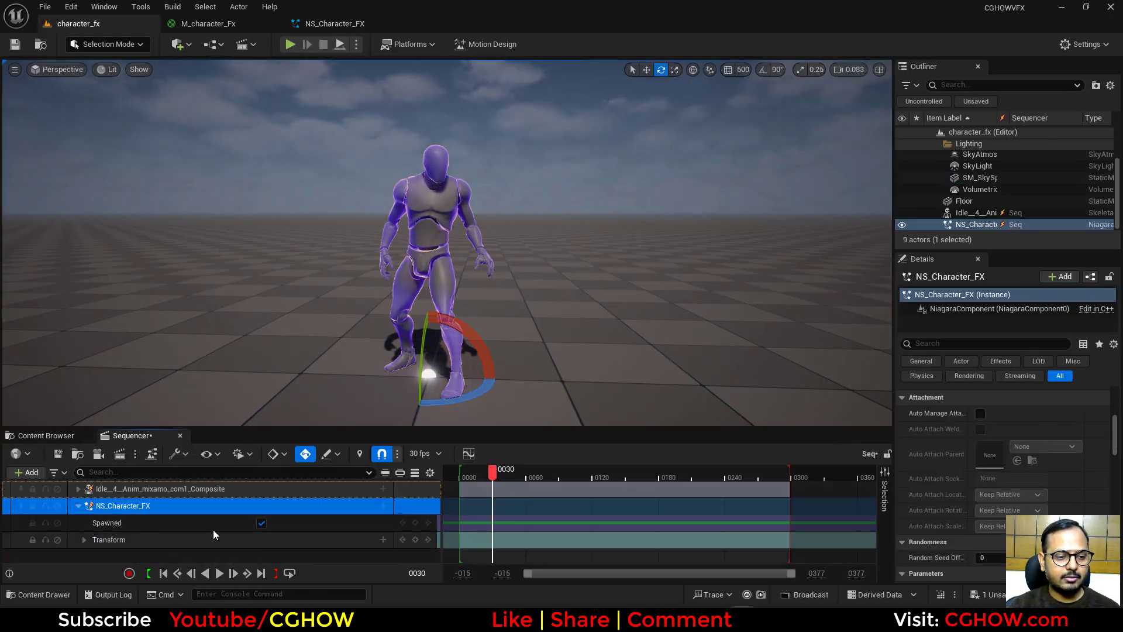
left_click(395, 506)
left_click(382, 506)
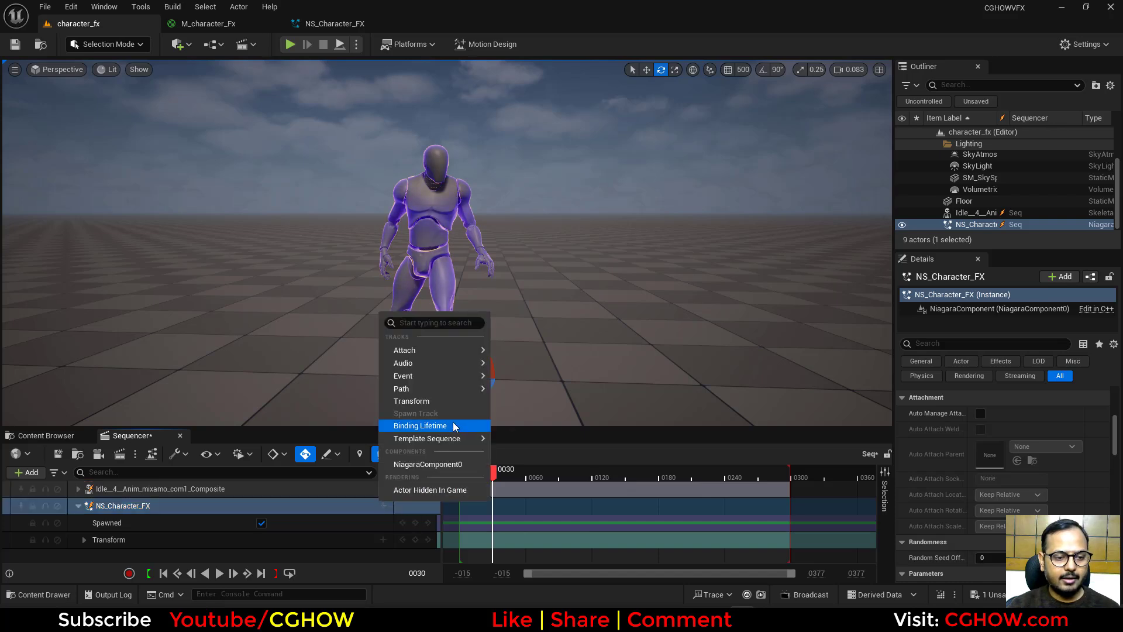
left_click(409, 464)
Step: Give NiagaraComponent0 a Niagara System Life Cycle track, align its section with frame 0, and set its age update mode to Desired Age
left_click(383, 522)
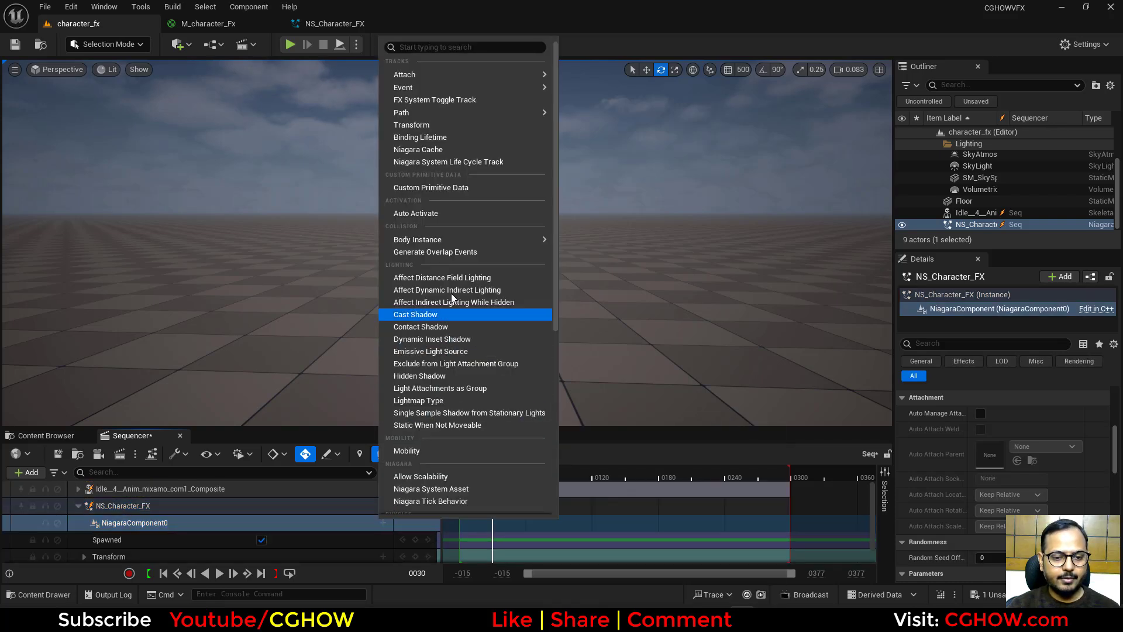
left_click(477, 161)
left_click_drag(520, 541, 487, 541)
left_click(300, 549)
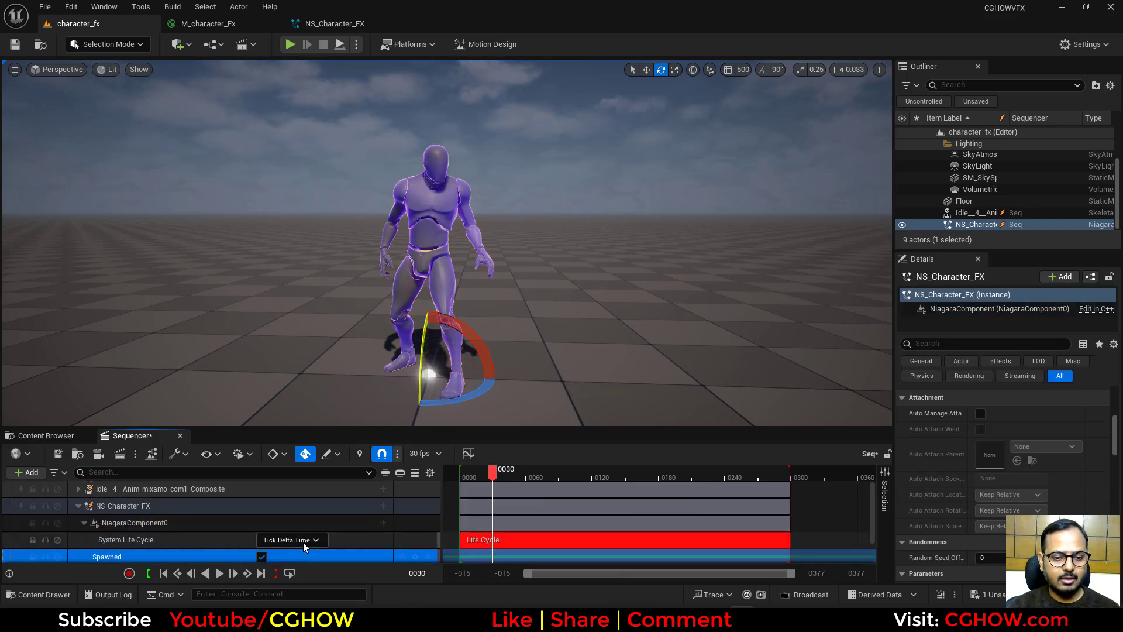
left_click(303, 540)
left_click(292, 571)
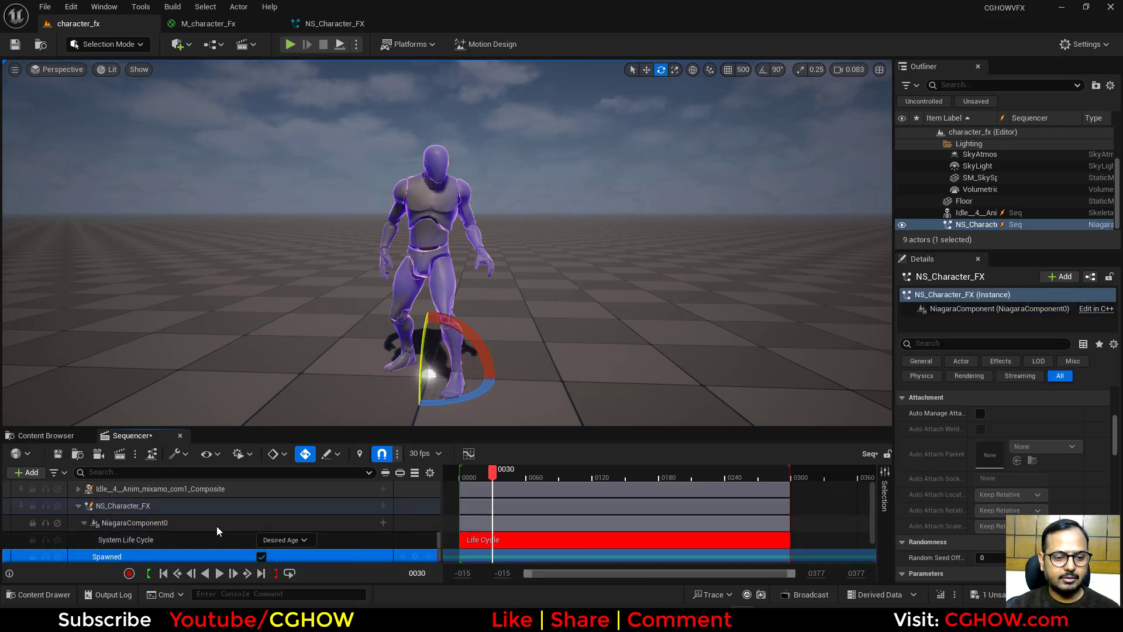
Step: Attach NS_Character_FX to the Idle__4__Anim_mixamo_com1_Composite binding in the sequence, choosing None as the socket or bone
left_click(383, 506)
mouse_move(434, 377)
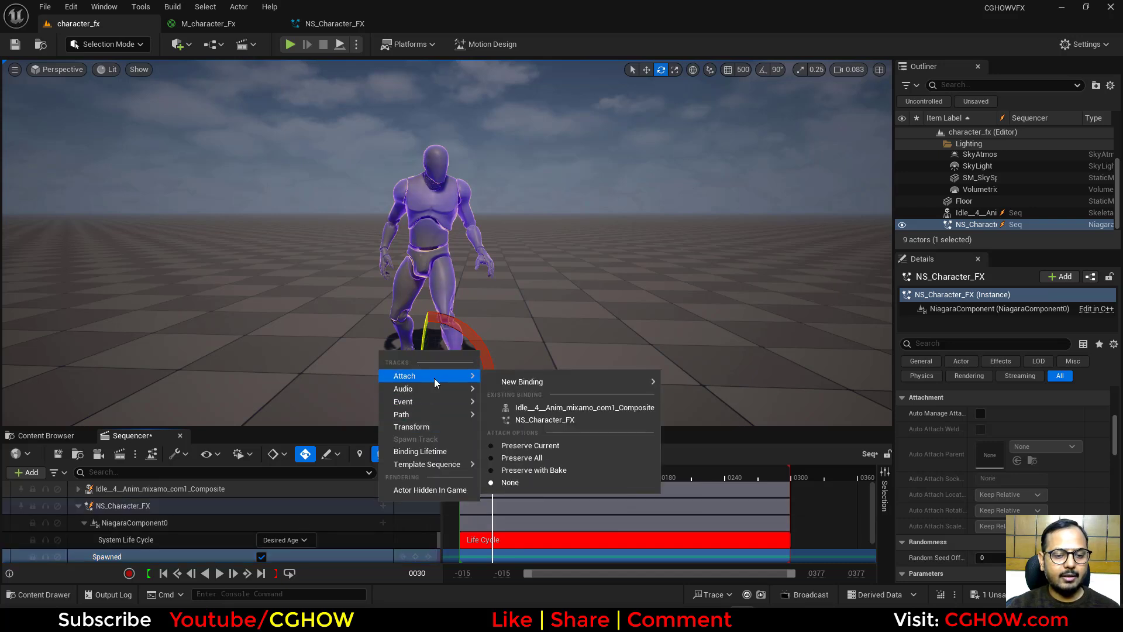
left_click(566, 407)
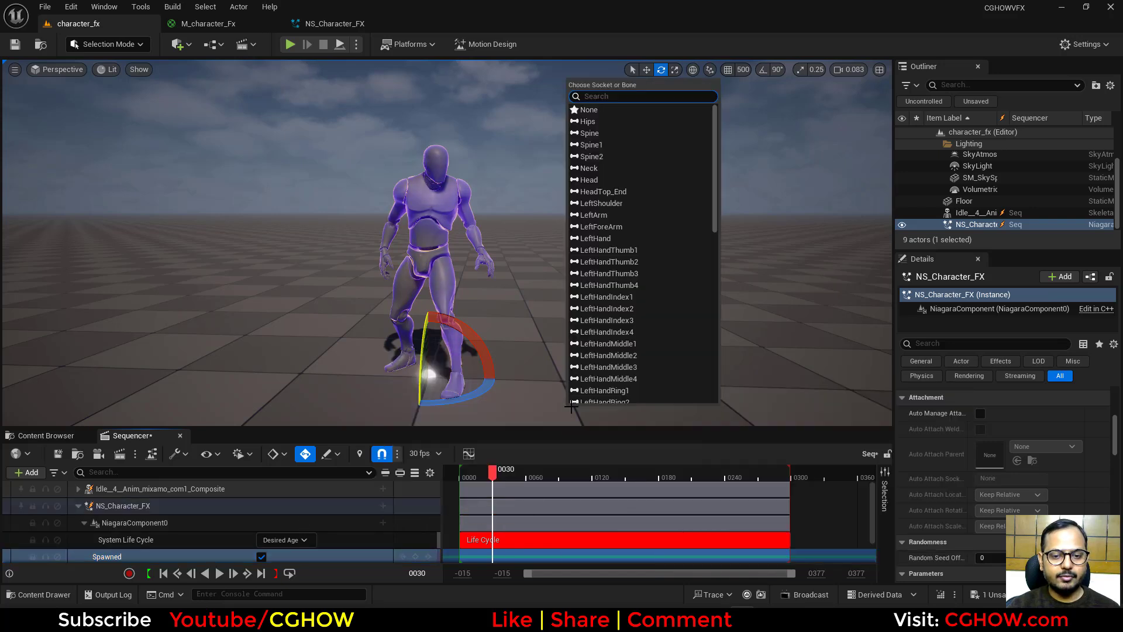
left_click(588, 110)
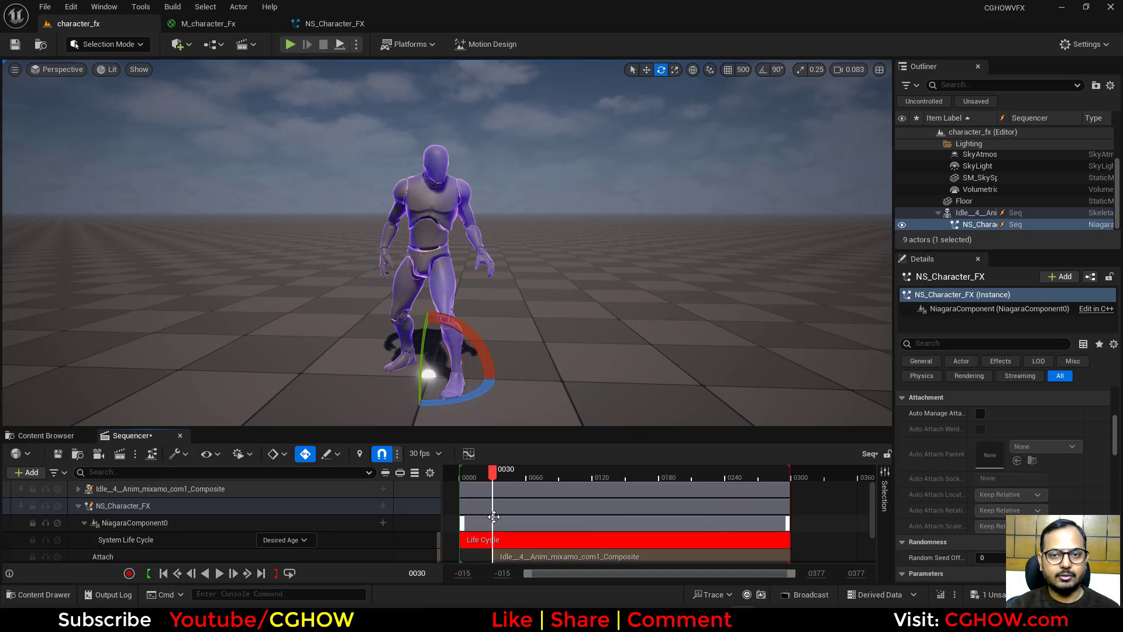
Step: Play back the sequence, extend the start of the Attach section to frame 0, and scrub the timeline to check the particles
left_click(531, 471)
left_click_drag(540, 475, 567, 472)
left_click(219, 574)
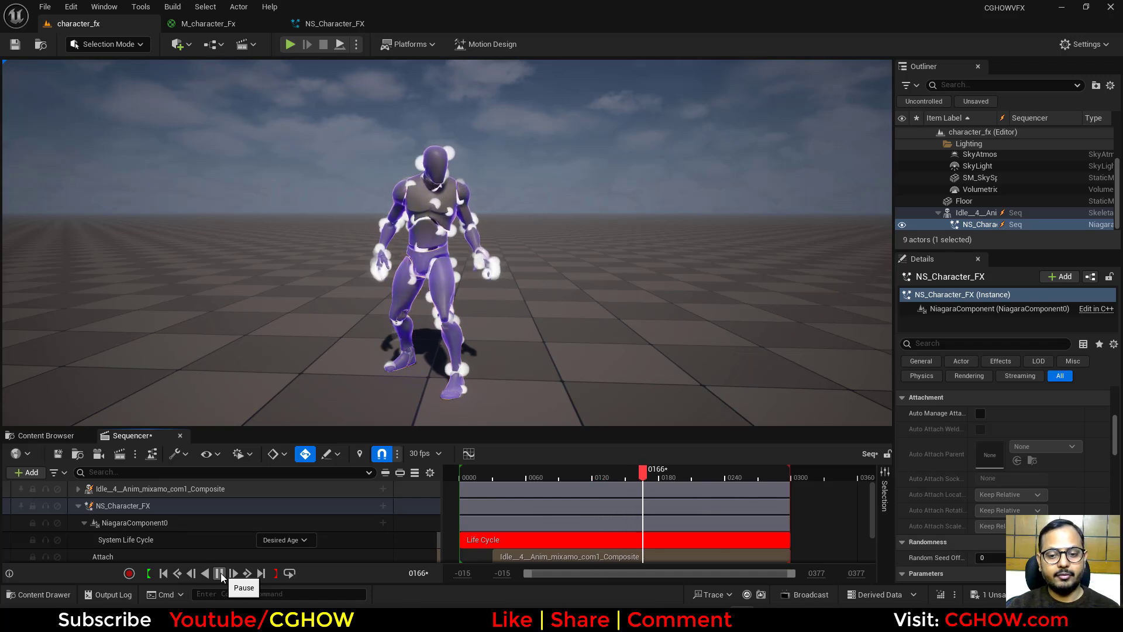
left_click(220, 573)
left_click_drag(494, 556, 460, 556)
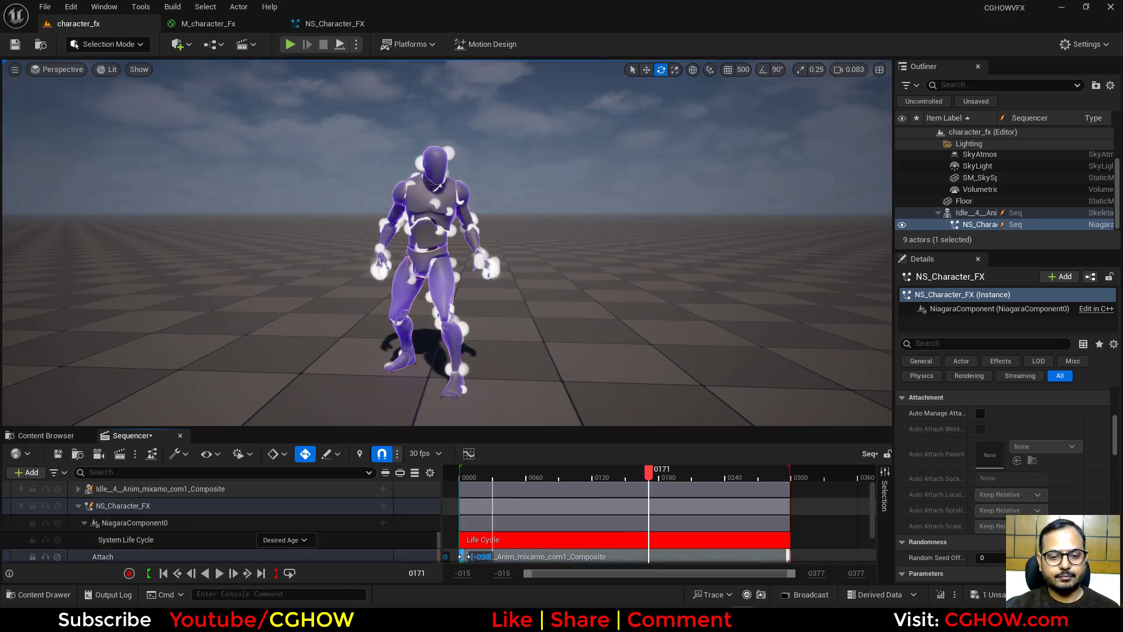
left_click(550, 475)
left_click_drag(550, 474, 619, 475)
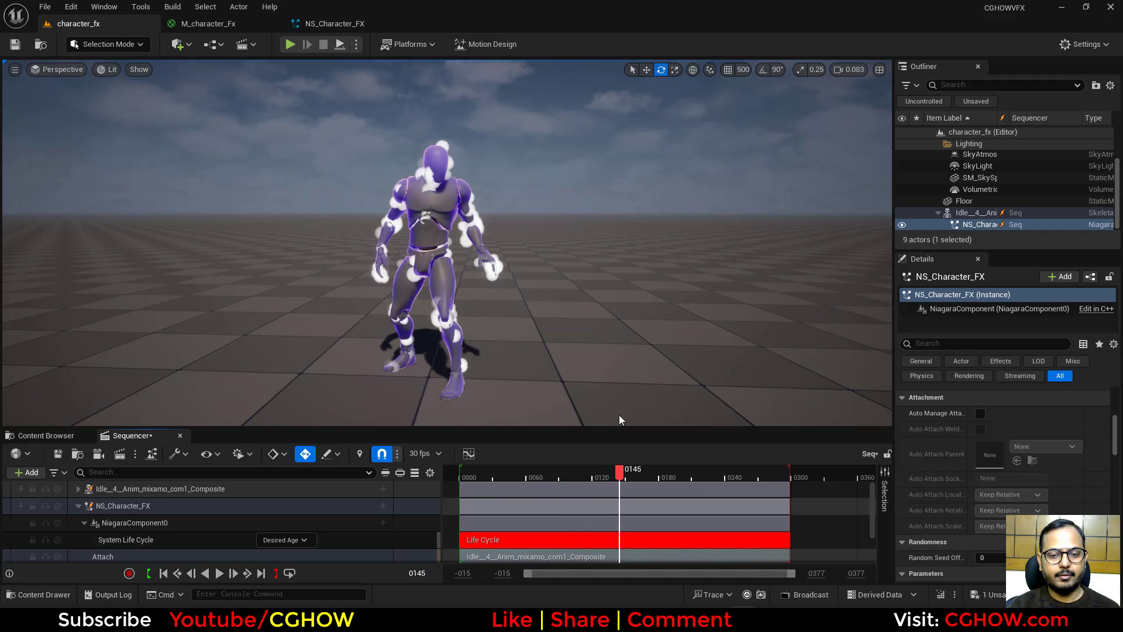
Step: Save all modified project content, including the Seq level sequence
left_click(66, 436)
left_click(128, 458)
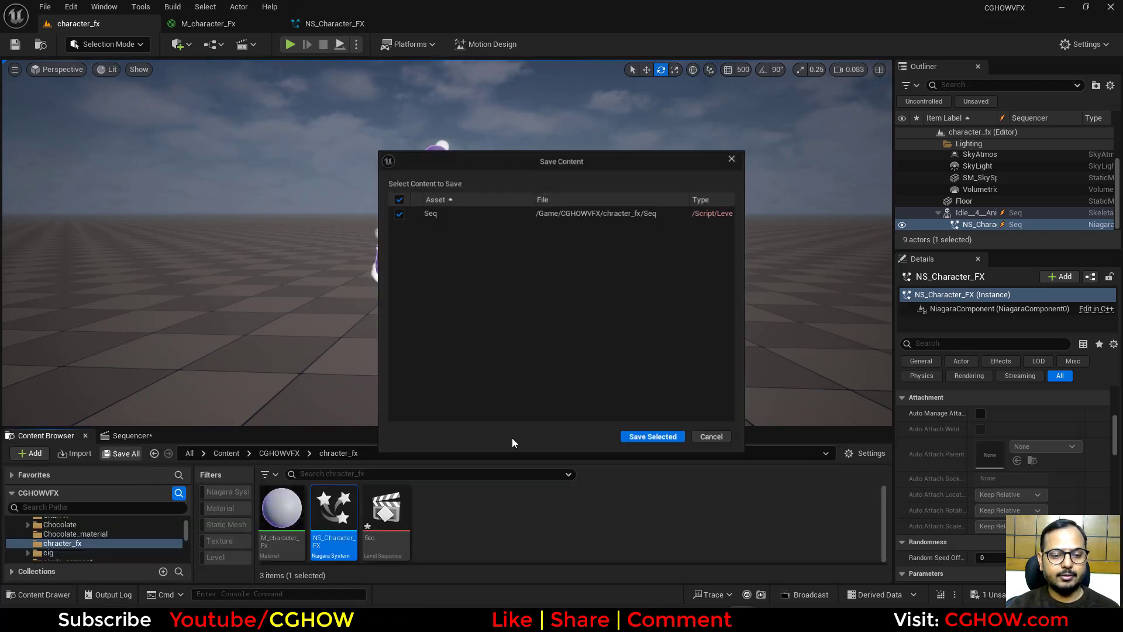
left_click(653, 440)
Step: Create a material named M_swirl in the chracter_fx folder and open it for editing
right_click(468, 522)
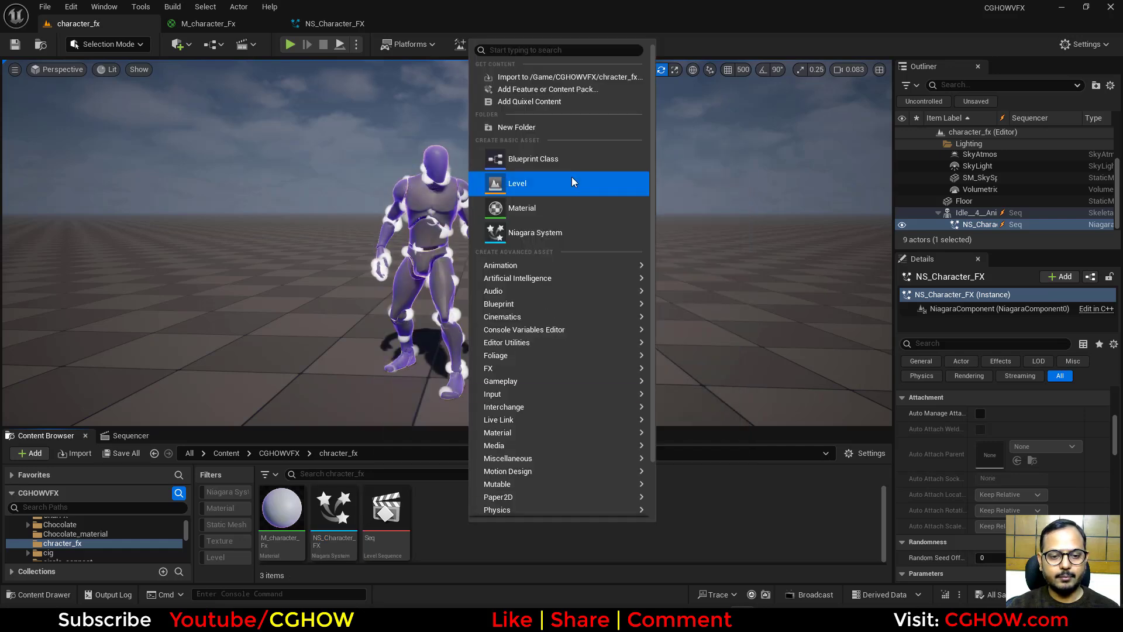
left_click(529, 209)
type("M")
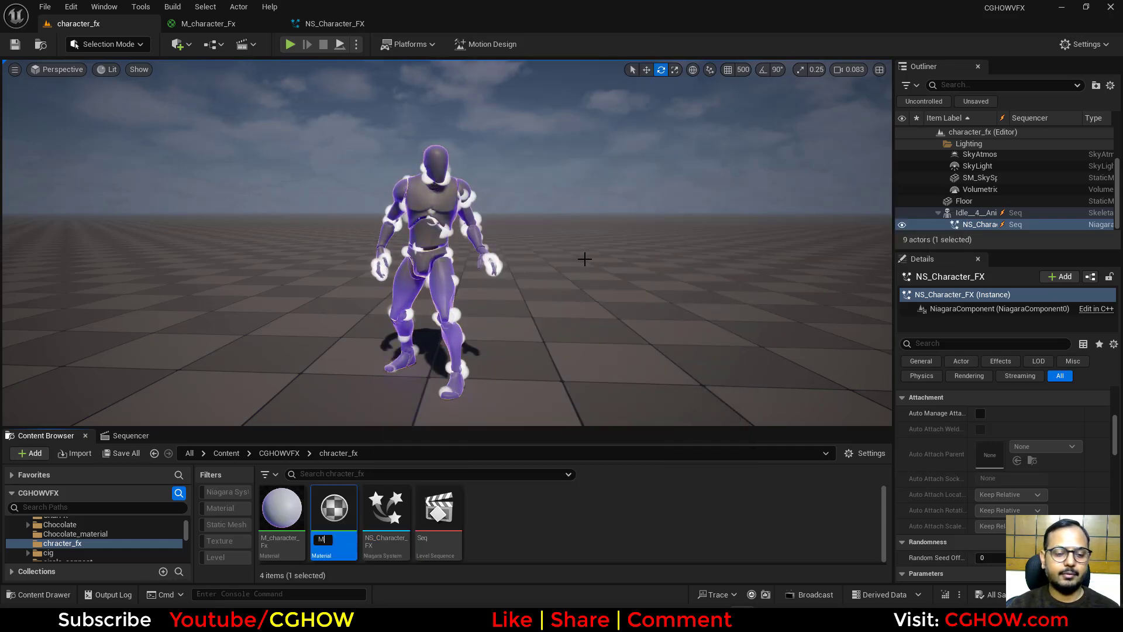
type("_w")
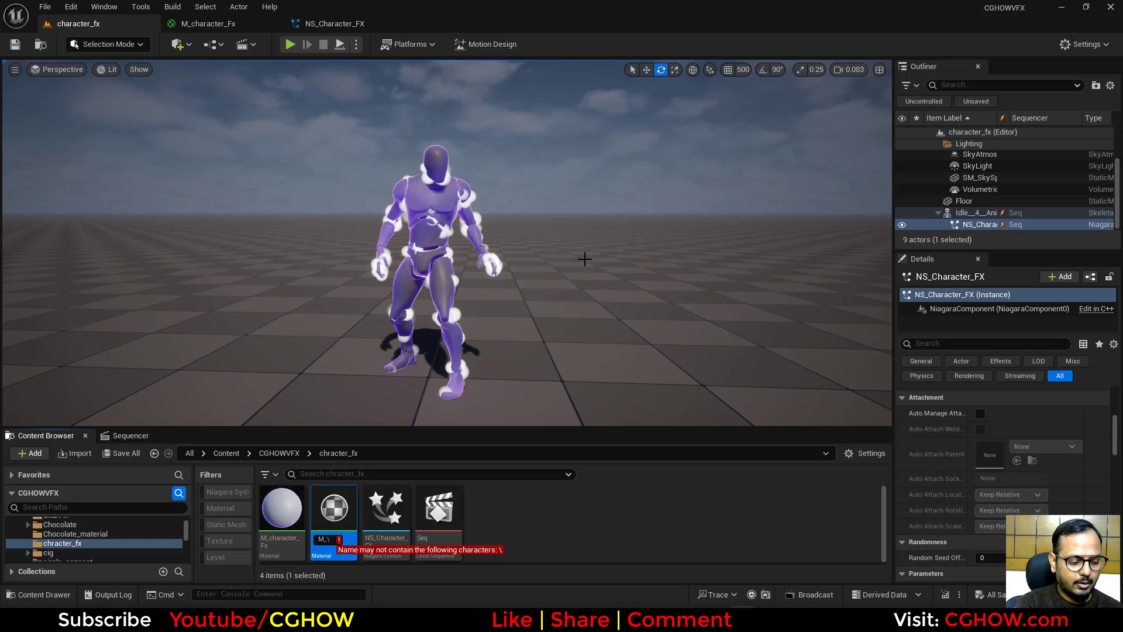
key("BackSpace")
type("swirl")
key("Return")
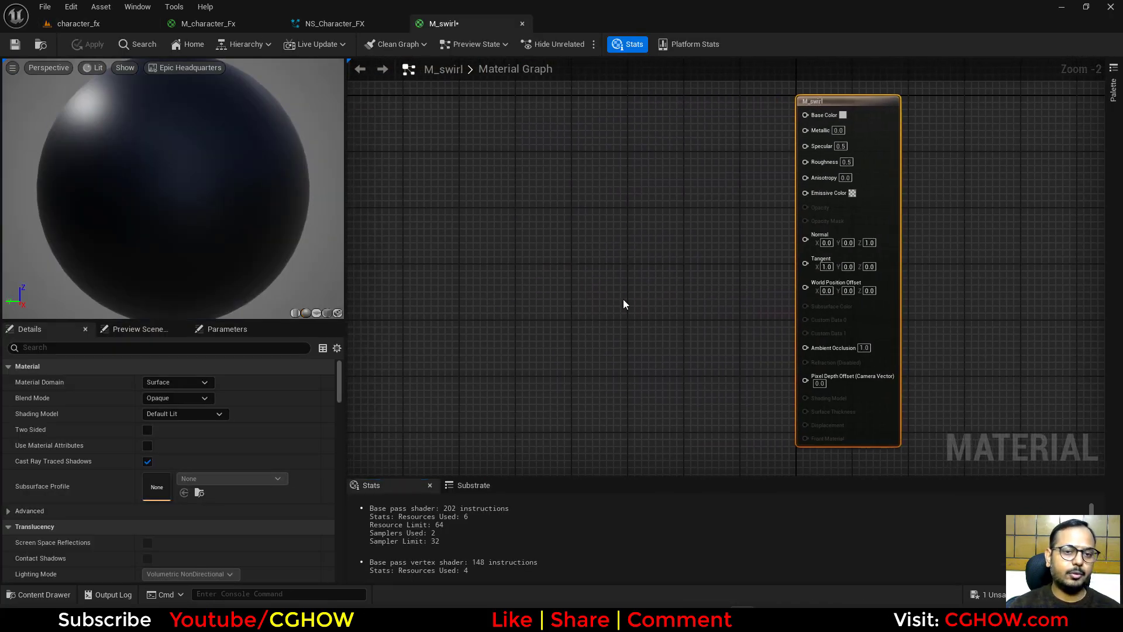
Step: Add a Texture Sample node to the M_swirl graph and assign it the T_aura texture
right_click_drag(526, 221, 612, 243)
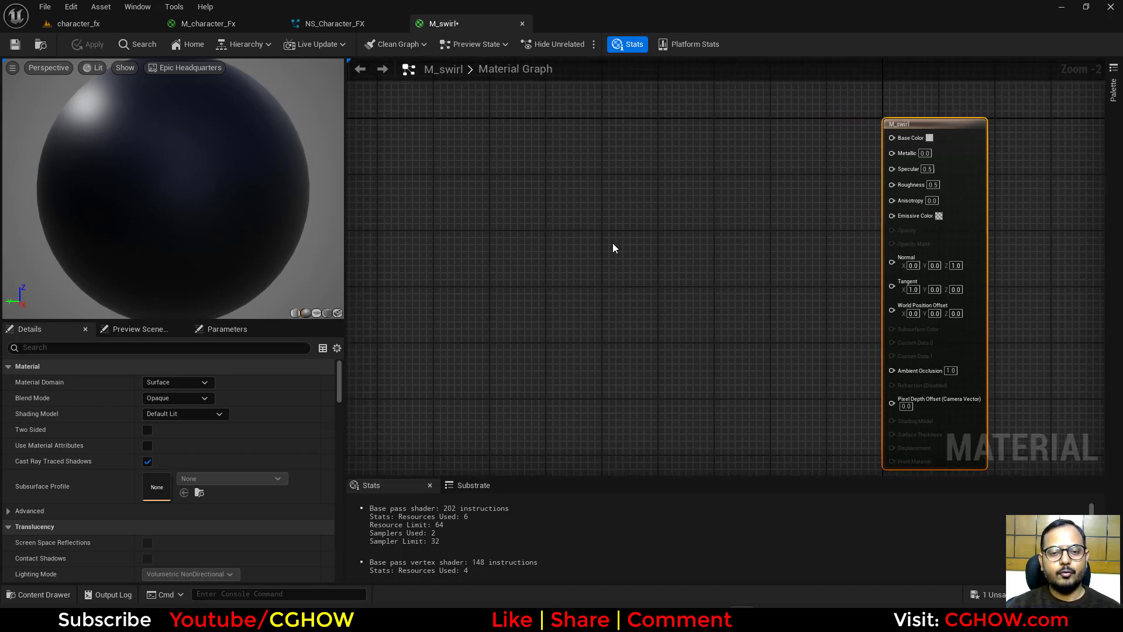
right_click_drag(566, 338, 598, 334)
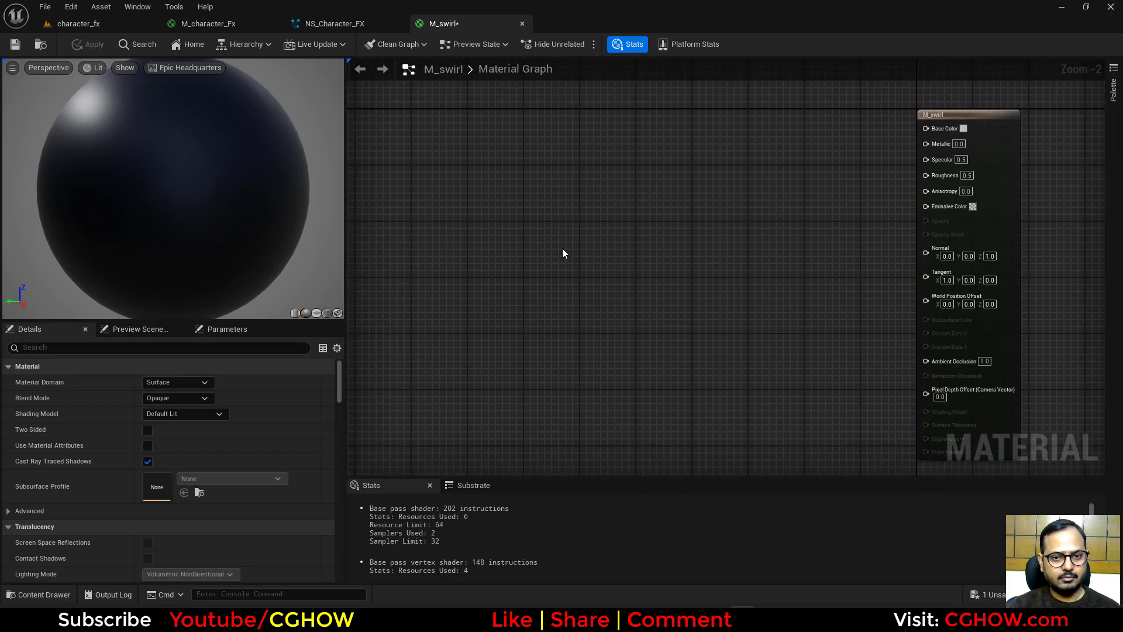
left_click(537, 212)
right_click(252, 478)
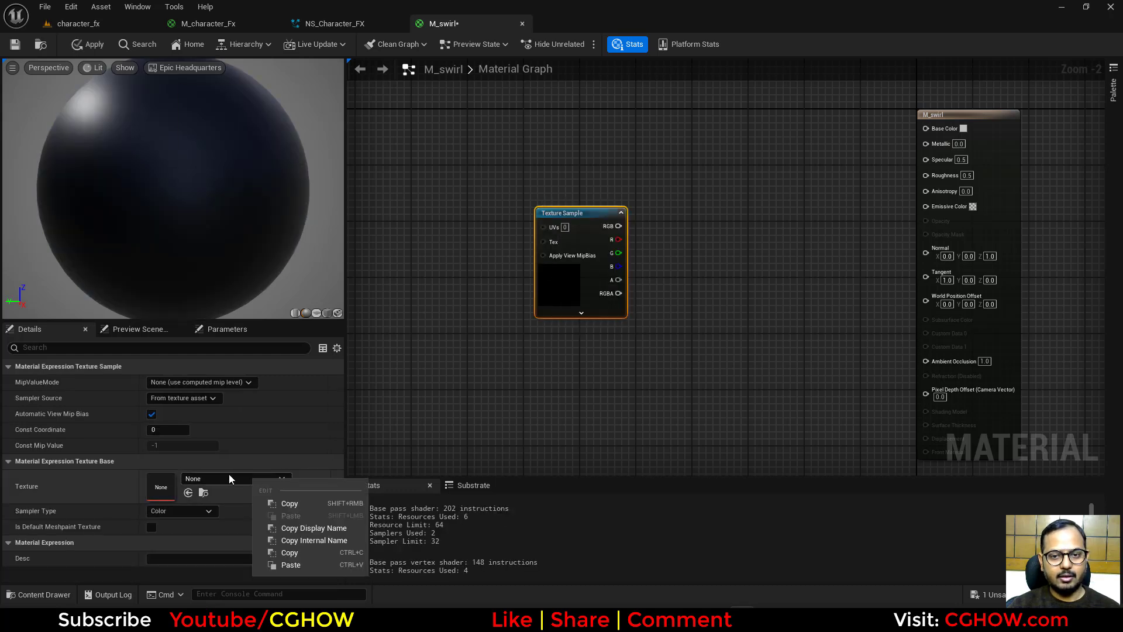
left_click(229, 478)
type("aura")
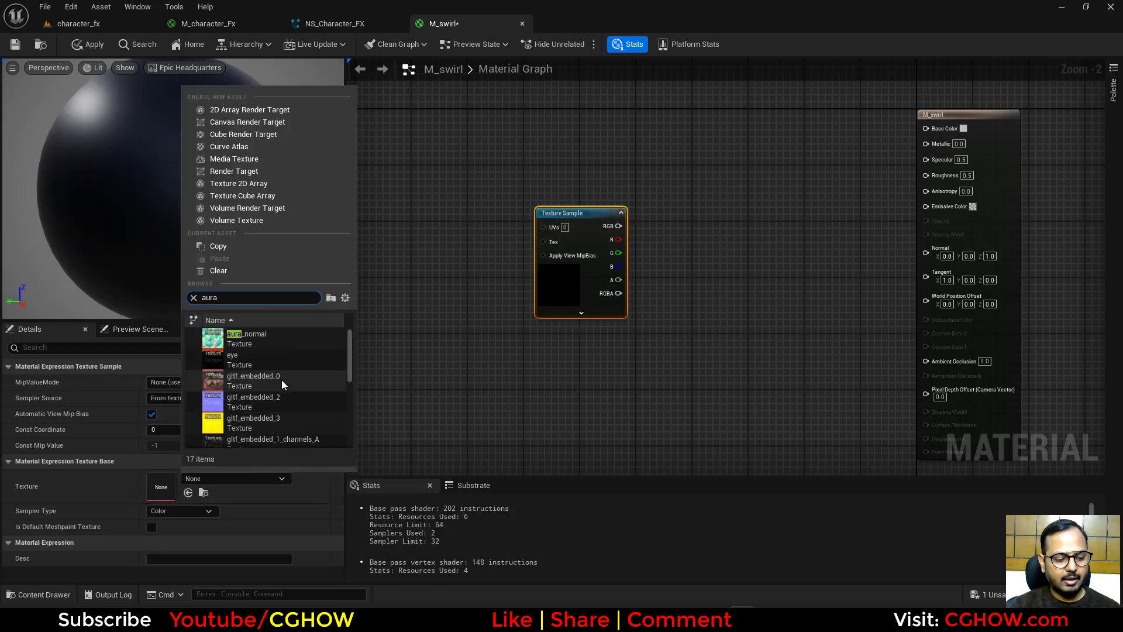
scroll(281, 374, "down", 3)
left_click(249, 360)
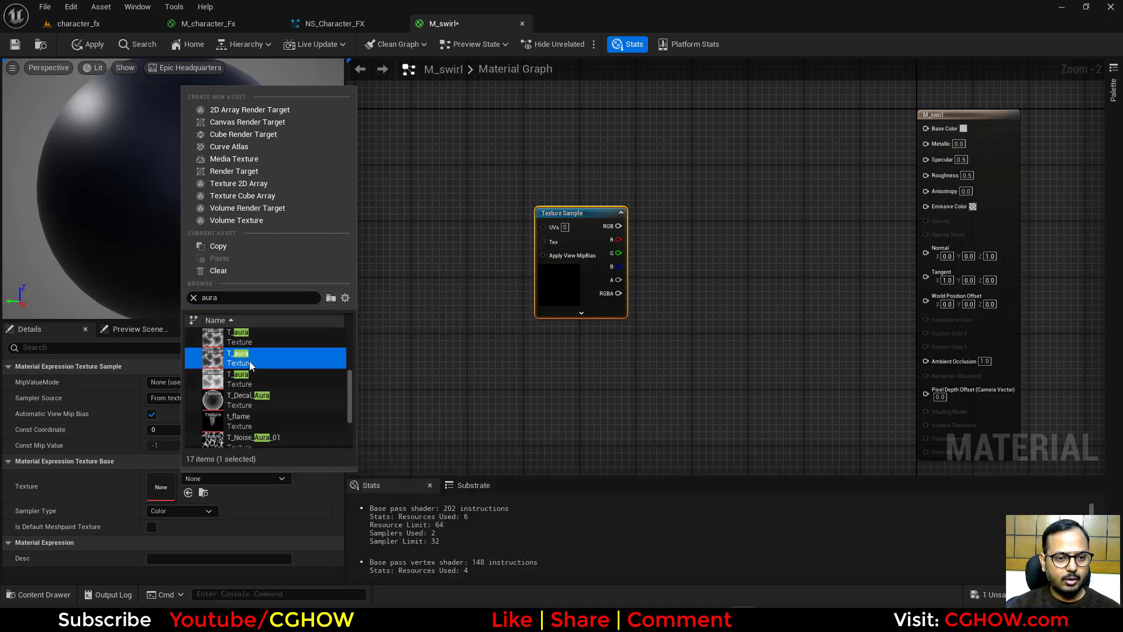
right_click_drag(535, 307, 565, 219)
Step: Add RadialGradientExponential and Multiply nodes, and multiply the Texture Sample's R output by the radial gradient
right_click(536, 313)
type("radial")
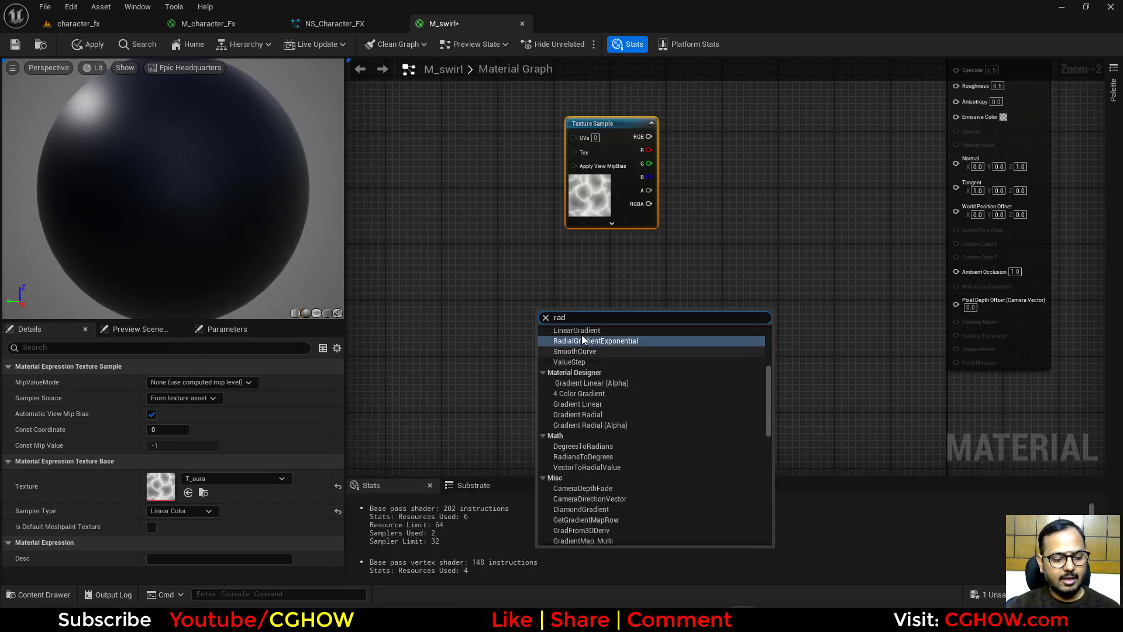
left_click(587, 341)
right_click_drag(715, 211, 642, 286)
key("m")
left_click(642, 286)
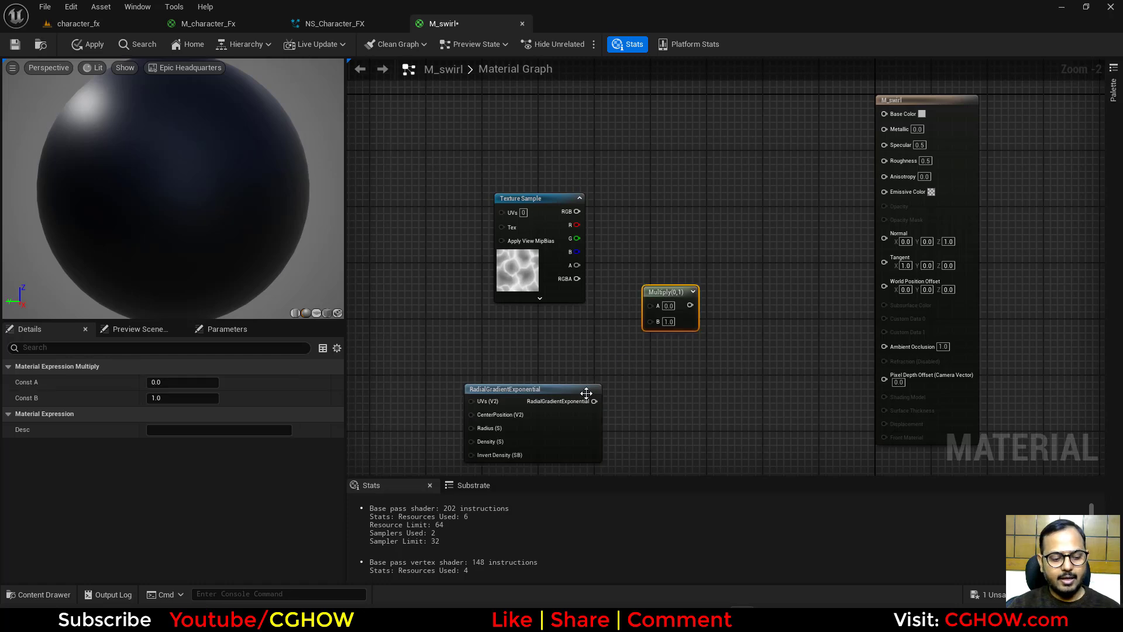
left_click_drag(650, 321, 651, 321)
left_click_drag(646, 306, 591, 233)
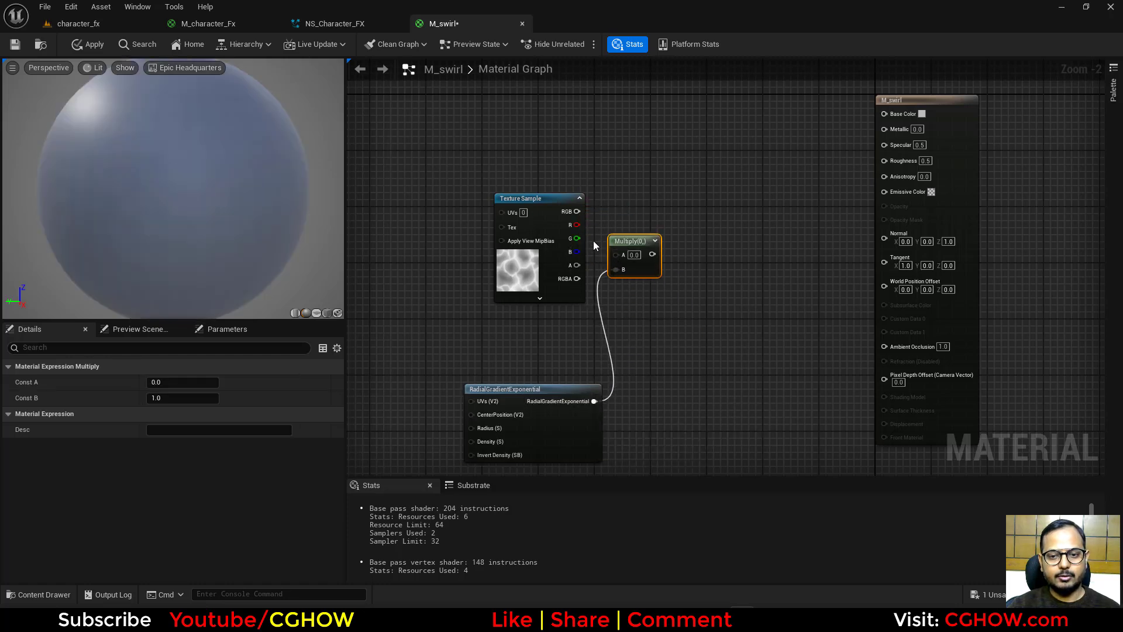
Step: Preview the Multiply node's result on a plane mesh
key("space")
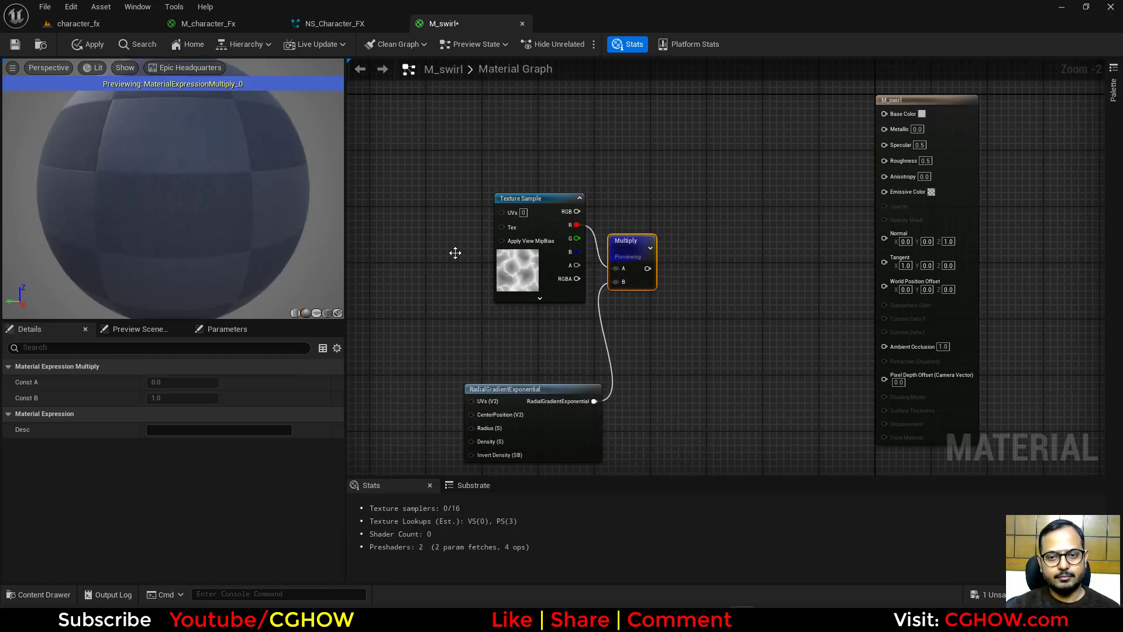
left_click(316, 313)
right_click_drag(513, 334, 670, 351)
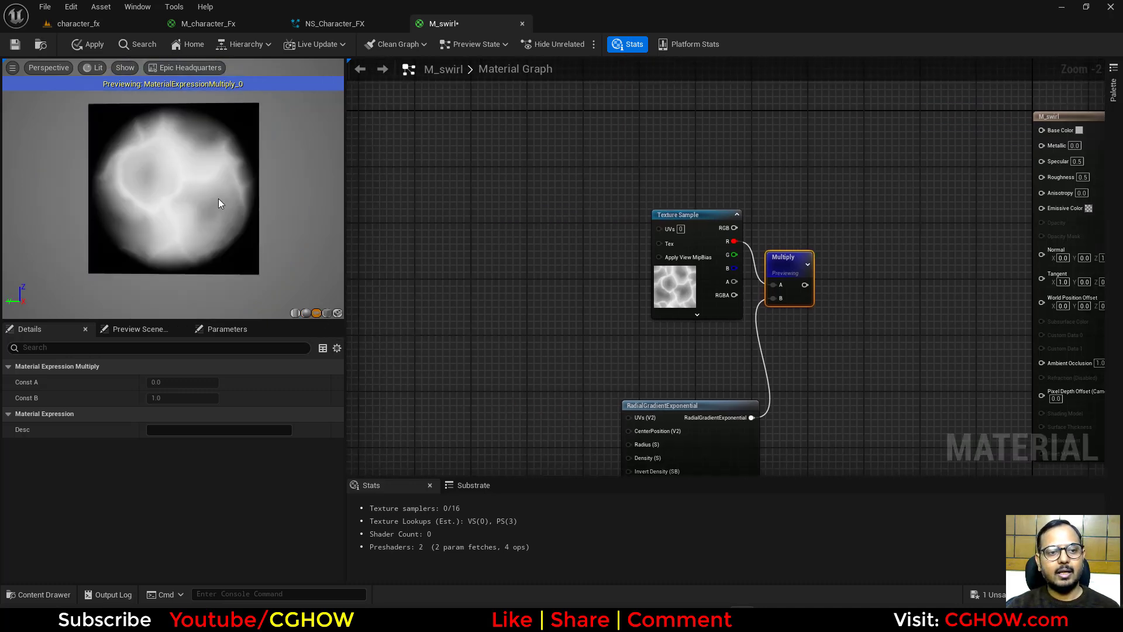
right_click_drag(451, 351, 534, 358)
right_click(520, 234)
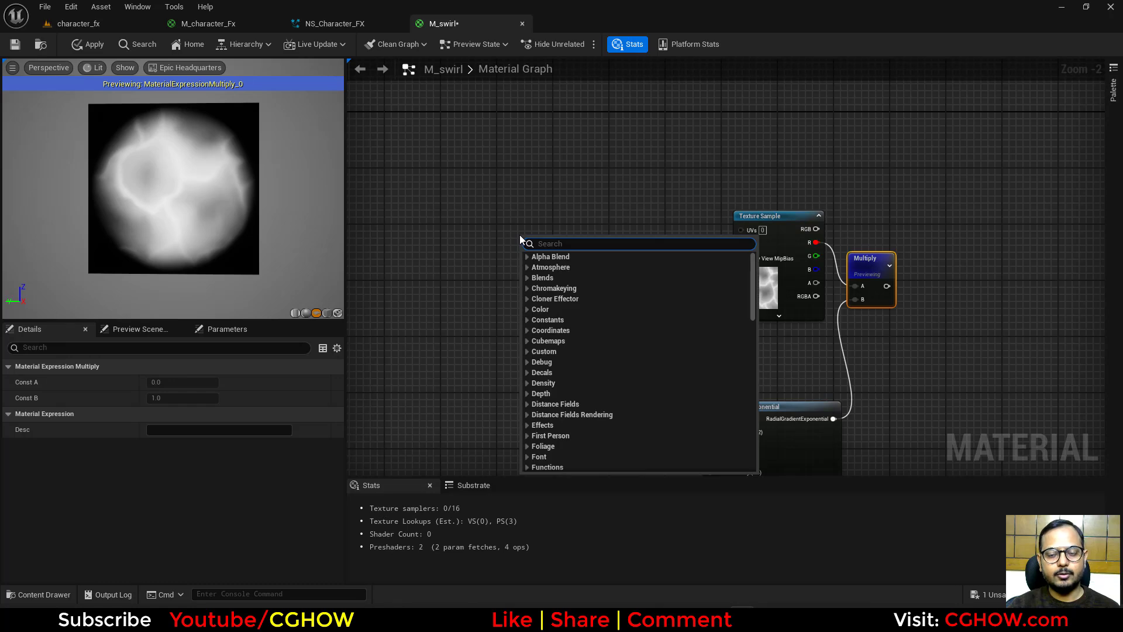
type("cusr")
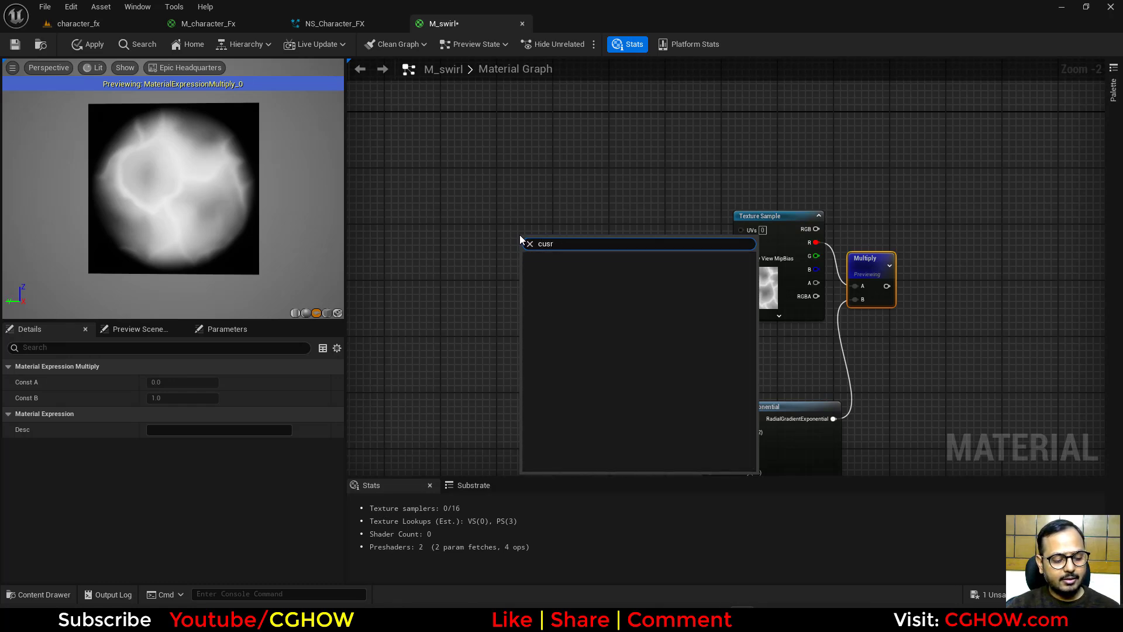
left_click(490, 241)
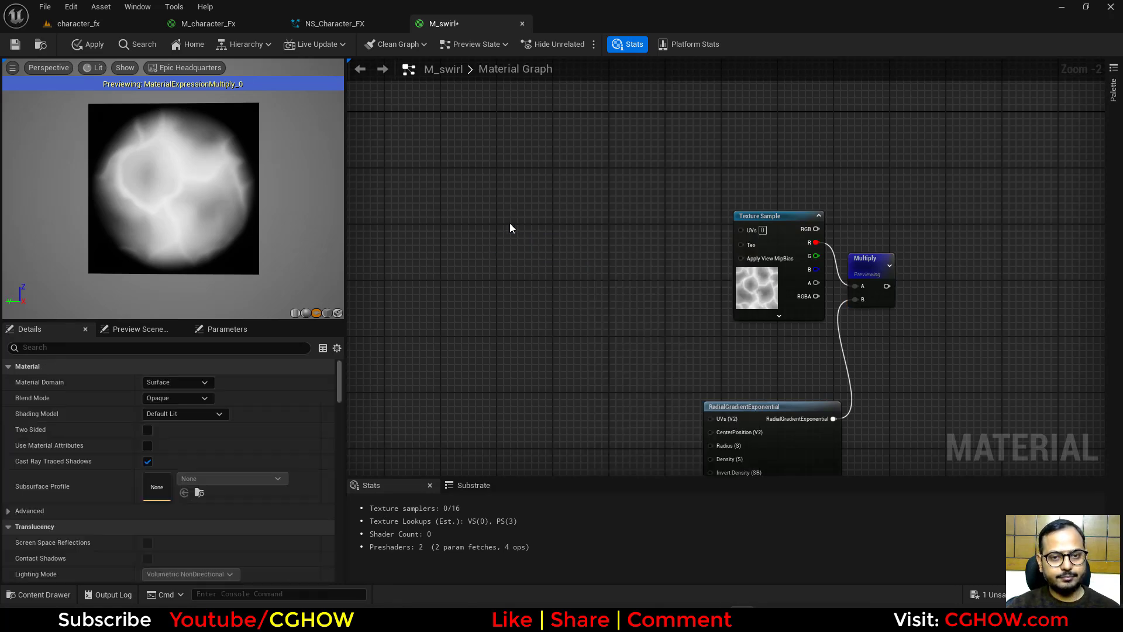
right_click(510, 223)
type("curto")
left_click(491, 207)
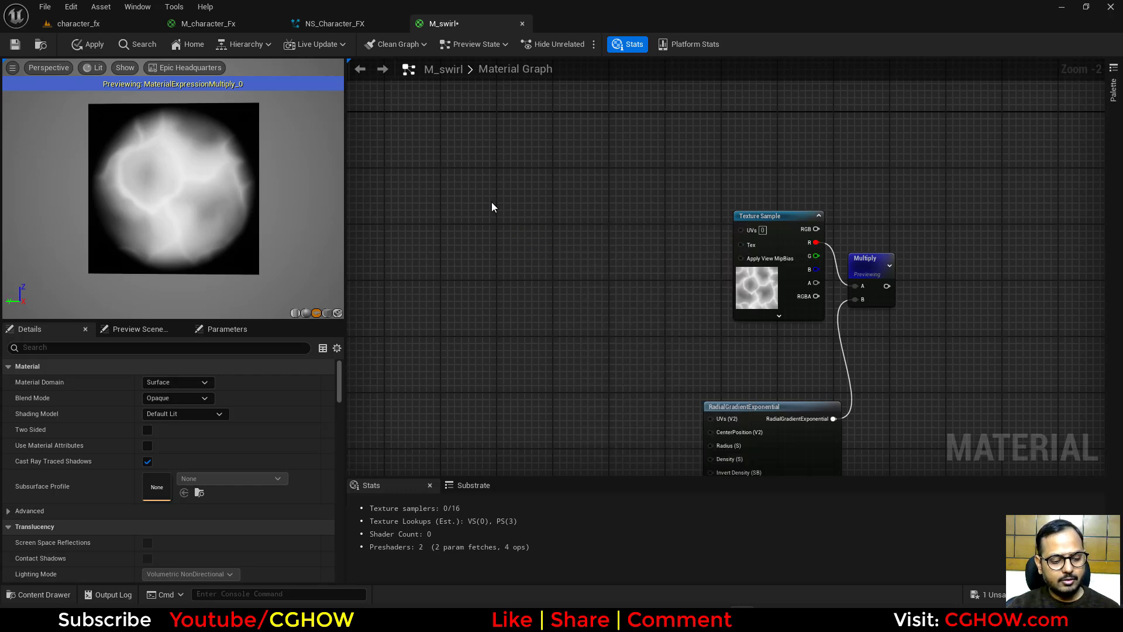
Step: Add a CustomRotator node and connect its Rotated Values to the Texture Sample's UVs
right_click(491, 207)
type("custom")
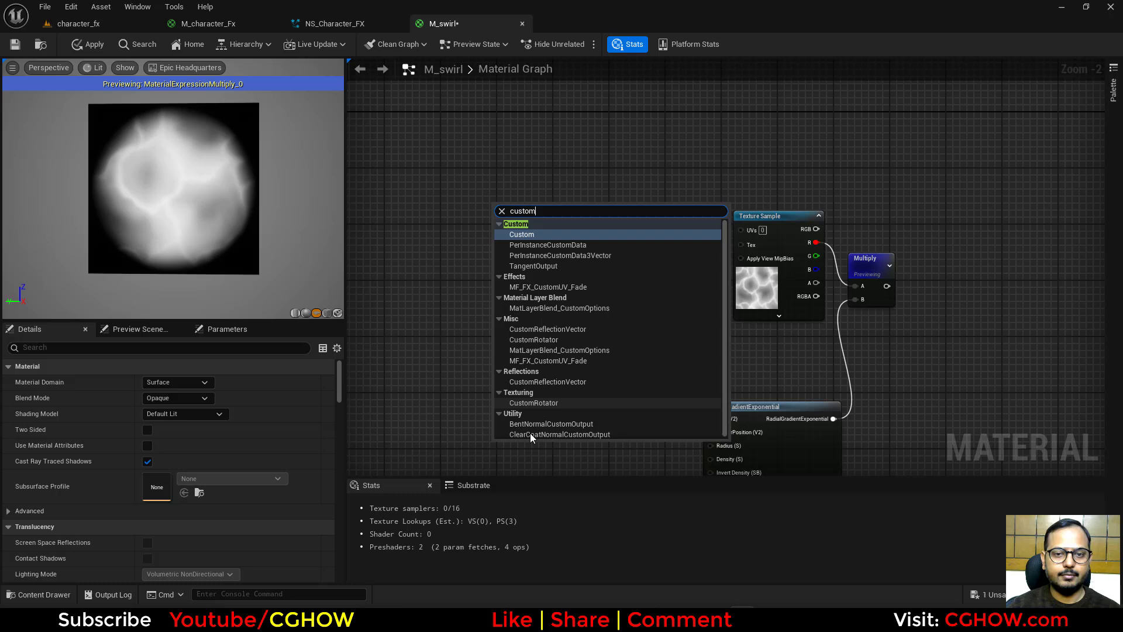
left_click(550, 402)
left_click_drag(738, 229, 741, 230)
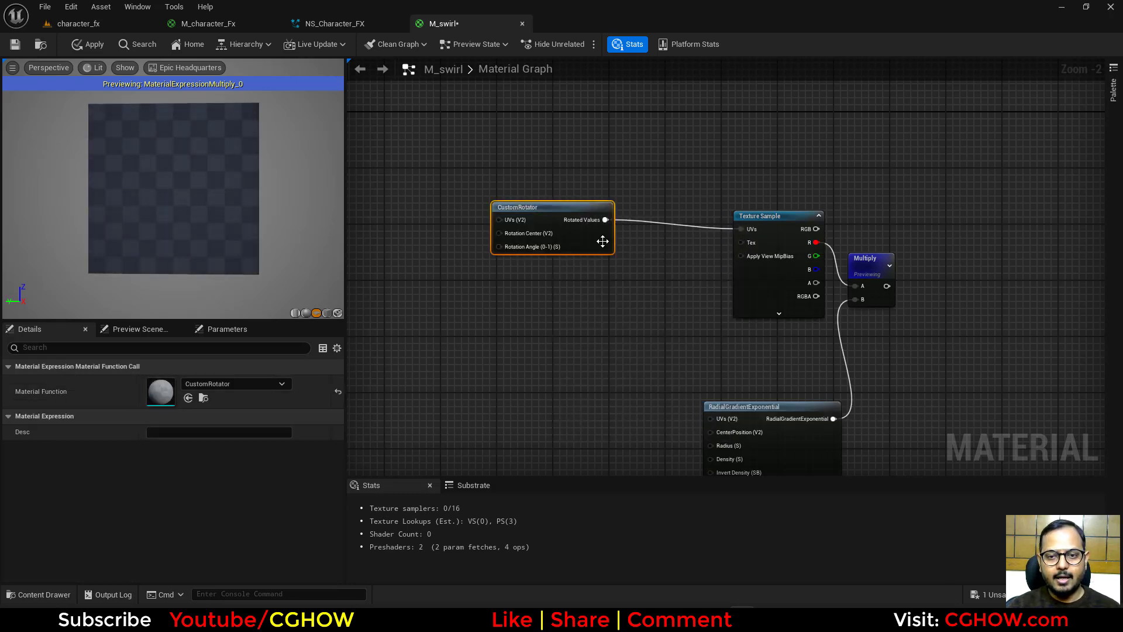
left_click_drag(602, 241, 649, 256)
Step: Feed a TexCoord node into the CustomRotator's UVs and a constant of 0.5 into its Rotation Center
right_click_drag(483, 264, 564, 262)
key("u")
left_click(494, 214)
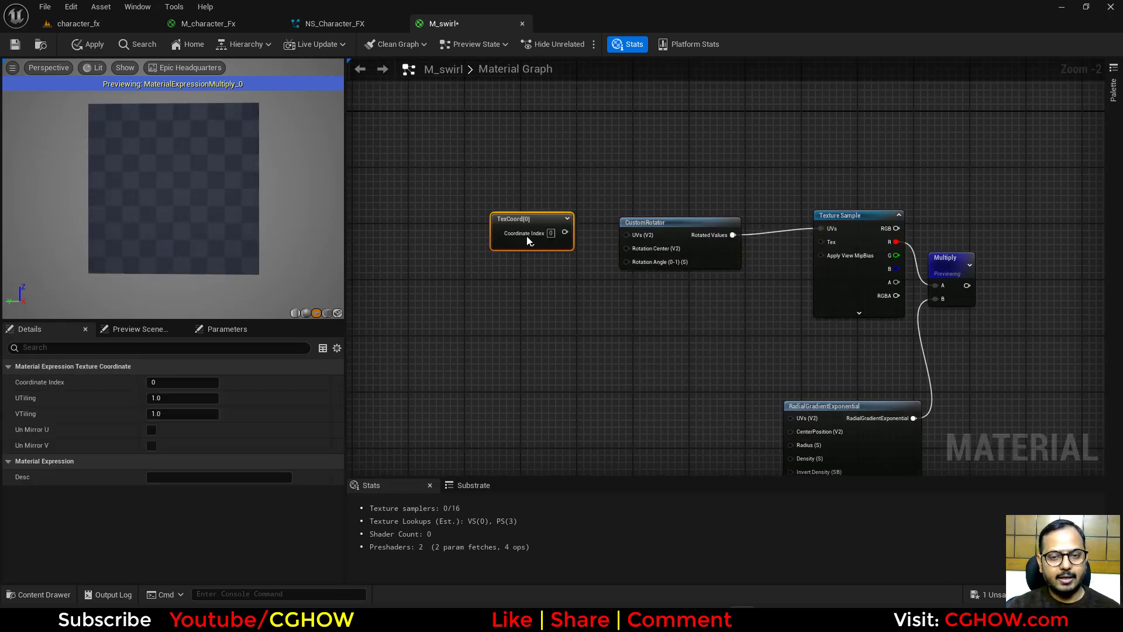
left_click_drag(565, 232, 627, 235)
key("1")
left_click(537, 257)
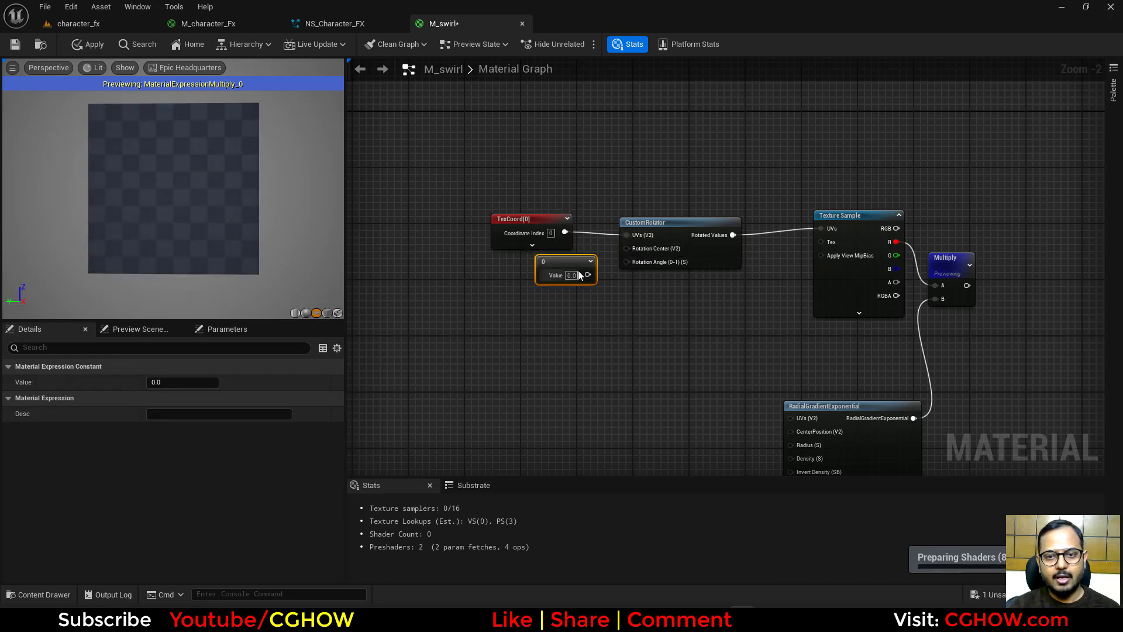
left_click_drag(587, 275, 627, 249)
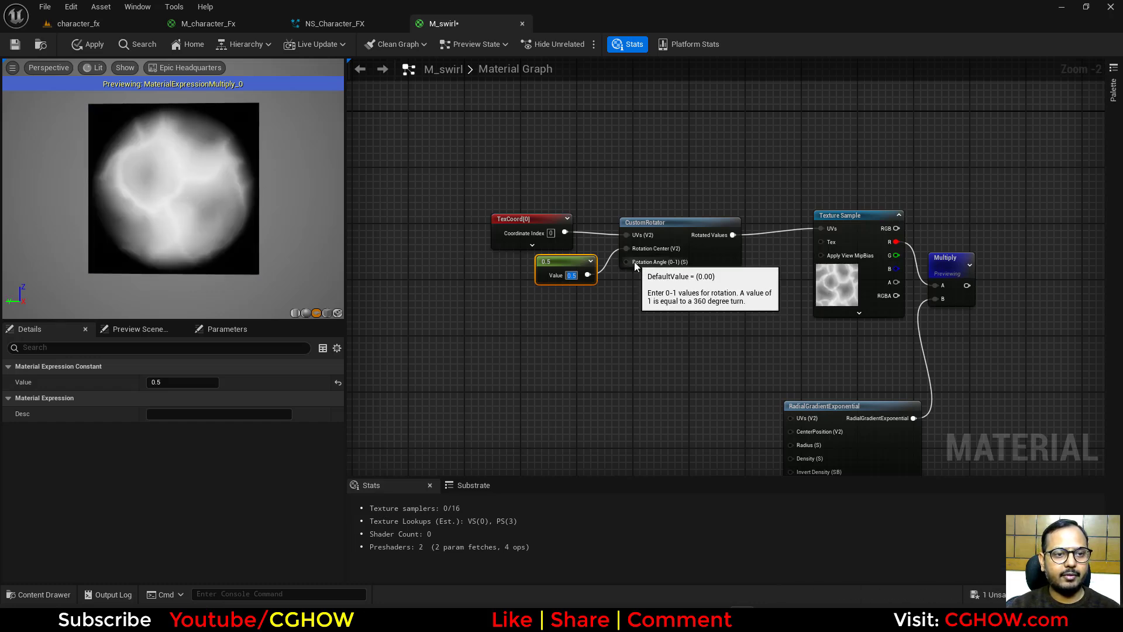
Step: Try driving the CustomRotator's Rotation Angle with a Time node, and delete that node
scroll(625, 266, "up", 2)
right_click_drag(603, 329, 521, 350)
right_click(521, 350)
type("time")
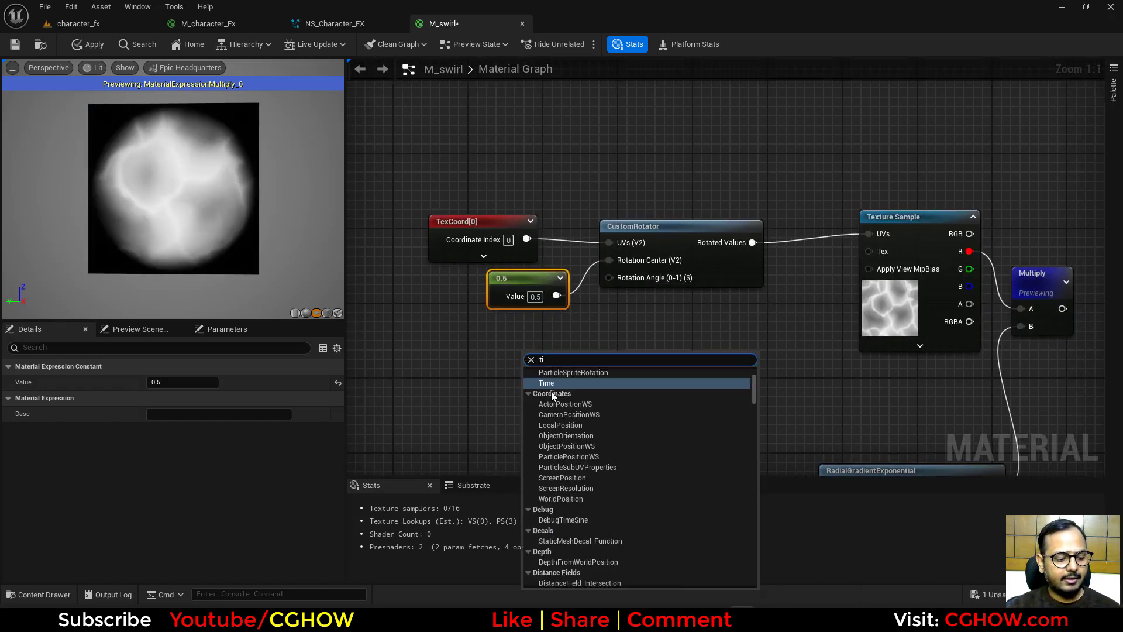
left_click(560, 387)
left_click_drag(570, 383, 623, 279)
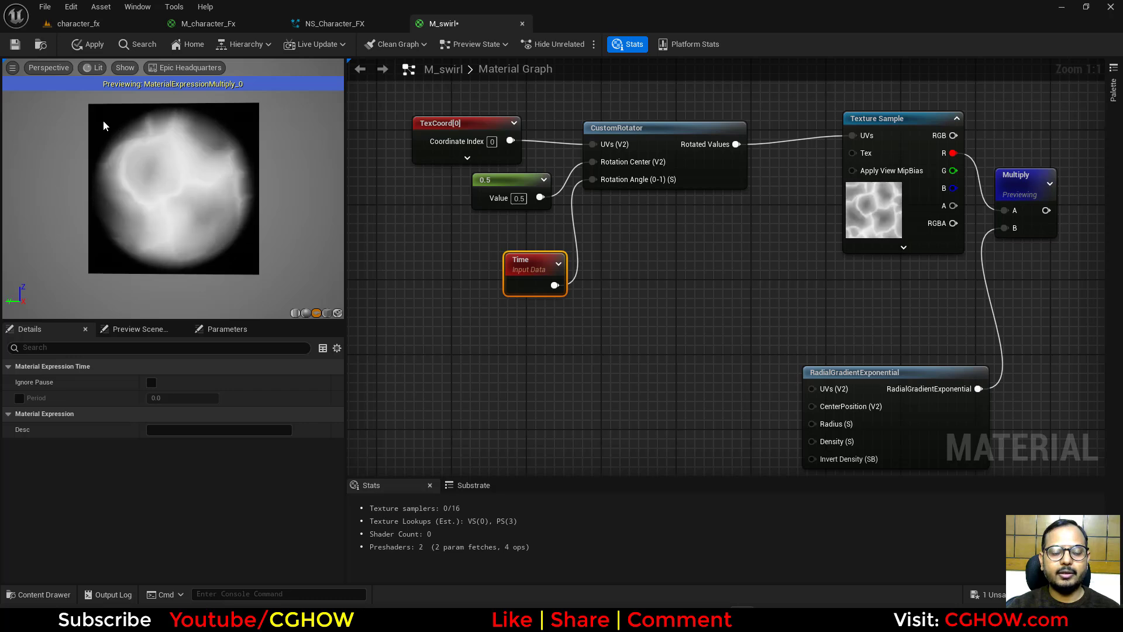
right_click_drag(645, 338, 648, 397)
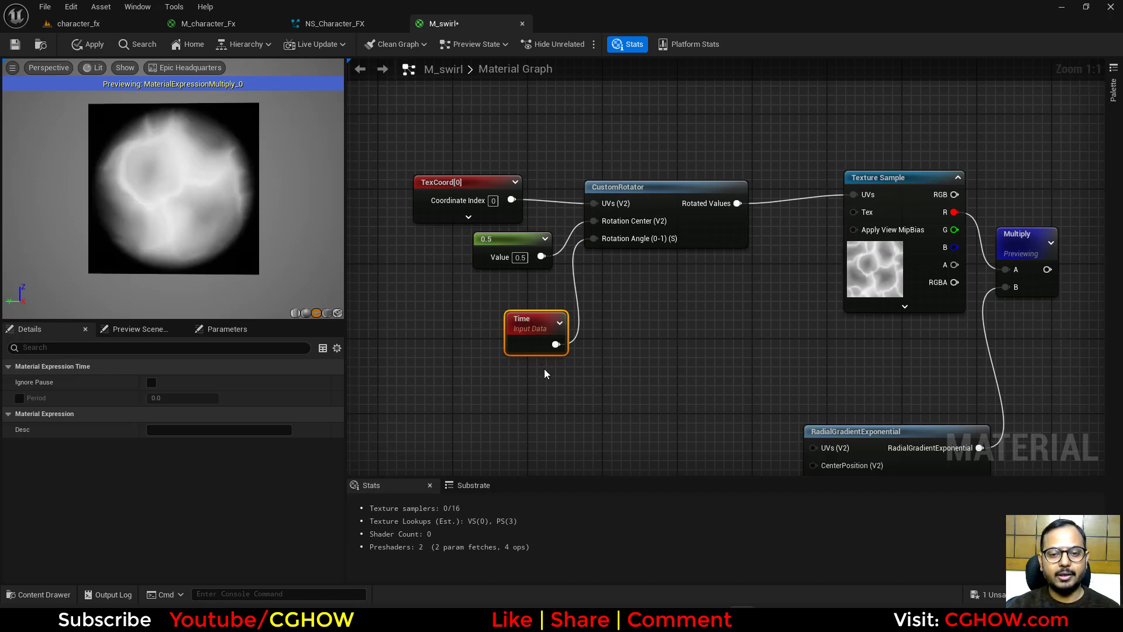
key("Delete")
Step: Add a second RadialGradientExponential node and connect its output to the CustomRotator's Rotation Angle
right_click(429, 309)
type("rad")
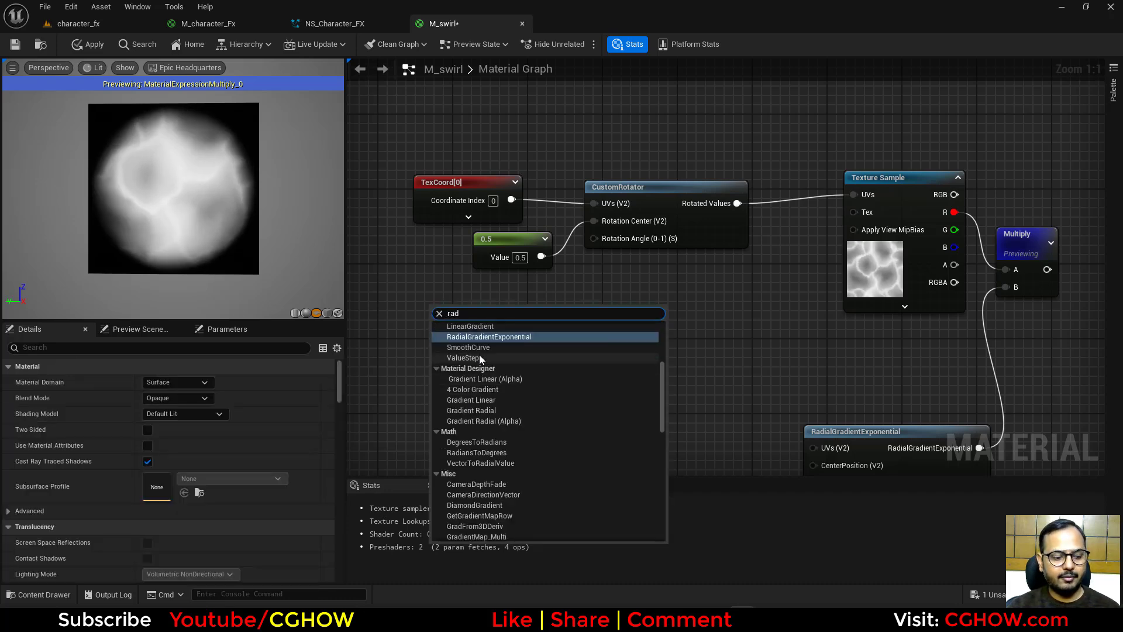
left_click(602, 347)
left_click_drag(606, 328, 594, 238)
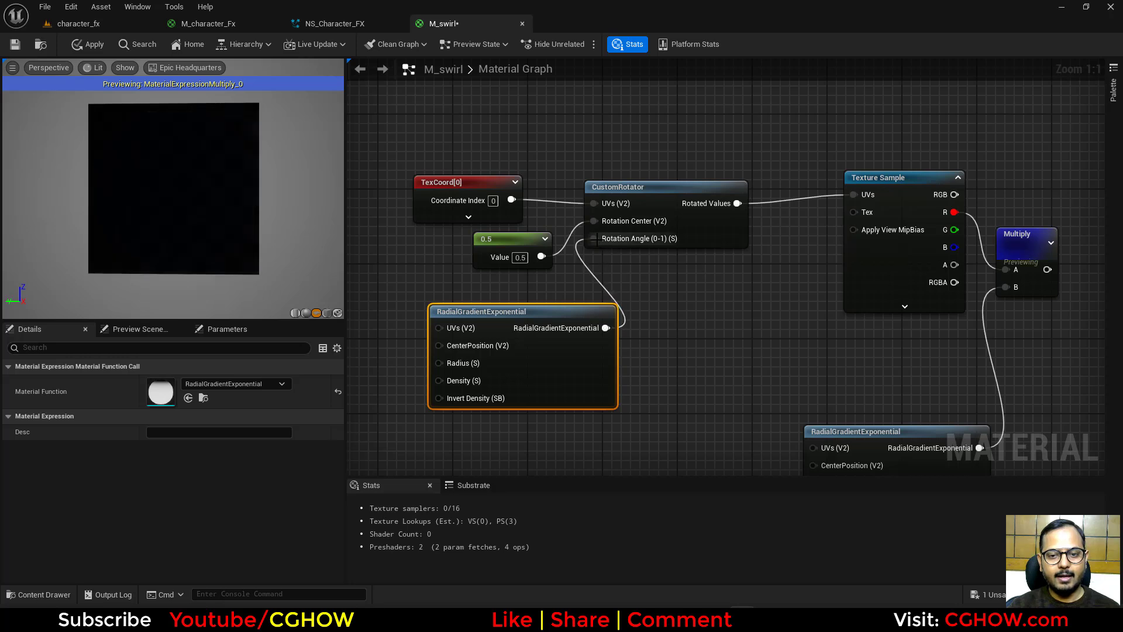
left_click_drag(563, 375, 531, 381)
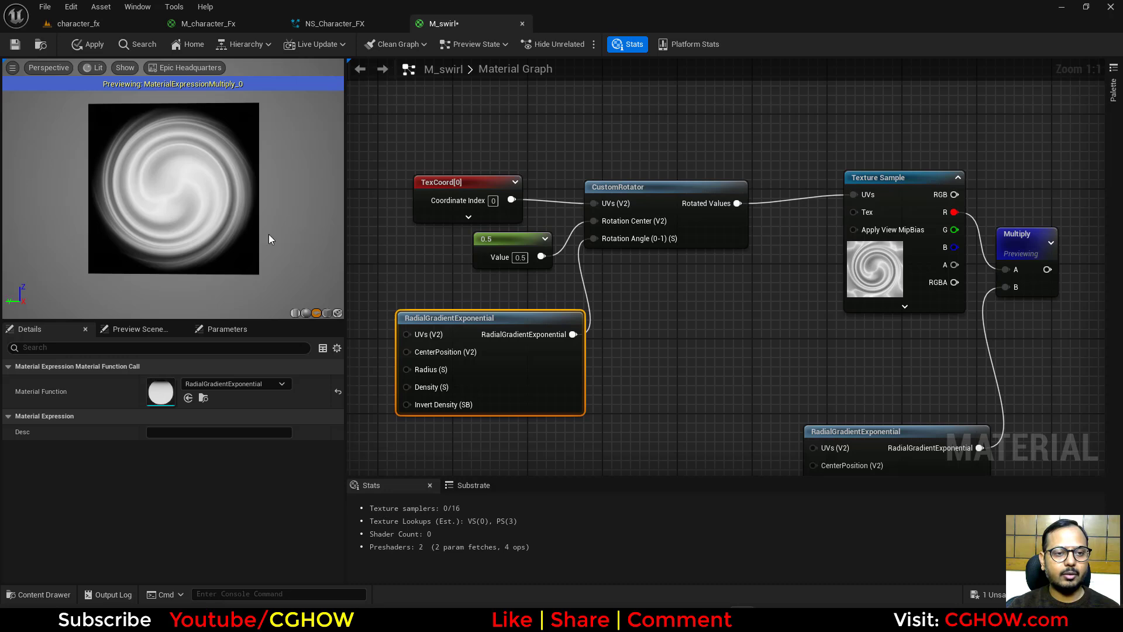
Step: Add a constant of 1.0 and connect it to the Density input of the gradient that drives the rotation angle
right_click_drag(514, 409, 539, 353)
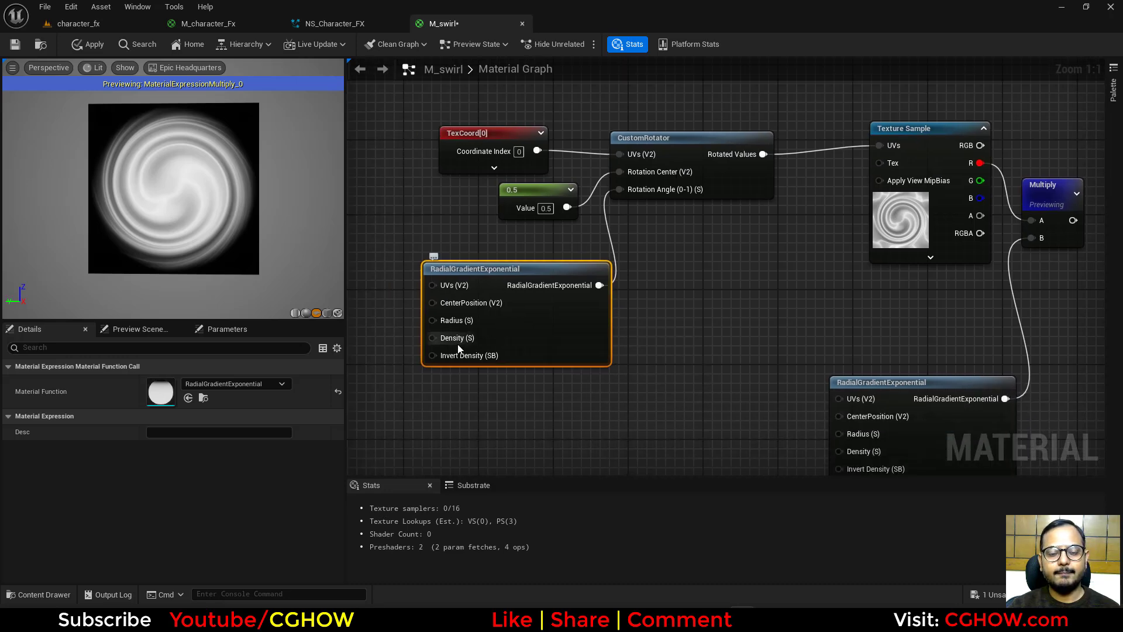
right_click_drag(458, 344, 547, 344)
key("1")
left_click(424, 320)
left_click_drag(518, 334, 520, 338)
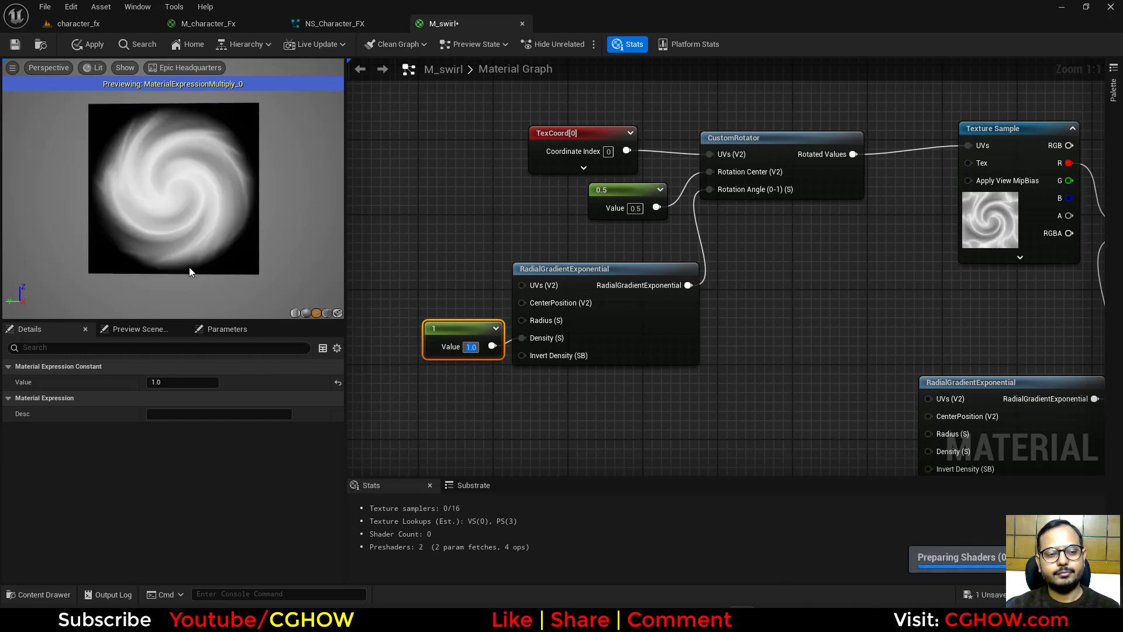
Step: Connect the same 1.0 constant to the Density of the gradient feeding the Multiply, and place the constant below the nodes
right_click_drag(739, 317, 509, 266)
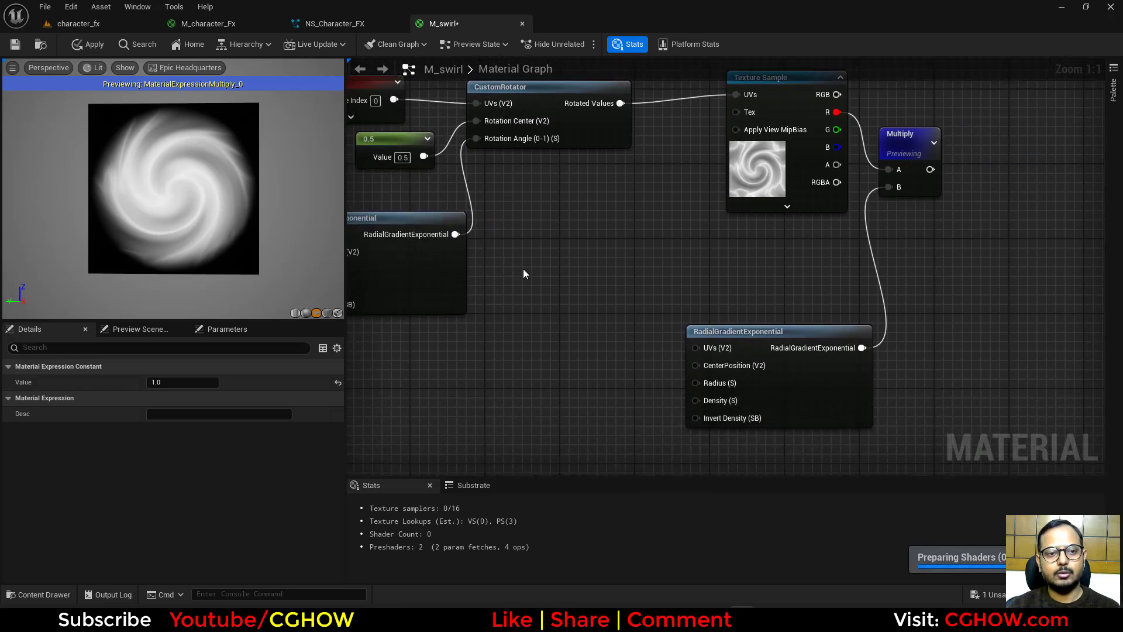
right_click_drag(605, 378, 833, 349)
left_click_drag(576, 337, 927, 371)
left_click_drag(450, 272, 492, 409)
right_click_drag(809, 367, 673, 394)
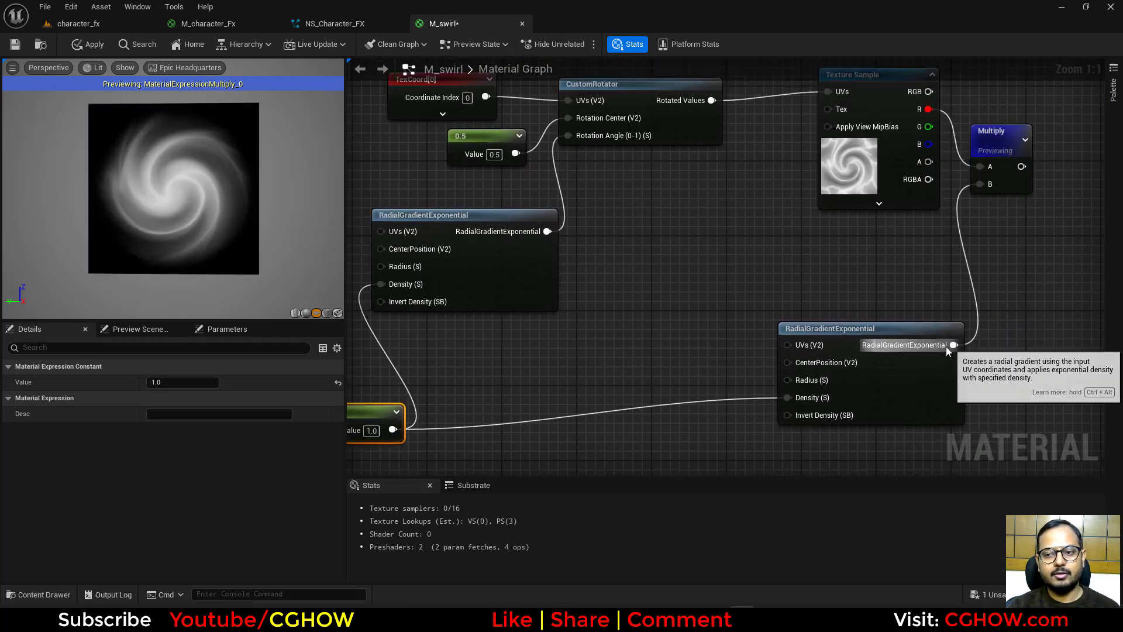
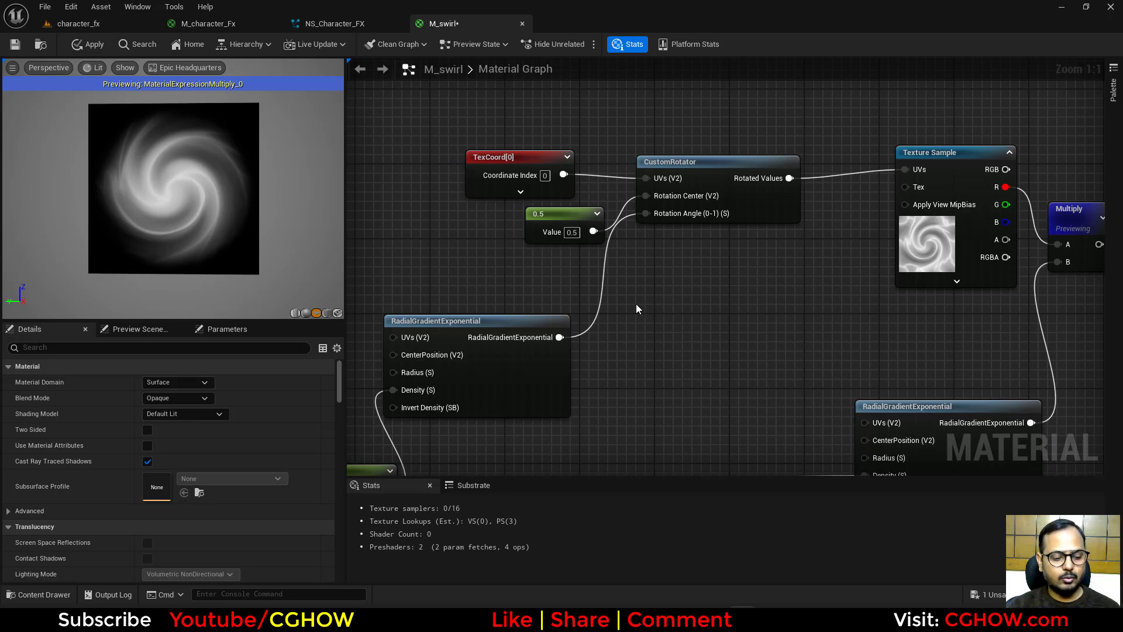
Step: Insert a Multiply node between the RadialGradientExponential output and the CustomRotator's Rotation Angle
key("m")
left_click(625, 307)
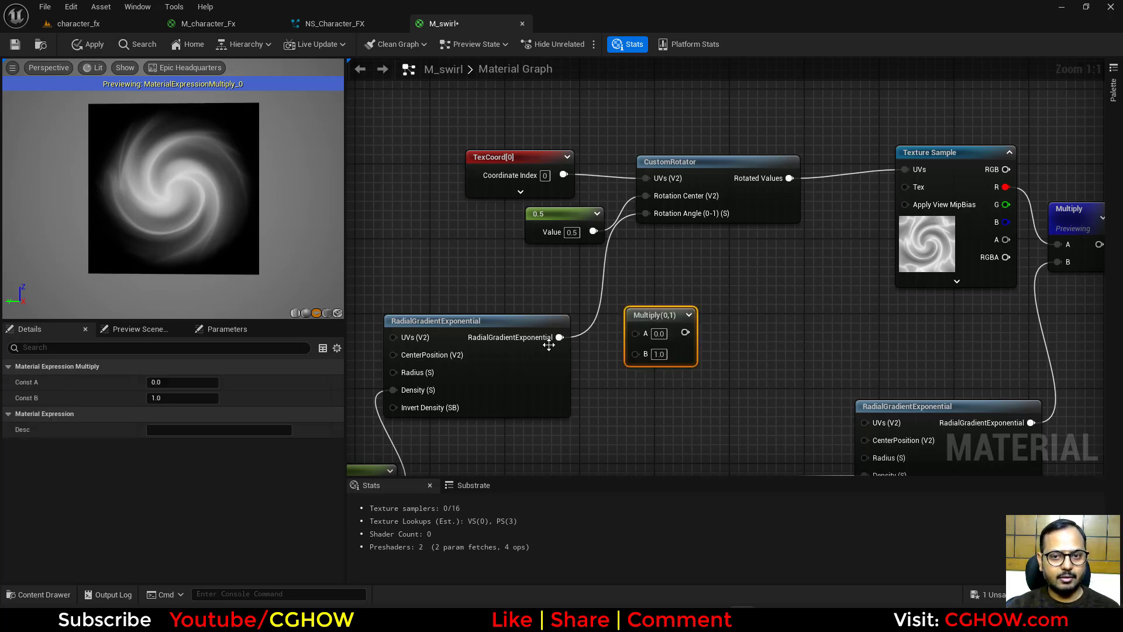
left_click_drag(559, 337, 647, 214)
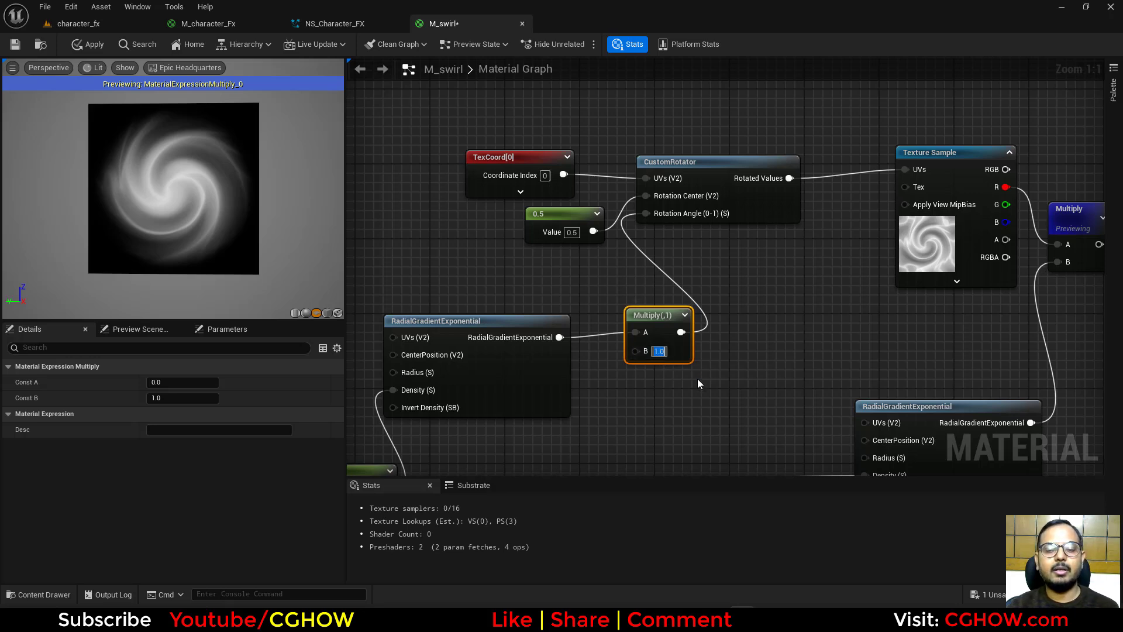
Step: Try 0.5 and 0 as the B value of the Multiply that feeds the Rotation Angle
type("0.5")
key("Return")
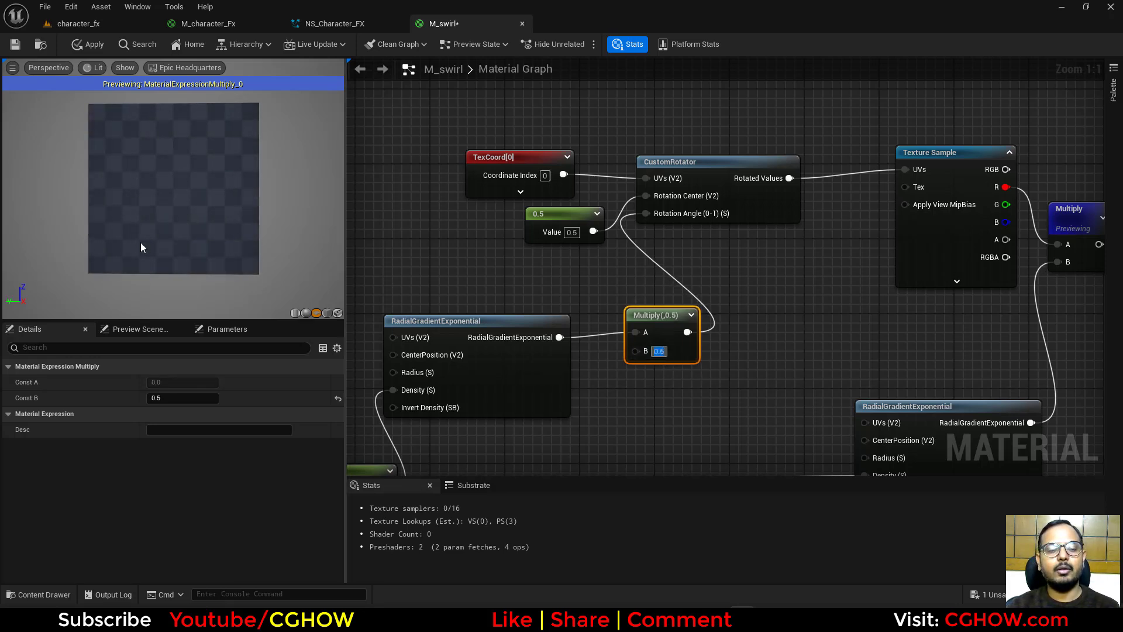
type("0")
key("Return")
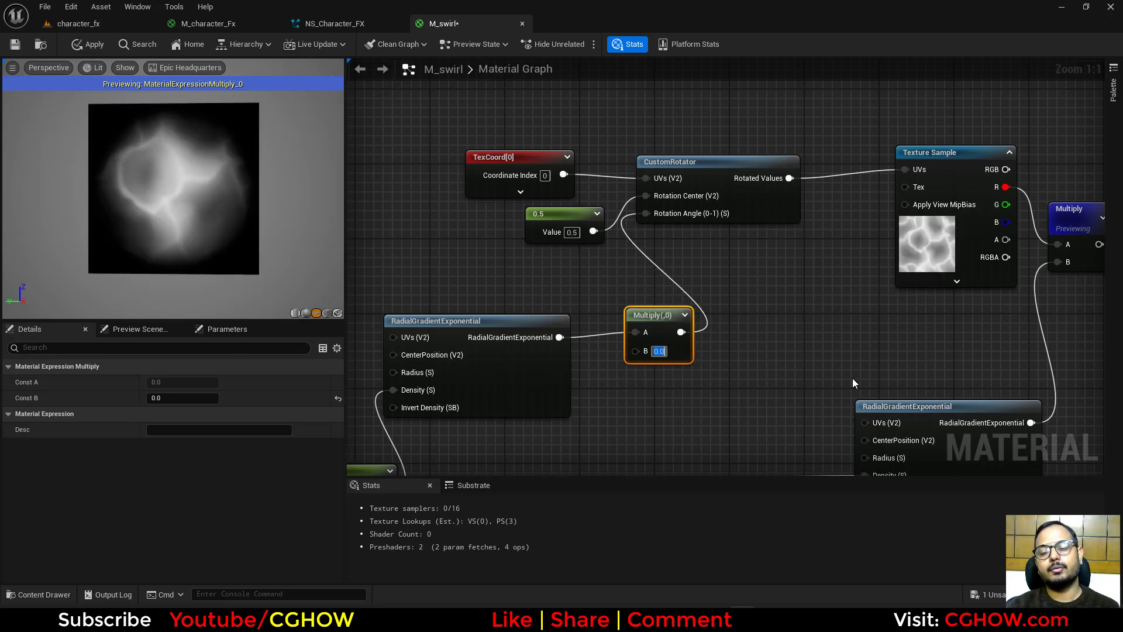
Step: Add a Dynamic Parameter node, connect its first output to the rotation Multiply's B input, and name that parameter swirl
right_click_drag(1076, 348, 695, 384)
right_click_drag(738, 160, 676, 258)
right_click_drag(583, 320, 1103, 191)
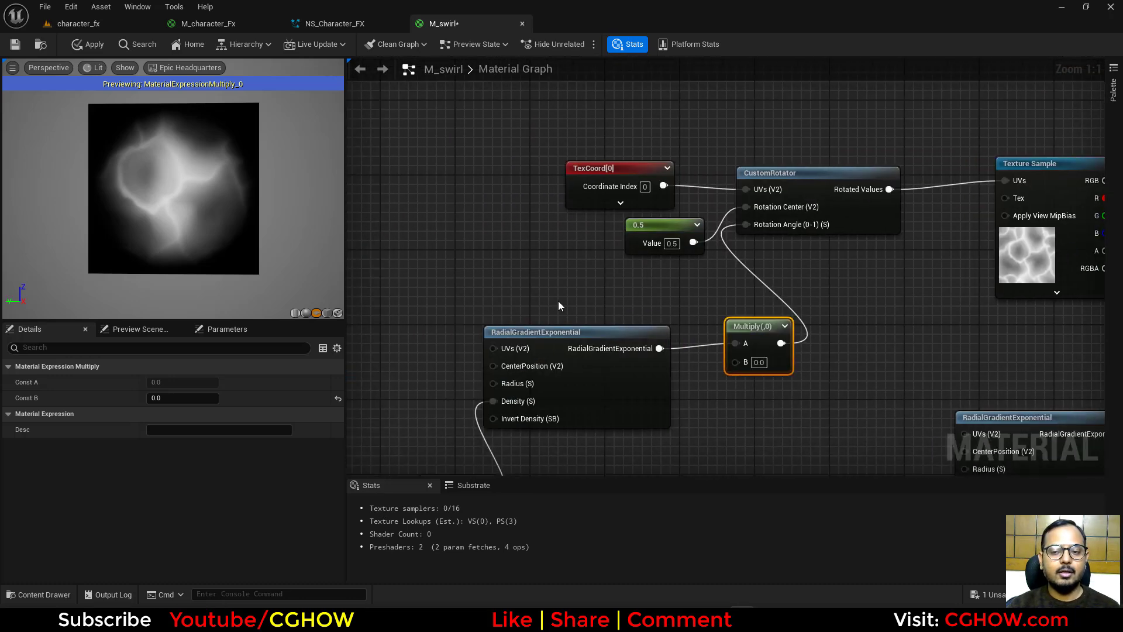
right_click(419, 192)
type("dynamic")
left_click(459, 279)
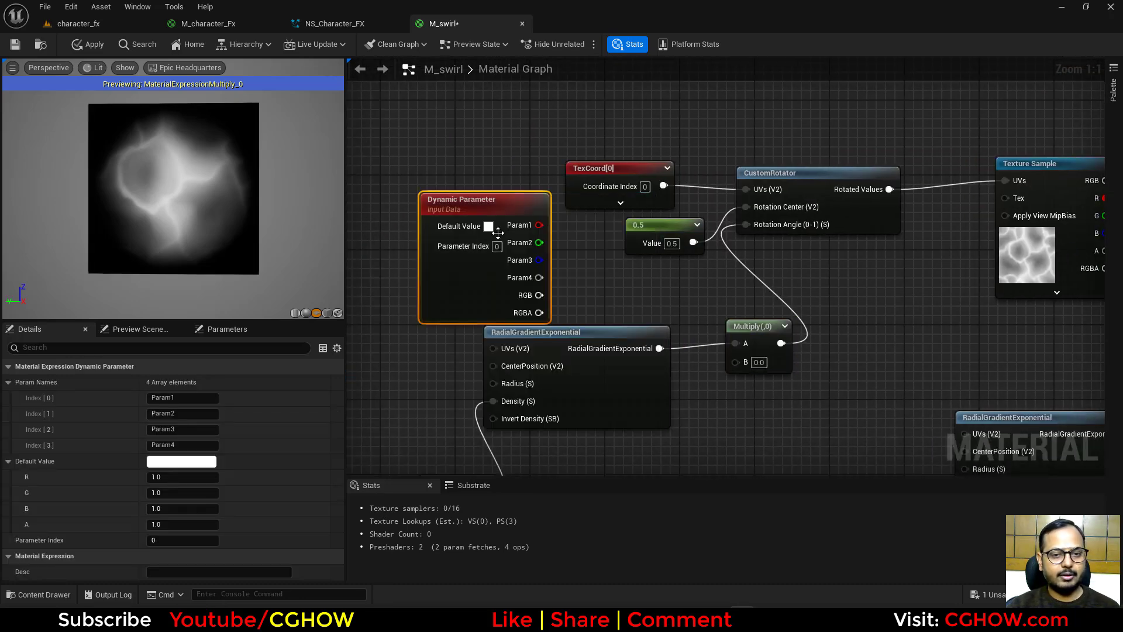
left_click_drag(688, 338, 731, 362)
left_click_drag(468, 278, 439, 251)
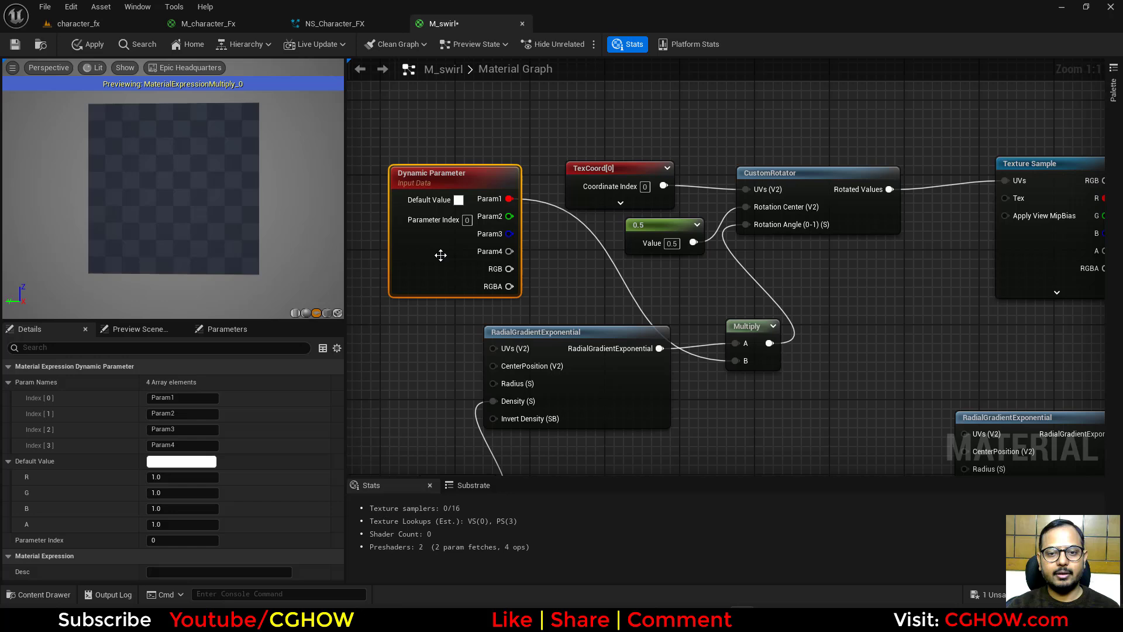
left_click(181, 398)
type("swirl")
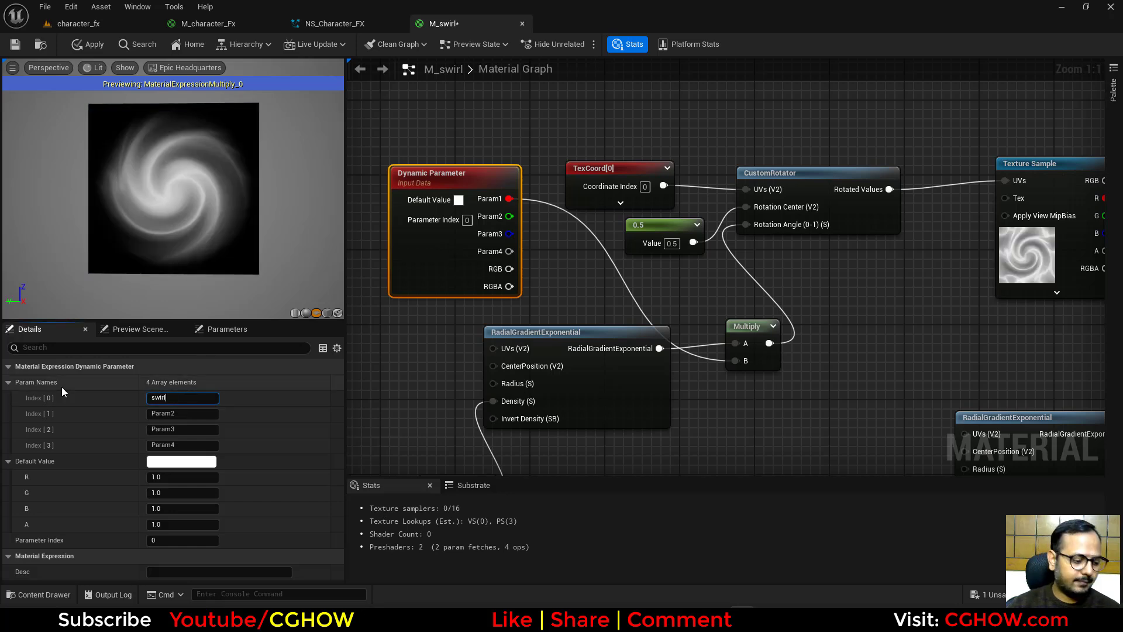
Step: Add a Particle Color node, multiply its RGB with the masked swirl texture, and connect the result to Emissive Color
right_click_drag(957, 305, 578, 403)
right_click_drag(850, 328, 584, 265)
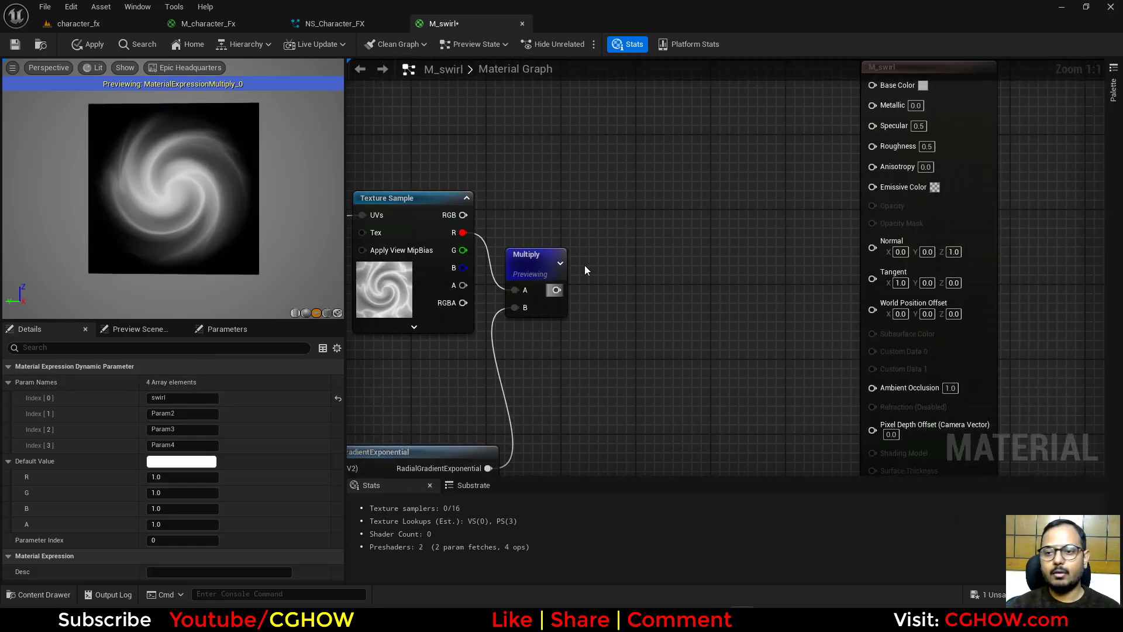
right_click_drag(568, 107, 546, 215)
right_click(543, 207)
type("particle")
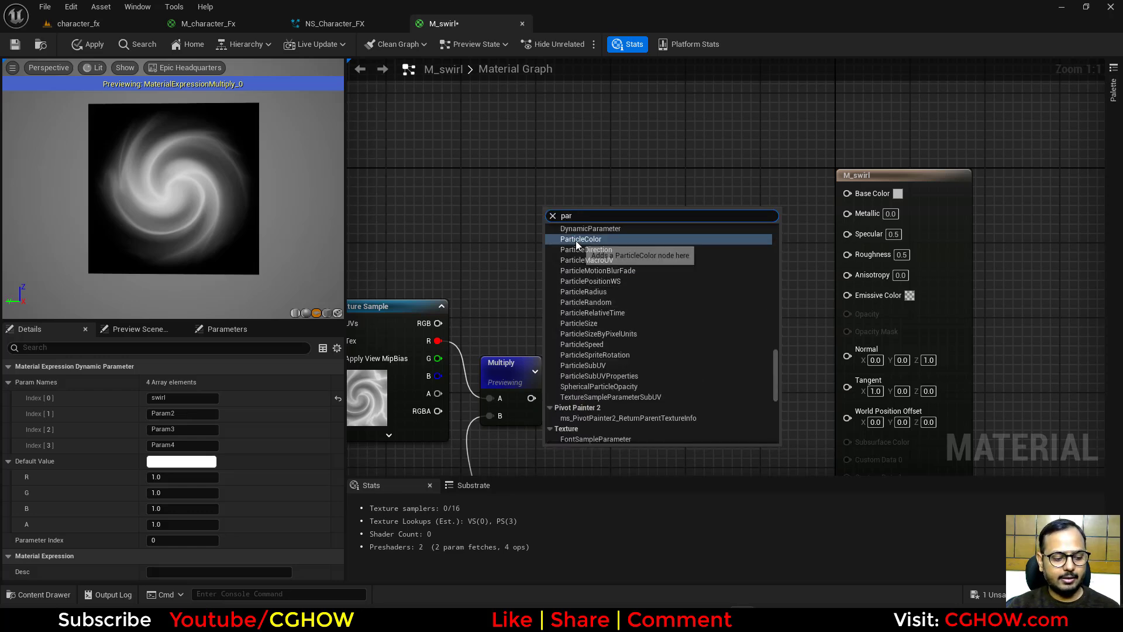
left_click(576, 240)
left_click_drag(605, 239, 870, 289)
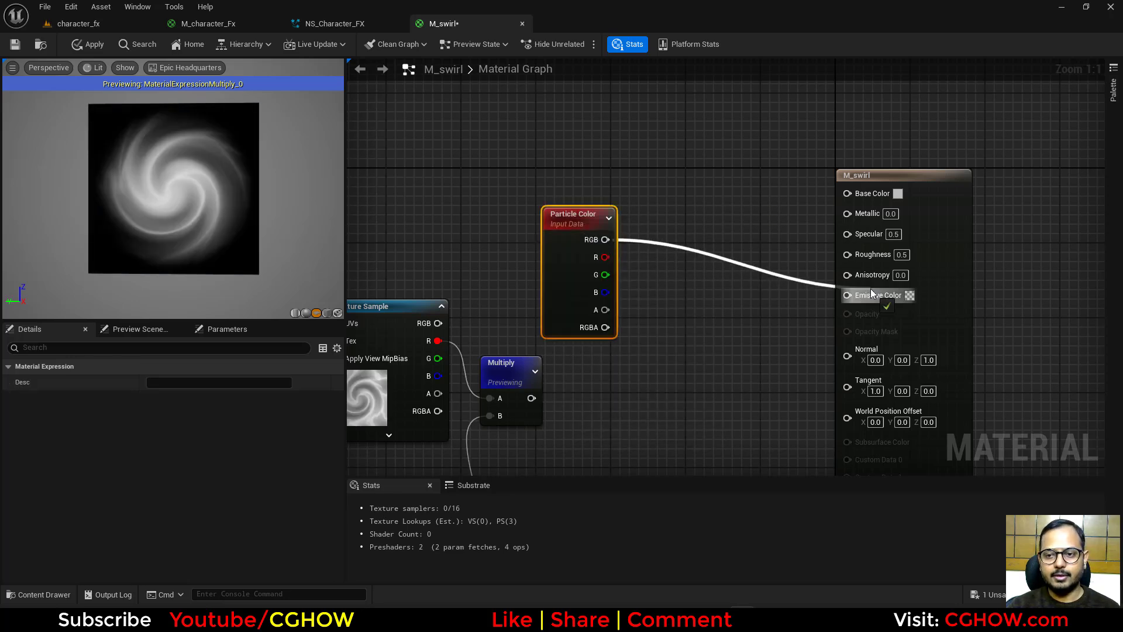
left_click_drag(579, 288, 556, 279)
left_click(710, 281)
left_click_drag(531, 397, 720, 327)
left_click_drag(579, 228, 848, 294)
Step: Multiply the Particle Color alpha with the masked swirl, connect it to Opacity, and rearrange both new Multiply nodes
left_click(702, 366)
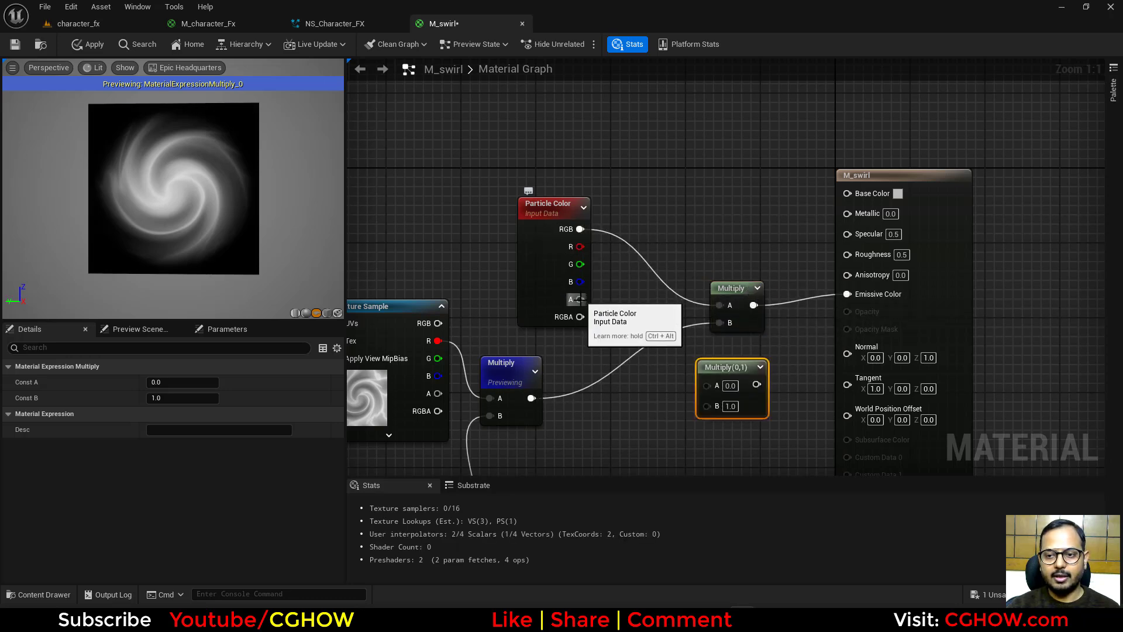
left_click_drag(579, 299, 533, 400)
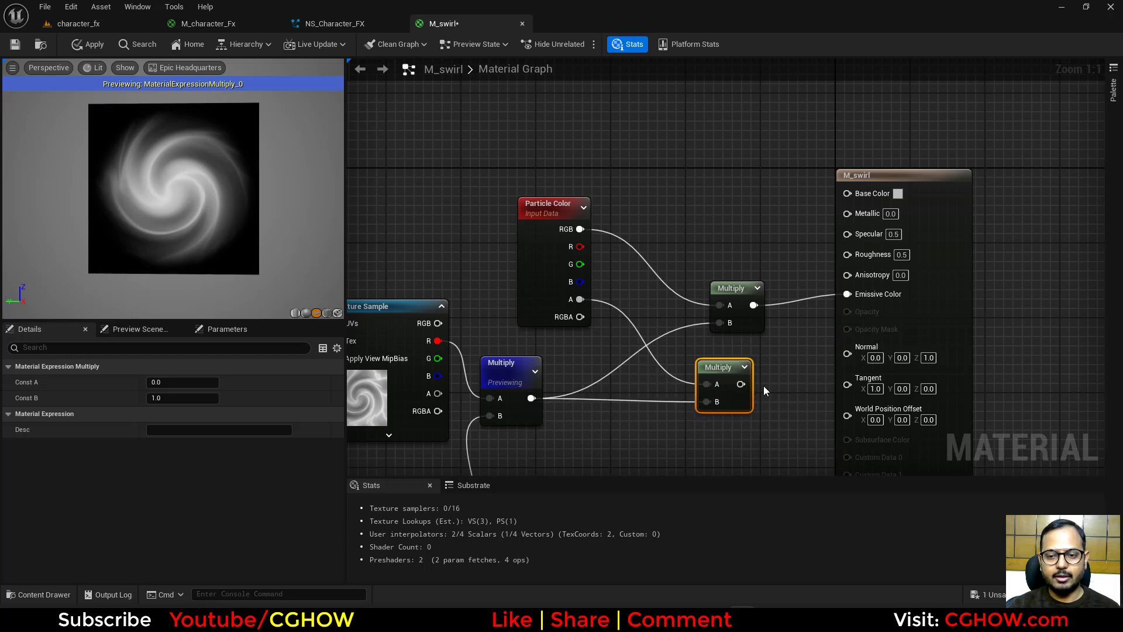
left_click_drag(753, 384, 856, 313)
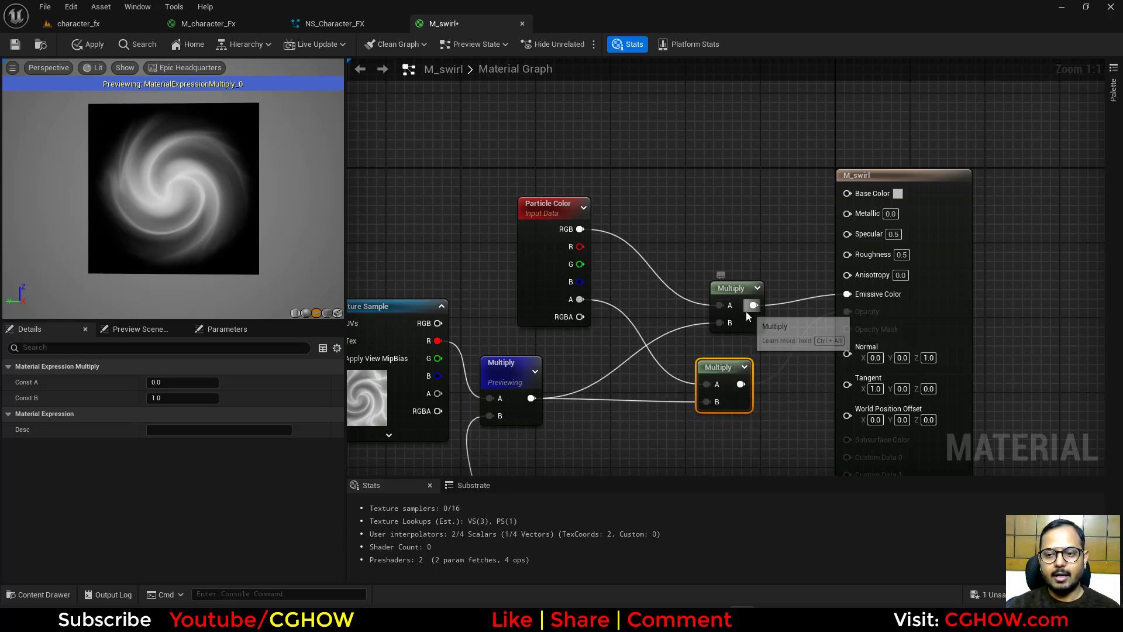
left_click_drag(754, 320, 720, 292)
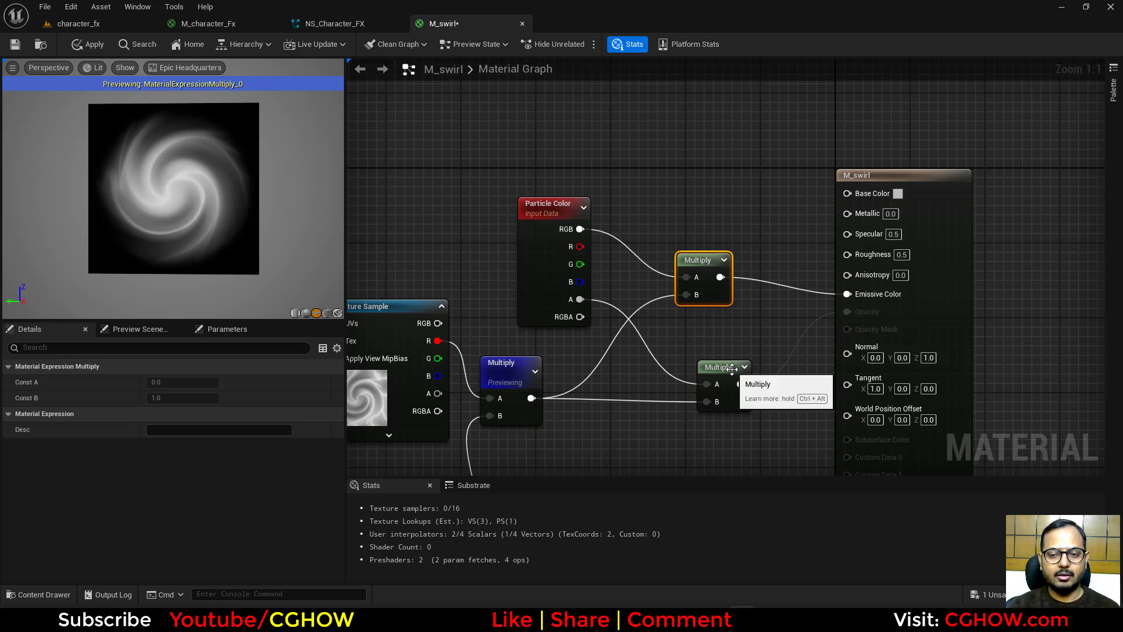
left_click_drag(725, 371, 713, 338)
Step: Set the M_swirl material to Translucent blend mode and Unlit shading, and make it two sided
left_click(921, 248)
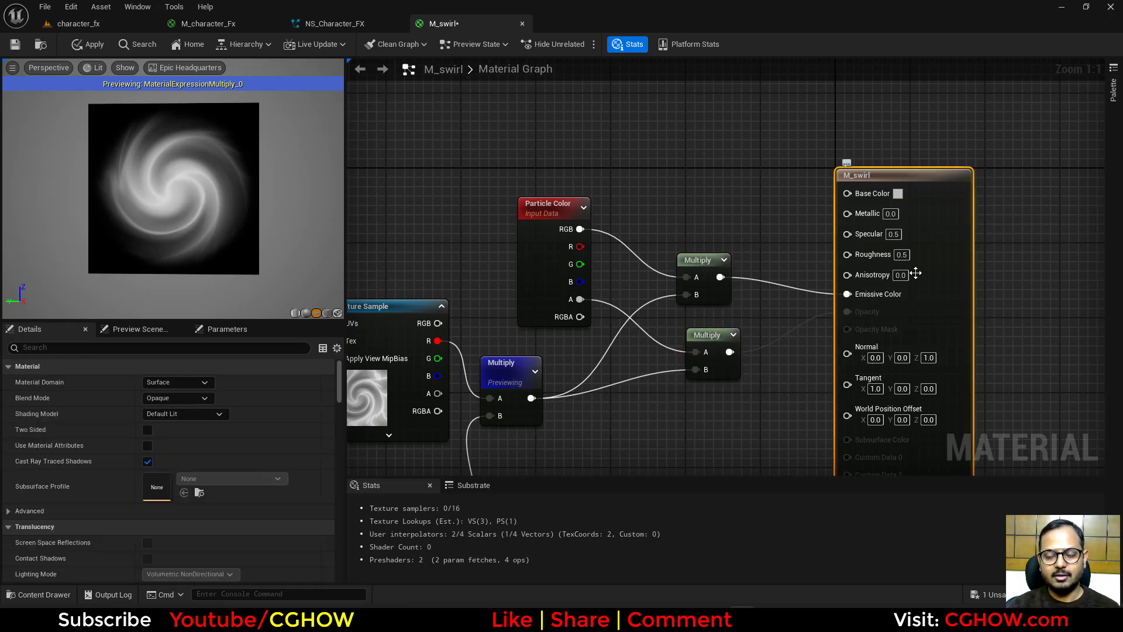
left_click(161, 399)
left_click(192, 432)
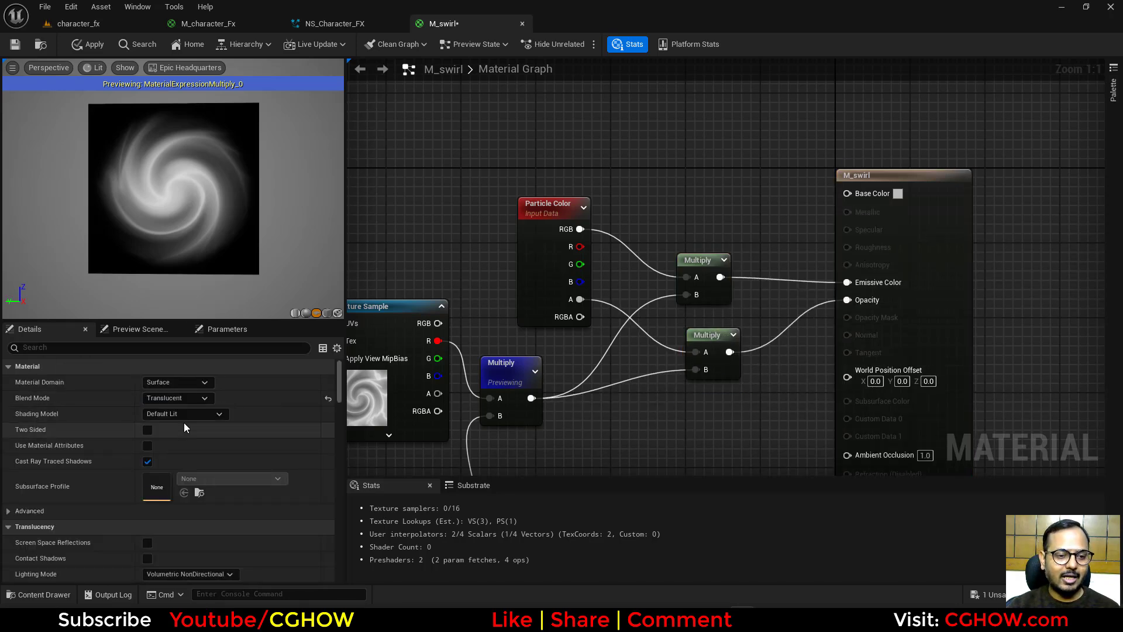
left_click(181, 414)
left_click(177, 428)
left_click(148, 429)
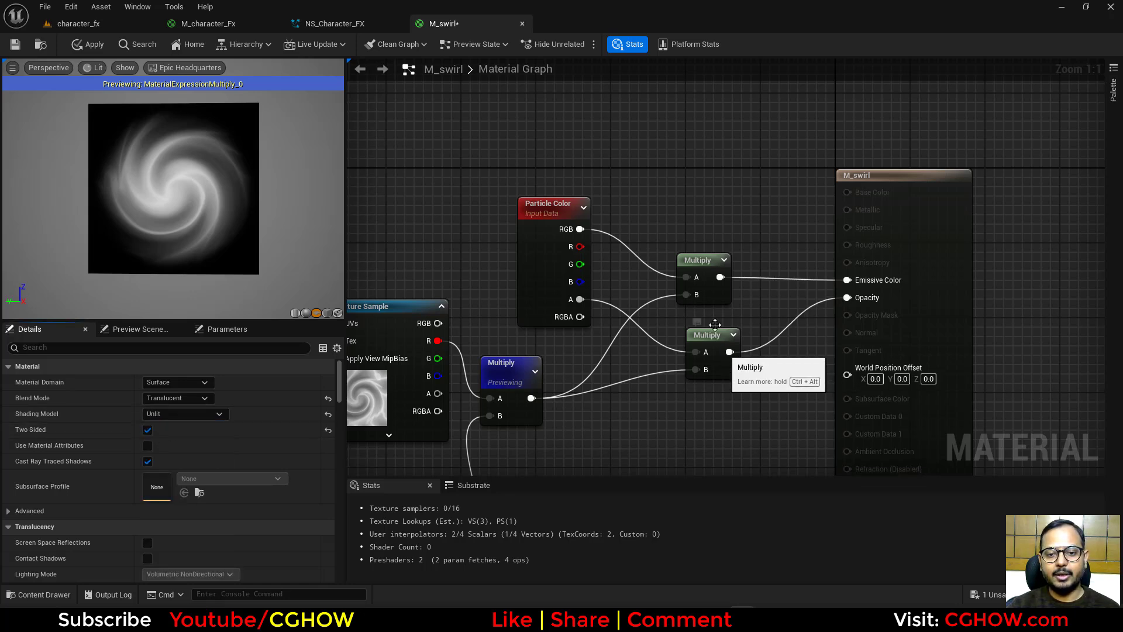
Step: Space out the two Multiply nodes feeding Emissive Color and Opacity
left_click_drag(710, 289, 717, 264)
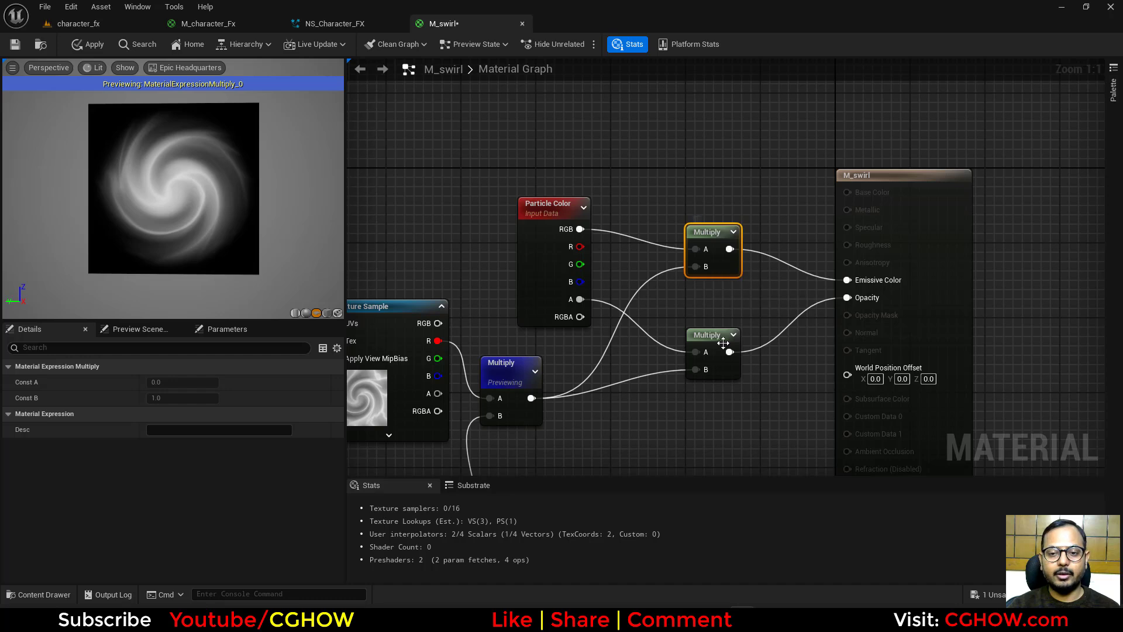
left_click_drag(734, 370, 754, 390)
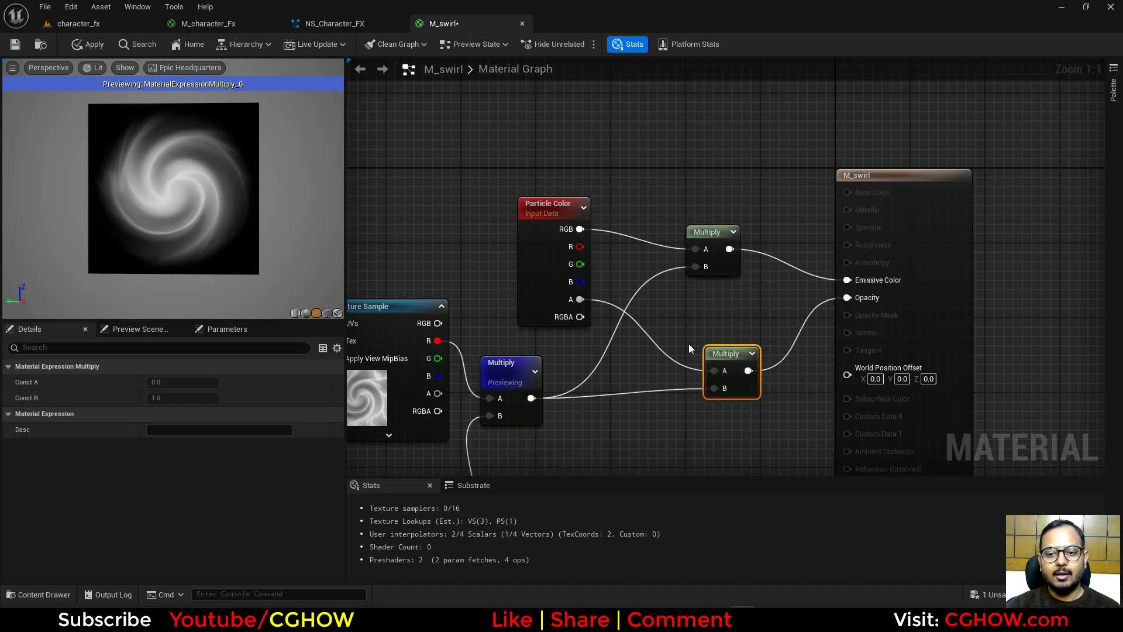
left_click_drag(735, 264, 753, 250)
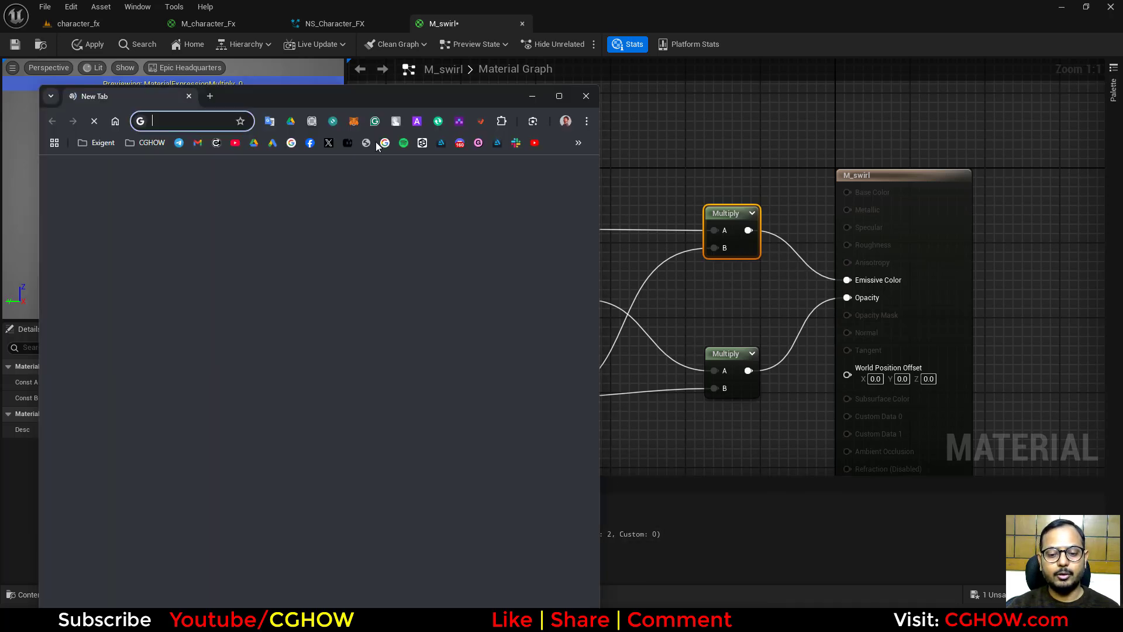
Step: View the CGHOW YouTube channel's videos in the web browser and return to Unreal Engine
double_click(320, 92)
left_click(193, 59)
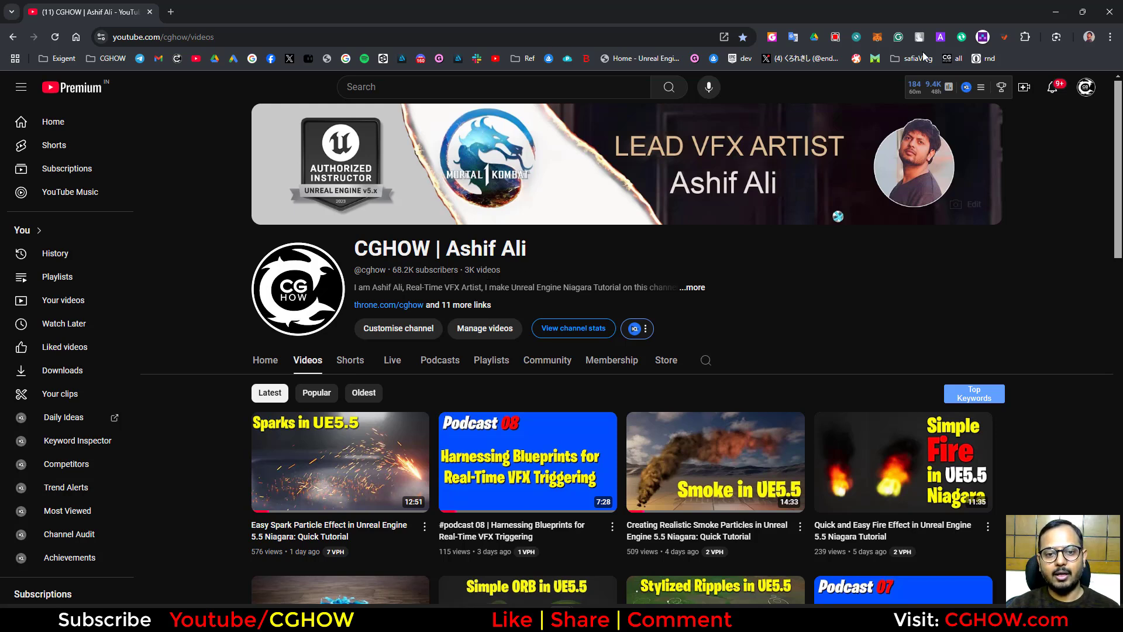
left_click(1056, 12)
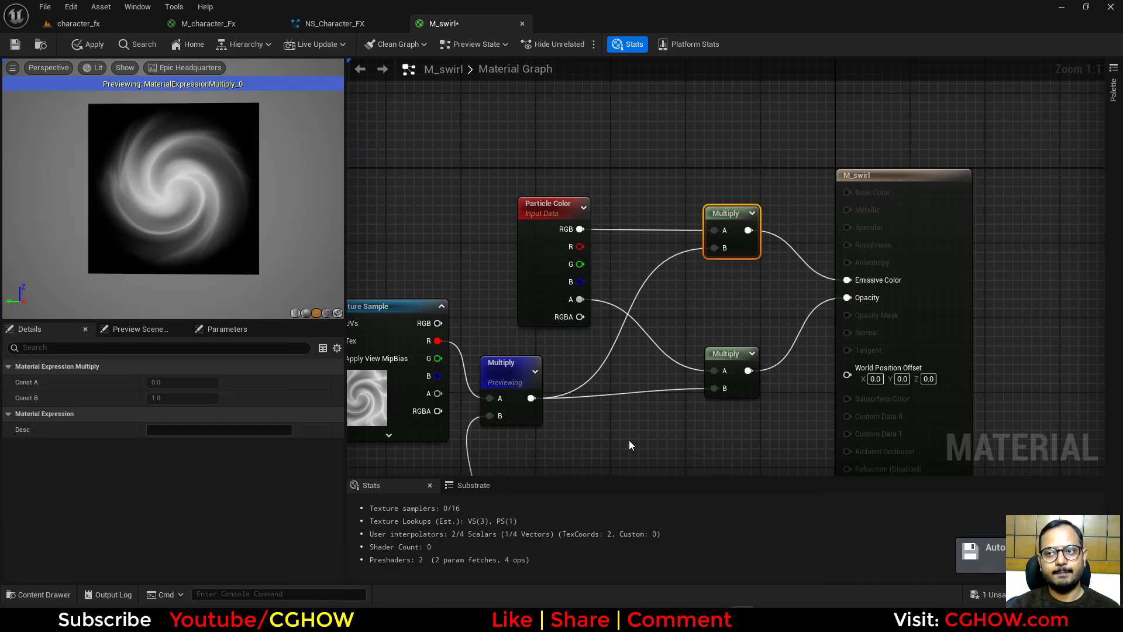
Step: Stop previewing the swirl Multiply node and save the M_swirl material
right_click_drag(551, 415, 637, 361)
right_click(602, 326)
left_click(644, 354)
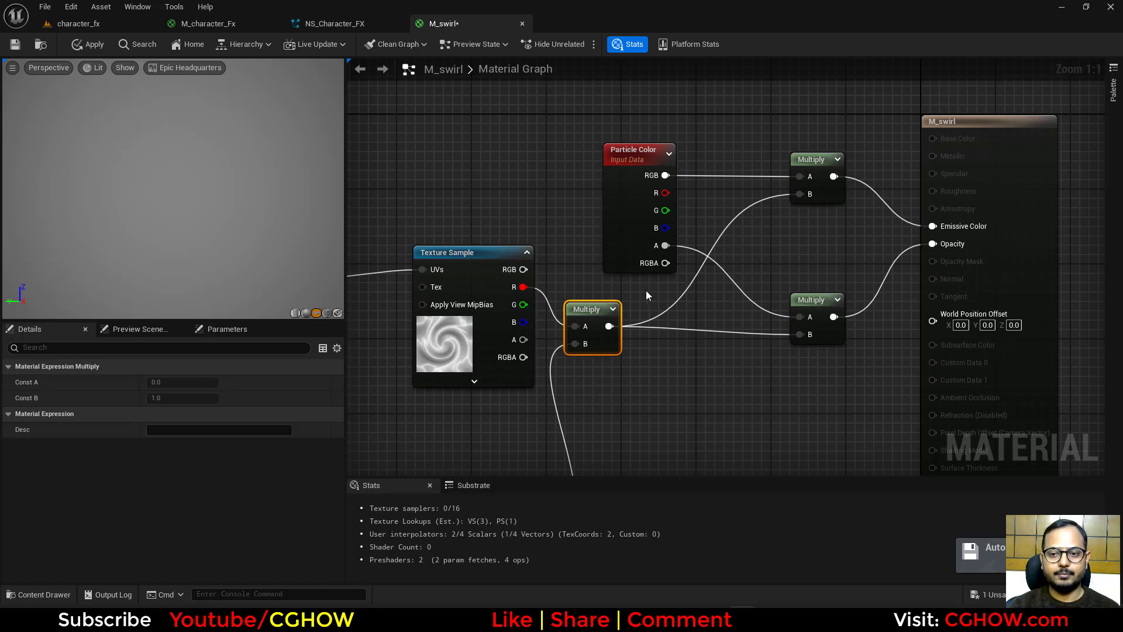
scroll(646, 291, "down", 5)
scroll(599, 260, "up", 4)
right_click_drag(592, 265, 358, 334)
scroll(582, 322, "down", 2)
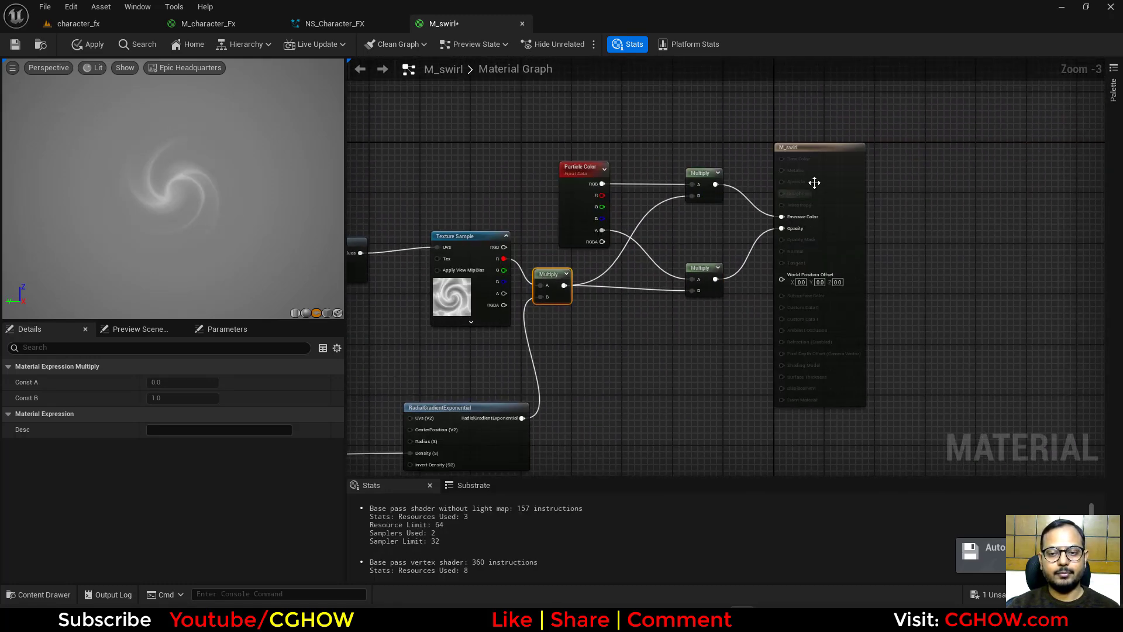
left_click(814, 182)
right_click_drag(599, 337, 813, 338)
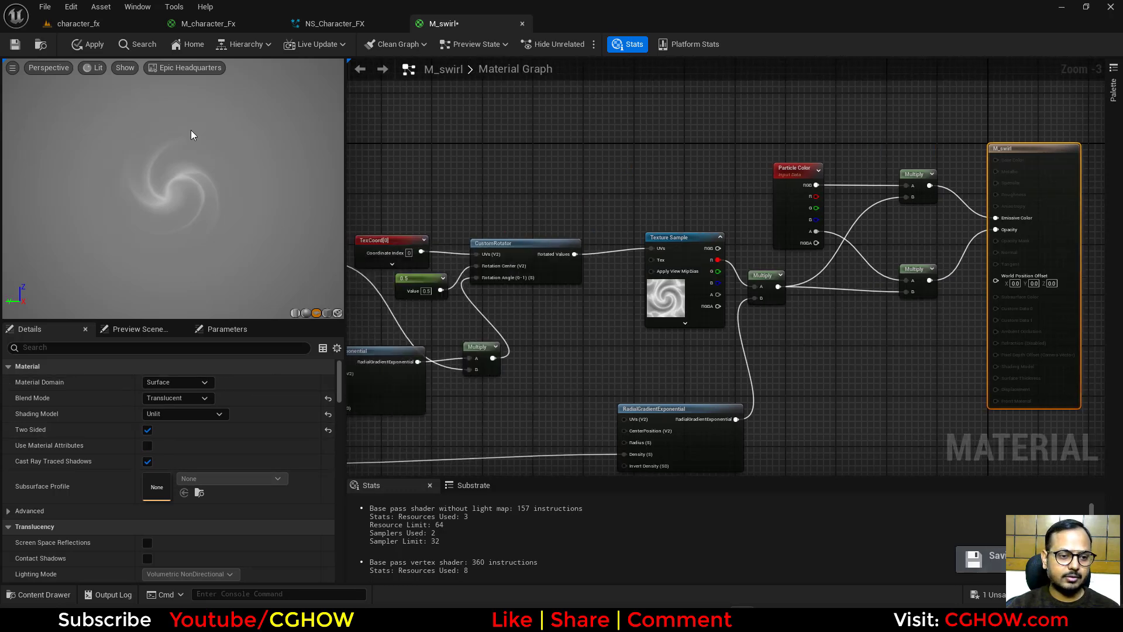
left_click(15, 45)
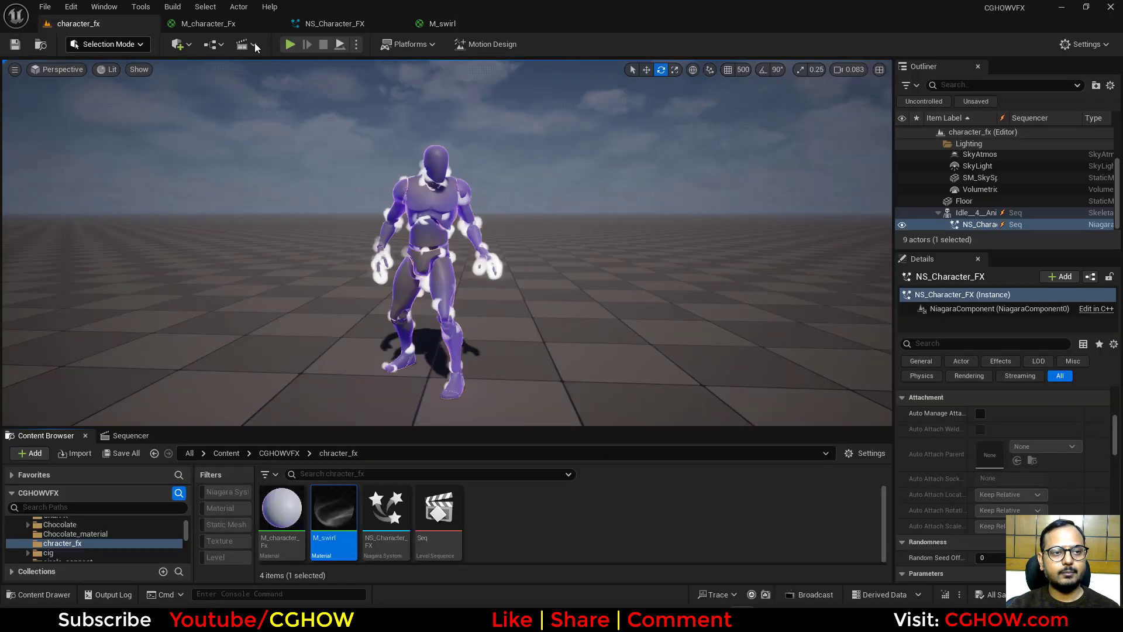
Step: In NS_Character_FX, assign M_swirl to the Fountain's Sprite Renderer and add Dynamic Material Parameters to Particle Update
left_click(315, 26)
left_click(514, 409)
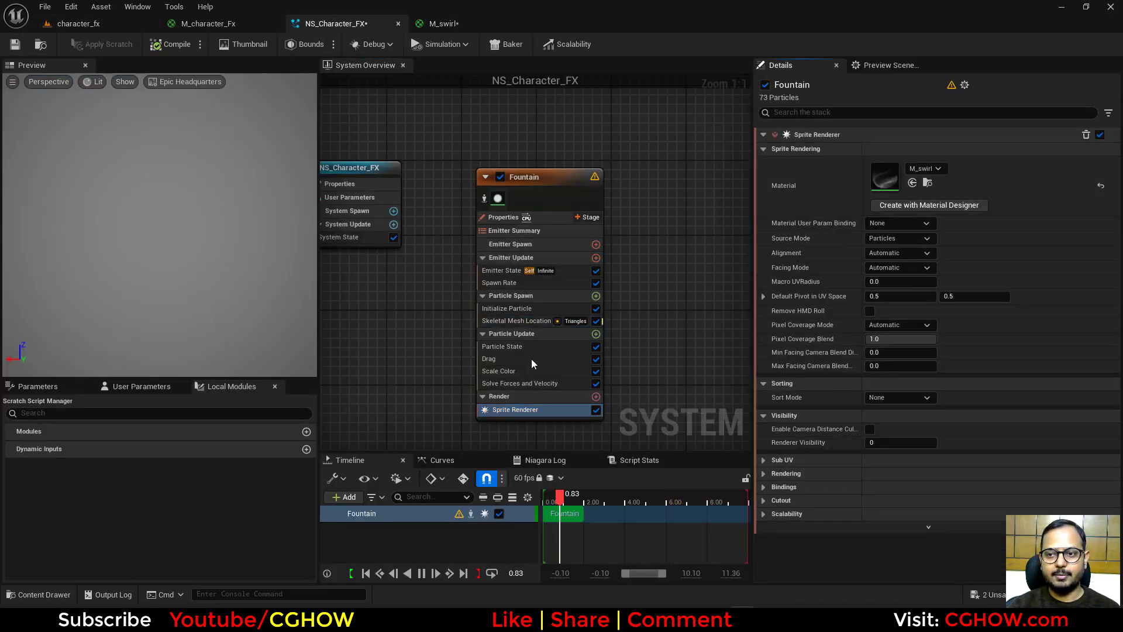
left_click(596, 333)
type("dy")
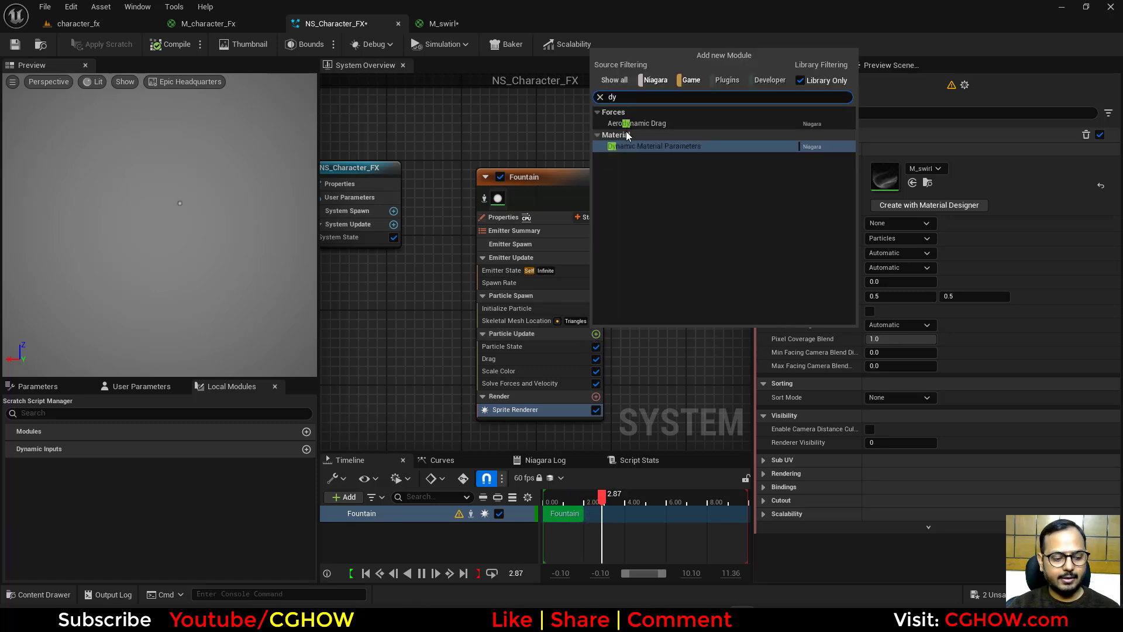
left_click(638, 147)
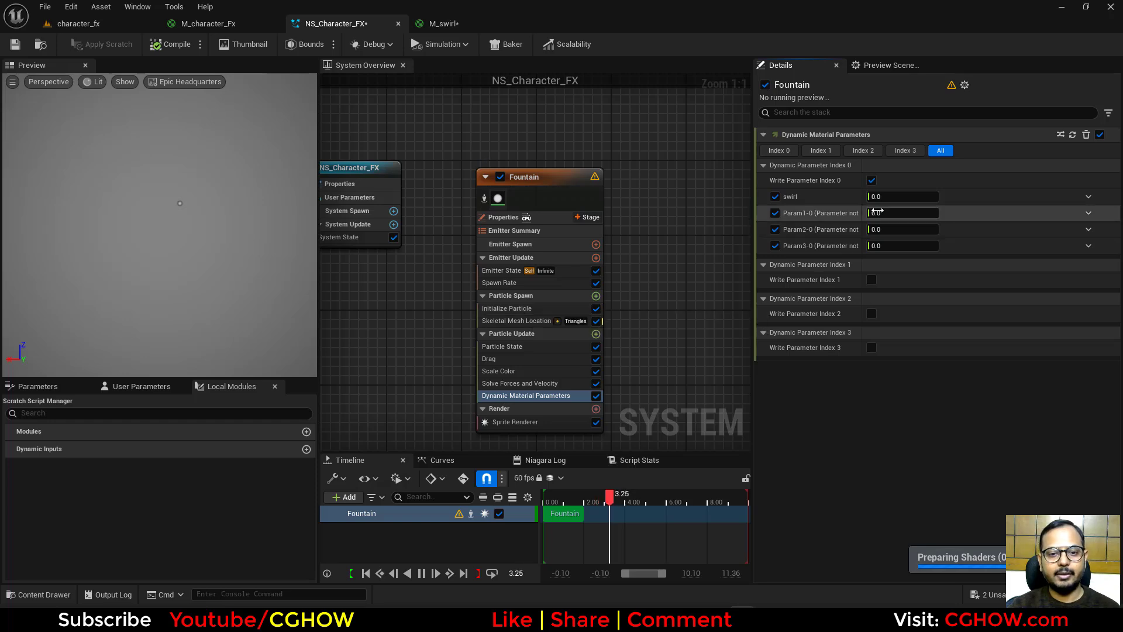
Step: In Initialize Particle, set the uniform sprite size to 40 minimum and 50 maximum, unset Mass Mode, and check the character_fx level
left_click(518, 309)
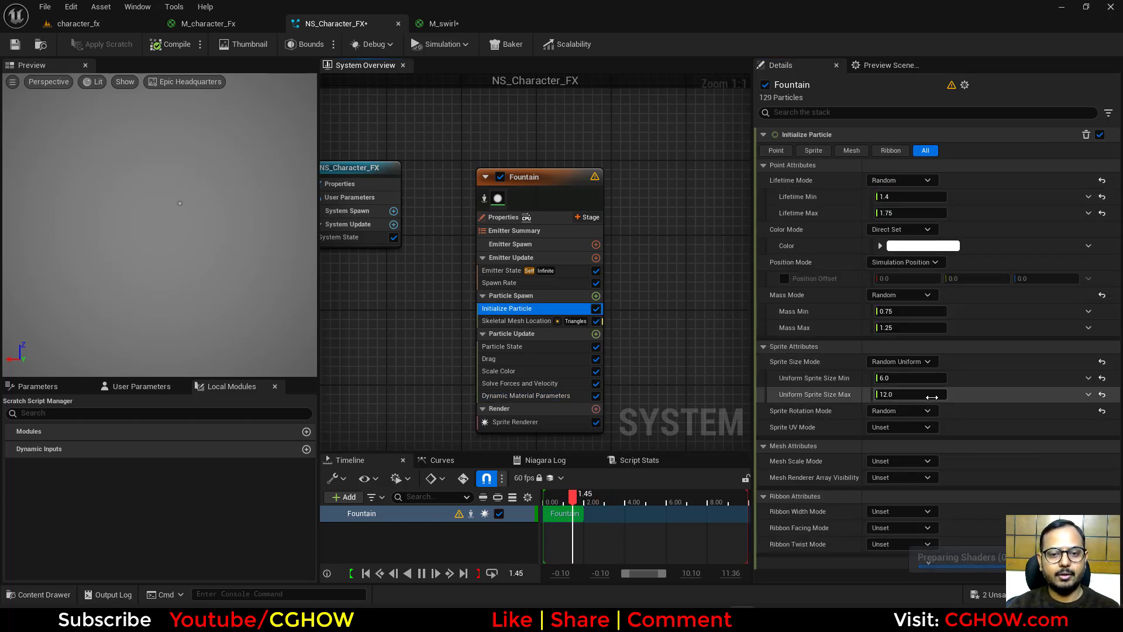
type("50")
left_click(899, 380)
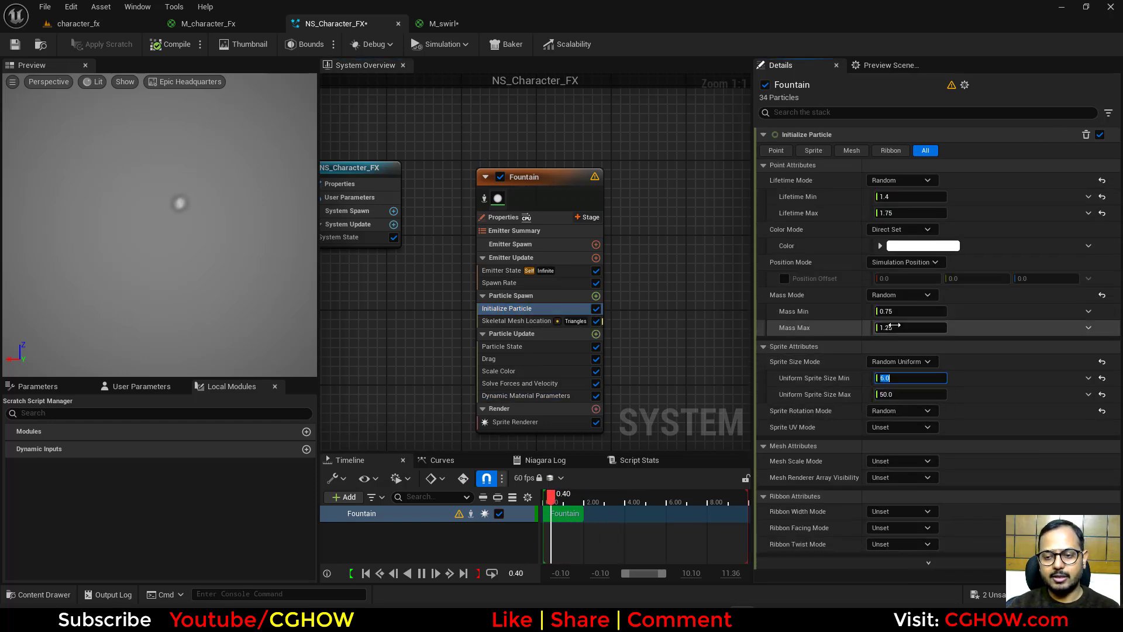
type("40")
left_click(895, 297)
left_click(902, 315)
left_click(87, 26)
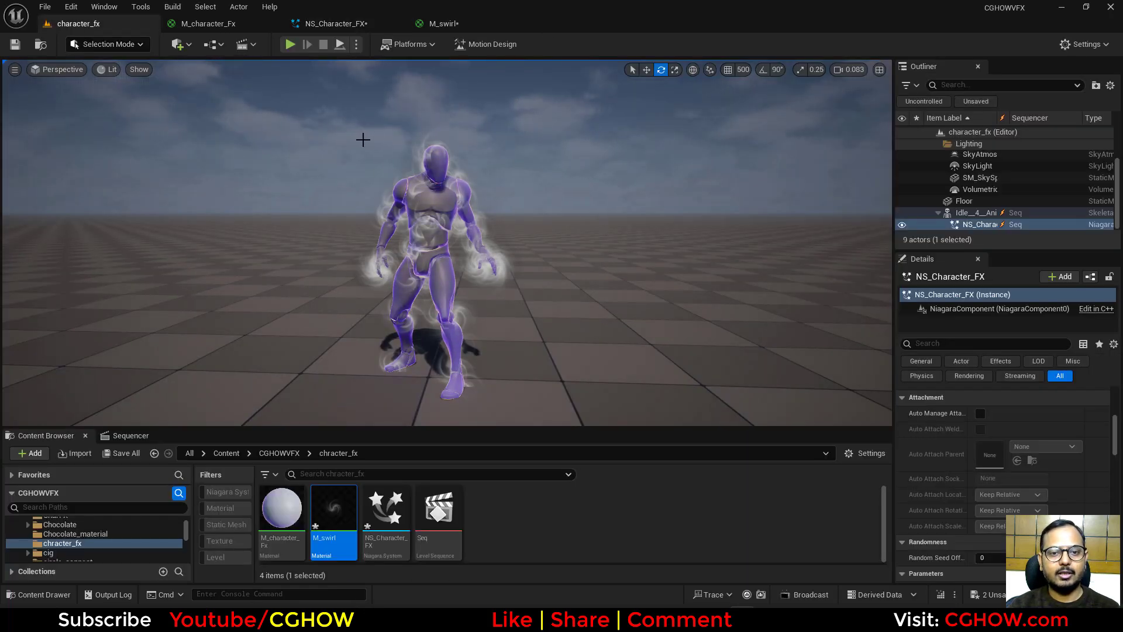
left_click(344, 24)
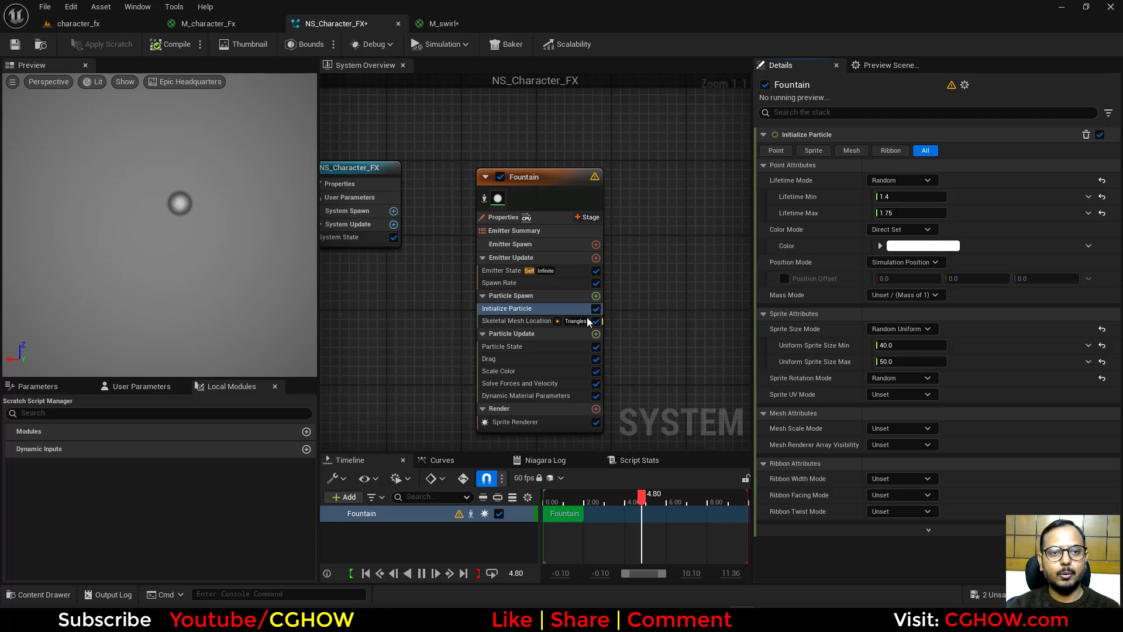
Step: In Initialize Particle, set Color Mode to Random Hue/Saturation/Value and choose a purple base color, about R 0.27, G 0, B 1
left_click(880, 245)
left_click(900, 228)
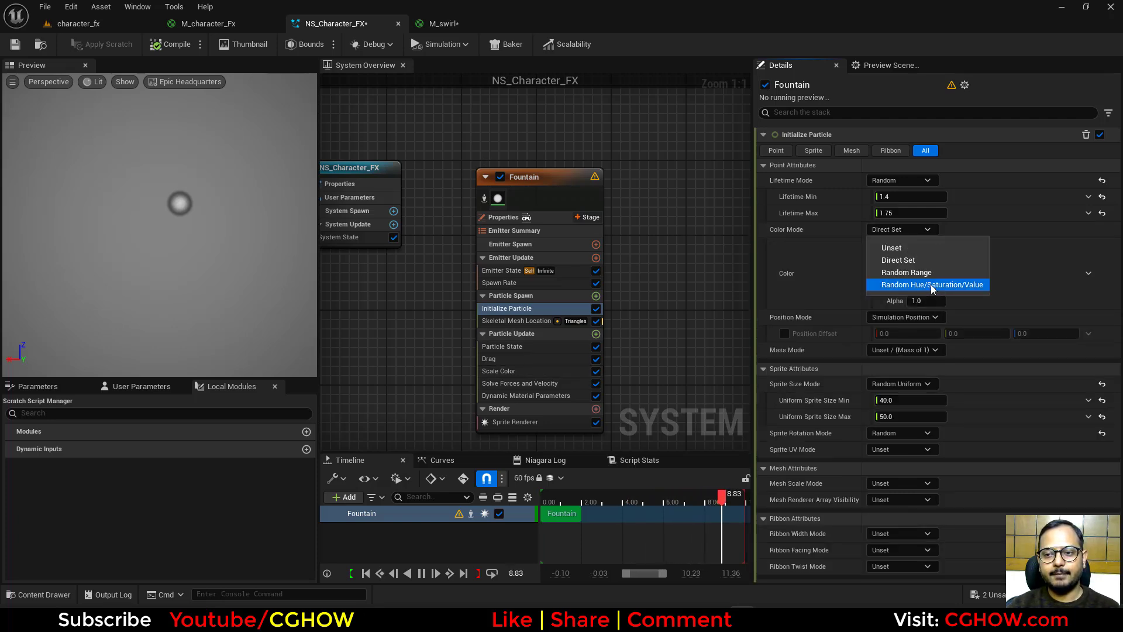
left_click(921, 285)
left_click(921, 244)
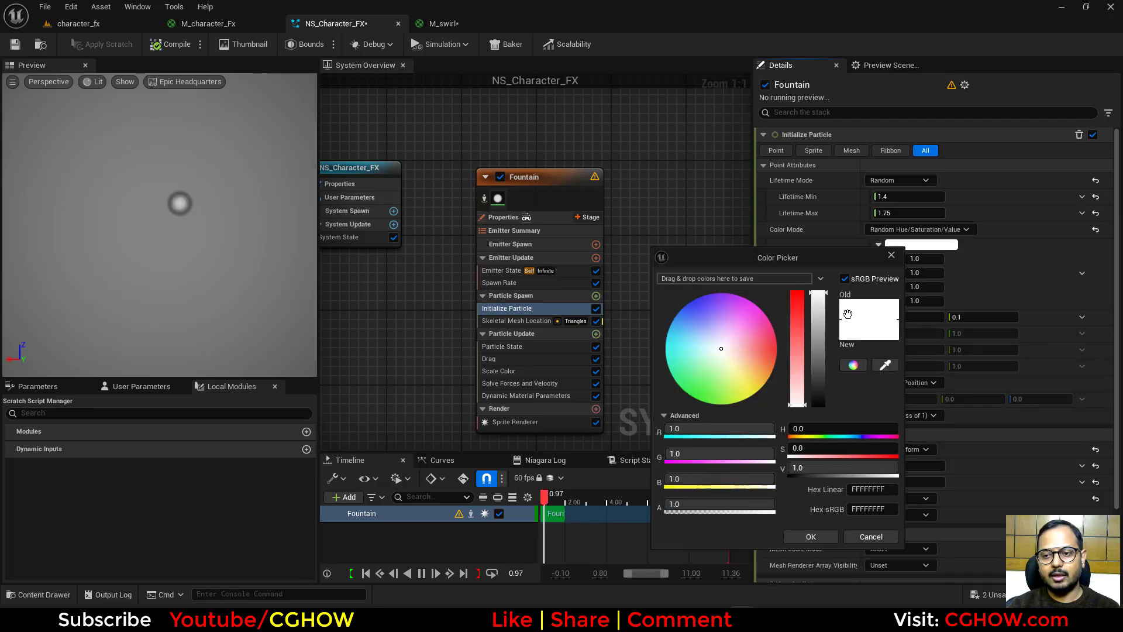
left_click_drag(728, 325, 703, 264)
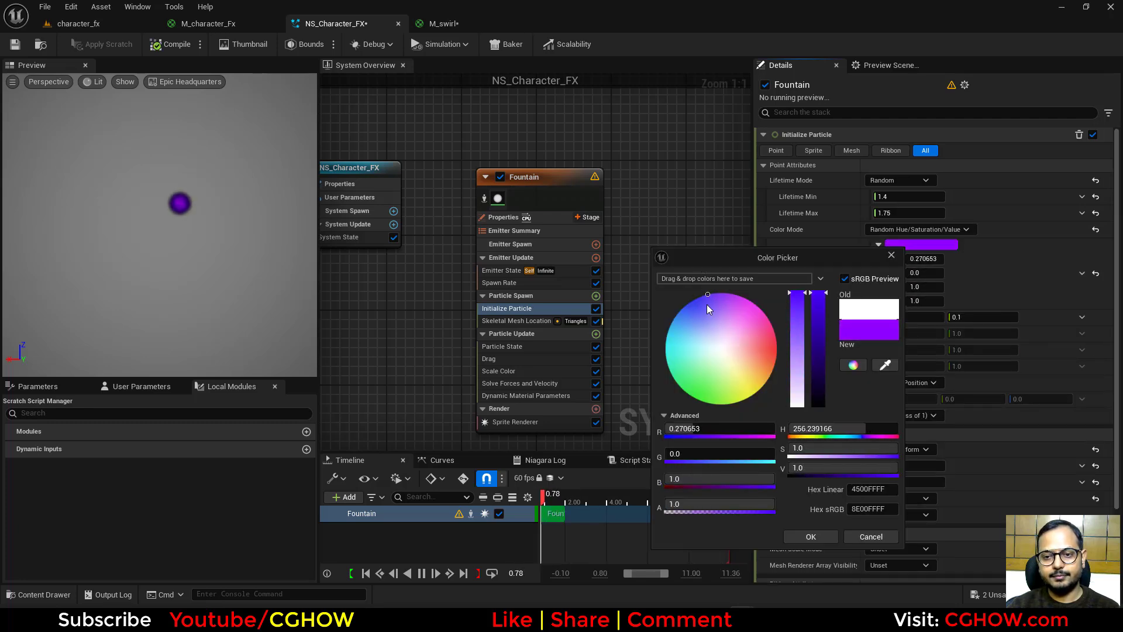
left_click(812, 537)
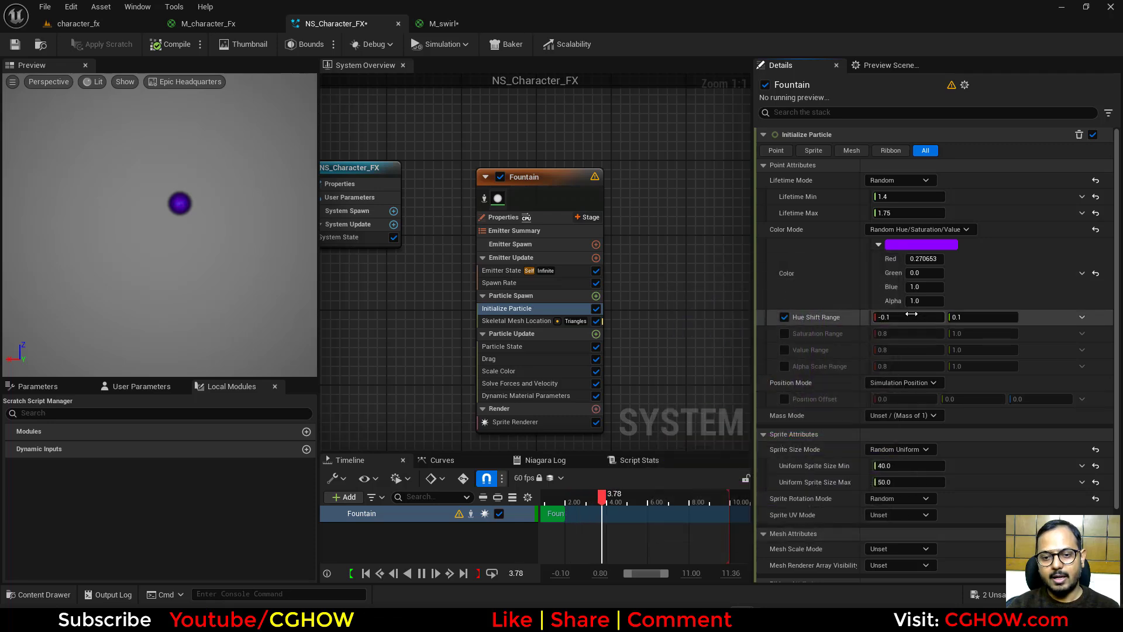
Step: Set the Hue Shift Range maximum to 0, enable Value Range with a minimum of -1, and check the character_fx level
left_click(970, 318)
type("0")
key("Return")
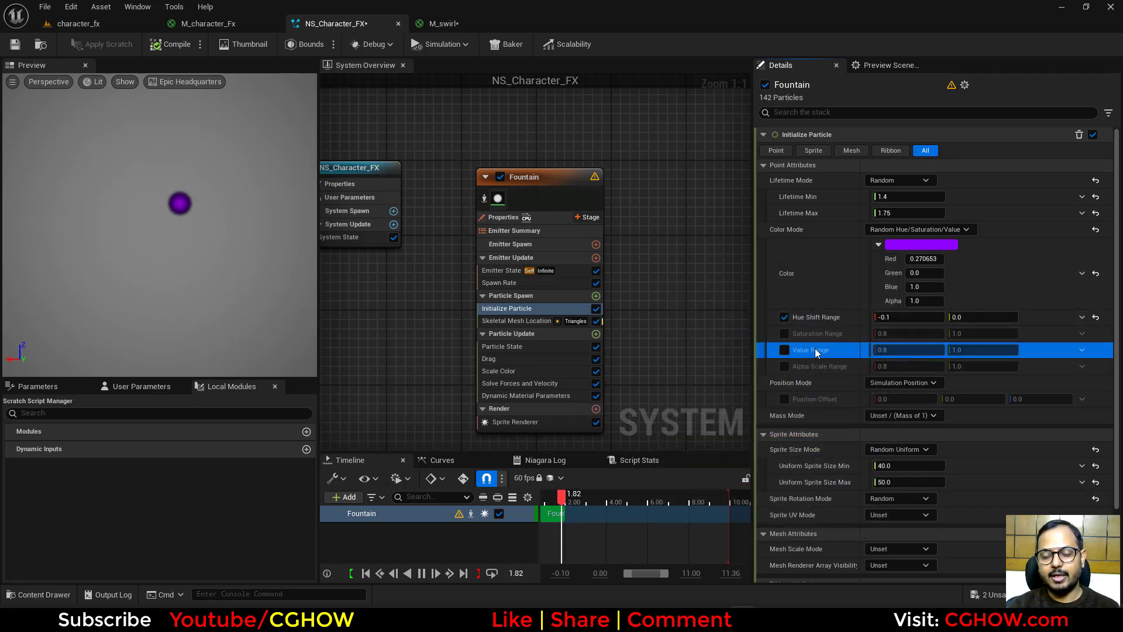
left_click(784, 350)
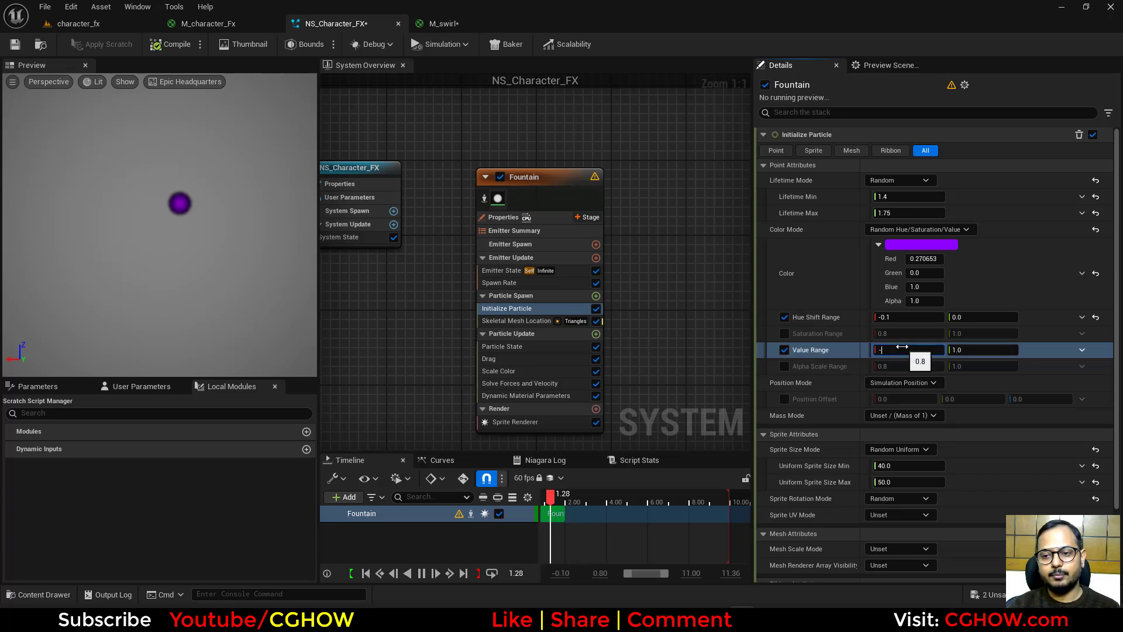
left_click(69, 23)
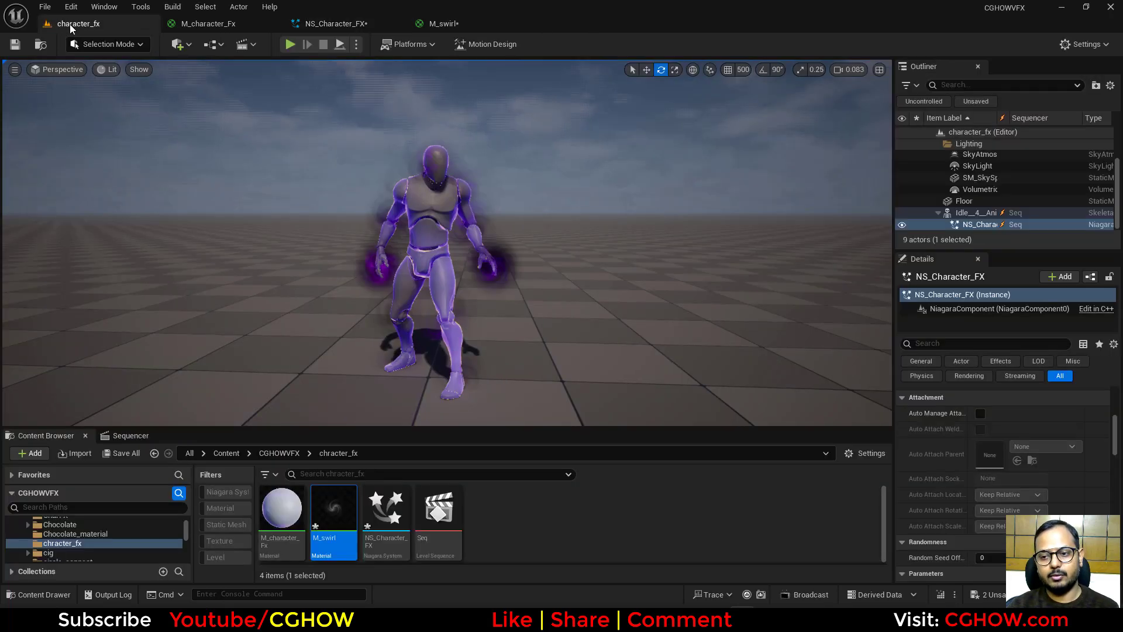
Step: Close the M_character_Fx material editor and return to NS_Character_FX
left_click(212, 23)
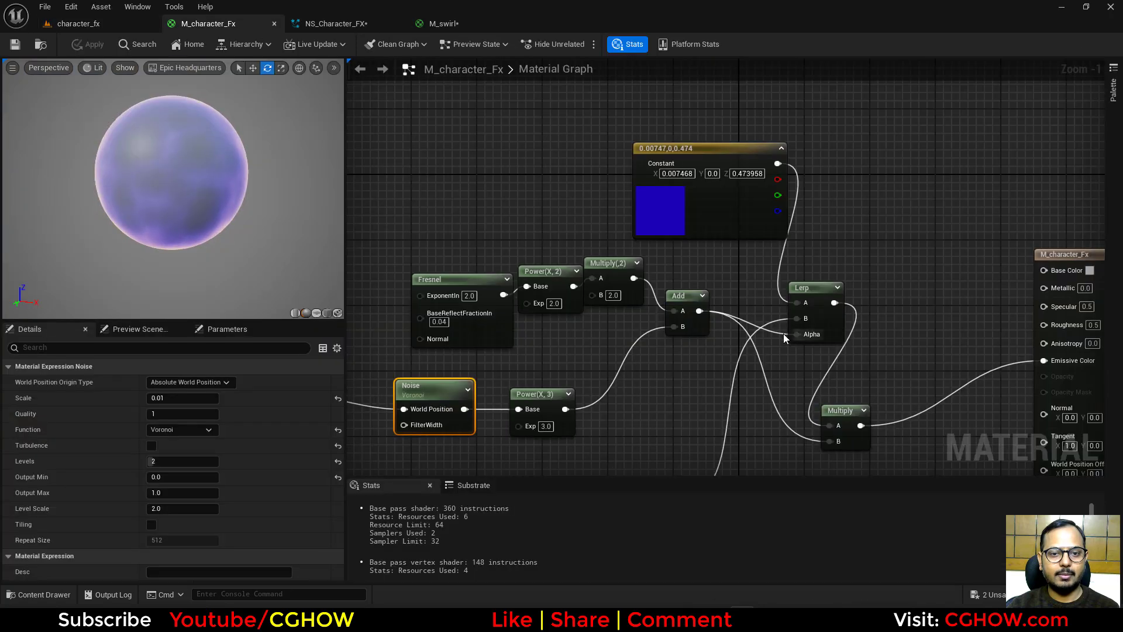
left_click(274, 24)
left_click(250, 26)
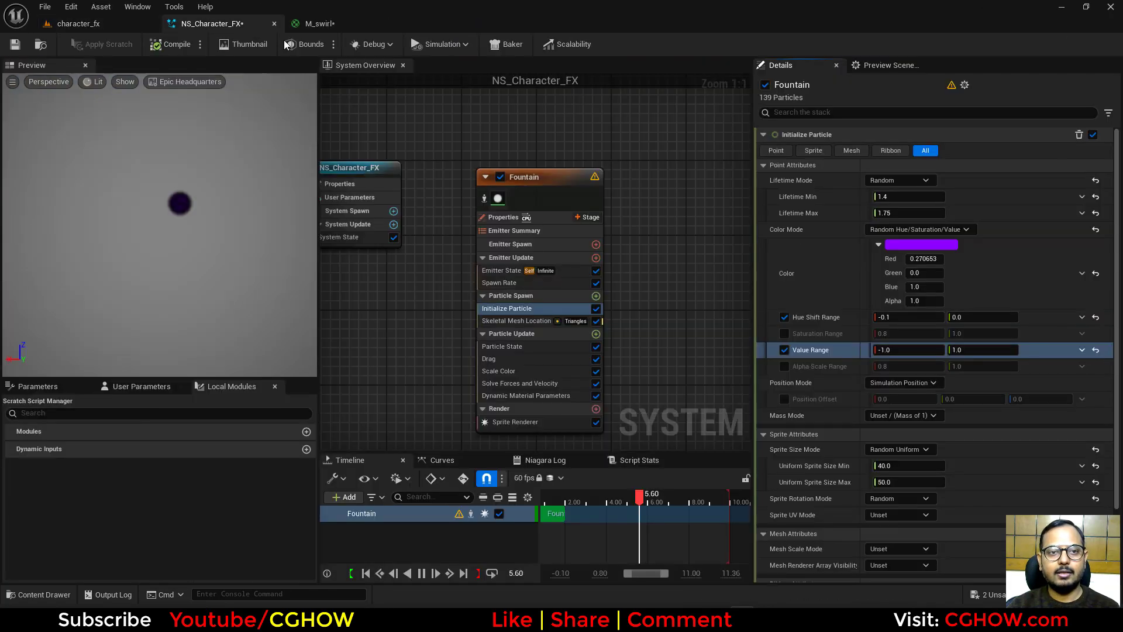
Step: Enable Alpha Scale Range with a maximum of 5 and check the particles in the character_fx level
left_click(784, 366)
left_click(962, 367)
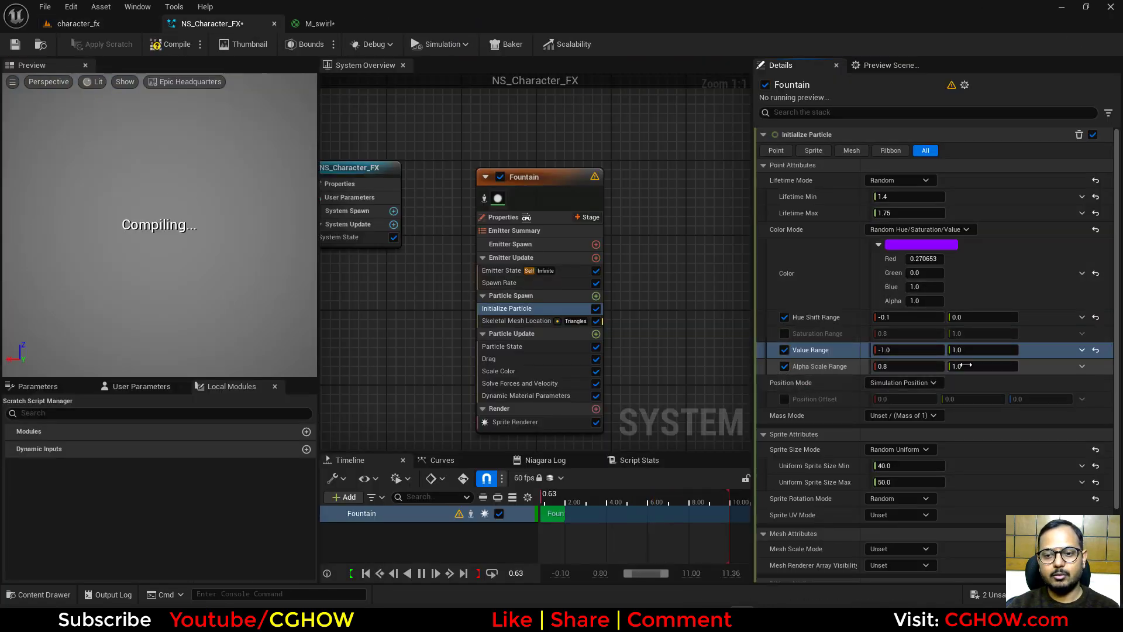
type("5")
key("Return")
left_click(78, 23)
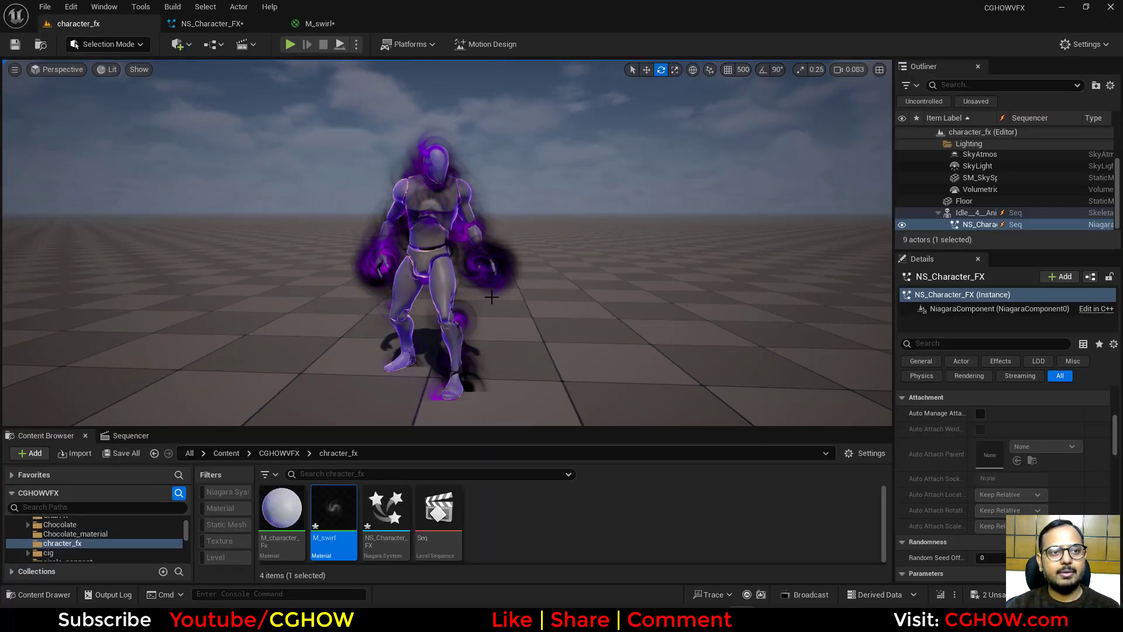
left_click(204, 28)
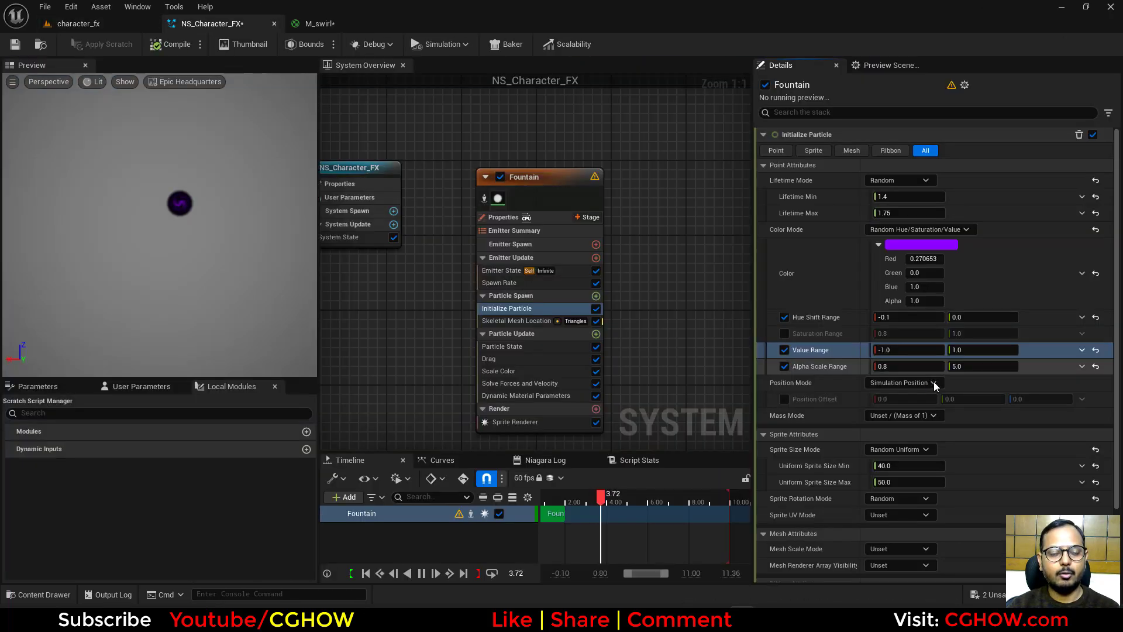
Step: Raise the Alpha Scale Range maximum to 20 and check the denser aura in the character_fx level
left_click(961, 366)
type("20")
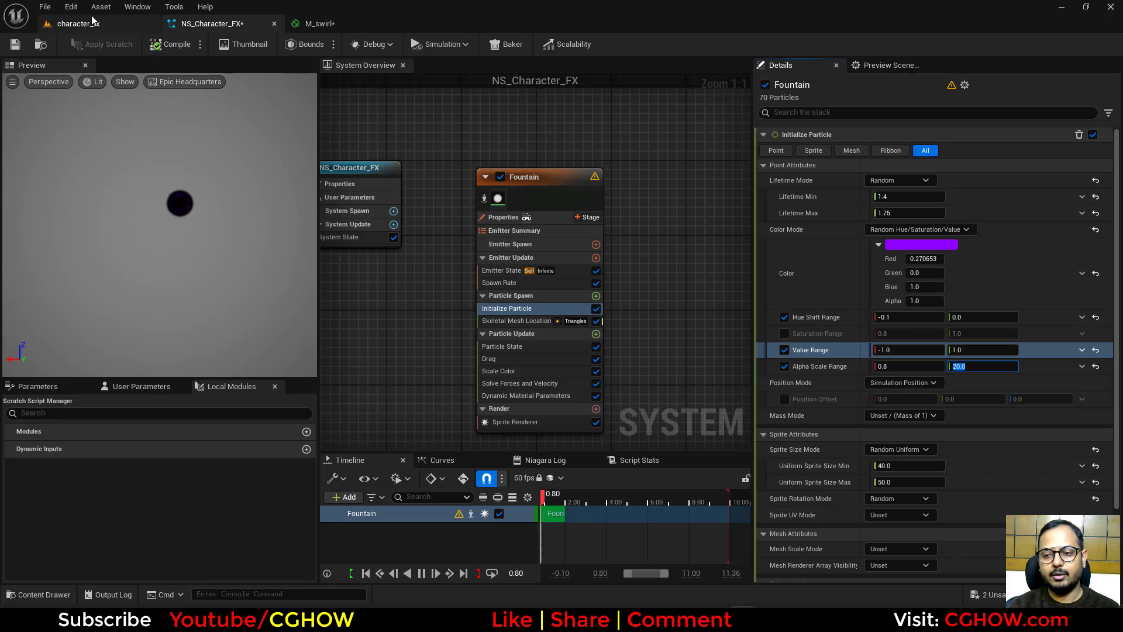
left_click(79, 23)
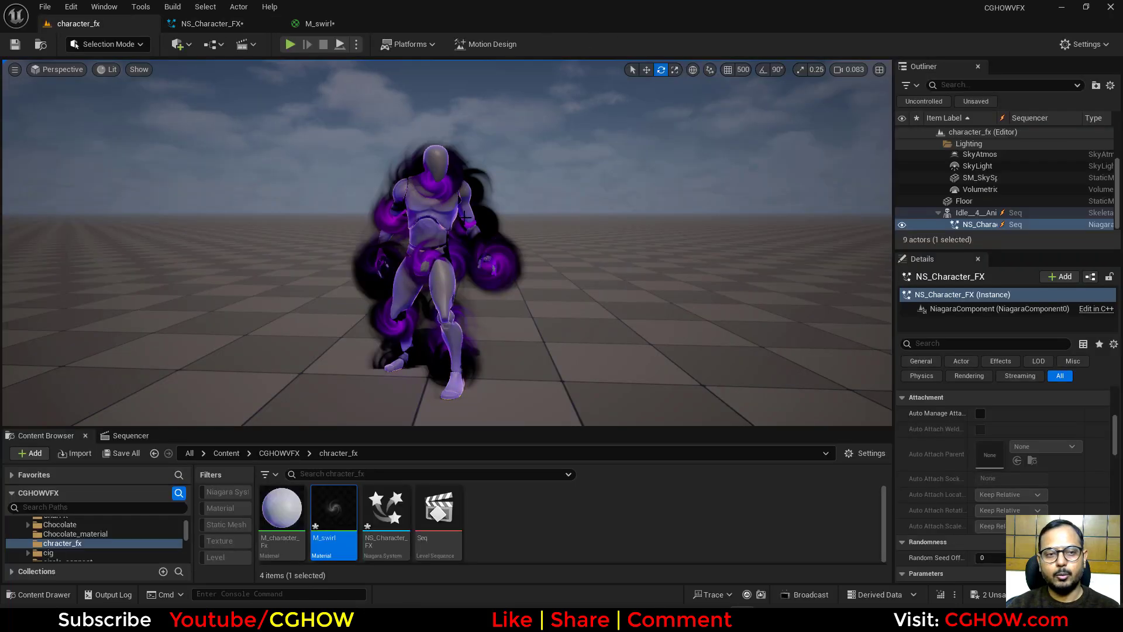
Step: In Dynamic Material Parameters, drive the swirl parameter with Float from Curve using the linear ramp-up template
left_click(214, 24)
left_click(534, 399)
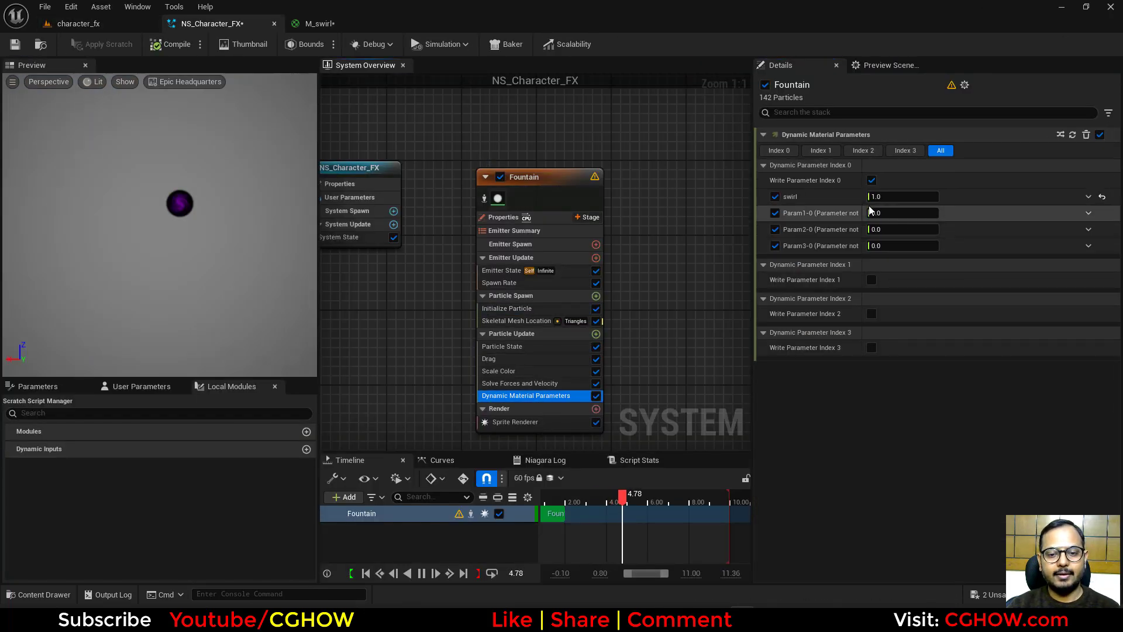
left_click(1089, 198)
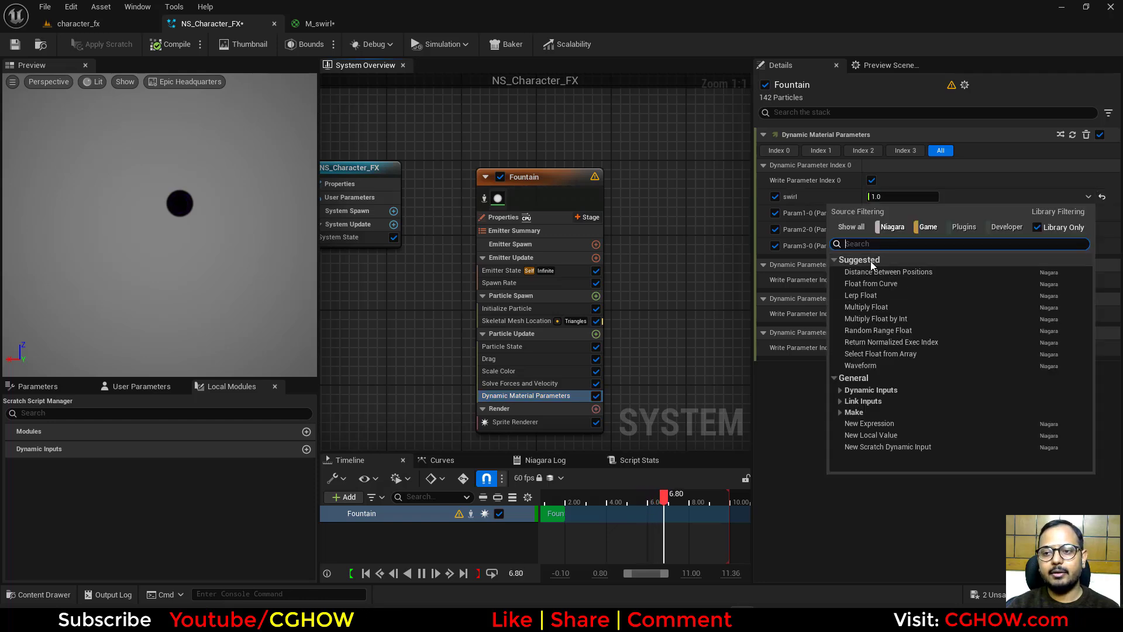
left_click(872, 283)
left_click(961, 230)
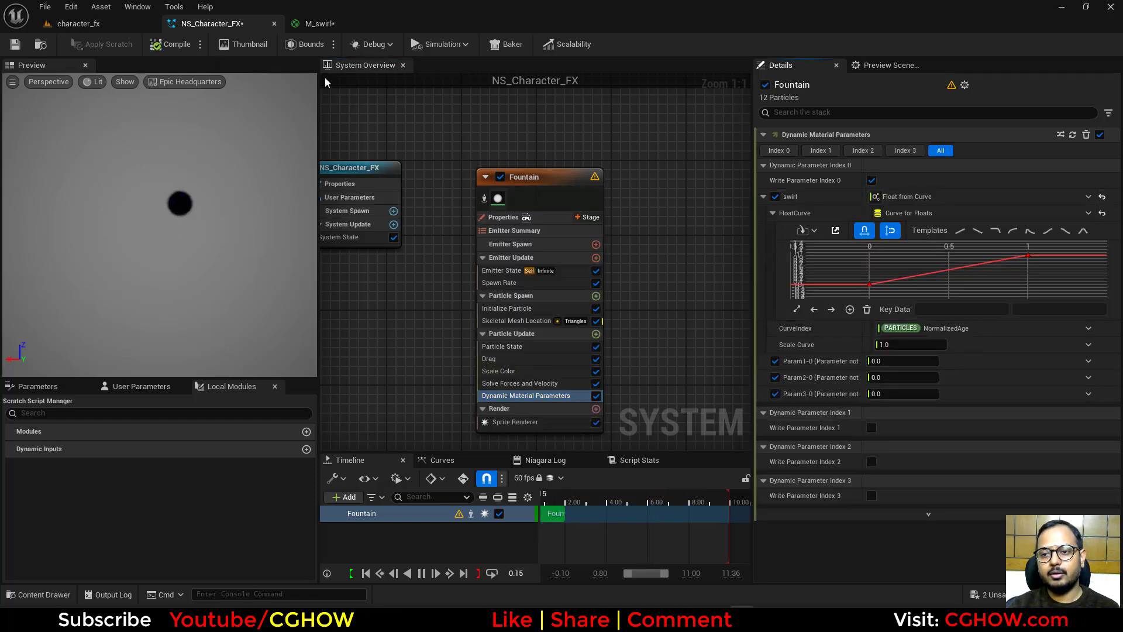
Step: Play the level sequence in character_fx to examine the animated swirl particles
left_click(93, 27)
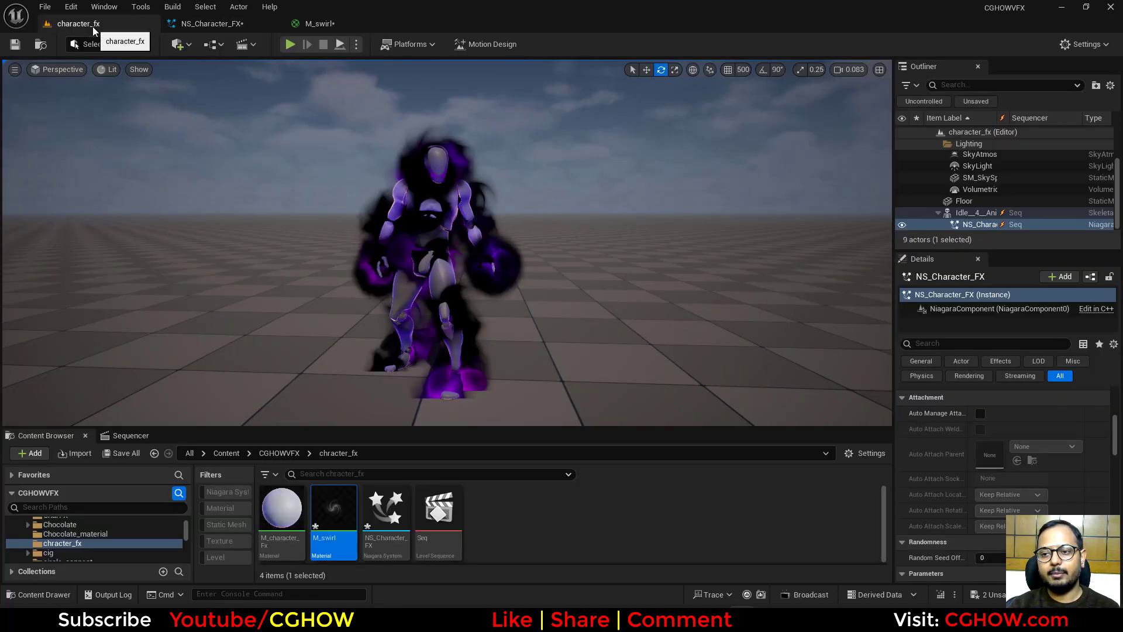
left_click(130, 436)
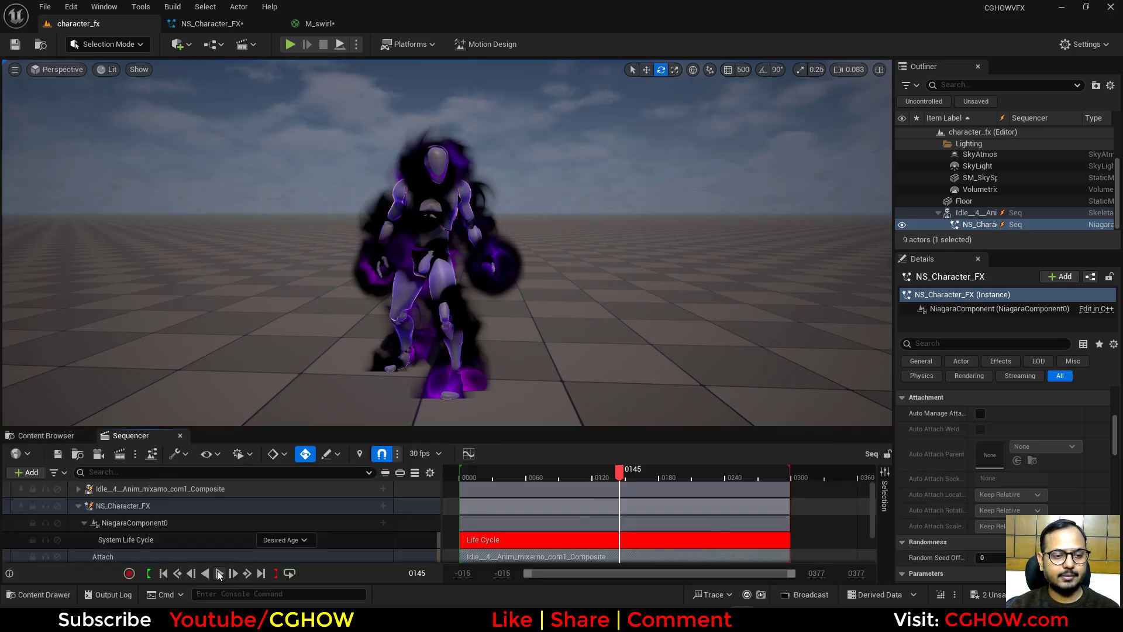
left_click(220, 573)
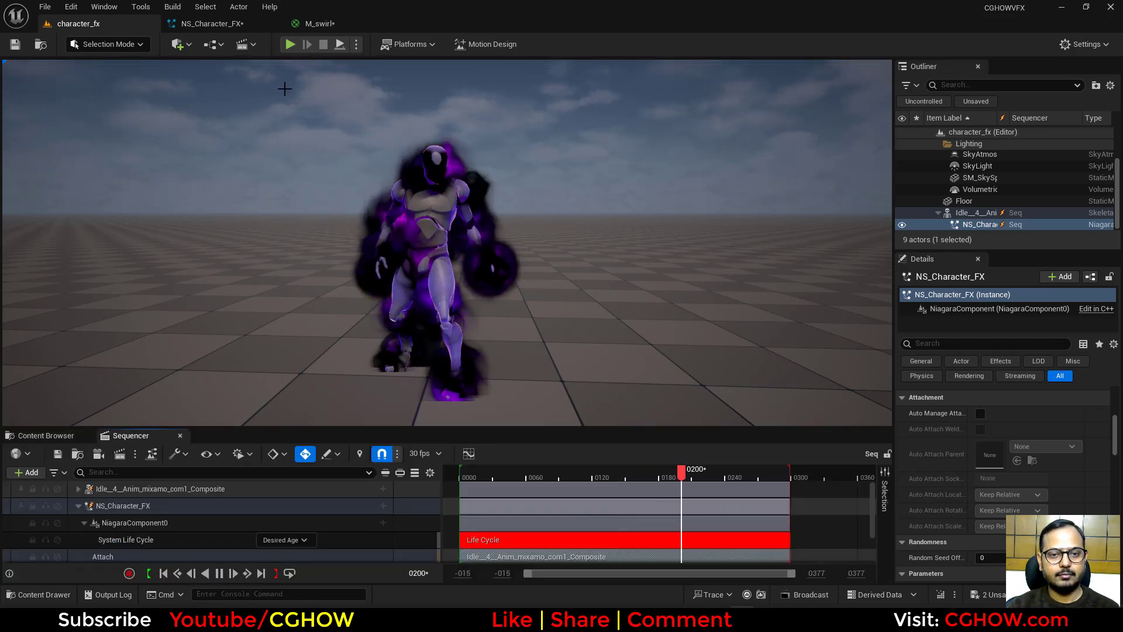
Step: In Scale Color, apply the bell-shaped curve template to Scale Alpha and check the fade in the character_fx level
left_click(212, 23)
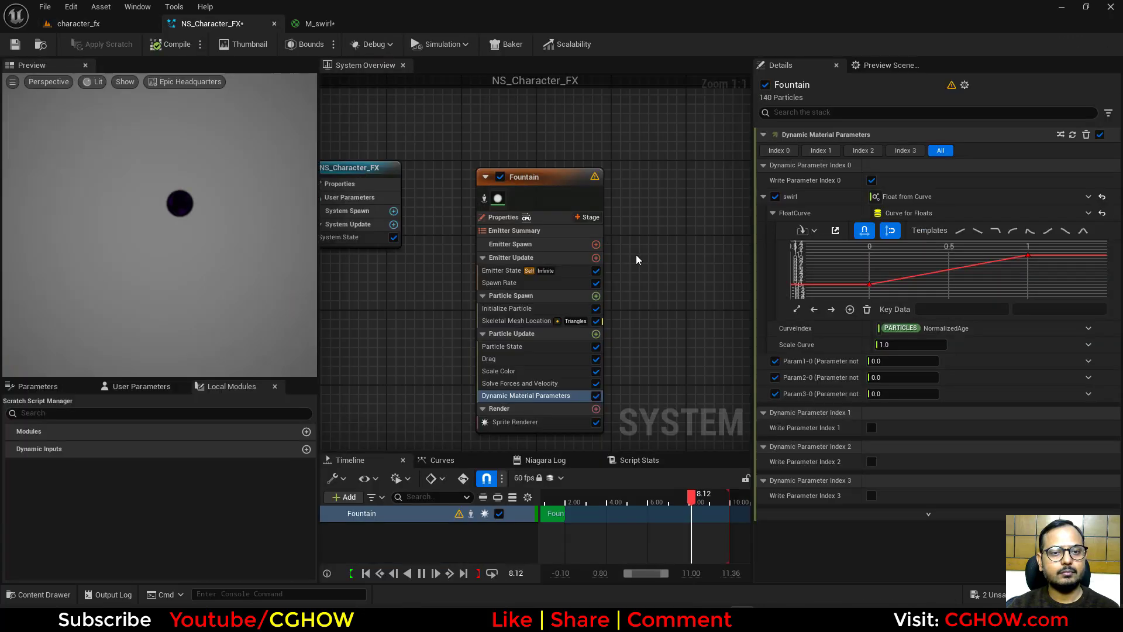
left_click(539, 374)
left_click(1083, 218)
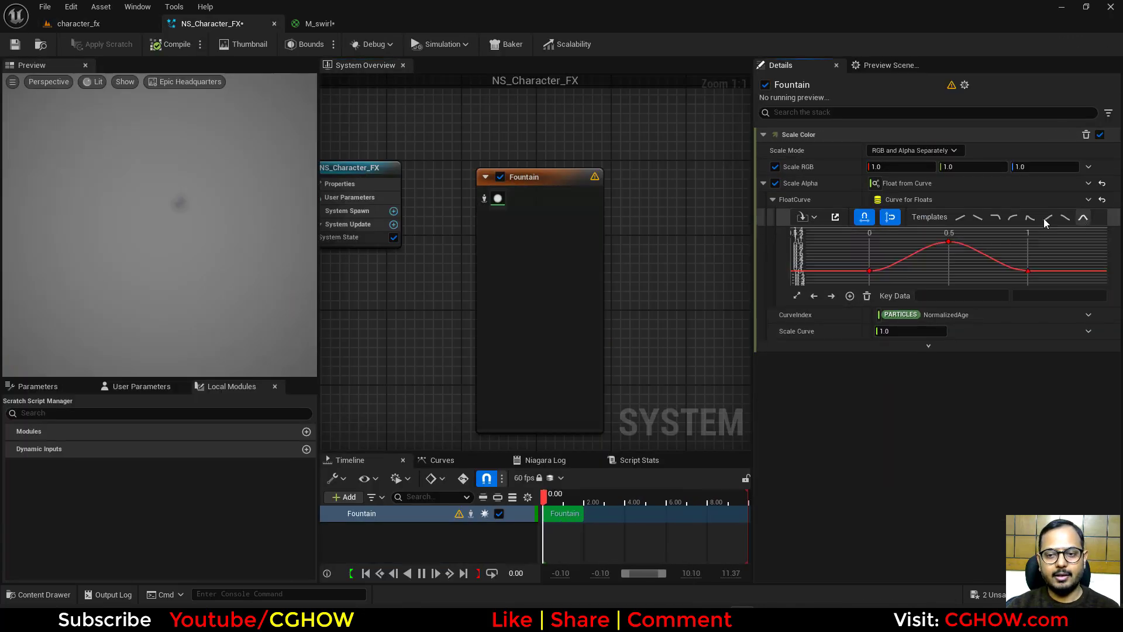
left_click(111, 22)
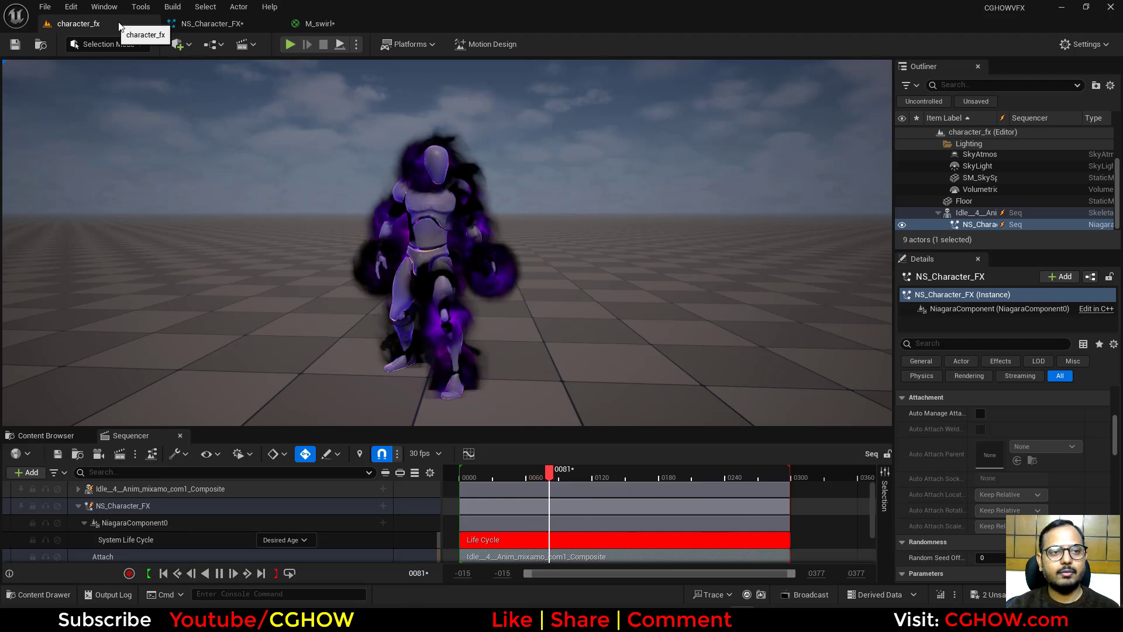
left_click(200, 28)
left_click(596, 333)
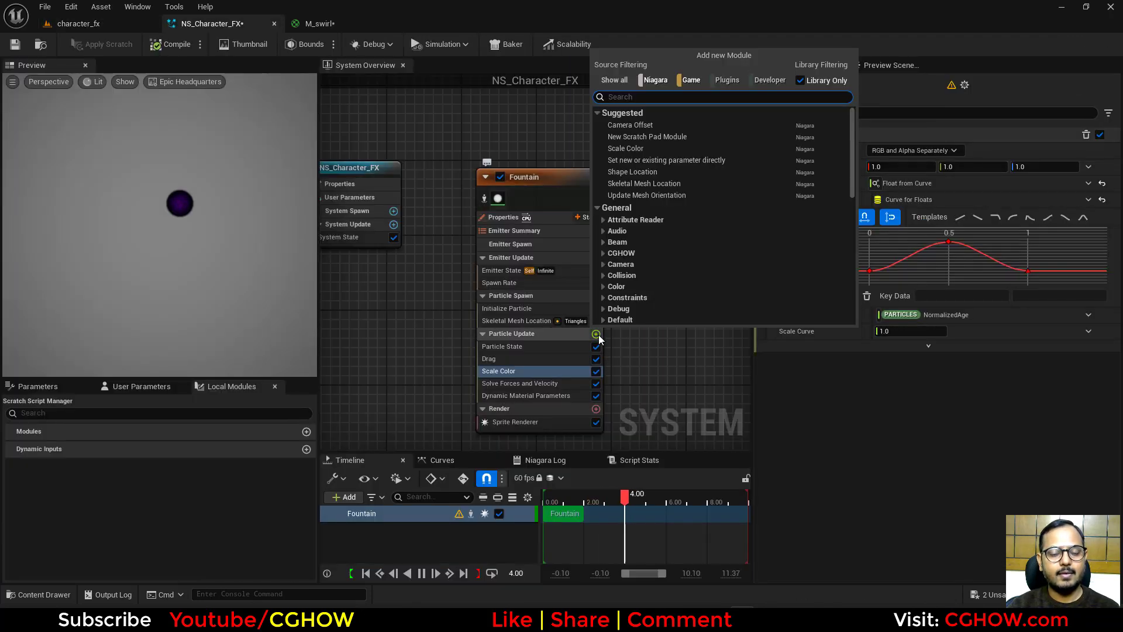
type("gra")
key("Return")
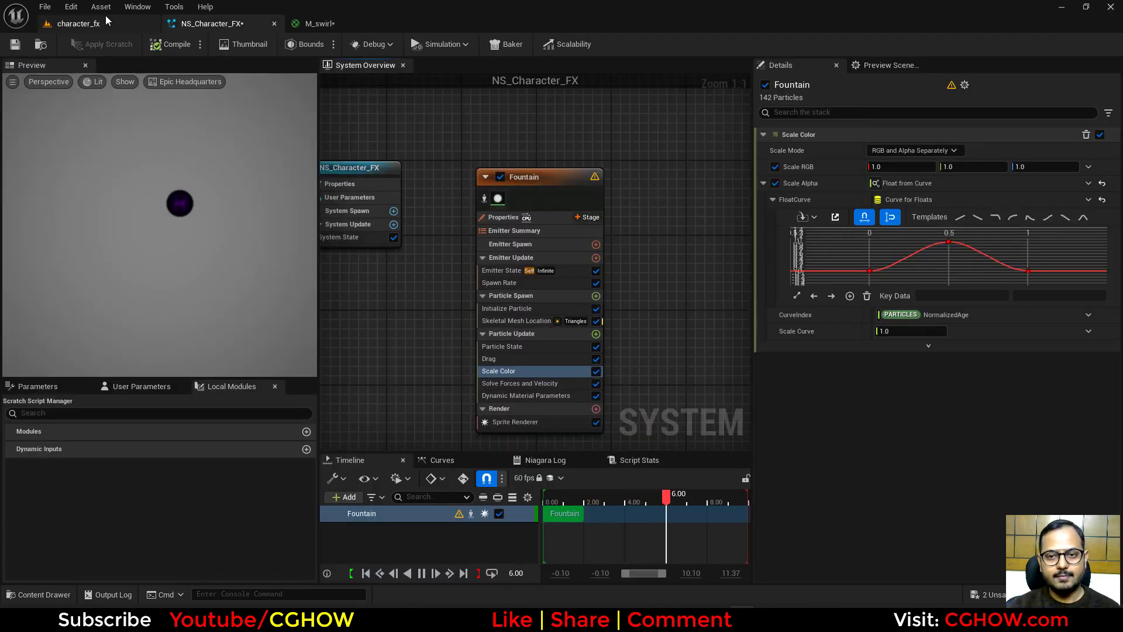
Step: Locate the character's Idle__4_ skeletal mesh and assign it as Preview Mesh and Default Mesh in the Fountain's Skeletal Mesh Location
left_click(62, 27)
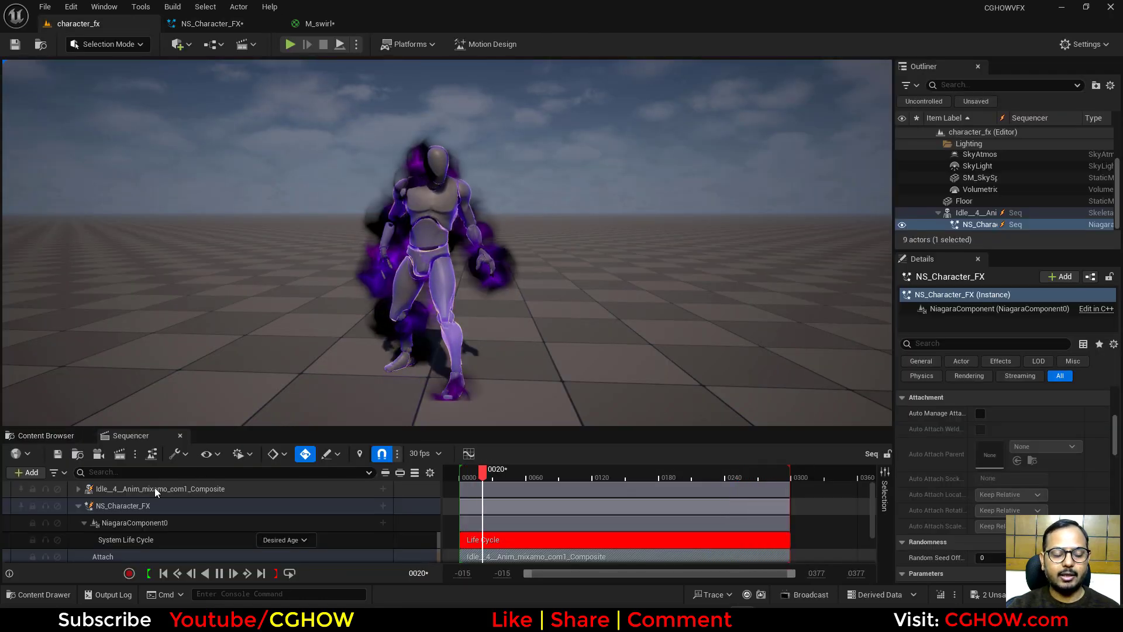
left_click(175, 489)
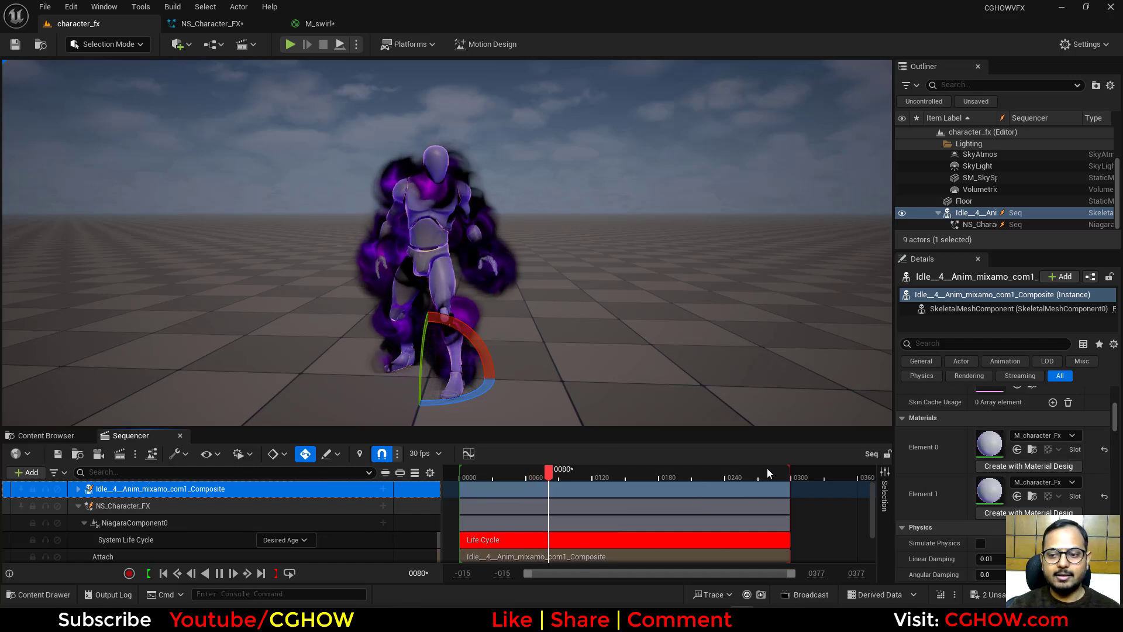
key("ctrl+b")
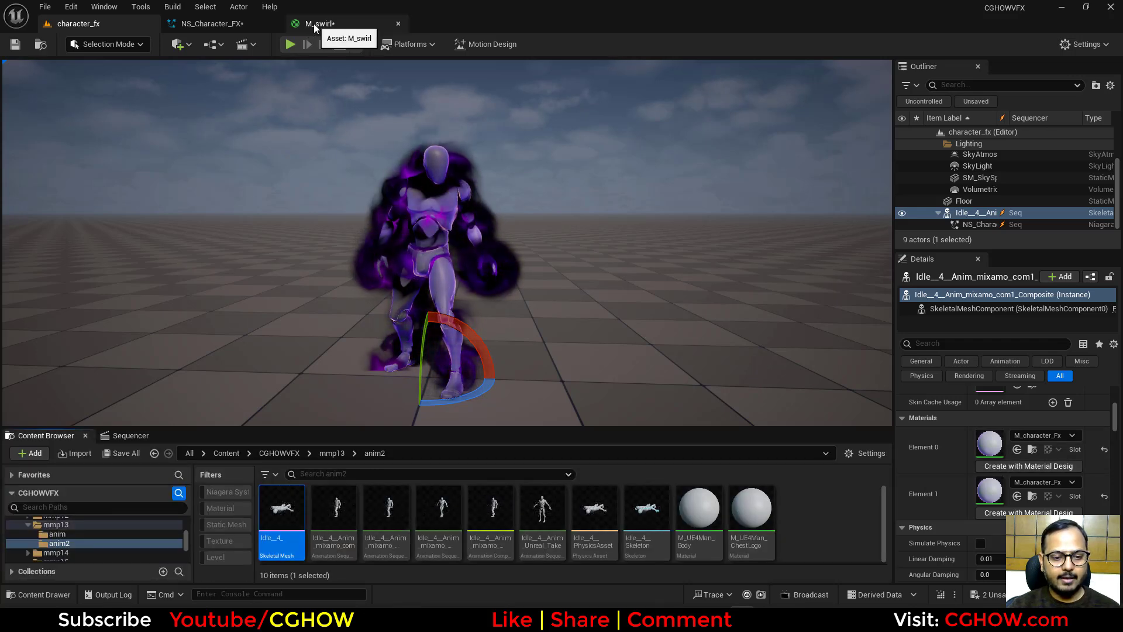
left_click(258, 23)
left_click(569, 311)
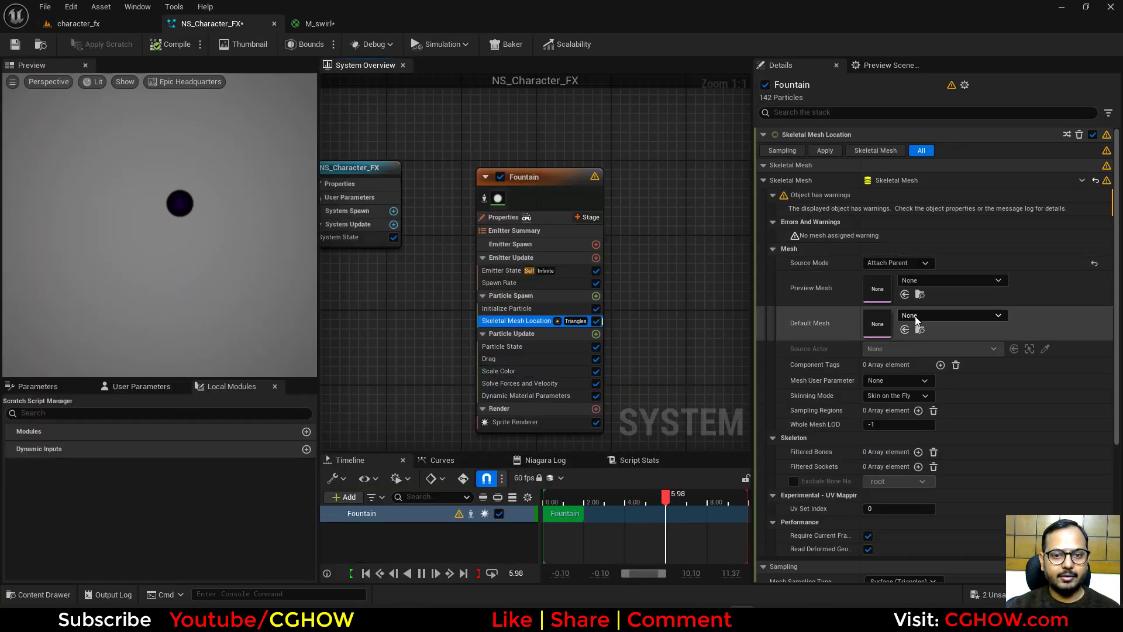
left_click(906, 296)
left_click(908, 275)
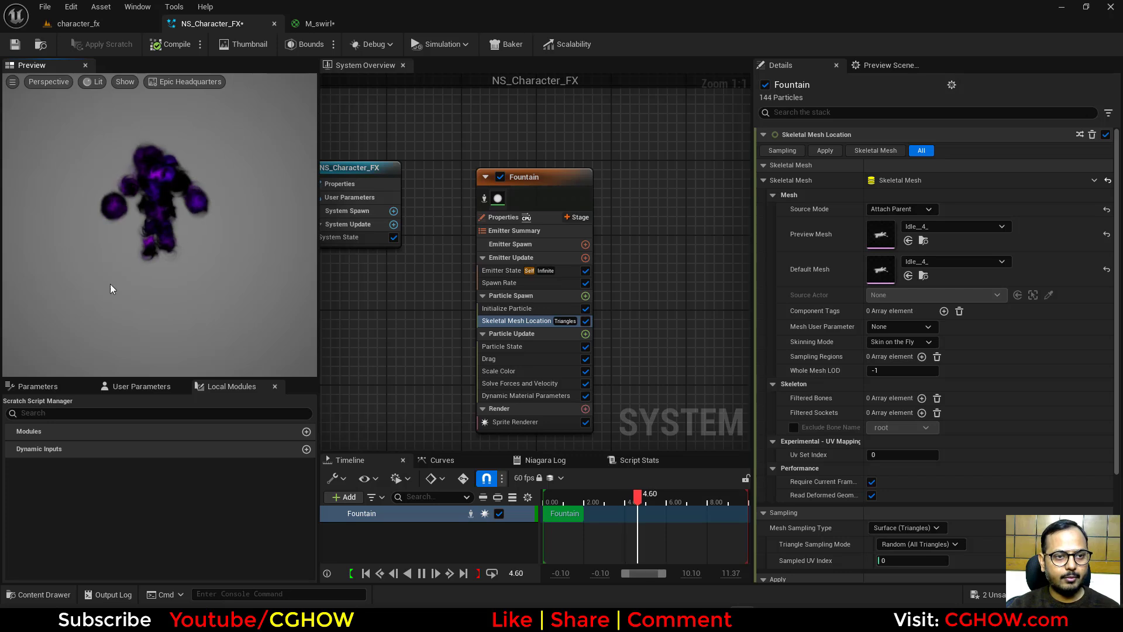
Step: Add a Gravity Force module to Particle Update with a Z gravity of 30 and check the effect in the character_fx level
left_click(585, 334)
type("gra")
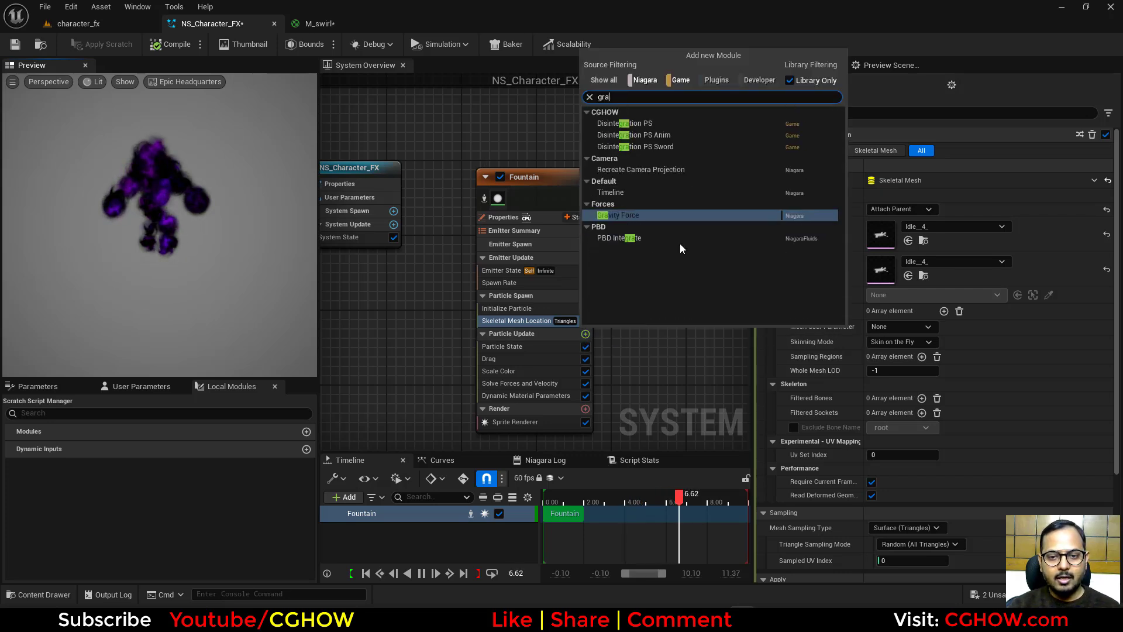
left_click(629, 218)
left_click(1030, 150)
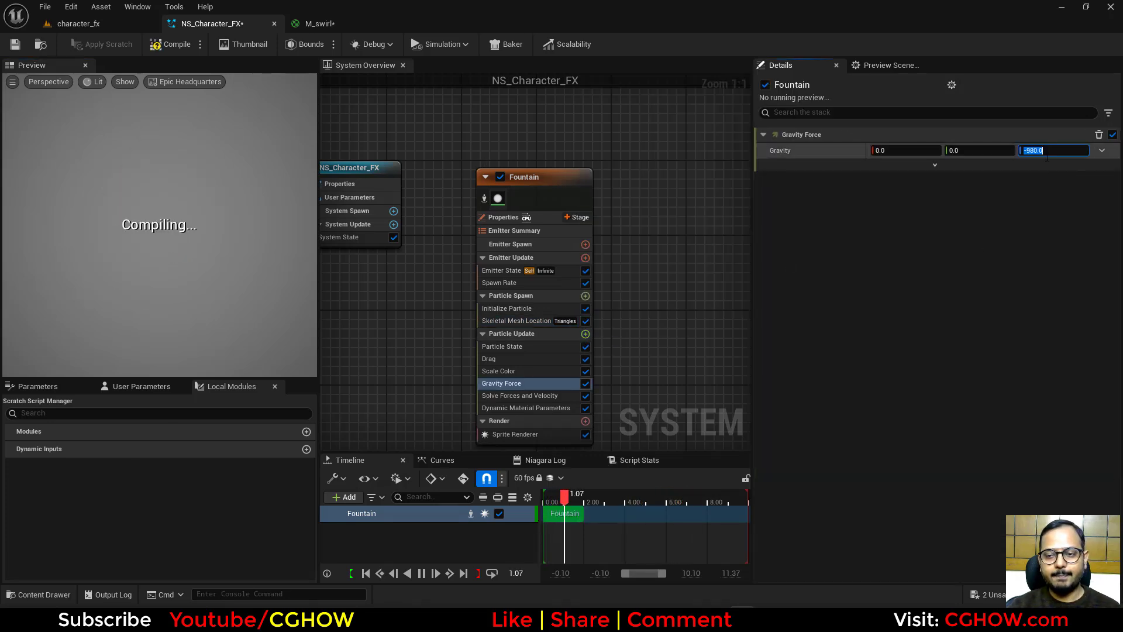
type("30")
key("Return")
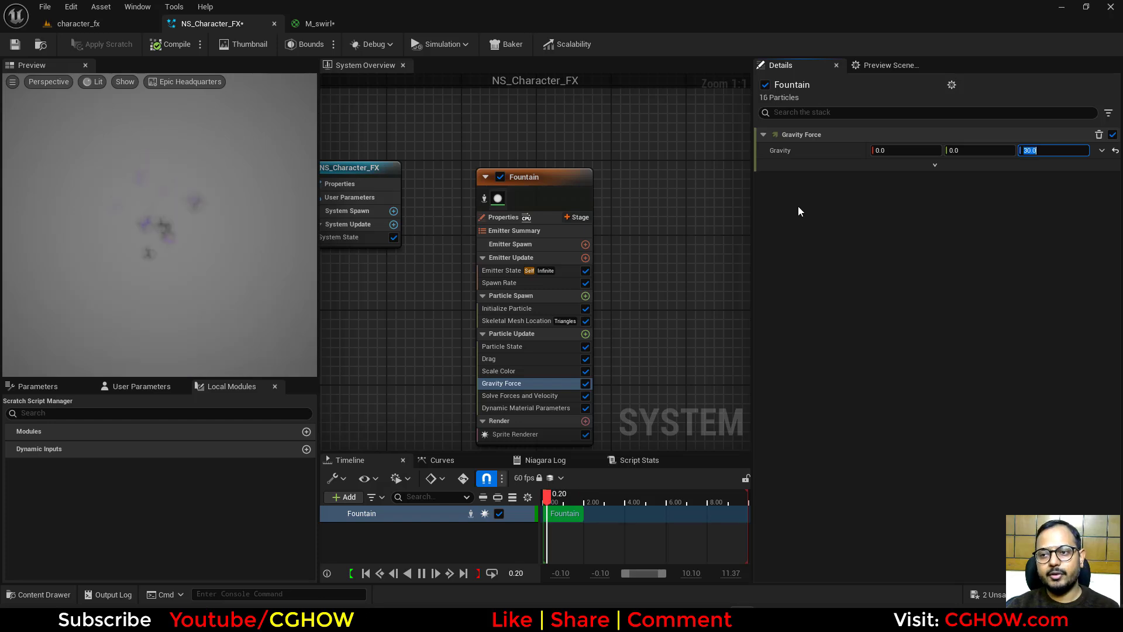
left_click(100, 24)
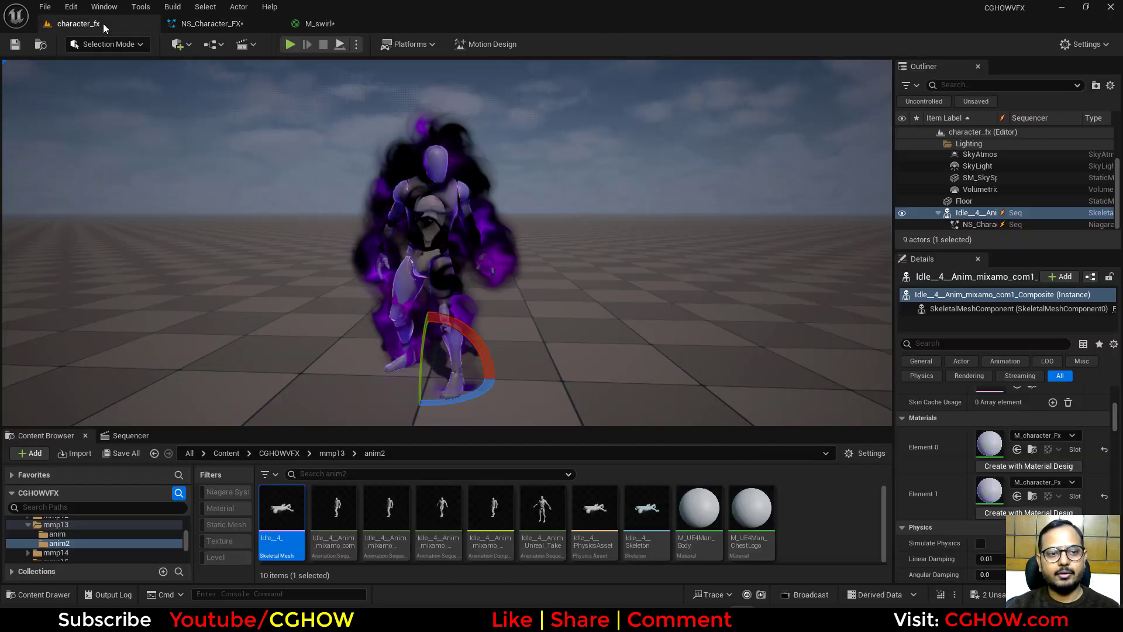
left_click(221, 24)
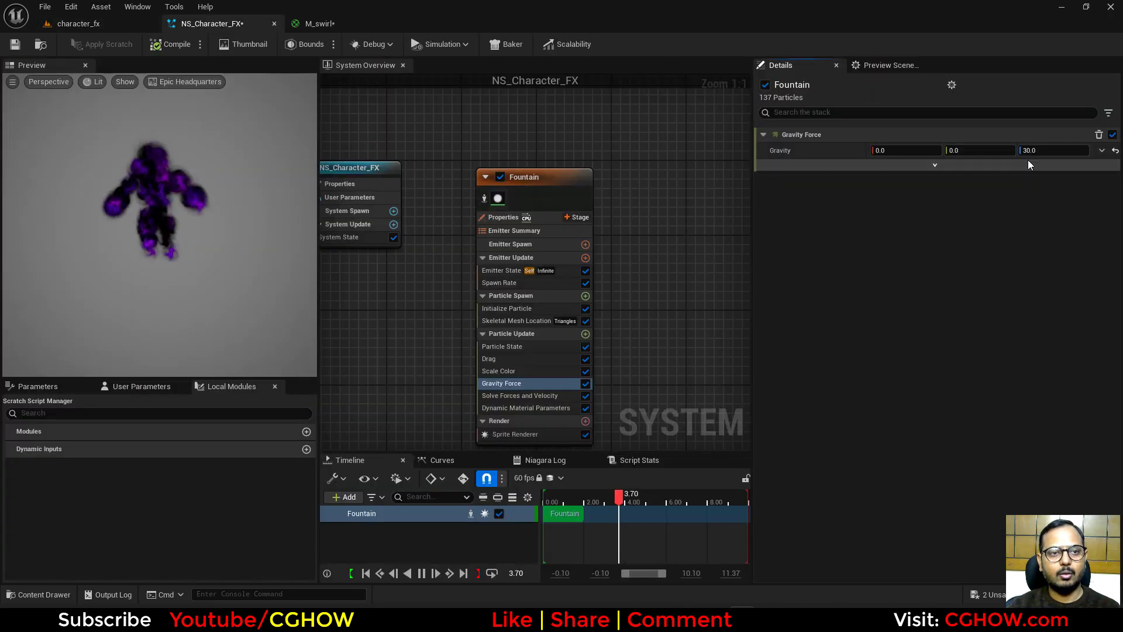
Step: Set the NS_Character_FX system's Warmup Time to about 2.93 seconds and check the effect in the character_fx level
left_click(356, 183)
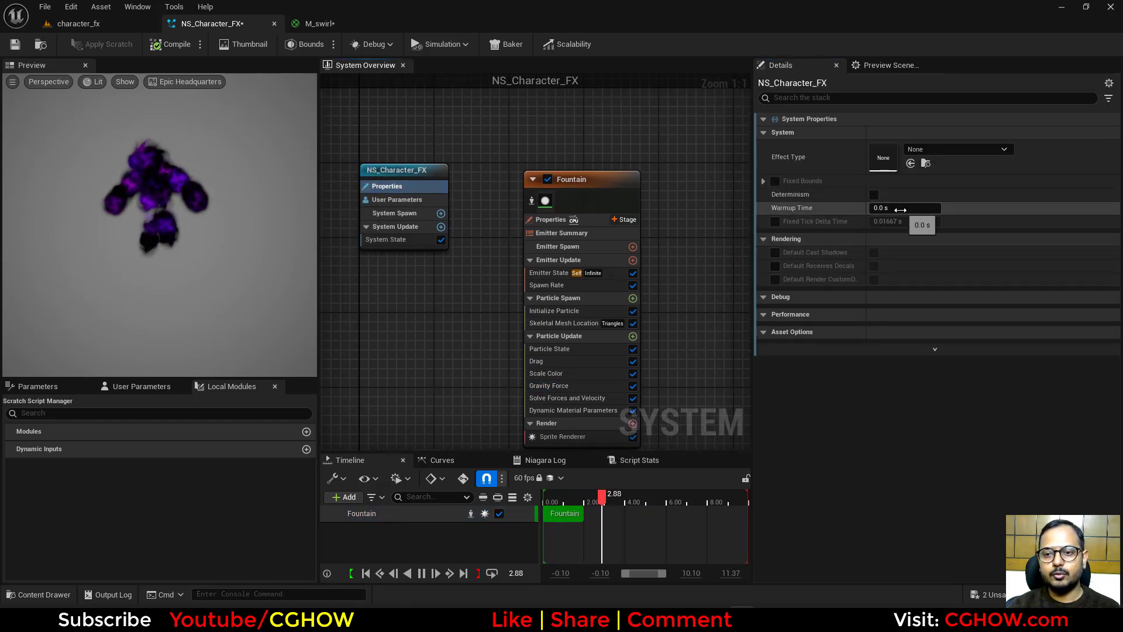
left_click(900, 208)
type("5")
key("Return")
left_click(88, 24)
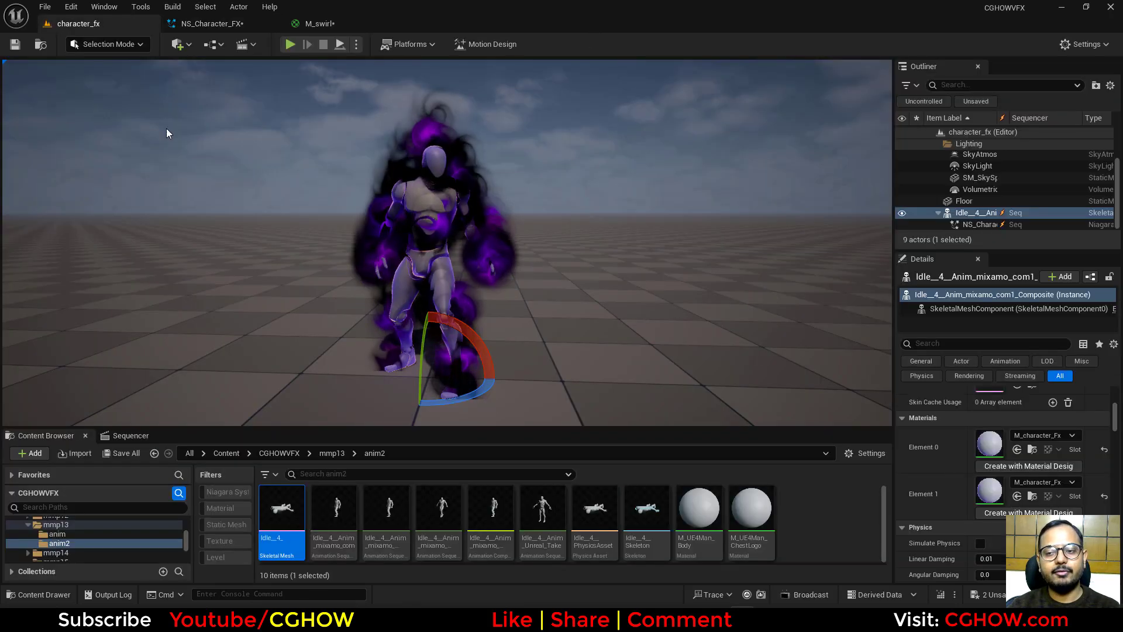
Step: Set the Fountain's Spawn Rate to 30 and check the particle density in the character_fx level
left_click(224, 23)
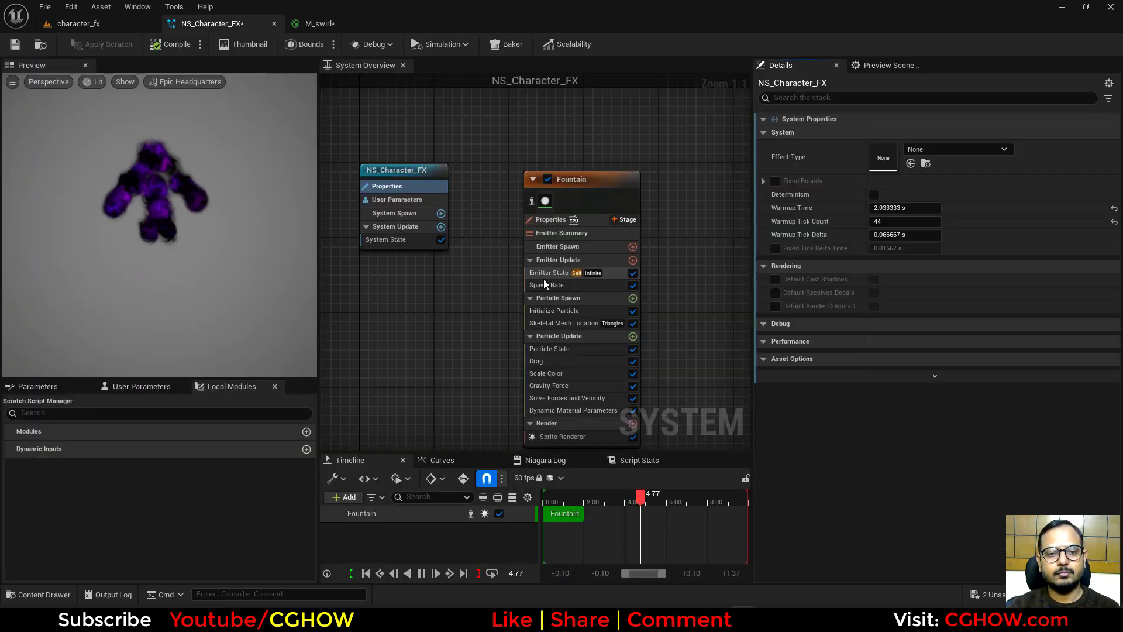
left_click(545, 285)
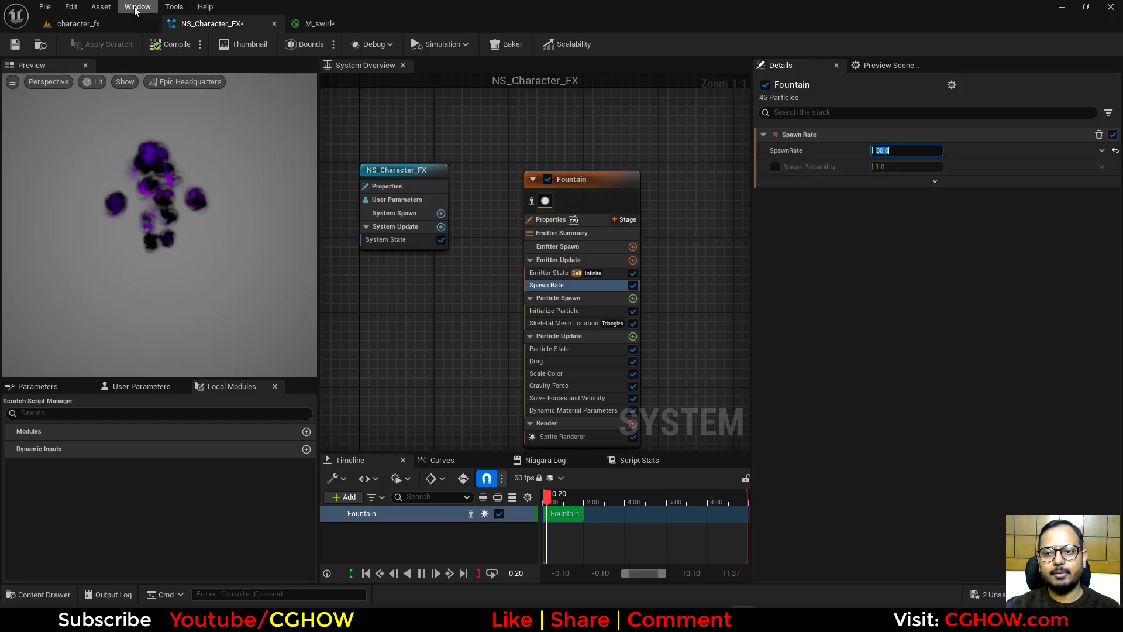
left_click(90, 25)
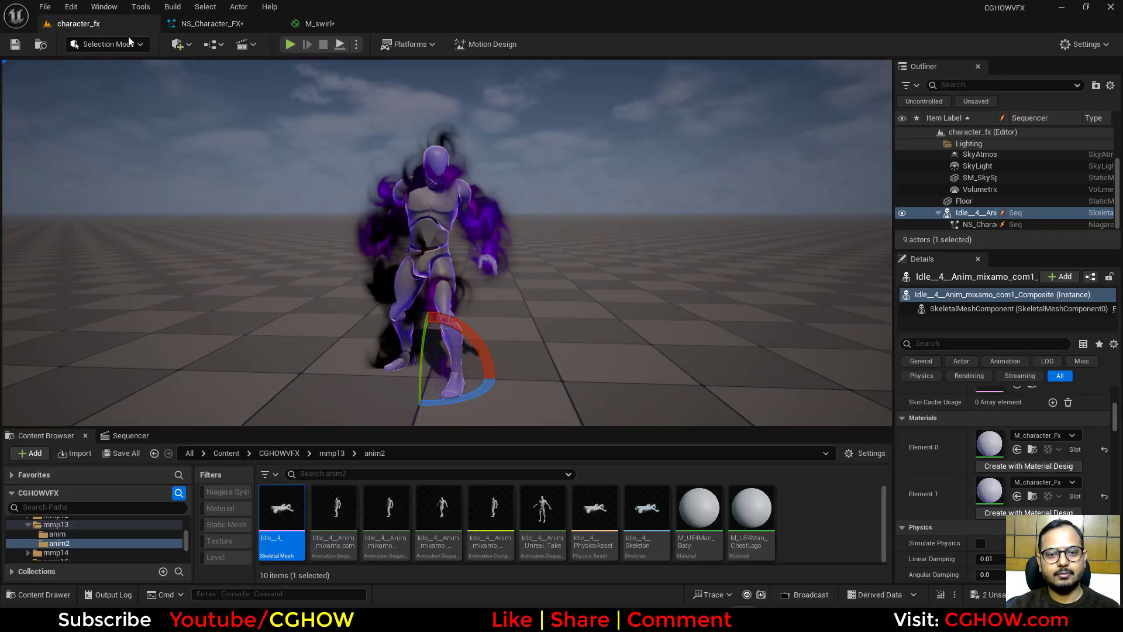
left_click(205, 26)
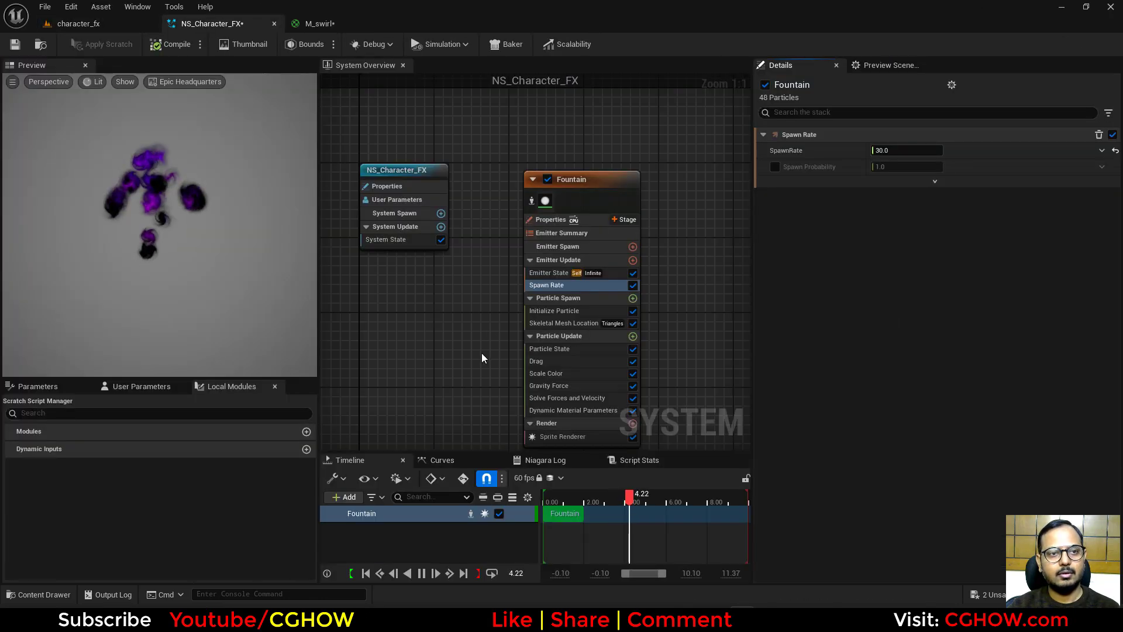
Step: Add a Scale Sprite Size module to Particle Update with a smooth rising curve from 0.5 to 1, and check it in the level
right_click_drag(482, 352, 442, 285)
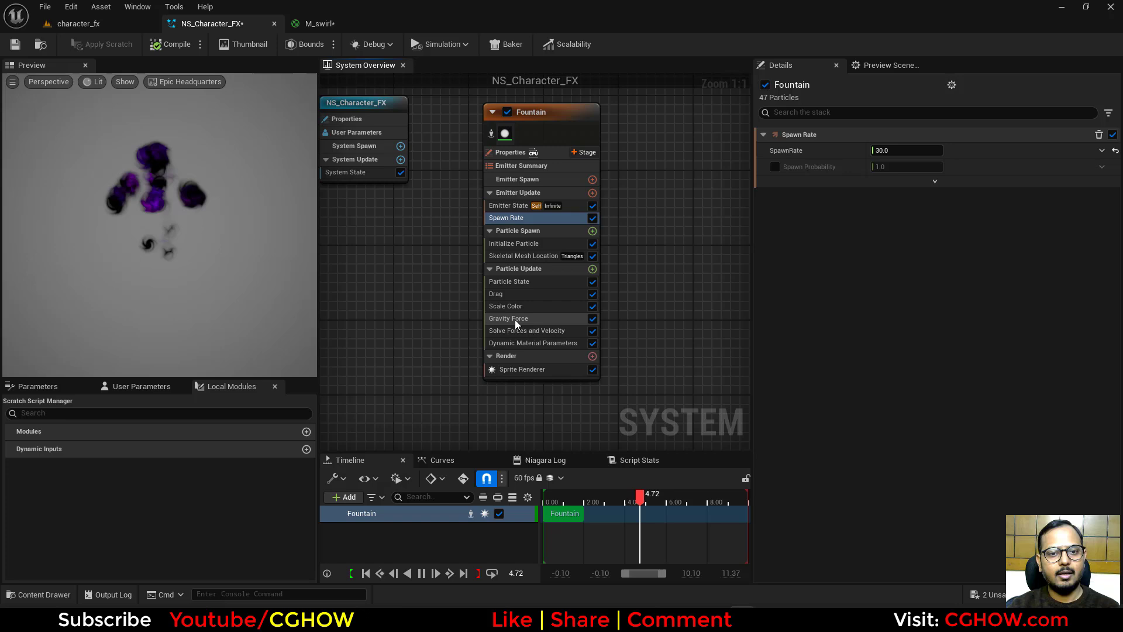
left_click(593, 269)
type("siz")
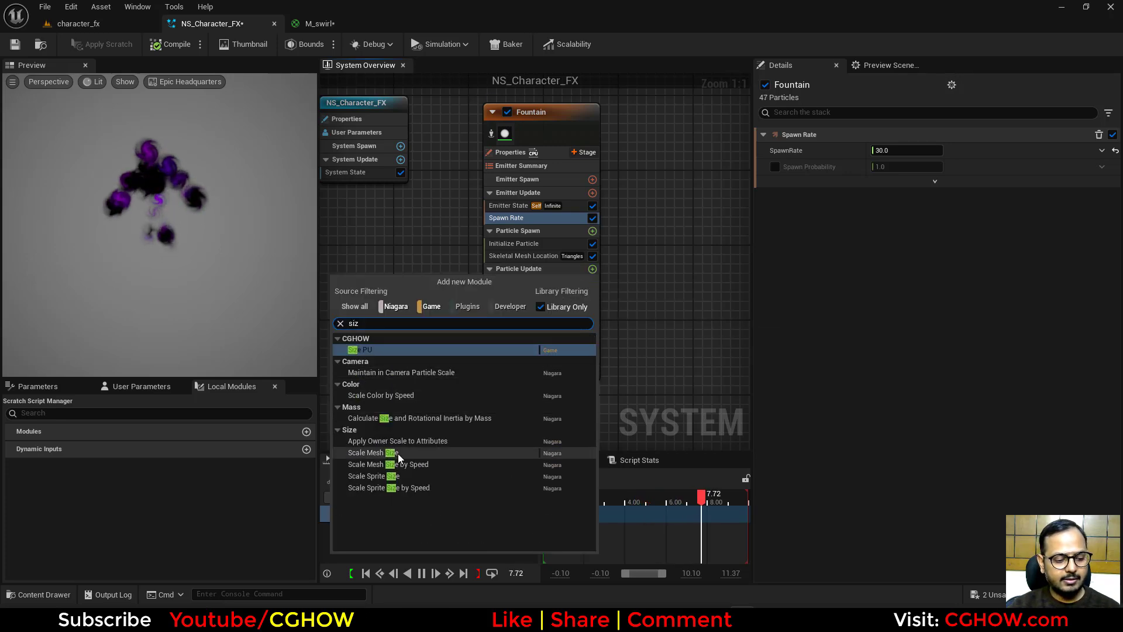
left_click(367, 477)
left_click(1048, 185)
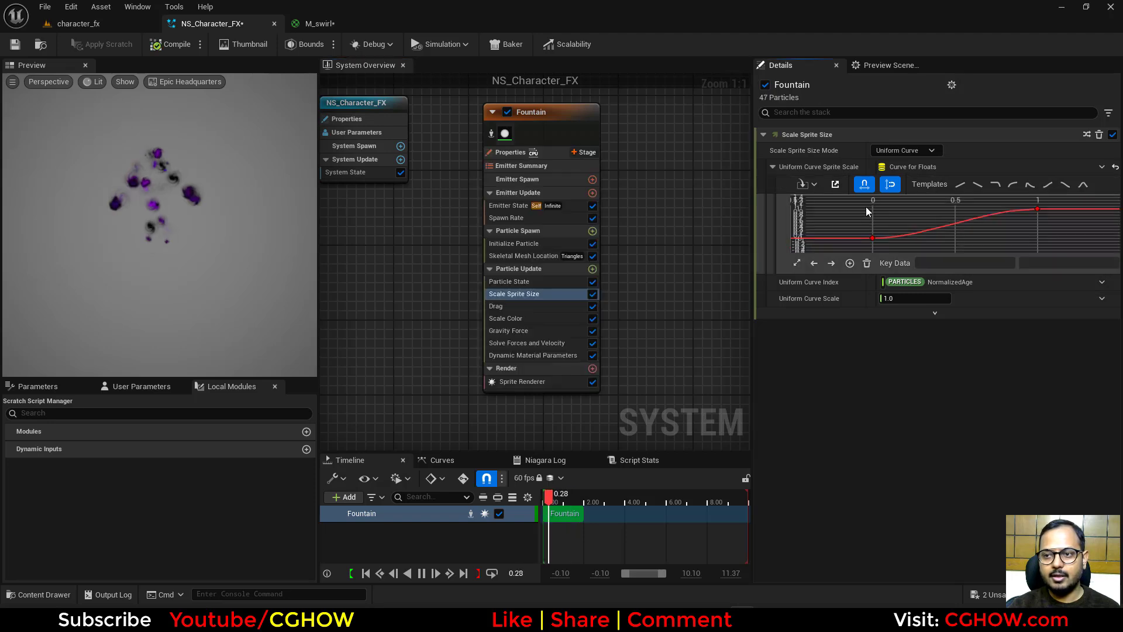
key("Return")
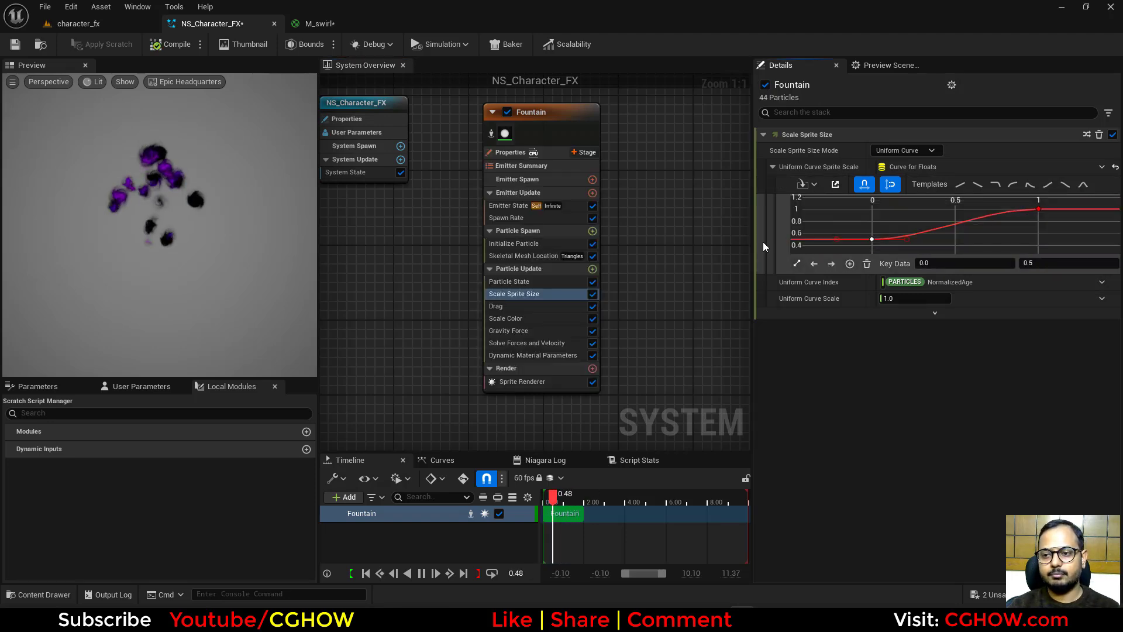
left_click(96, 24)
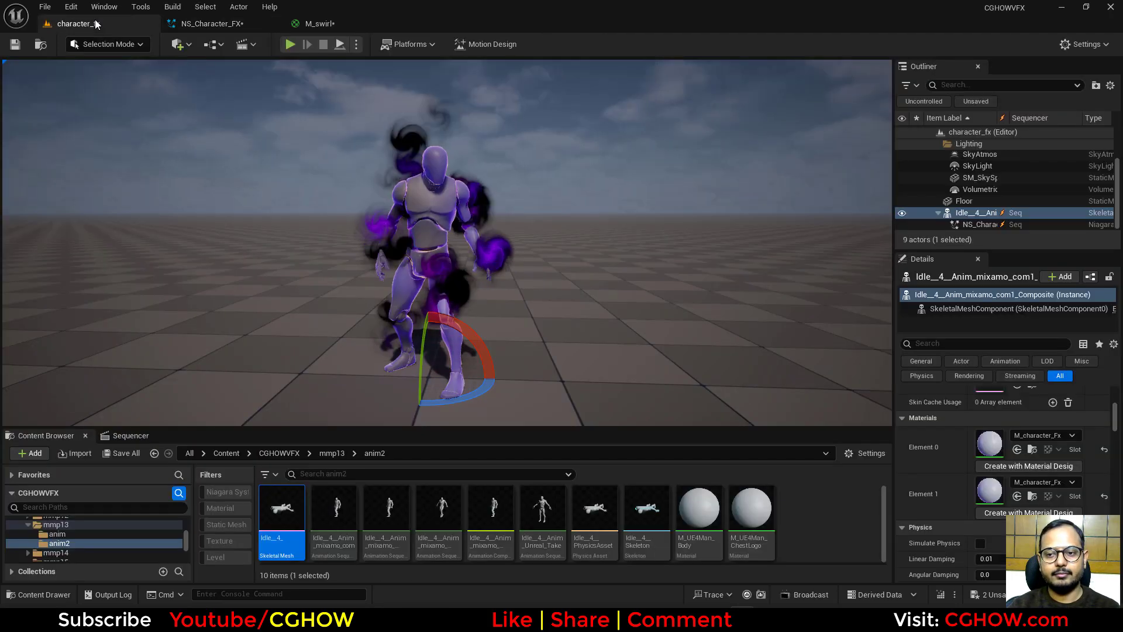
Step: In M_swirl, insert a Depth Fade node between the alpha Multiply and Opacity, apply the material, and check it in the level
left_click(315, 24)
right_click(715, 303)
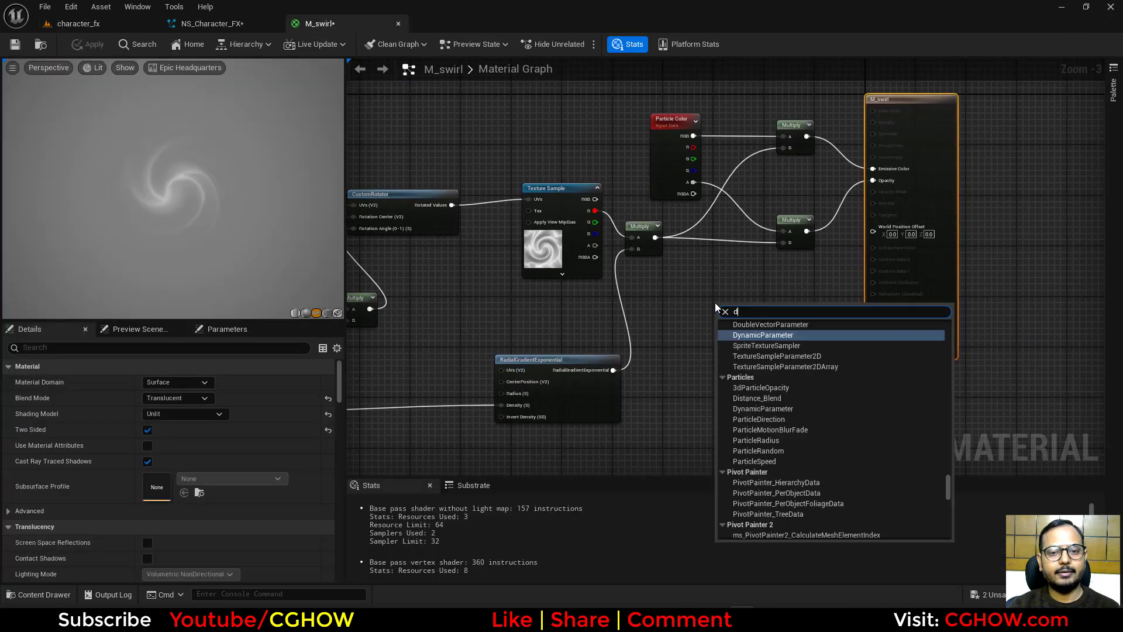
type("depth")
left_click(766, 351)
left_click_drag(809, 227, 722, 319)
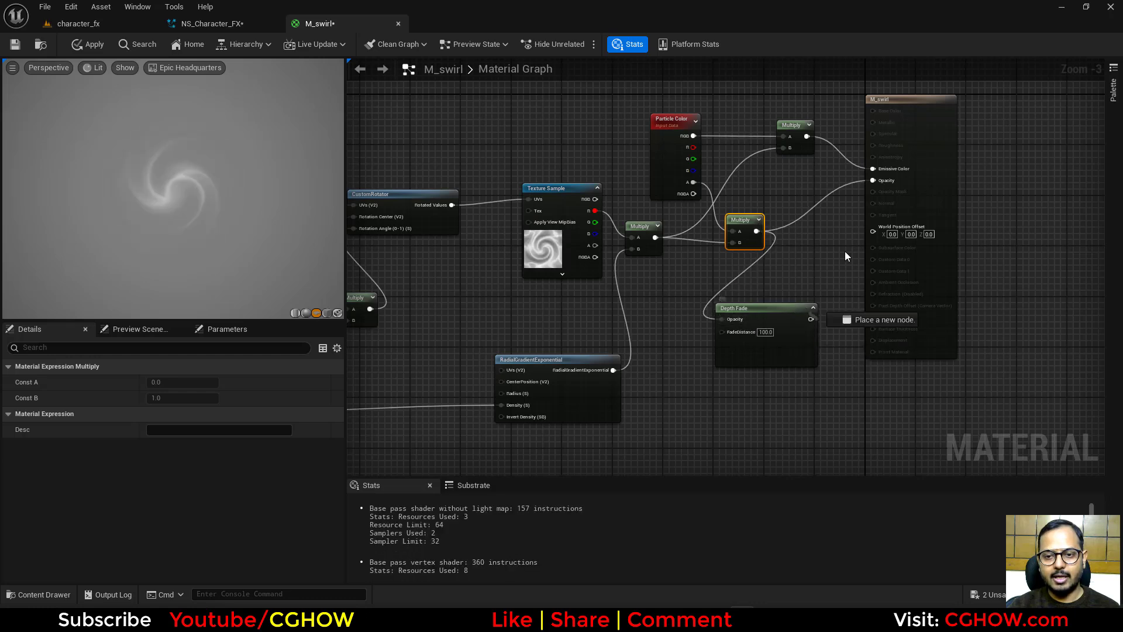
left_click_drag(876, 181, 875, 180)
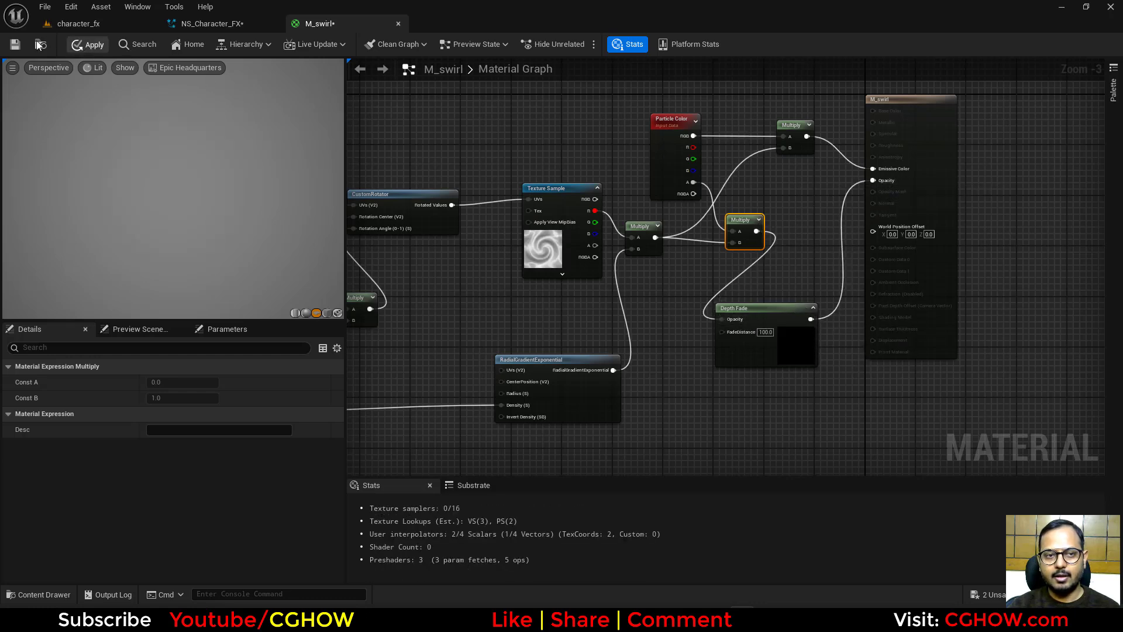
left_click(88, 44)
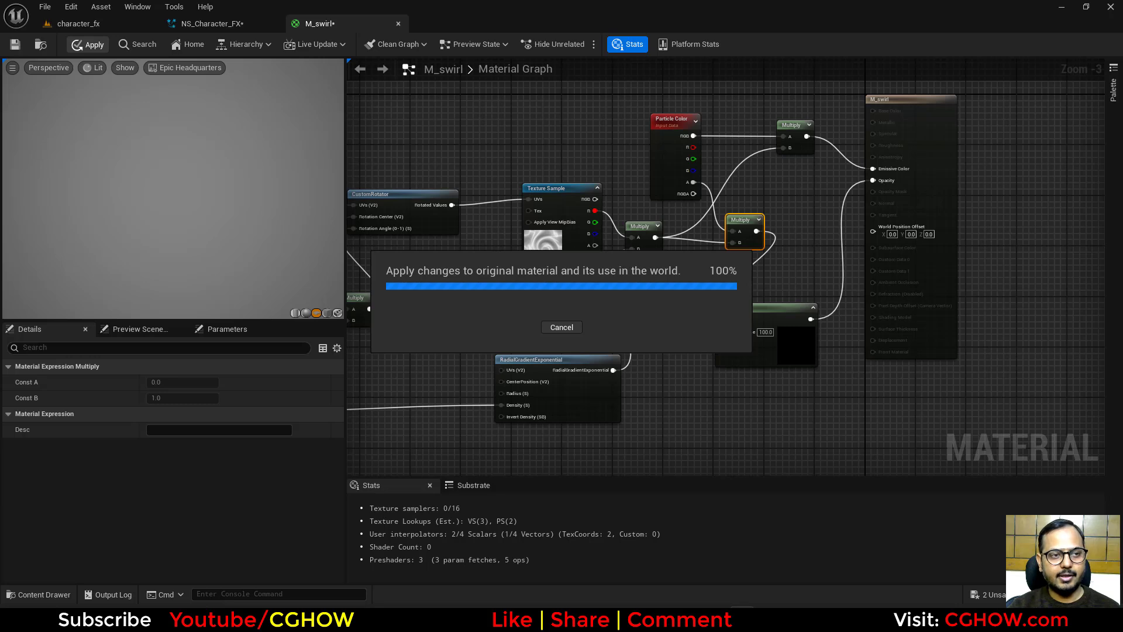
left_click(96, 27)
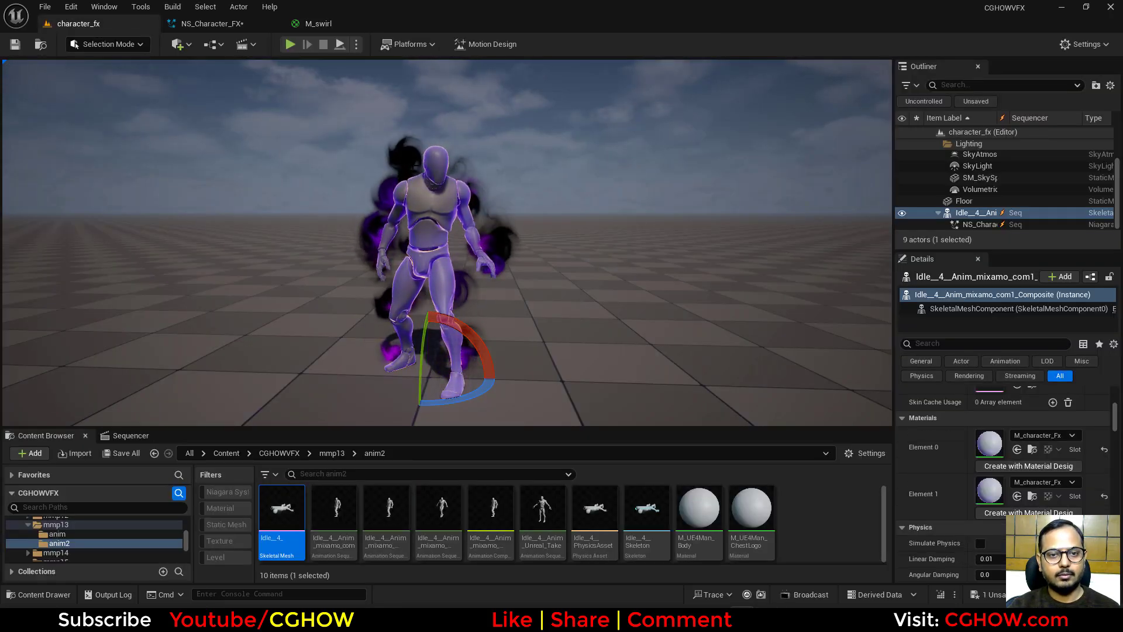
Step: Add a Camera Offset module with an amount of 50 to Particle Update and examine the effect in an enlarged character_fx viewport
left_click(316, 26)
left_click(235, 22)
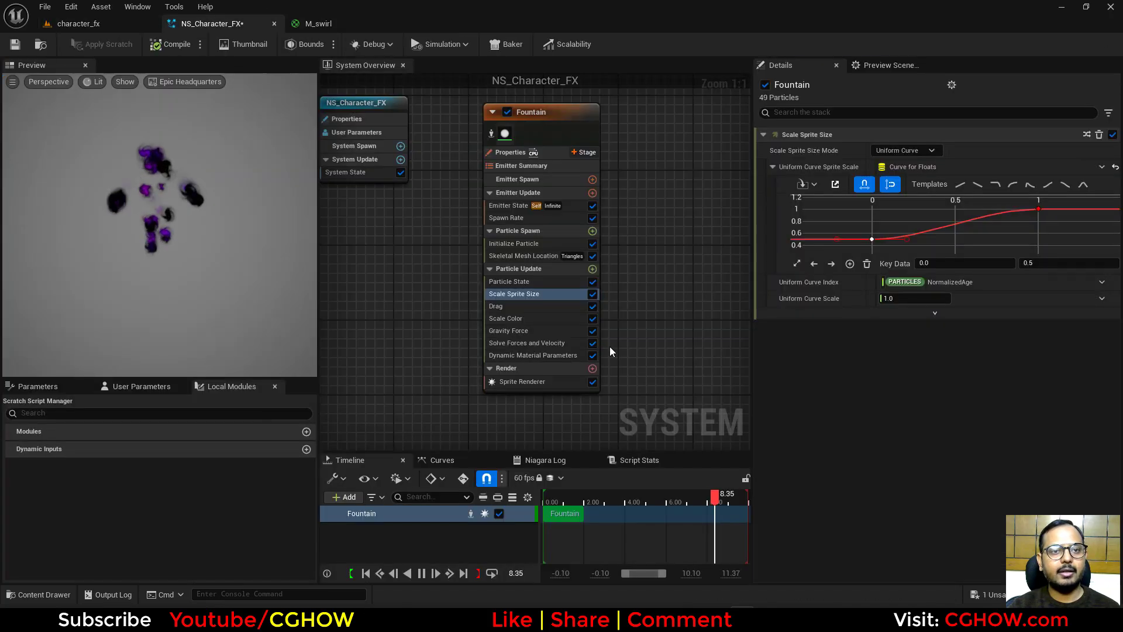
left_click(593, 270)
type("cam")
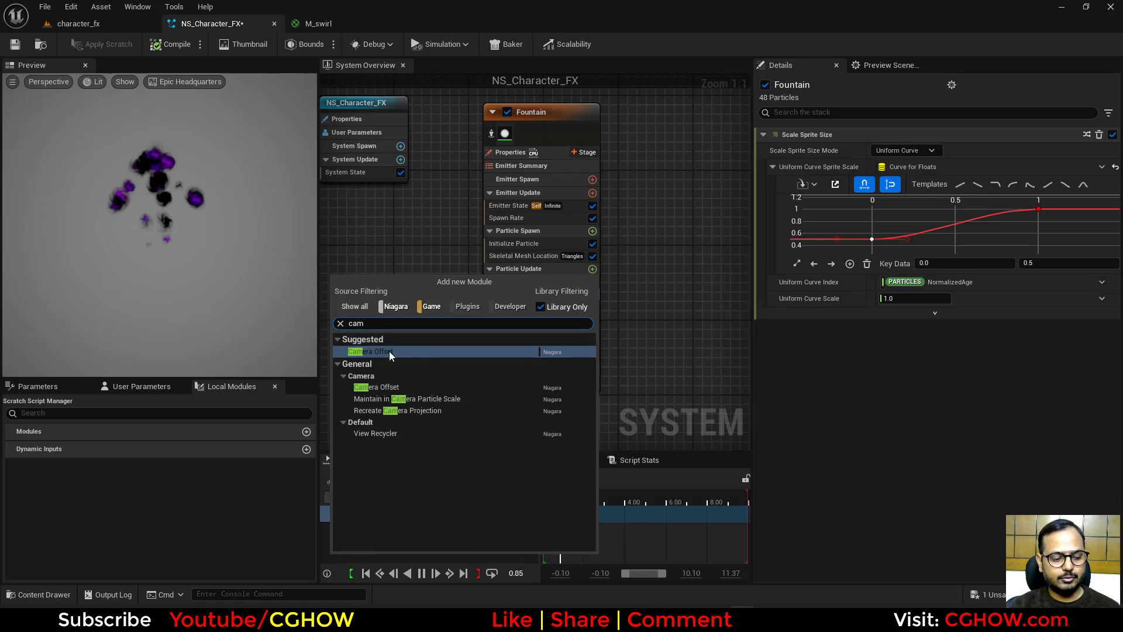
left_click(389, 351)
left_click(82, 23)
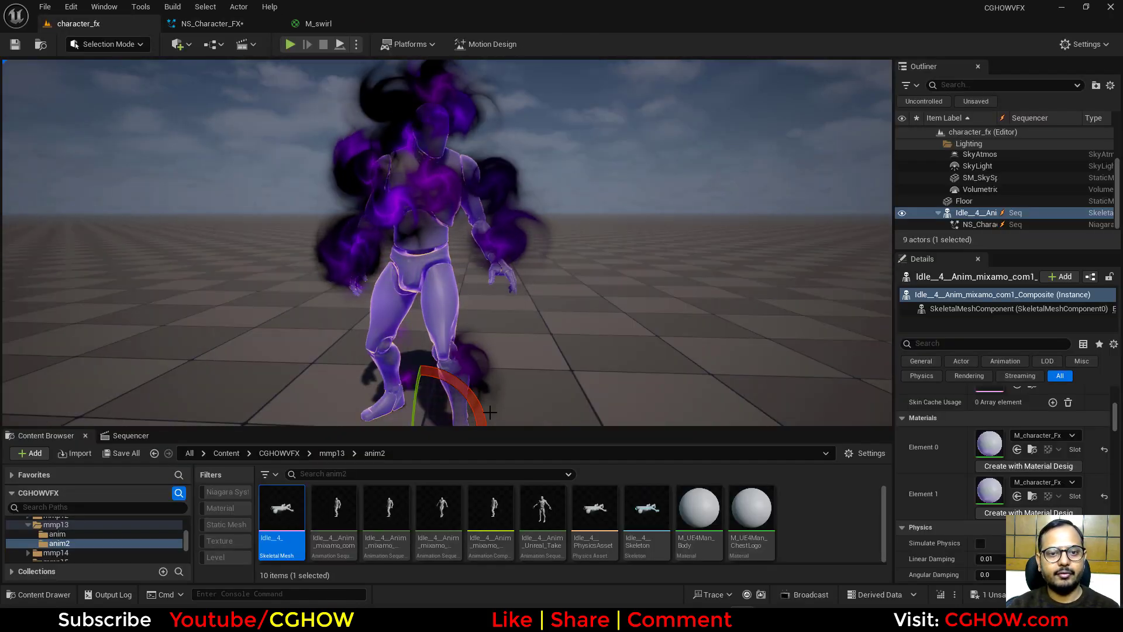
left_click_drag(491, 428, 521, 504)
scroll(526, 433, "down", 2)
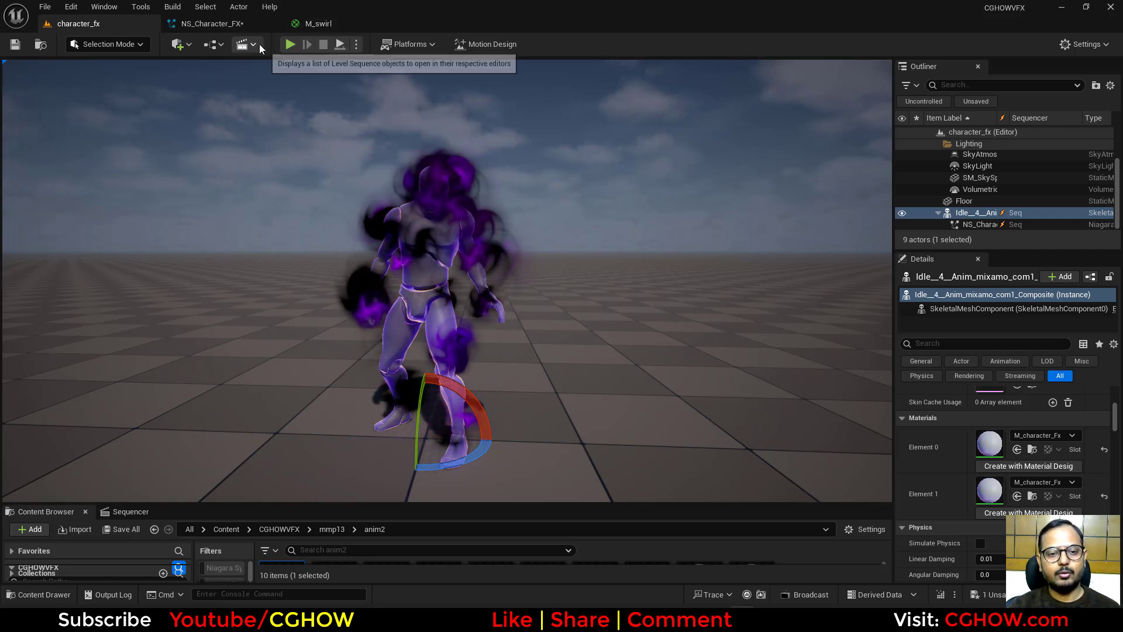
Step: In M_swirl, duplicate the T_aura Texture Sample and place the copy below the second RadialGradientExponential node
left_click(250, 20)
left_click(321, 23)
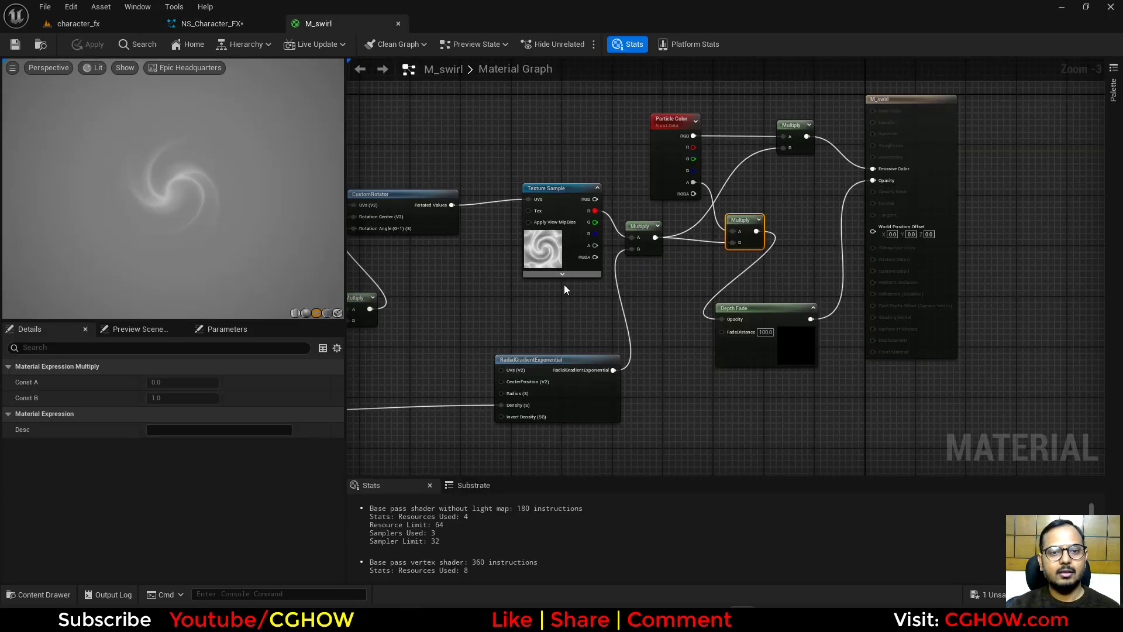
scroll(564, 284, "down", 1)
right_click_drag(564, 284, 608, 306)
left_click(704, 309)
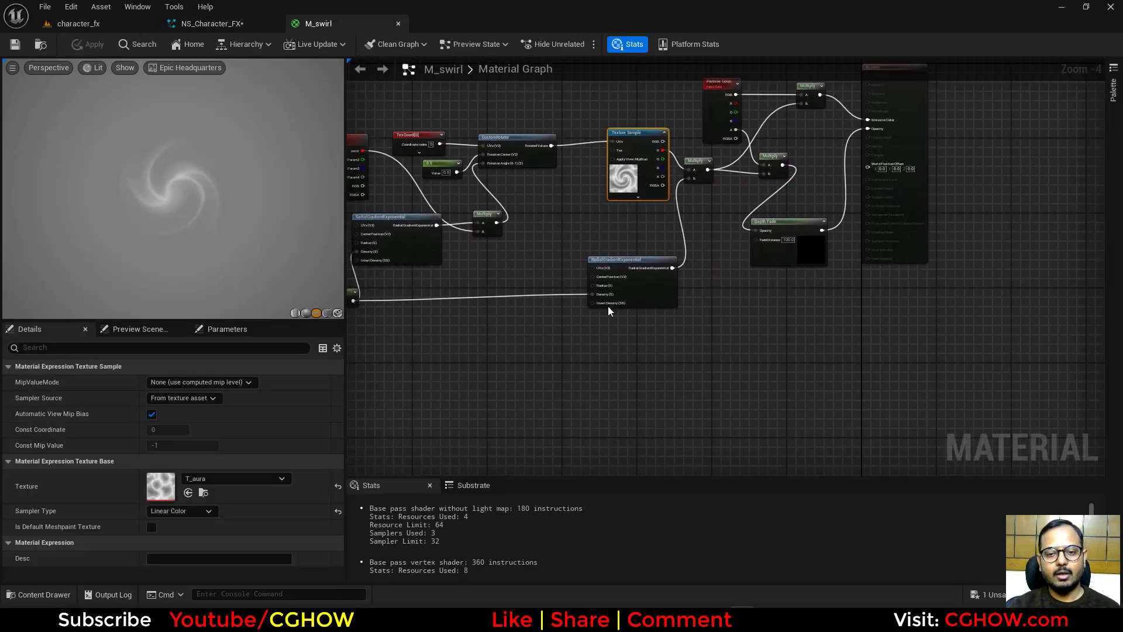
key("ctrl+v")
right_click_drag(752, 427, 801, 450)
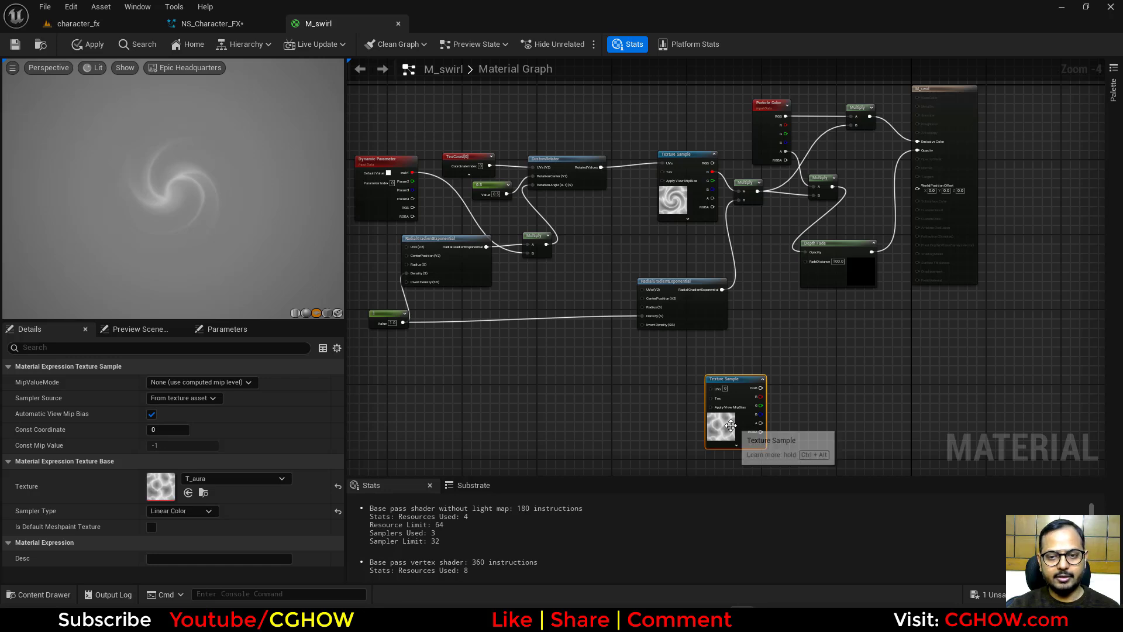
Step: Add a Subtract node and feed the copied Texture Sample's red channel into its A input
scroll(759, 394, "up", 2)
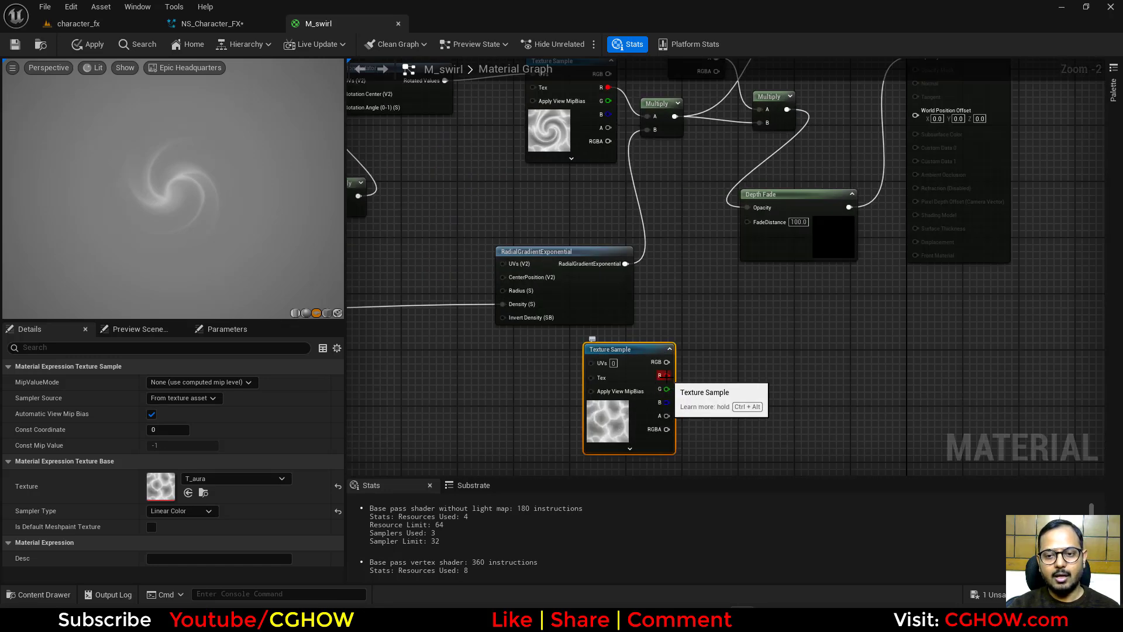
left_click_drag(667, 376, 717, 356)
left_click(712, 353)
type("-")
left_click(756, 389)
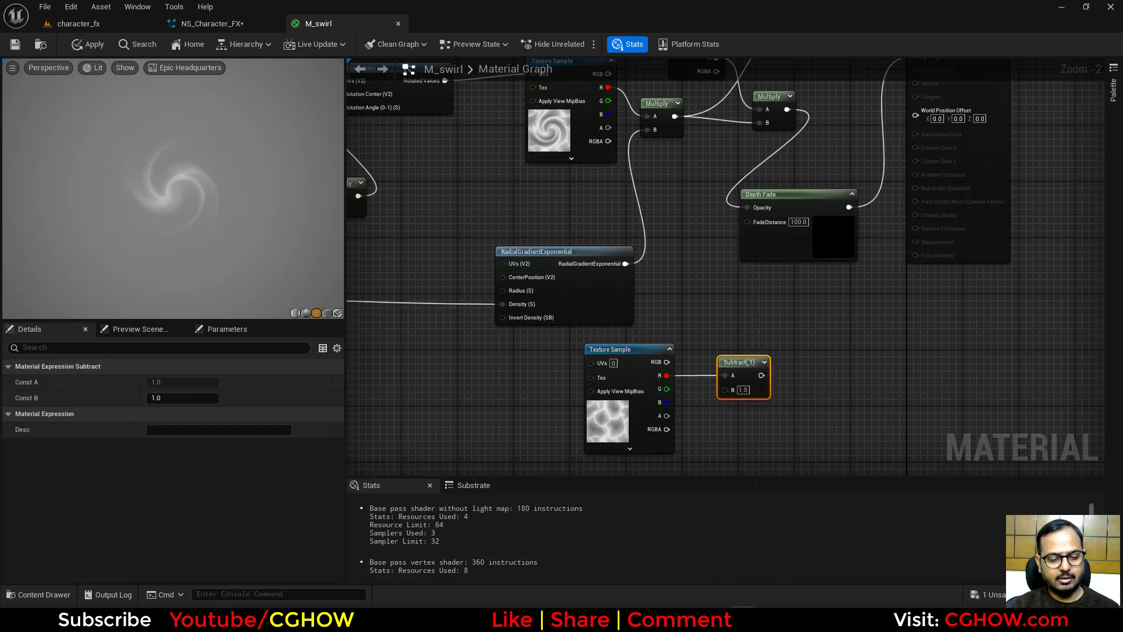
Step: Multiply the Depth Fade output by the Subtract result and connect the product to the material's Opacity
right_click_drag(798, 337, 794, 362)
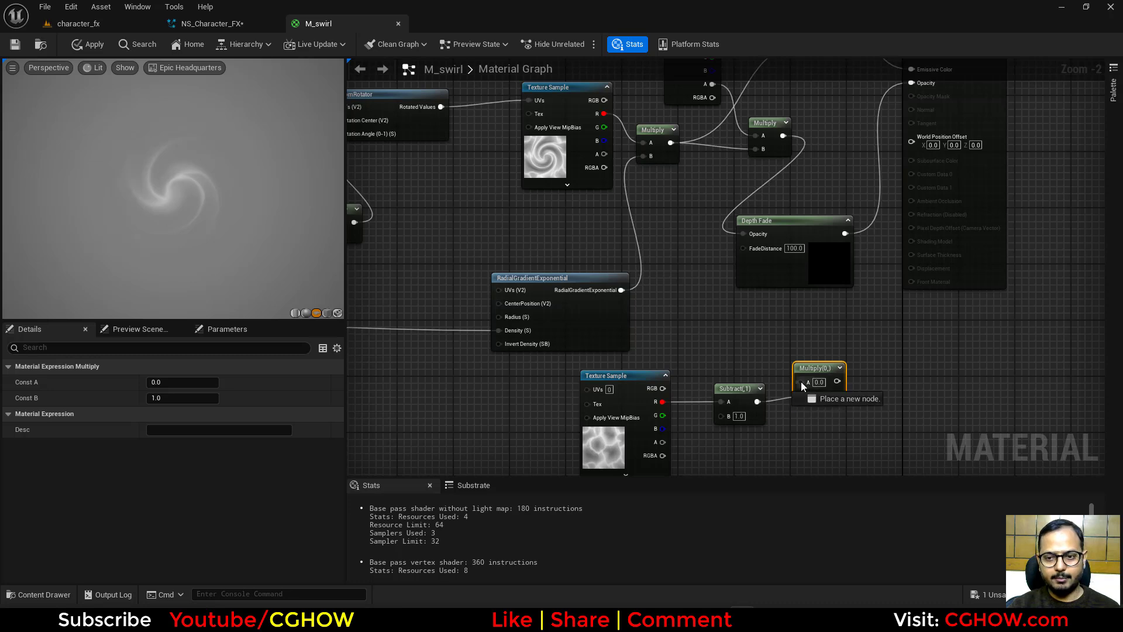
left_click_drag(828, 234, 845, 233)
right_click_drag(852, 347, 846, 408)
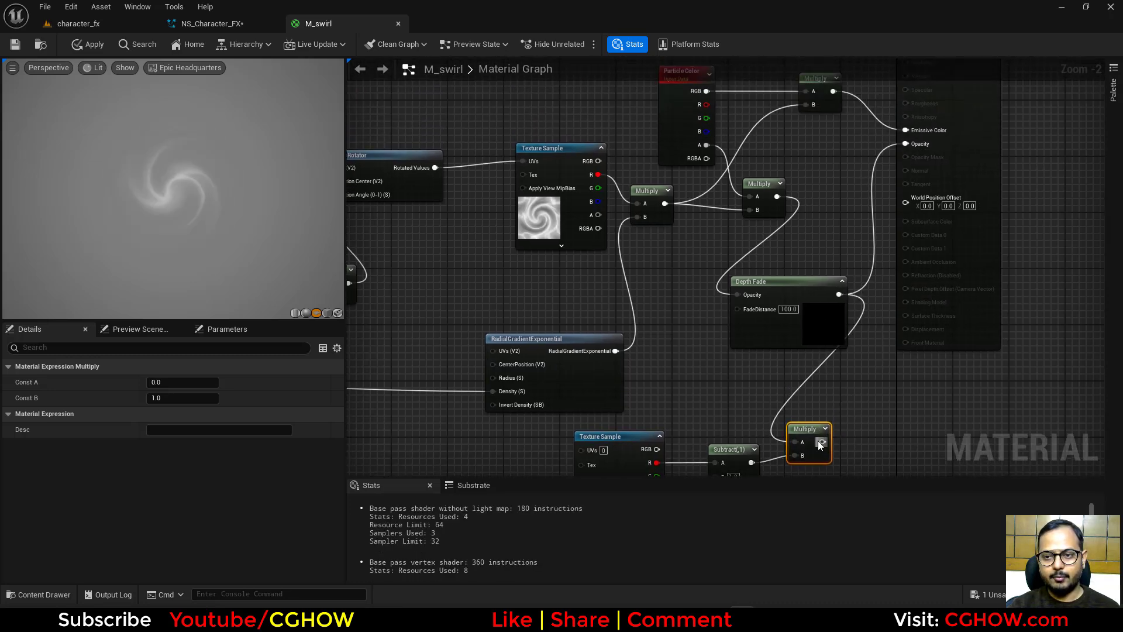
left_click_drag(819, 445, 920, 145)
Step: Connect the Dynamic Parameter's second output to the Subtract node's B input and name that parameter dissolve
right_click_drag(724, 389, 752, 370)
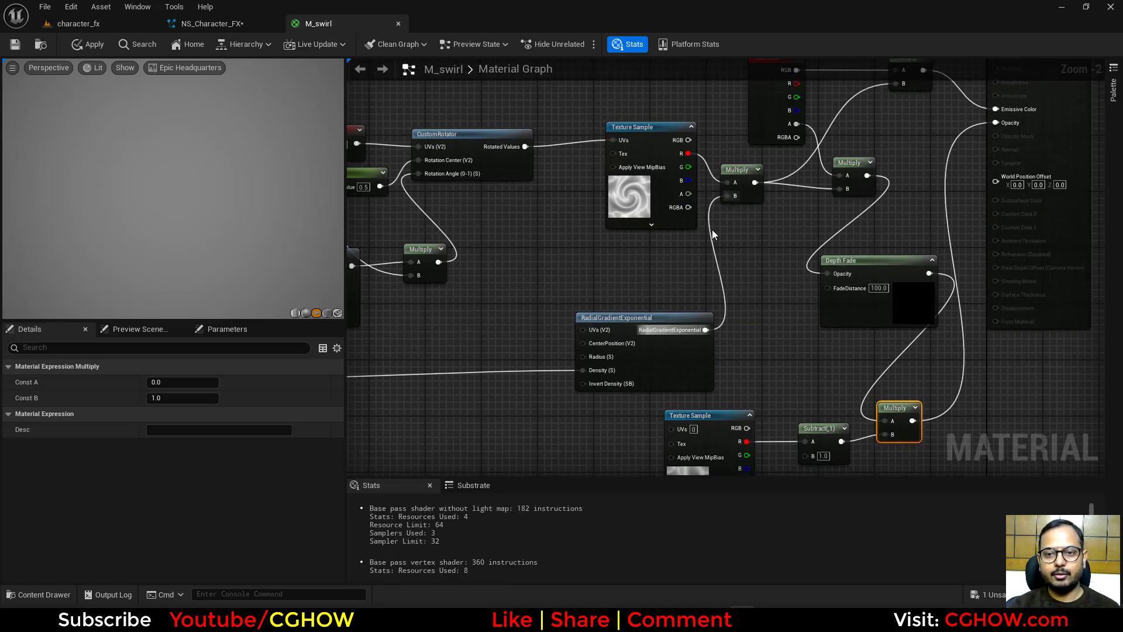
right_click_drag(861, 388, 882, 253)
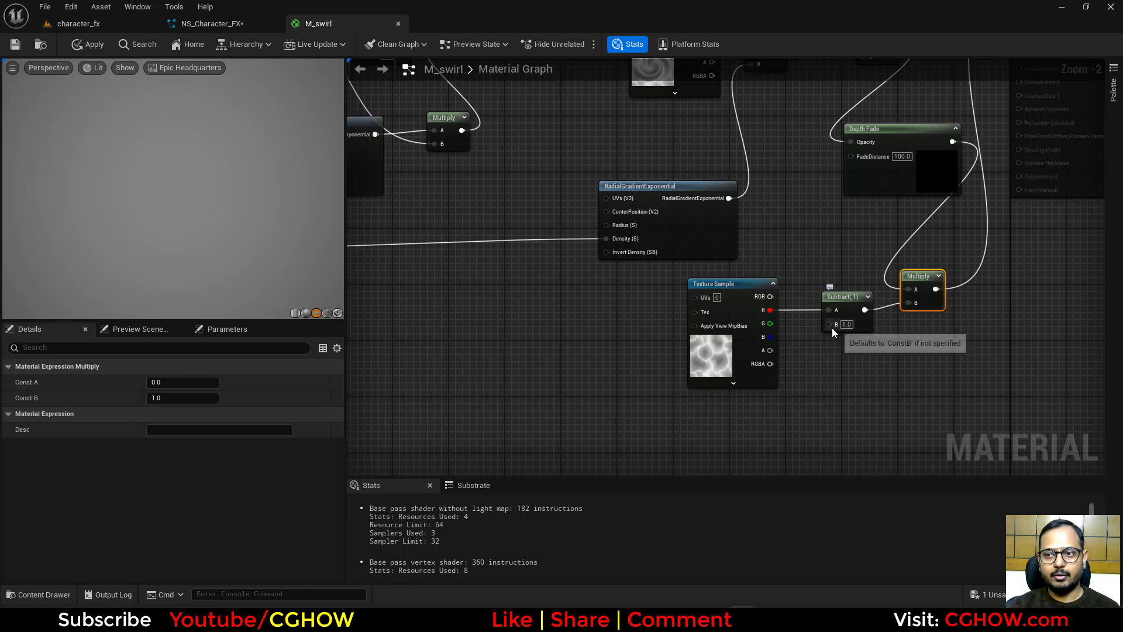
left_click_drag(830, 326, 624, 166)
left_click(585, 190)
left_click(186, 414)
type("dissolve")
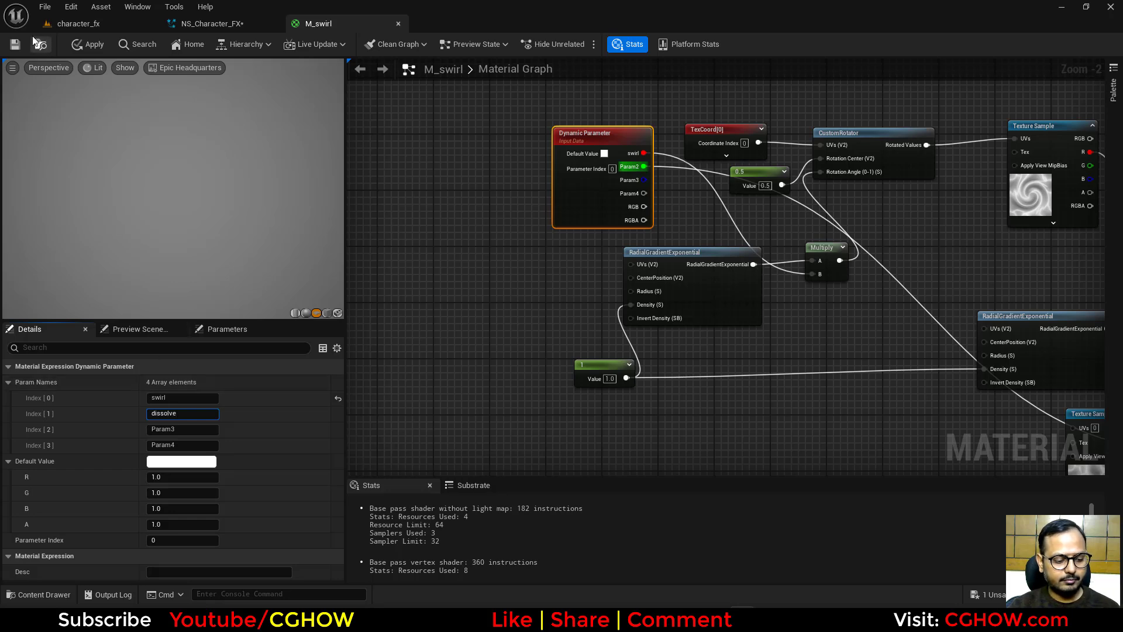
key("Return")
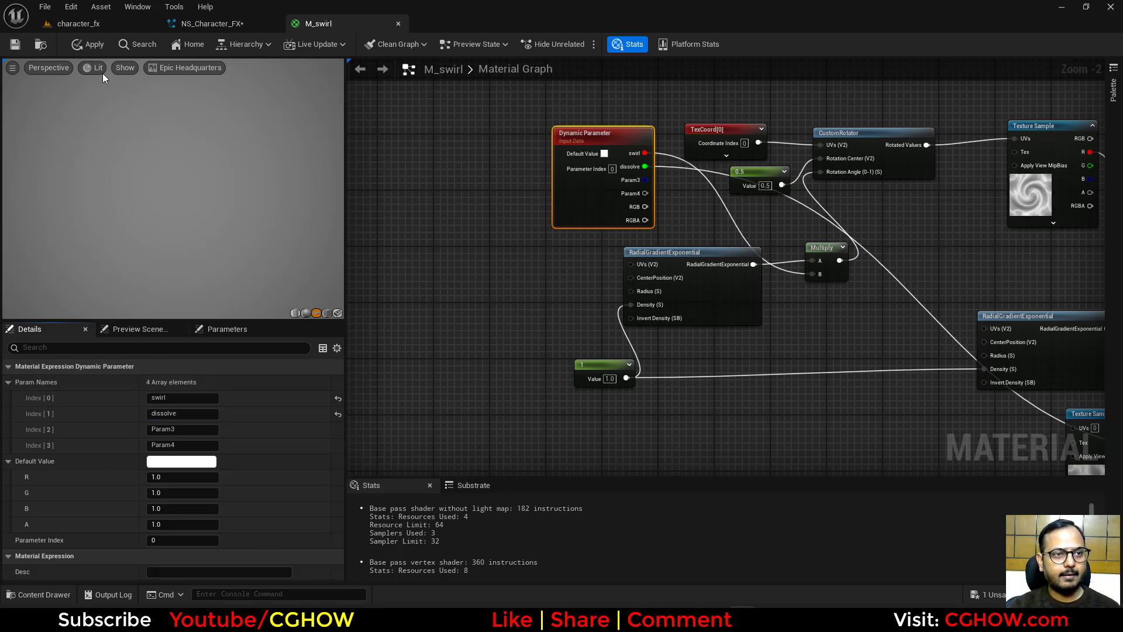
Step: Apply the M_swirl changes, check the level, and return to the Fountain's Dynamic Material Parameters module in NS_Character_FX
left_click(79, 26)
left_click(202, 27)
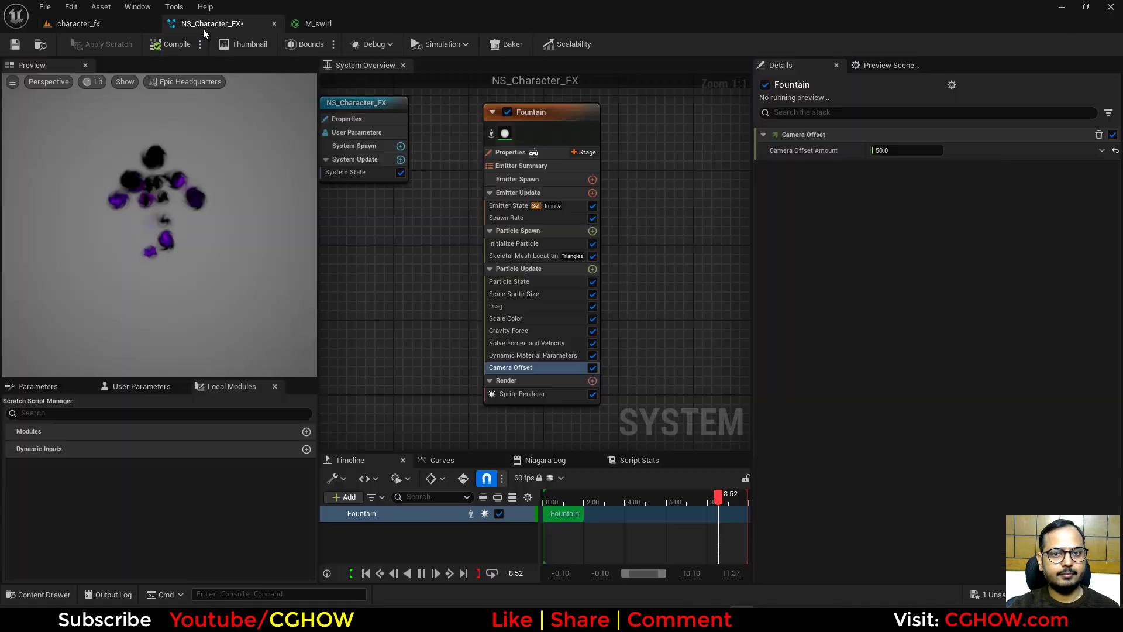
left_click(529, 354)
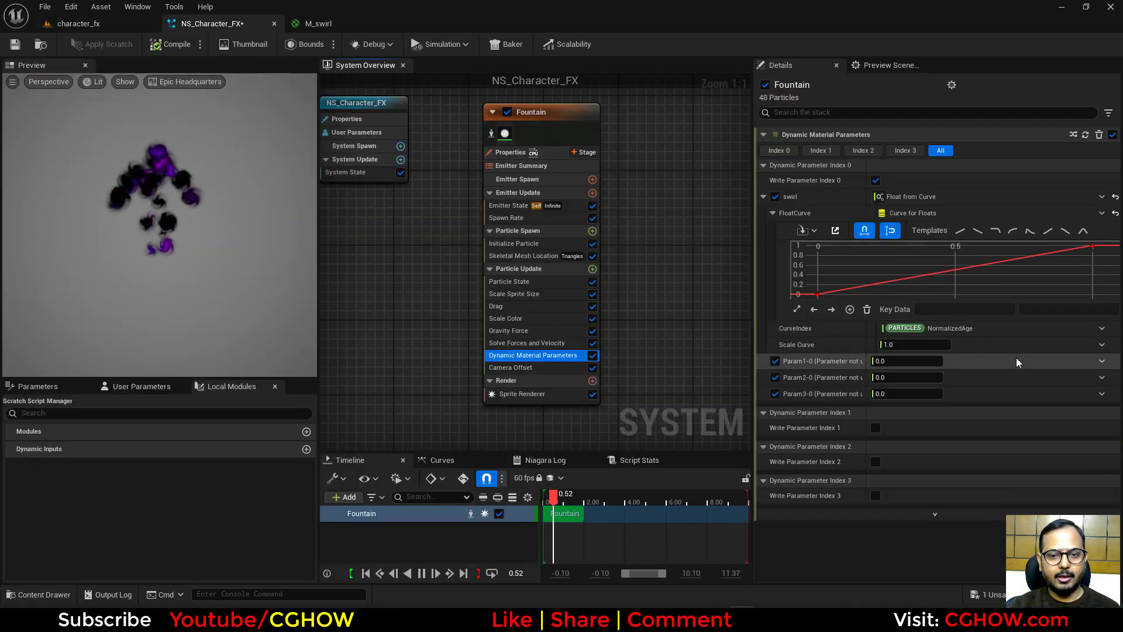
left_click(325, 26)
left_click(93, 48)
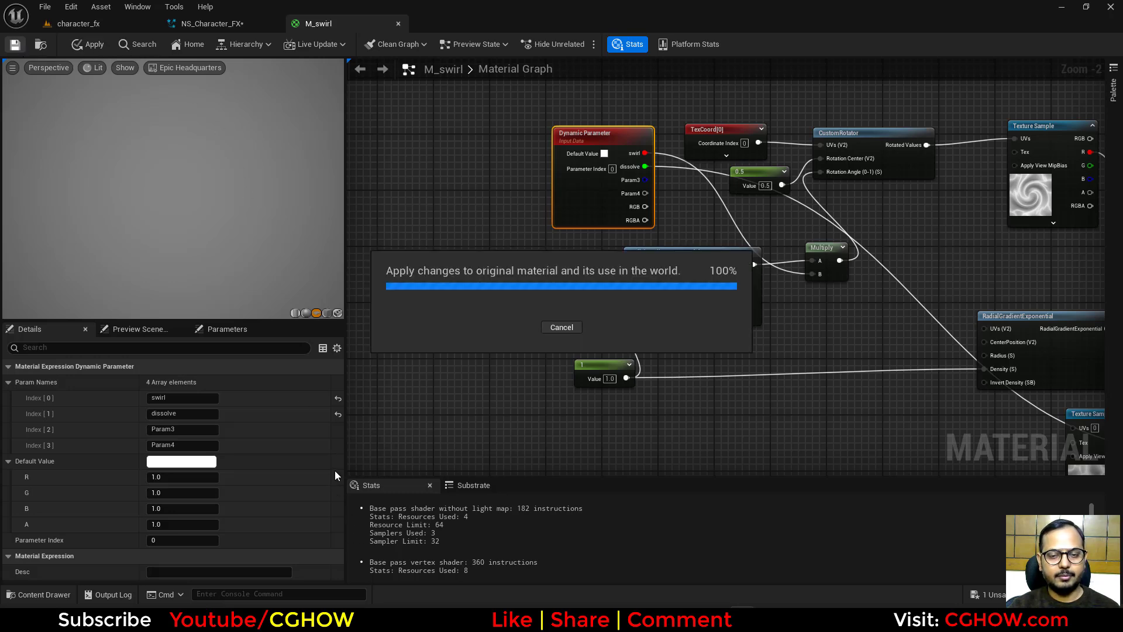
left_click(97, 24)
left_click(236, 26)
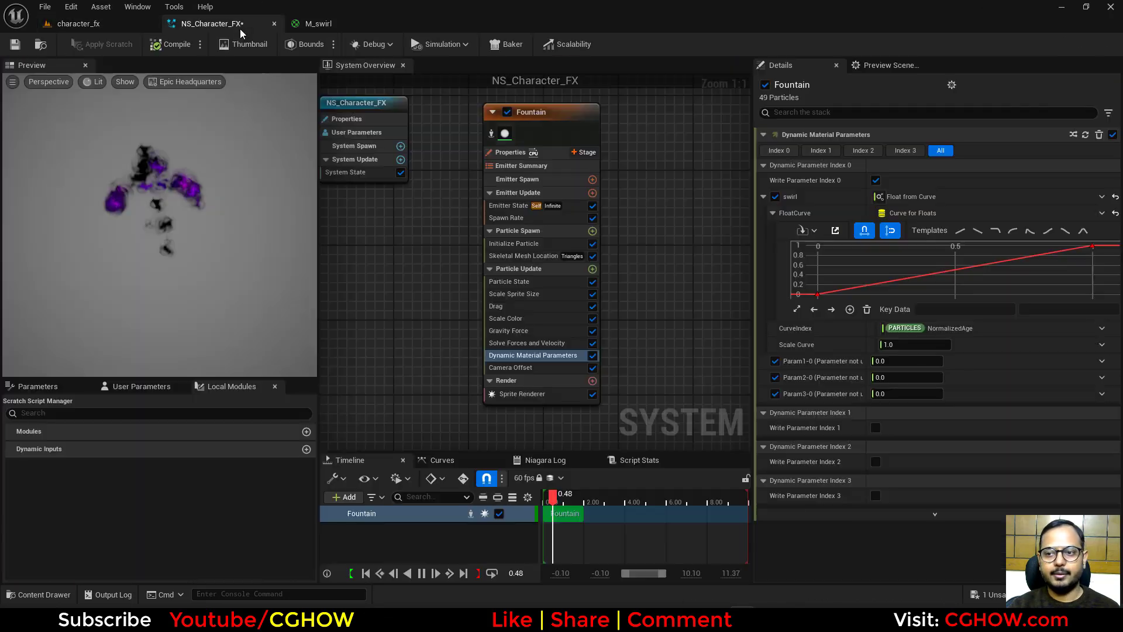
Step: Refresh the Dynamic Material Parameters module and drive dissolve by Float from Curve with the smooth S-shaped rising curve template
left_click(1101, 361)
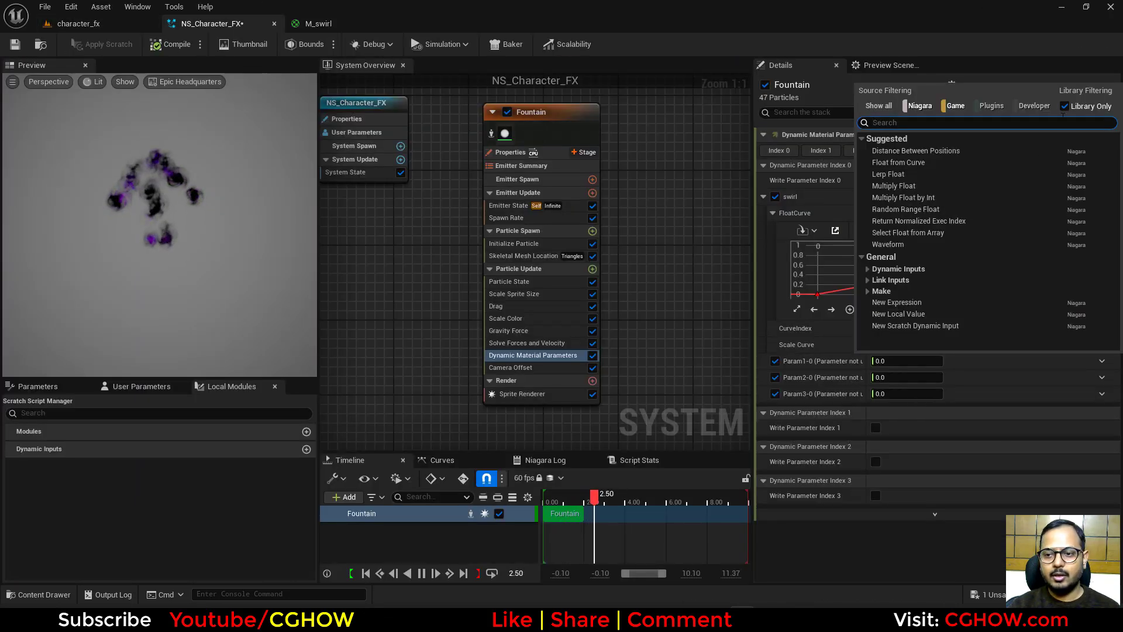
left_click(991, 73)
left_click(1085, 135)
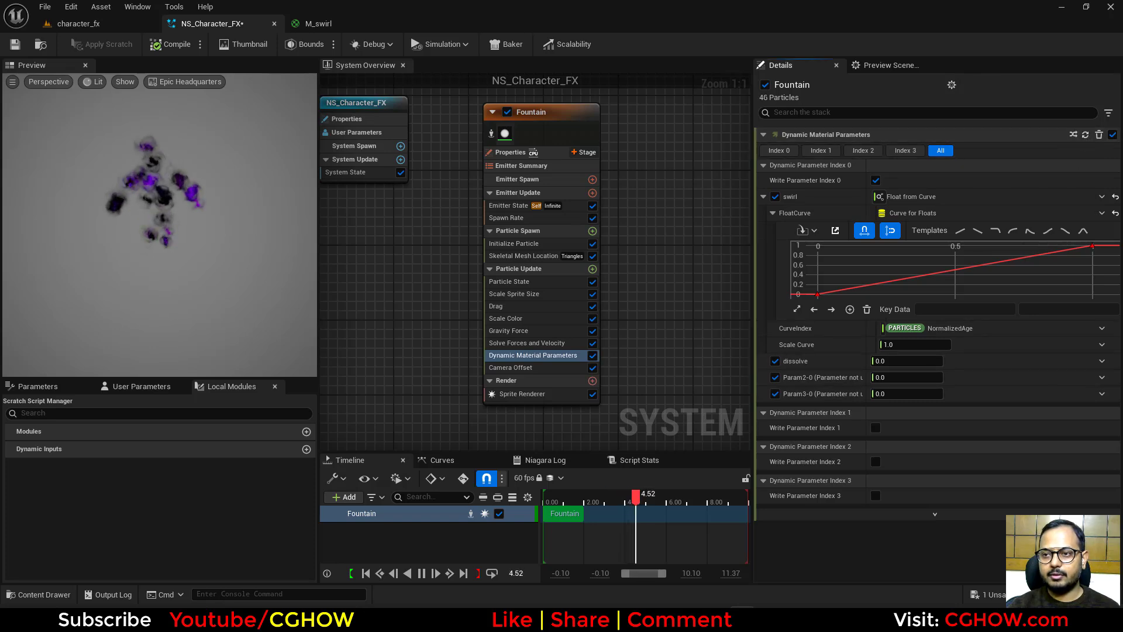
left_click(1102, 361)
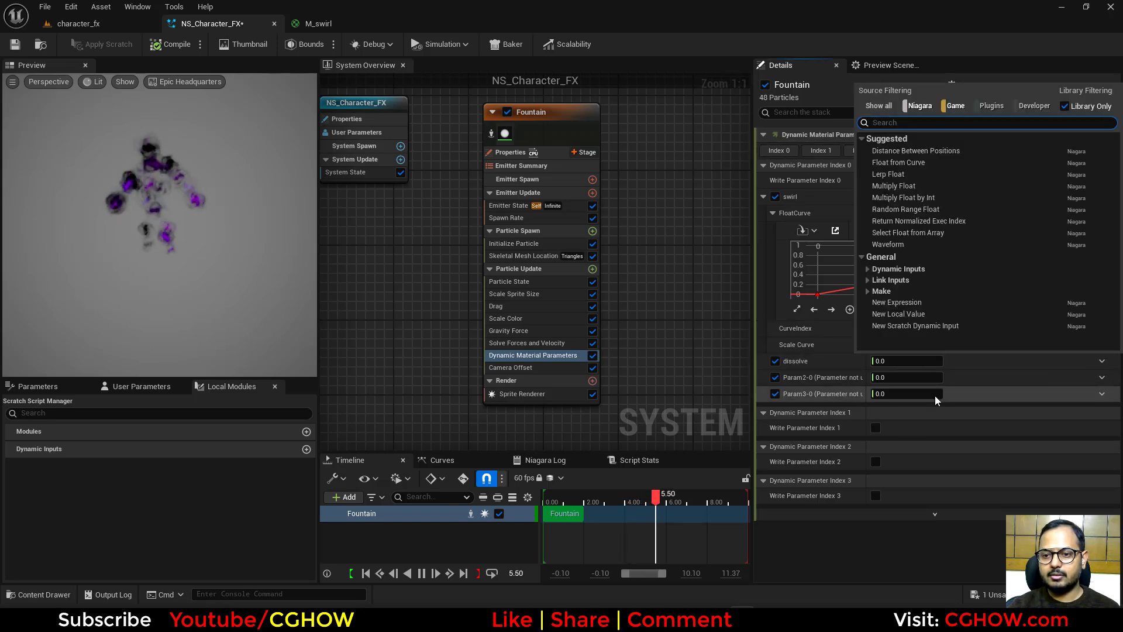
left_click(898, 162)
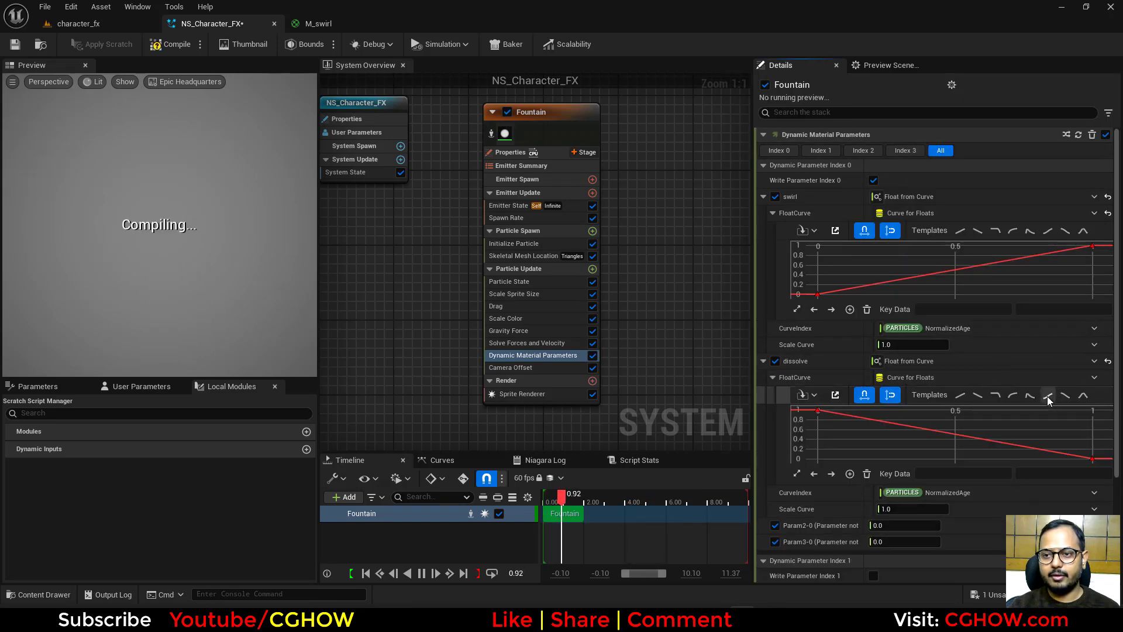
left_click(1047, 395)
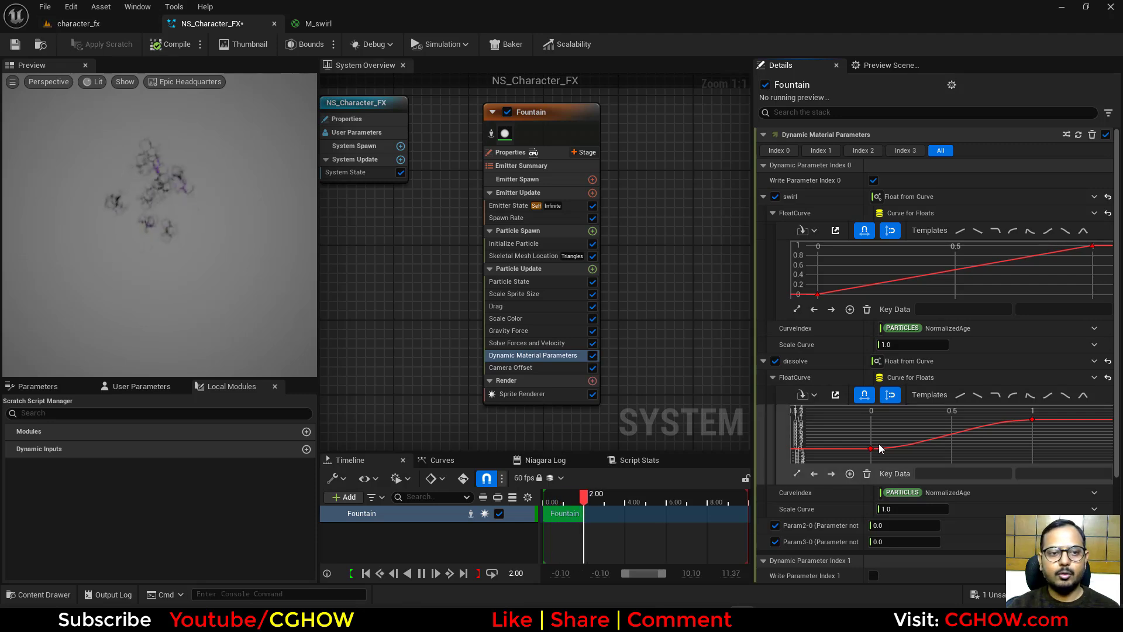
Step: Set the value of the dissolve curve's first key to -1 and check the effect on the character in the level
left_click(872, 449)
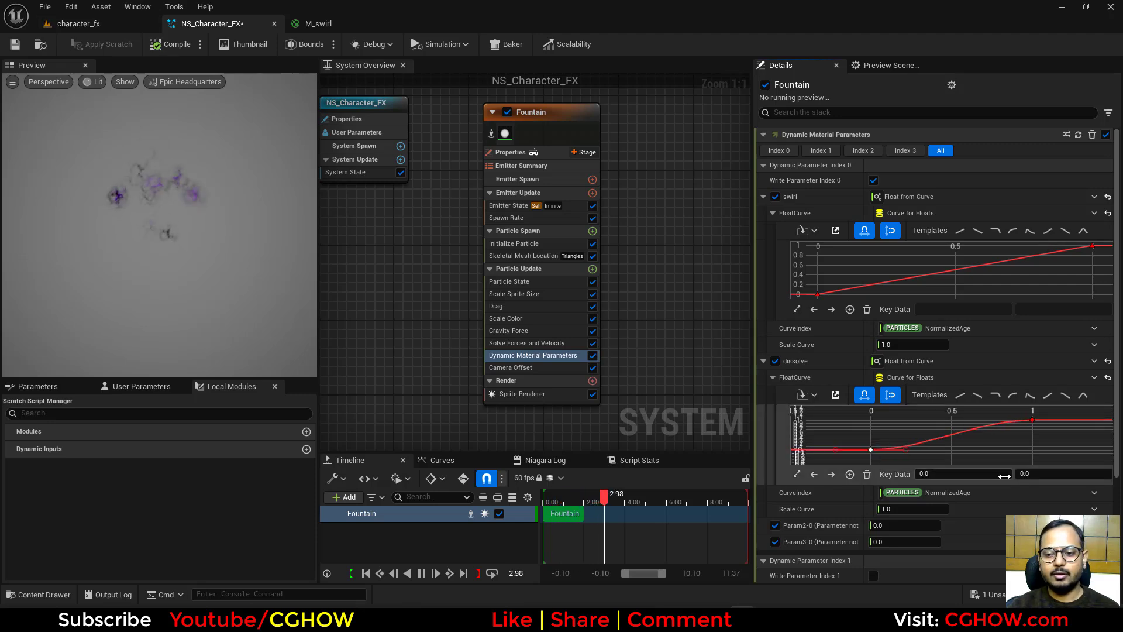
left_click(1023, 474)
type("-1")
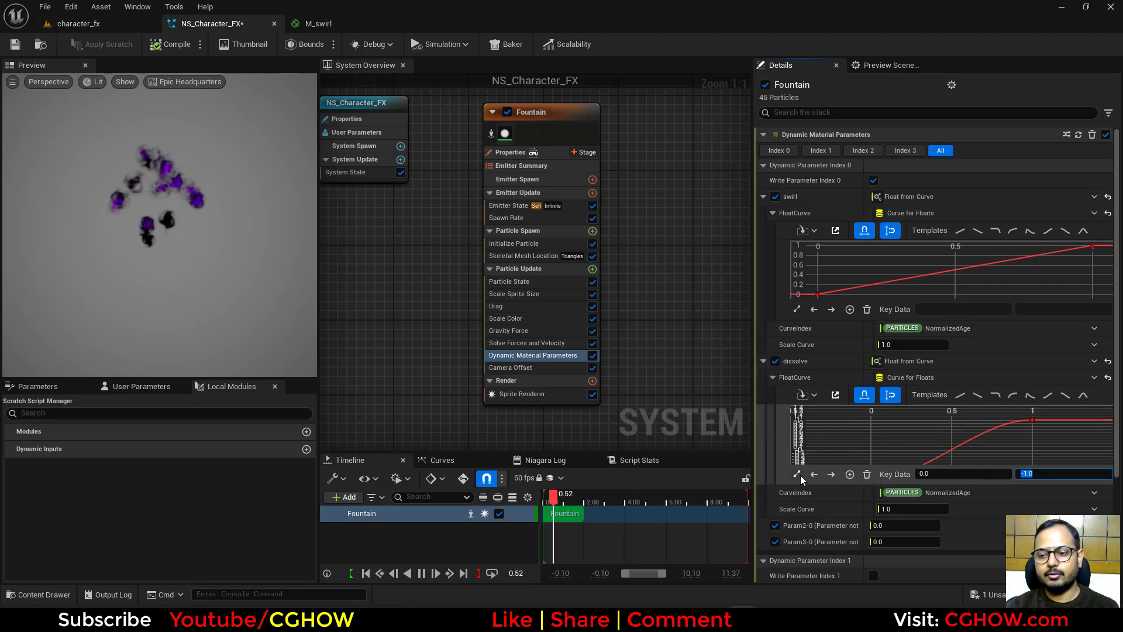
key("Return")
left_click(132, 26)
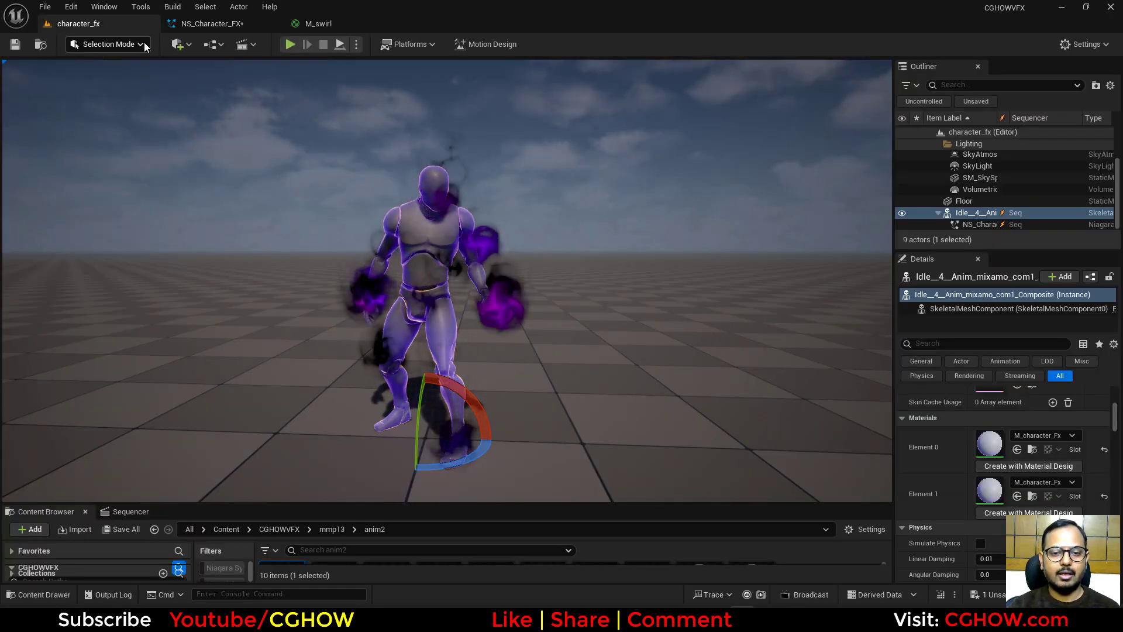
Step: Set the value of the swirl curve's last key to 2 in NS_Character_FX and check the character in the level
left_click(210, 23)
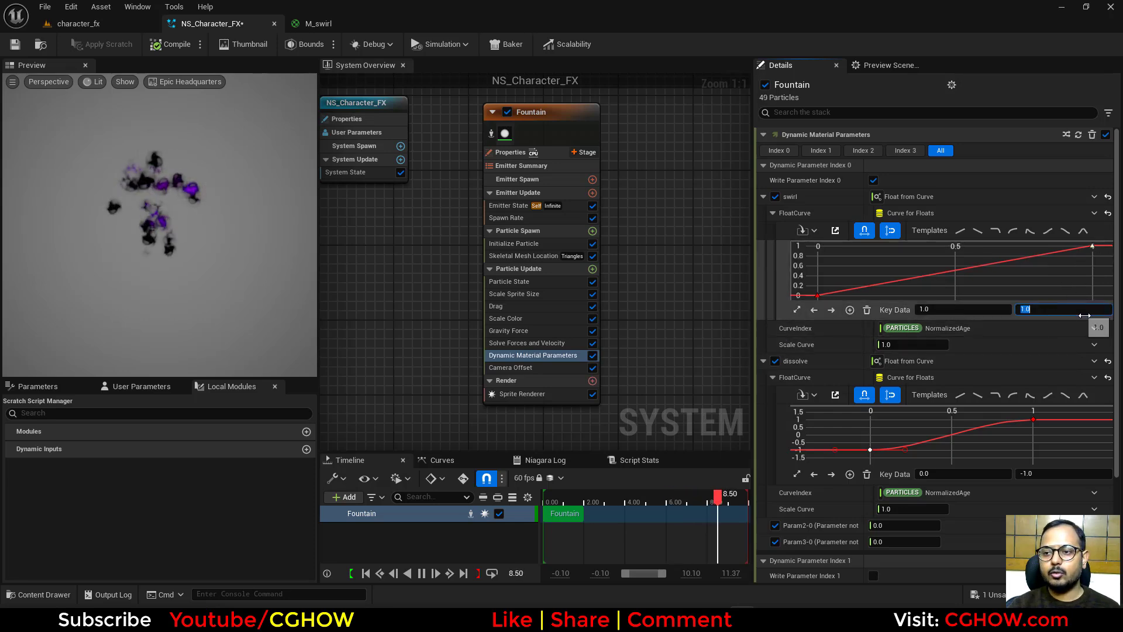
type("2")
key("Return")
left_click(79, 23)
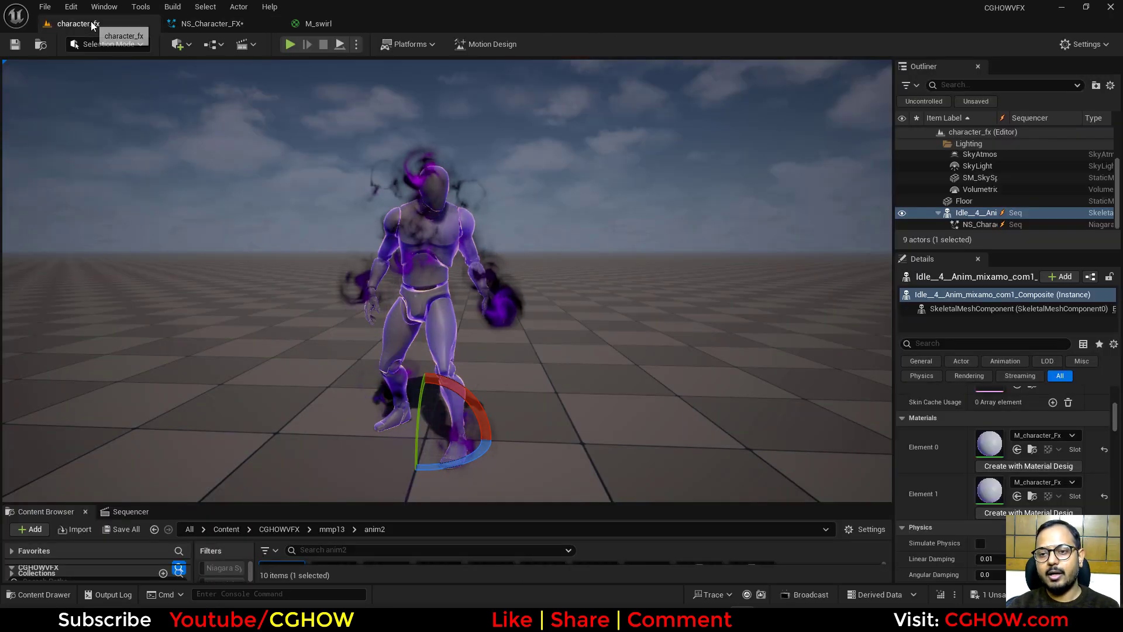